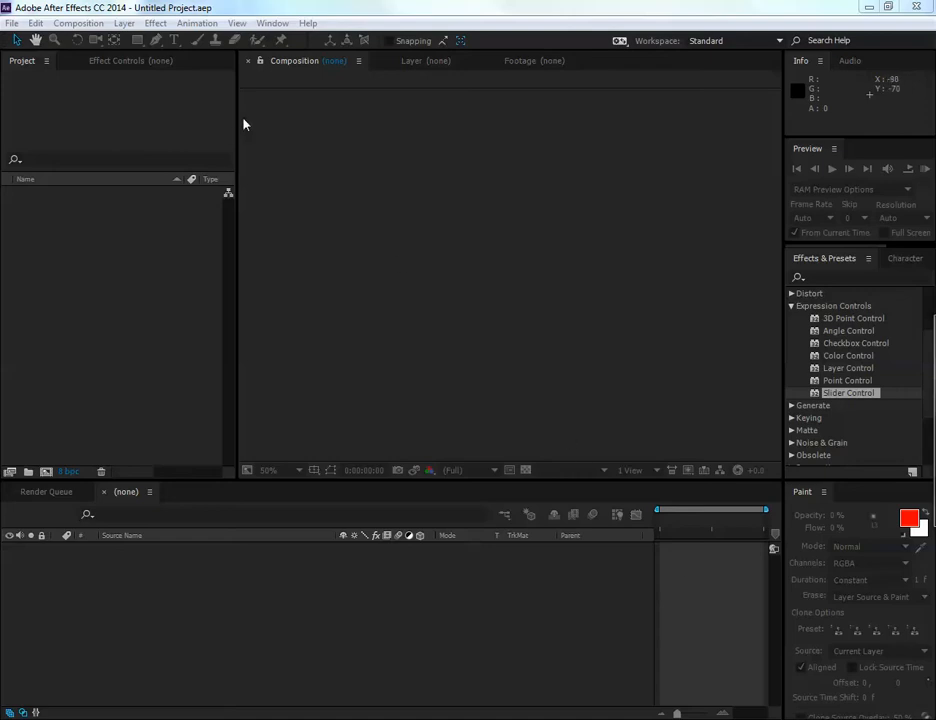
{"action": "left_click", "coordinate": [12, 23]}
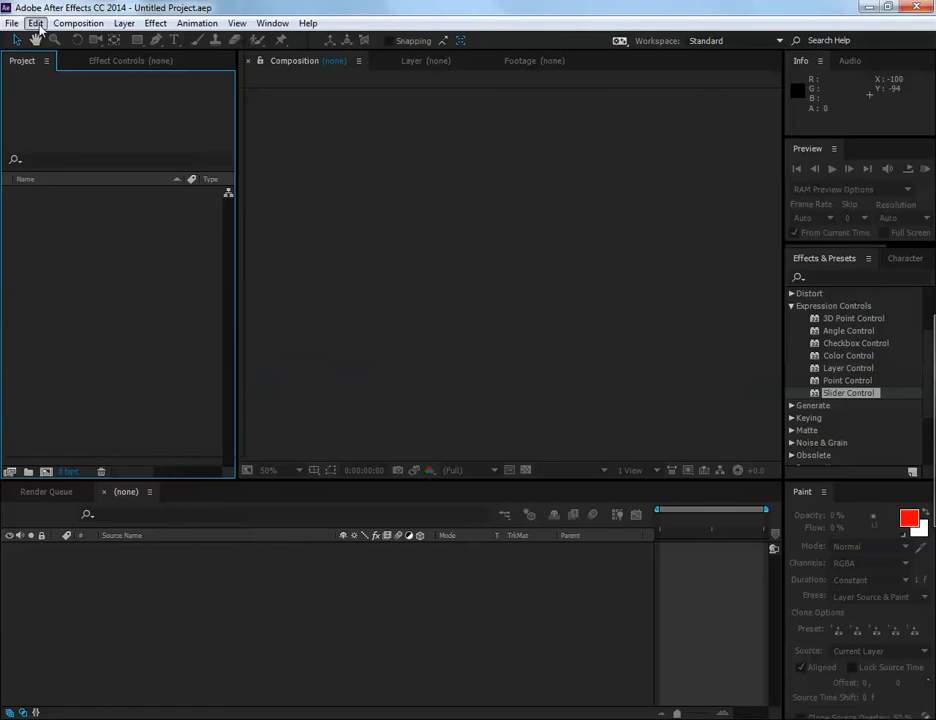
{"action": "left_click", "coordinate": [66, 40]}
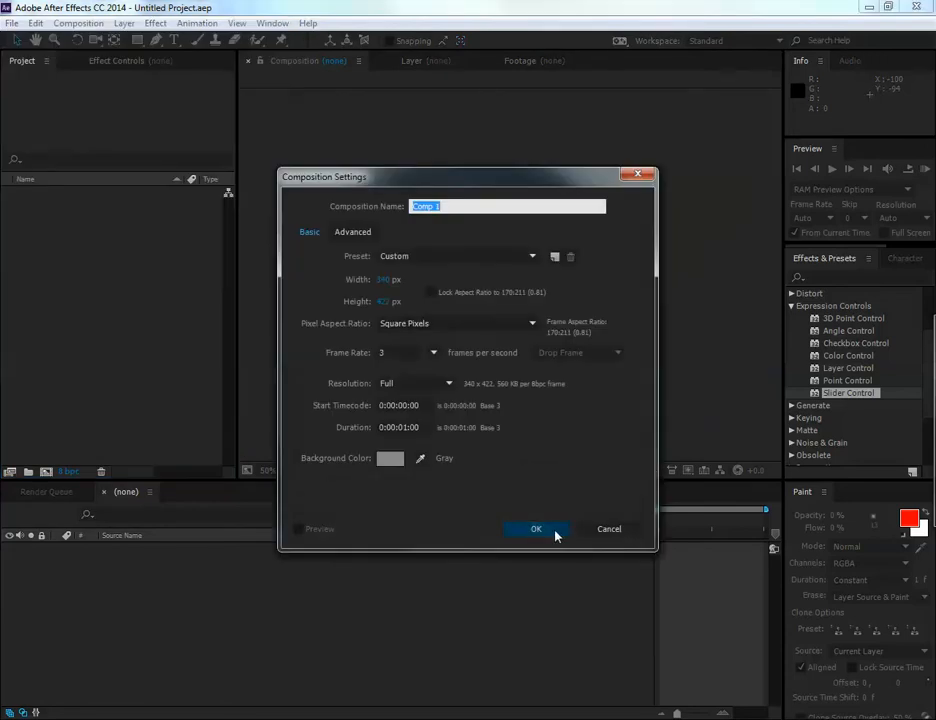
{"action": "left_click", "coordinate": [553, 533]}
{"action": "key", "text": "ctrl+z"}
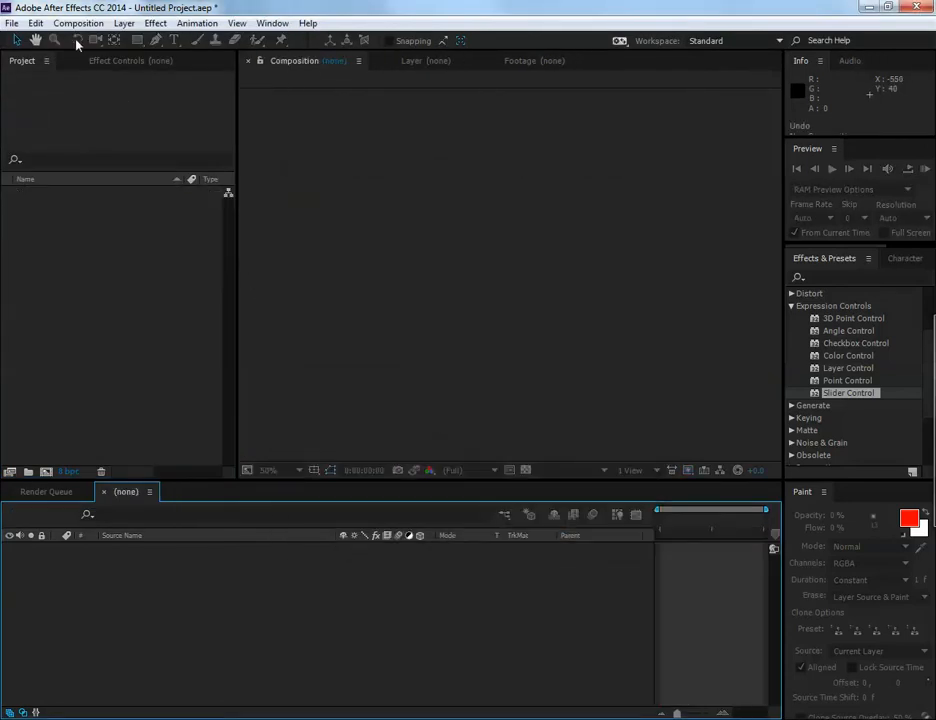
Create a new composition 1280 px wide and 720 px high with the aspect ratio locked
{"action": "left_click", "coordinate": [78, 23]}
{"action": "left_click", "coordinate": [118, 42]}
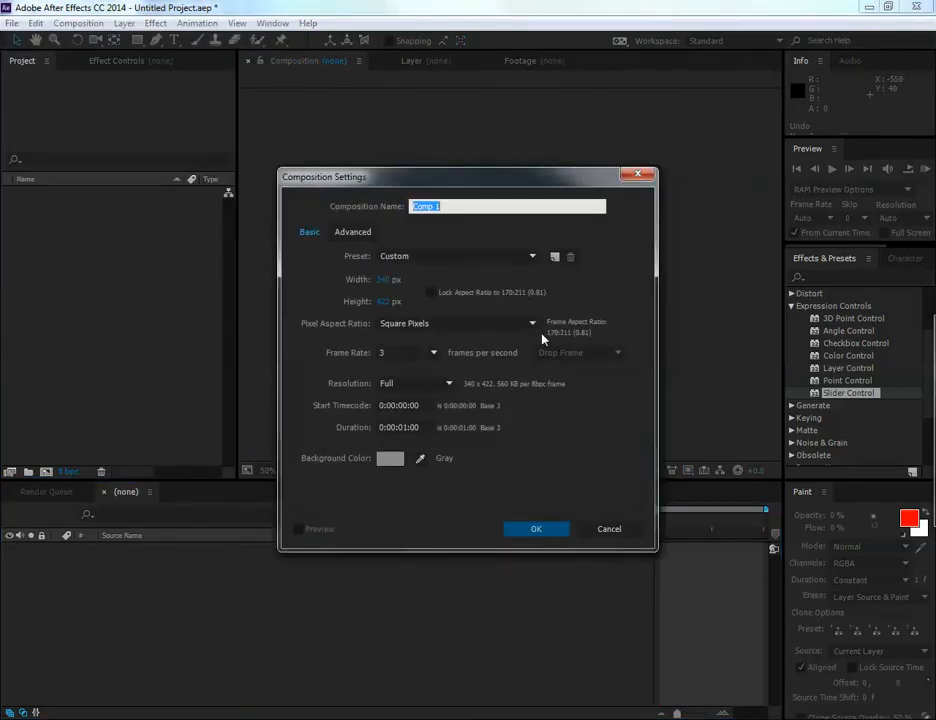
{"action": "left_click", "coordinate": [385, 280]}
{"action": "type", "text": "1280"}
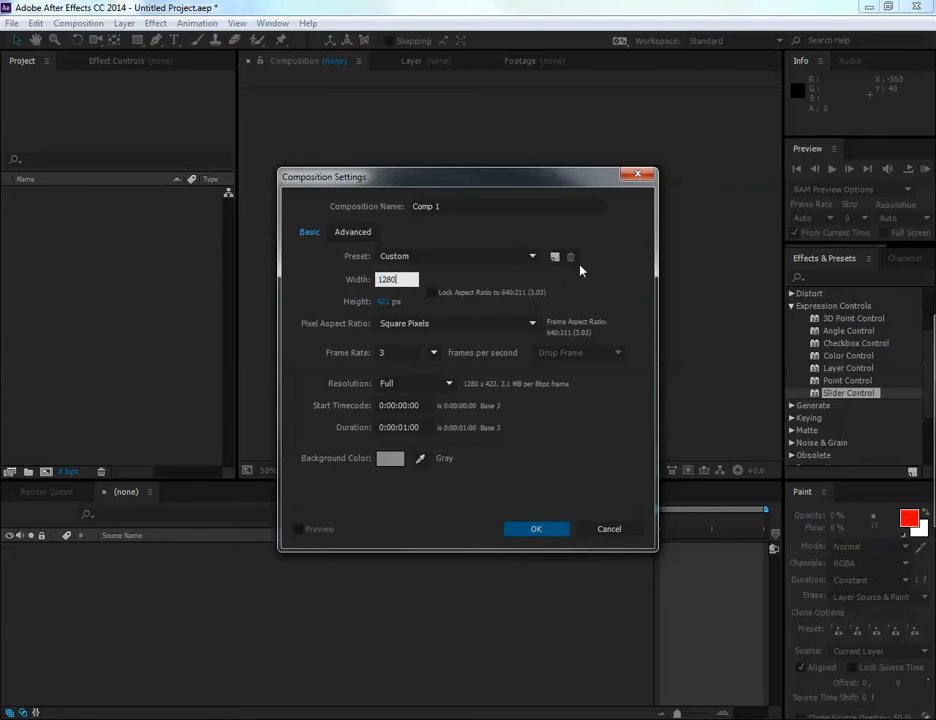
{"action": "key", "text": "Tab"}
{"action": "type", "text": "720"}
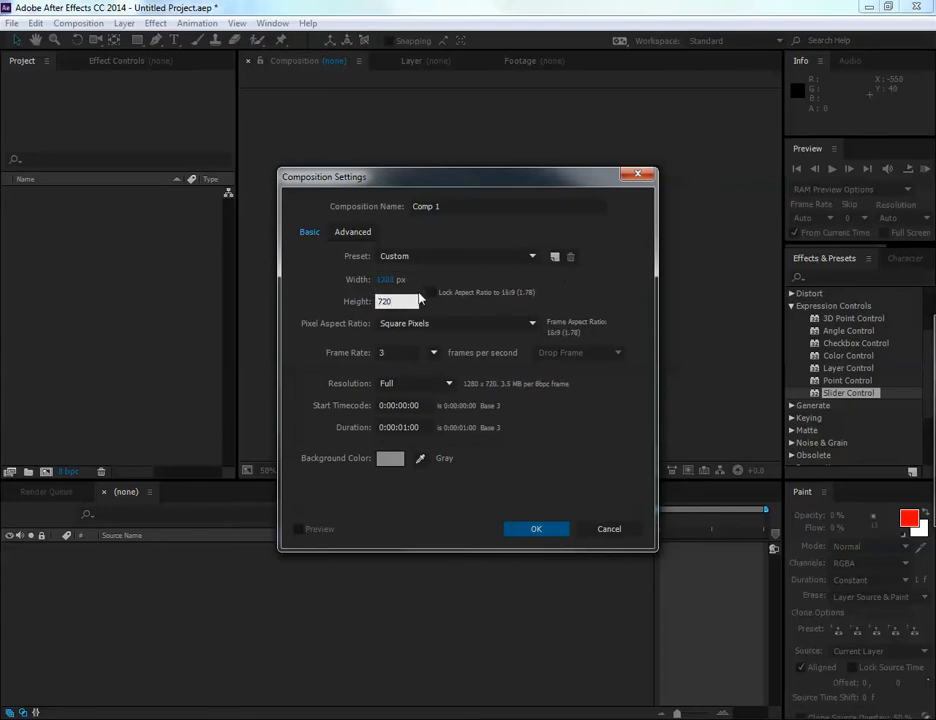
{"action": "left_click", "coordinate": [431, 293]}
{"action": "left_click", "coordinate": [560, 529]}
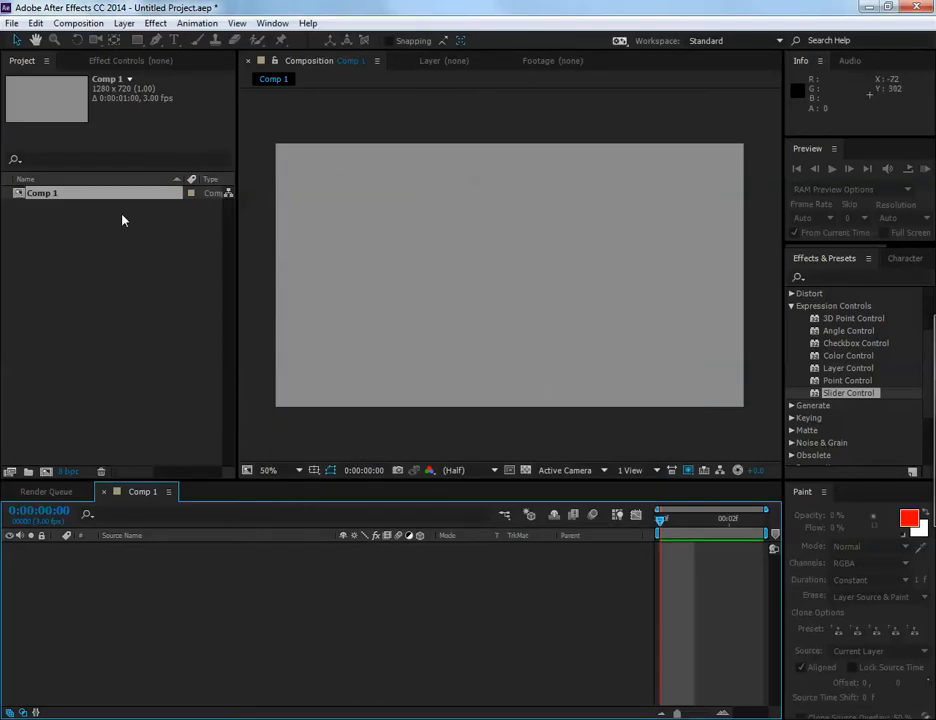
Import the boxer PNG sequence, starting from Boxer_1.png in the AE_FK_IK_Boxer folder
{"action": "left_click", "coordinate": [11, 22]}
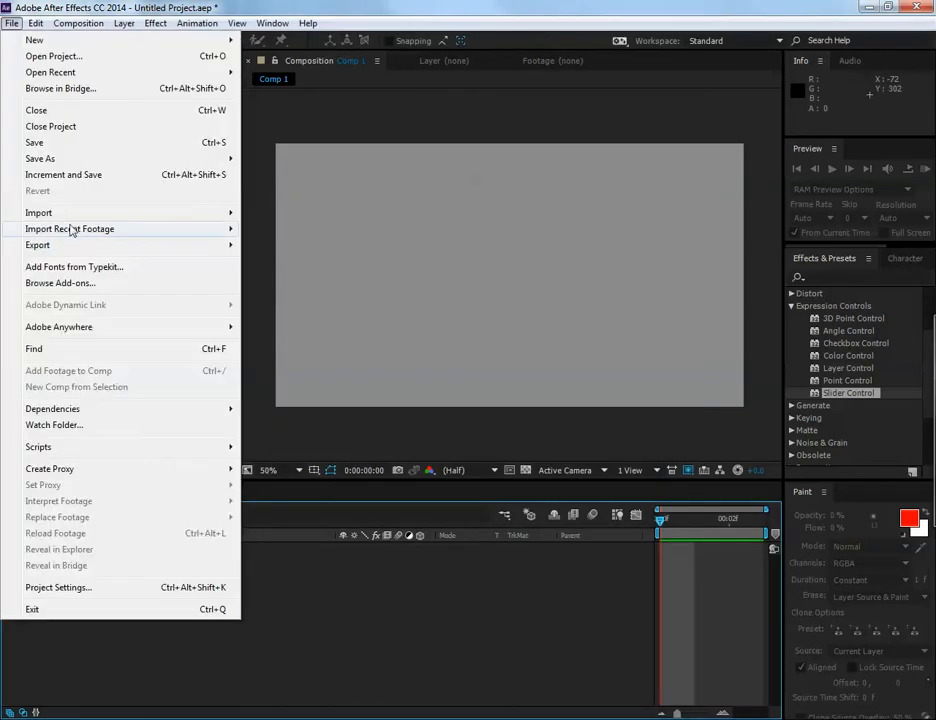
{"action": "mouse_move", "coordinate": [70, 220]}
{"action": "left_click", "coordinate": [300, 214]}
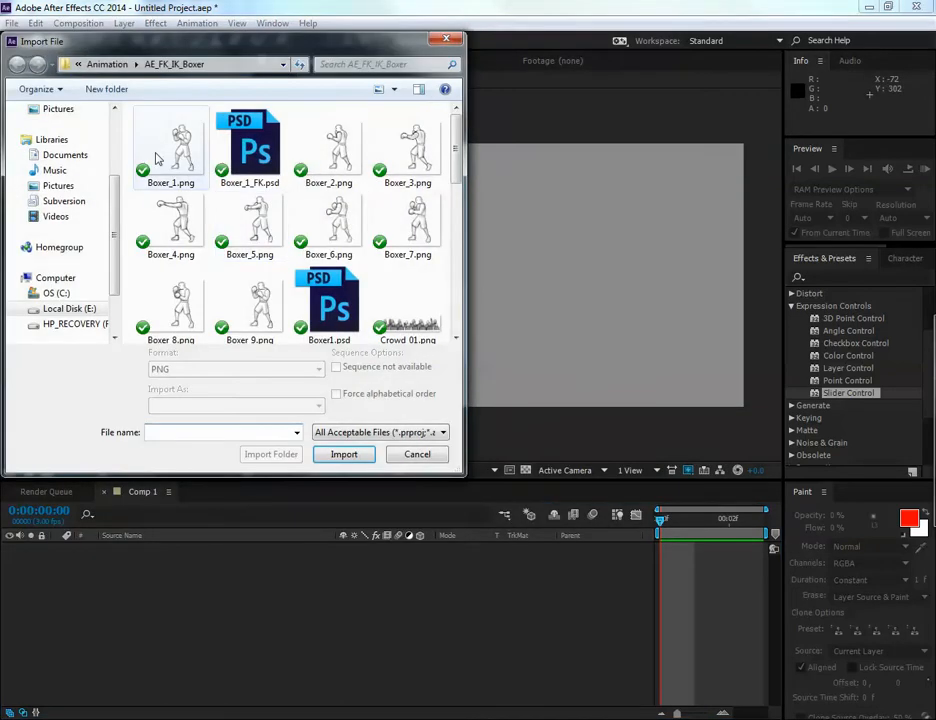
{"action": "left_click", "coordinate": [170, 150]}
{"action": "left_click", "coordinate": [340, 454]}
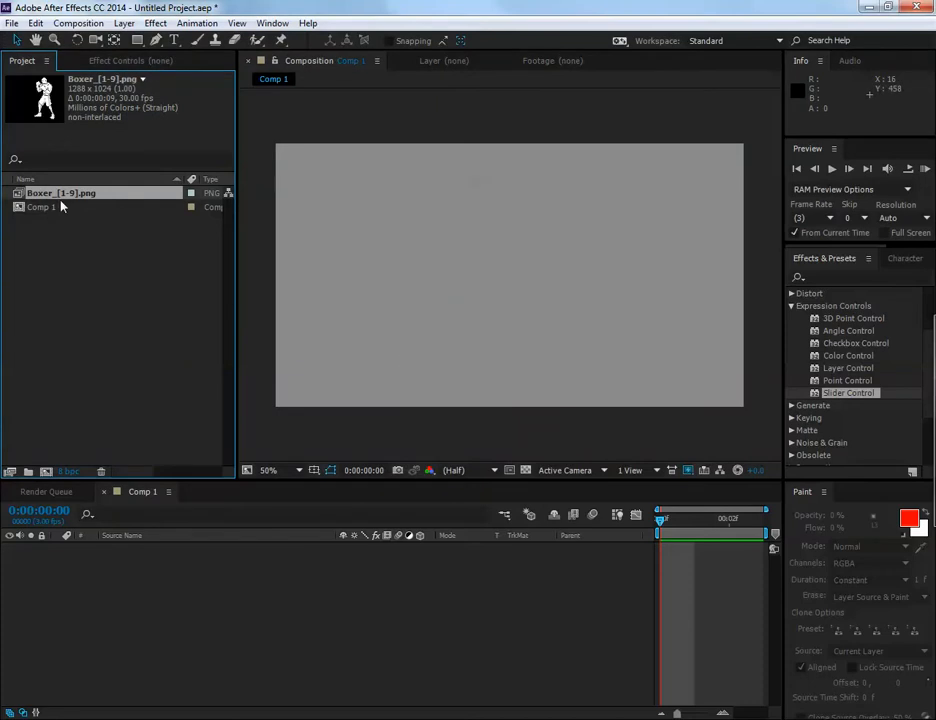
Set the frame rate of Comp 1 to 20 frames per second
{"action": "right_click", "coordinate": [64, 195]}
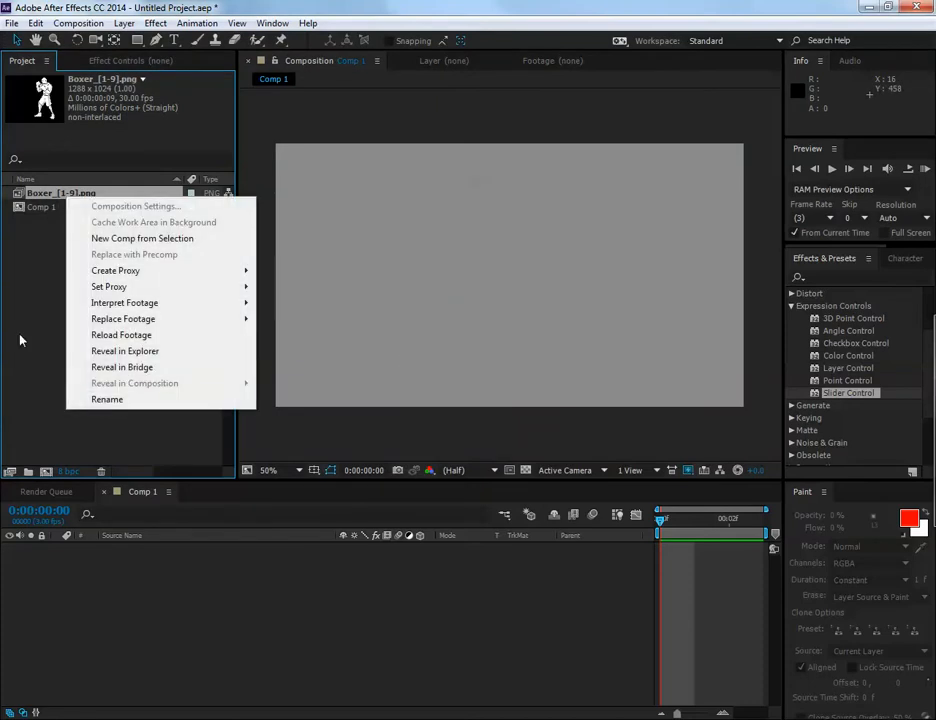
{"action": "left_click", "coordinate": [38, 210]}
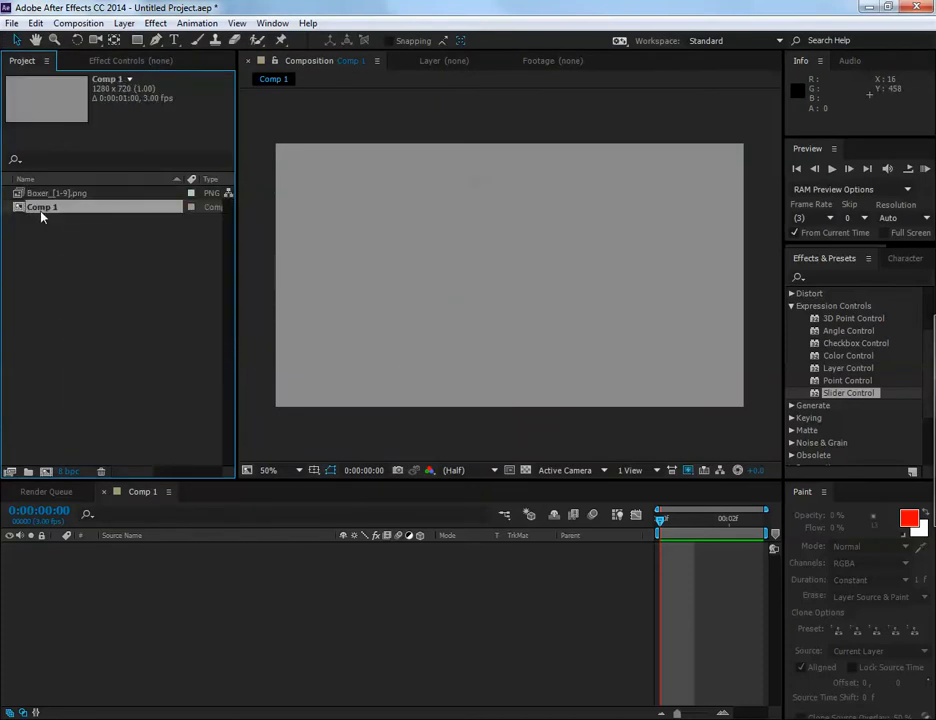
{"action": "key", "text": "ctrl+k"}
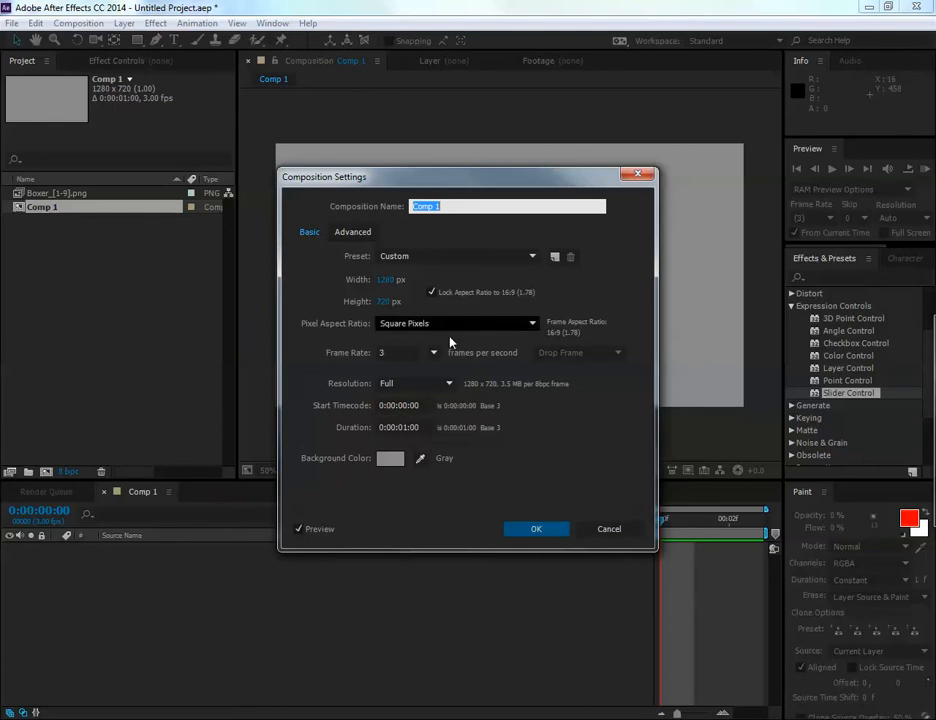
{"action": "left_click", "coordinate": [388, 349]}
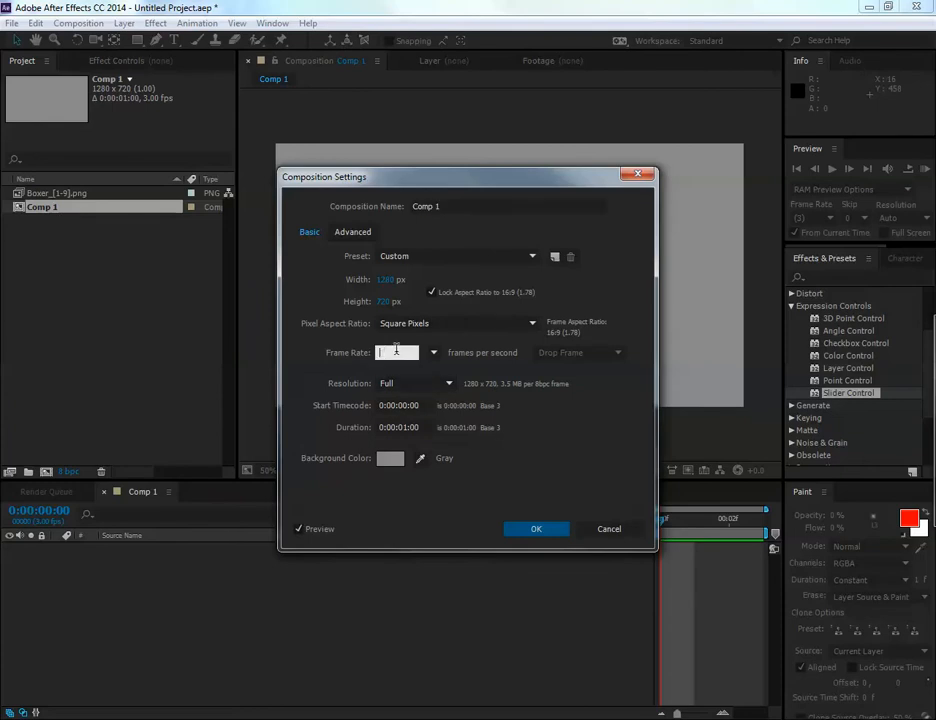
{"action": "left_click", "coordinate": [541, 531]}
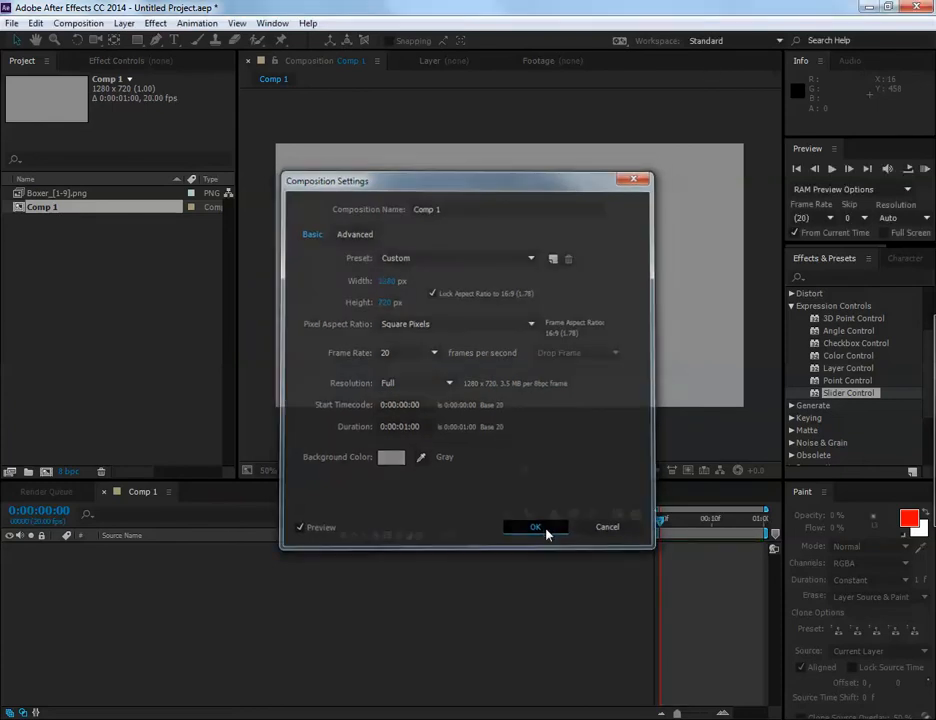
{"action": "left_click", "coordinate": [82, 197]}
{"action": "right_click", "coordinate": [82, 201]}
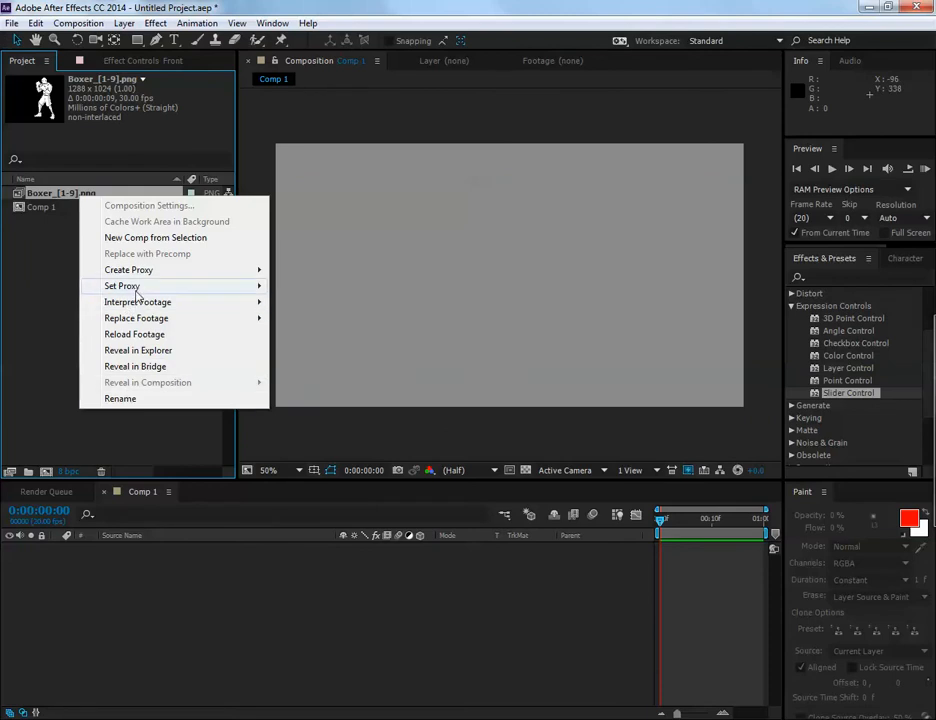
{"action": "mouse_move", "coordinate": [136, 305]}
{"action": "left_click", "coordinate": [293, 302]}
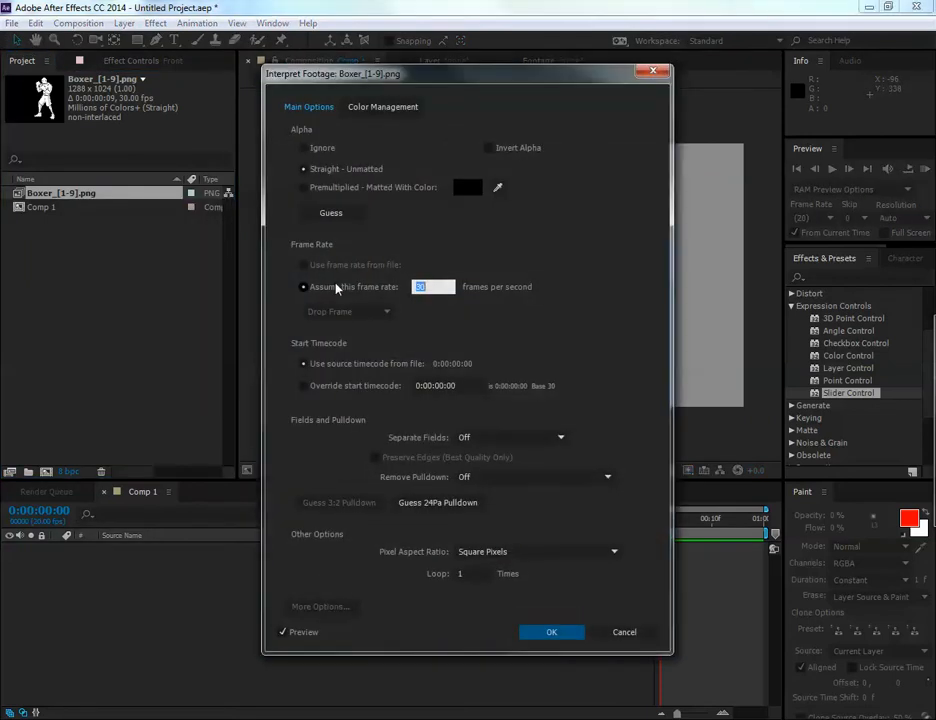
{"action": "left_click", "coordinate": [620, 632]}
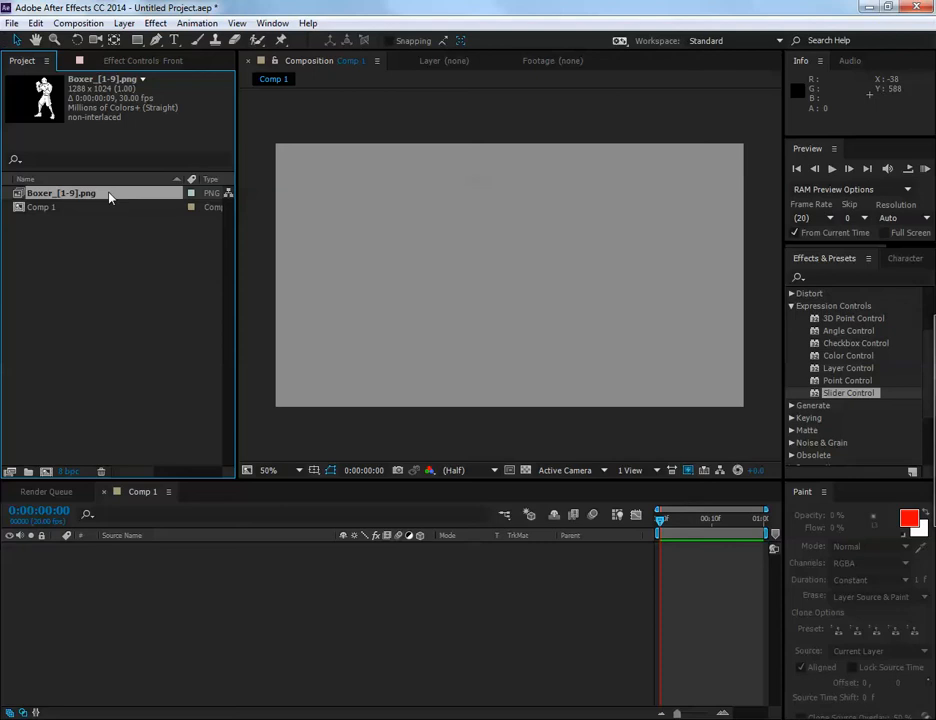
{"action": "right_click", "coordinate": [110, 197]}
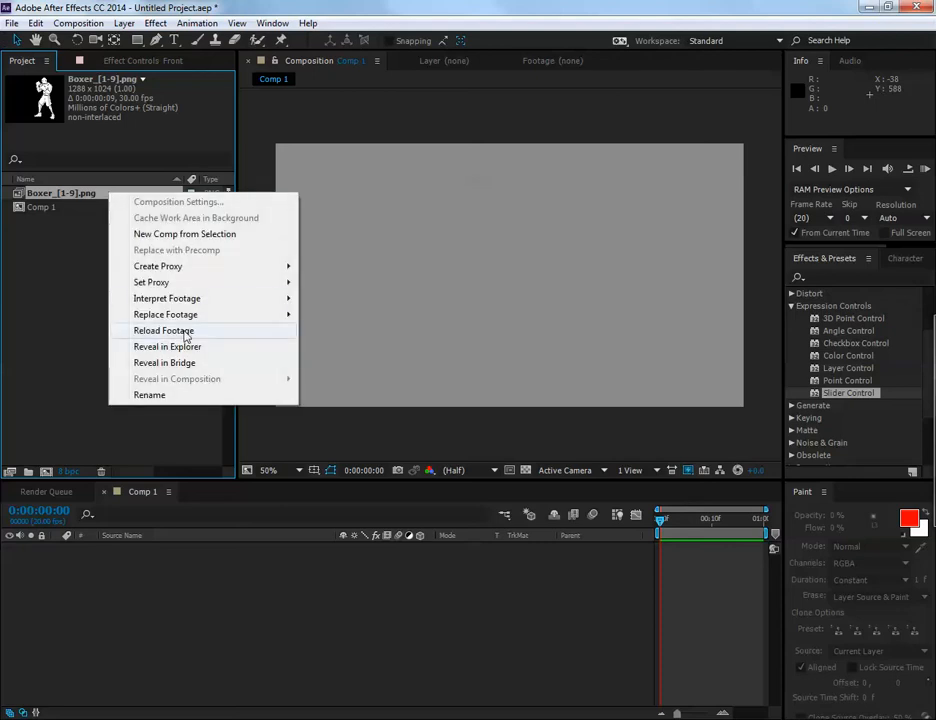
{"action": "mouse_move", "coordinate": [183, 305]}
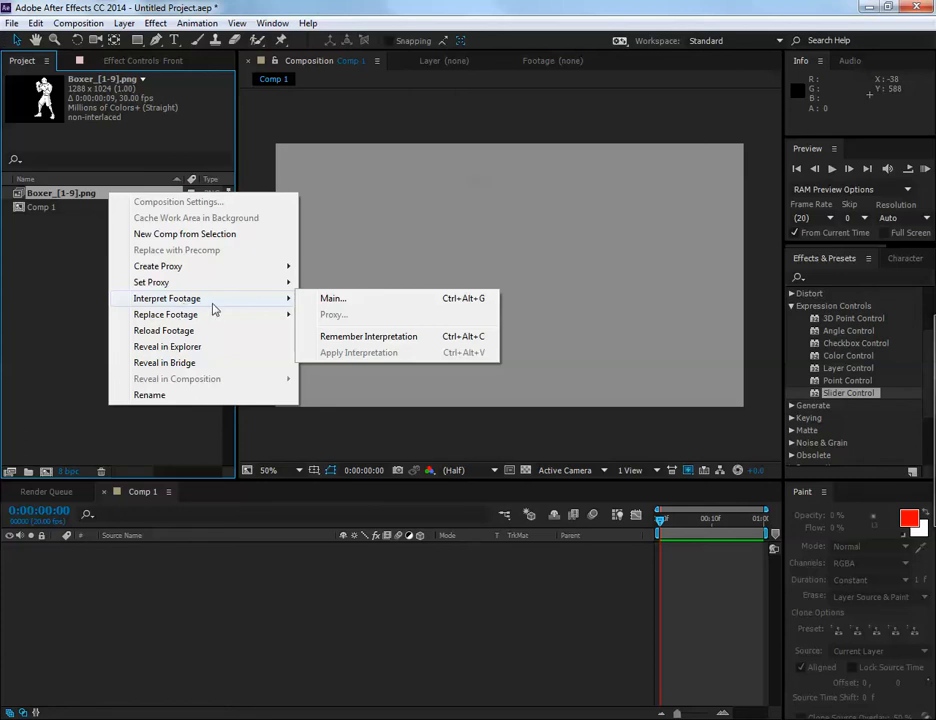
{"action": "left_click", "coordinate": [47, 241]}
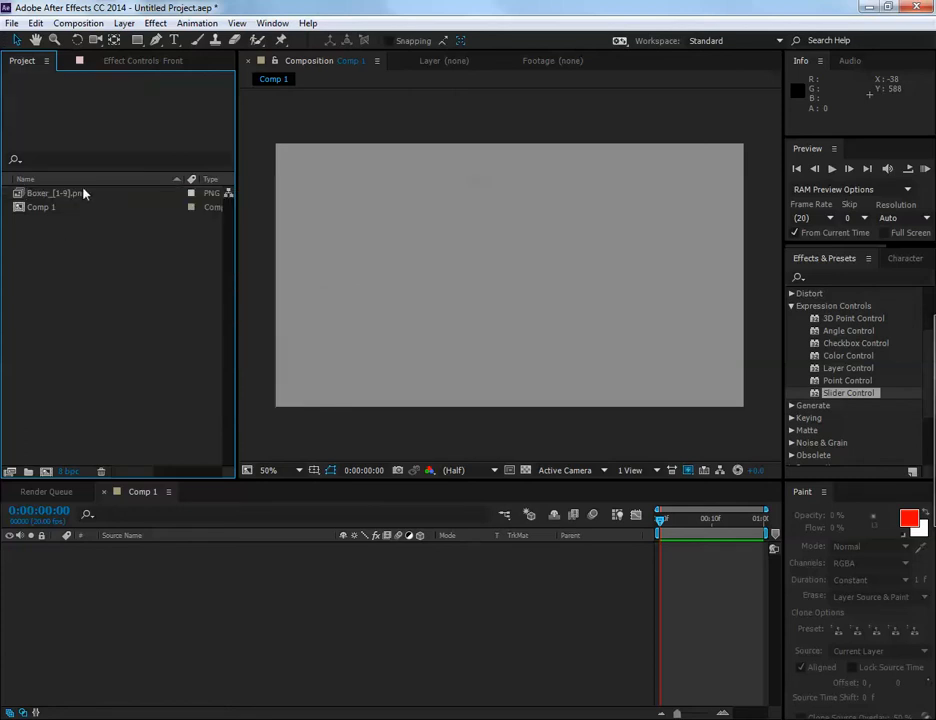
Interpret the Boxer_[1-9].png footage at an assumed frame rate of 20 frames per second
{"action": "left_click", "coordinate": [90, 202]}
{"action": "right_click", "coordinate": [92, 197]}
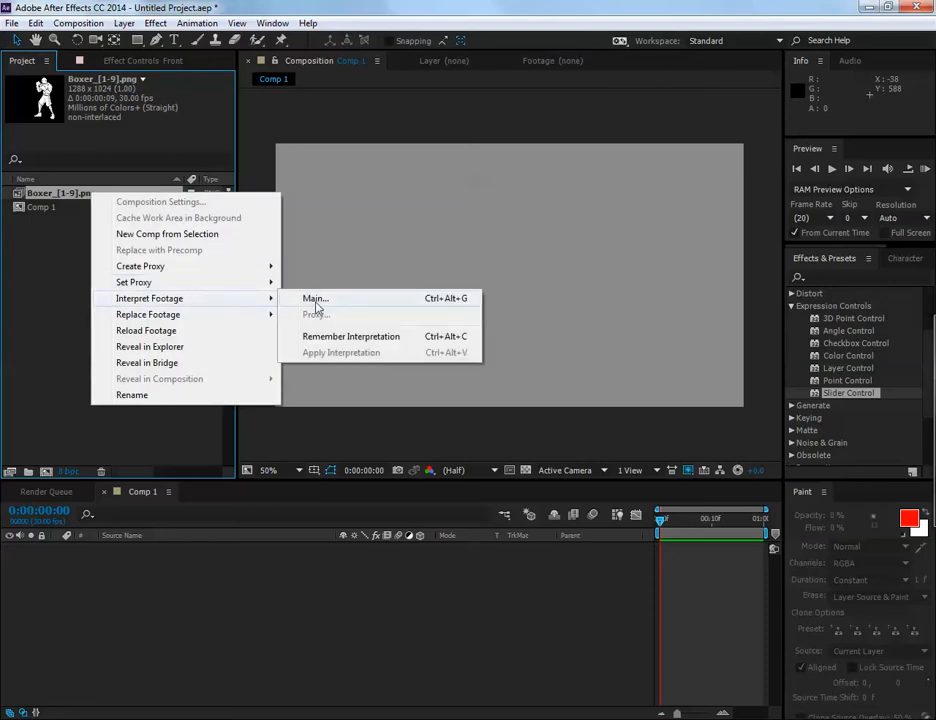
{"action": "left_click", "coordinate": [306, 300]}
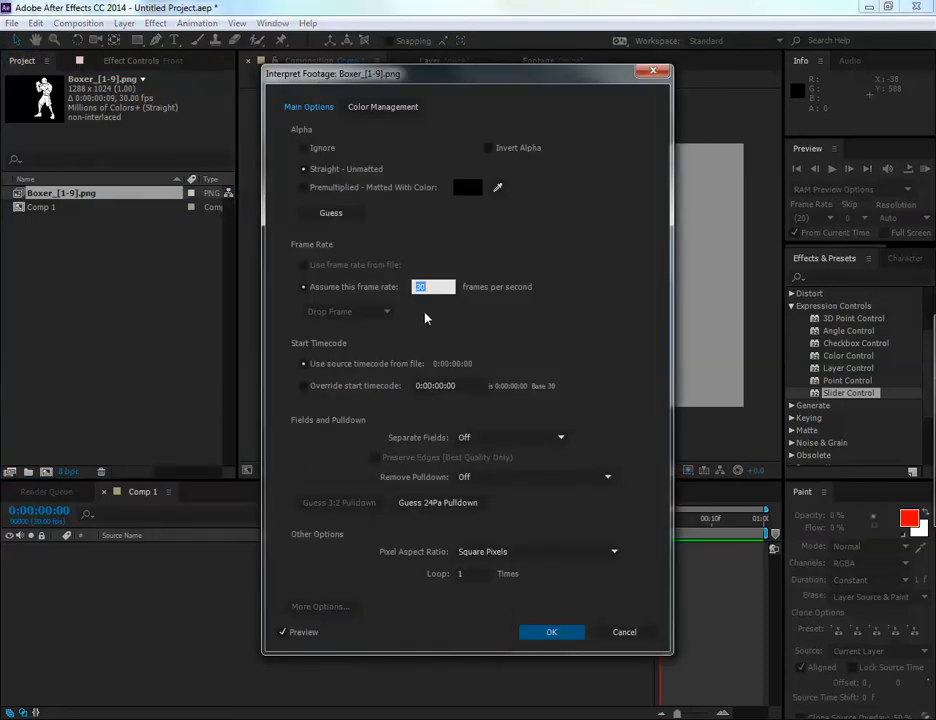
{"action": "type", "text": "20"}
{"action": "left_click", "coordinate": [548, 632]}
Set the duration of Comp 1 to 0:00:10:00
{"action": "right_click", "coordinate": [41, 209]}
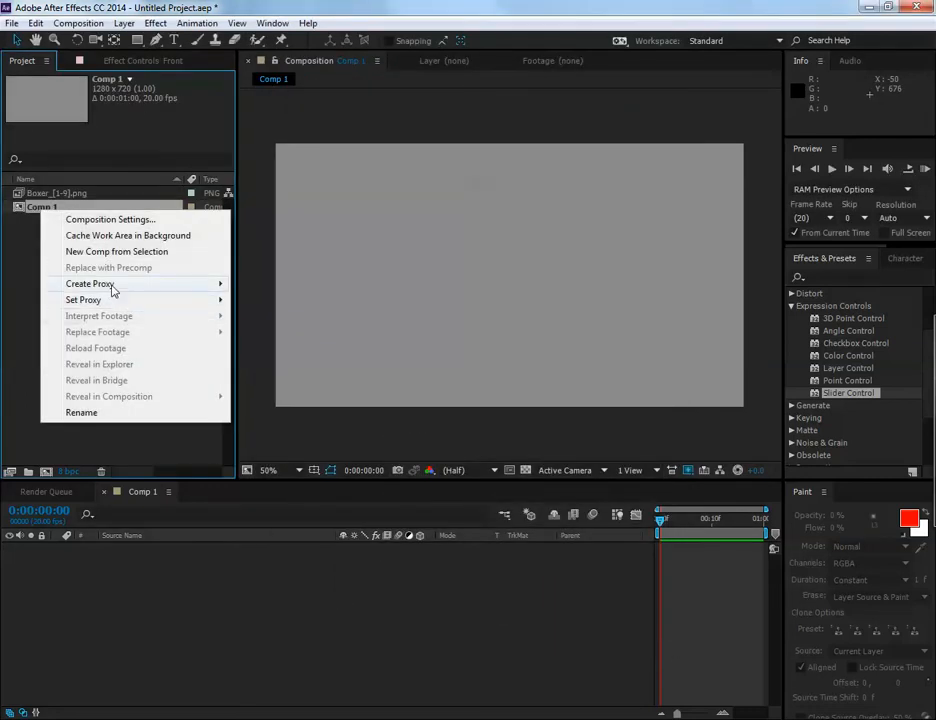
{"action": "left_click", "coordinate": [34, 234]}
{"action": "left_click", "coordinate": [40, 207]}
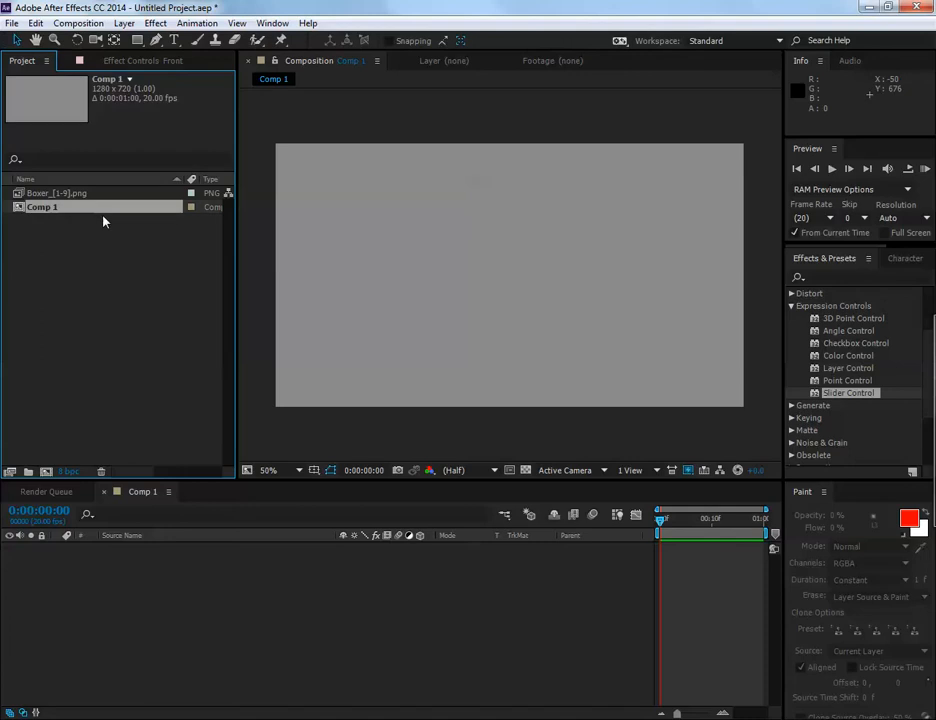
{"action": "key", "text": "ctrl+k"}
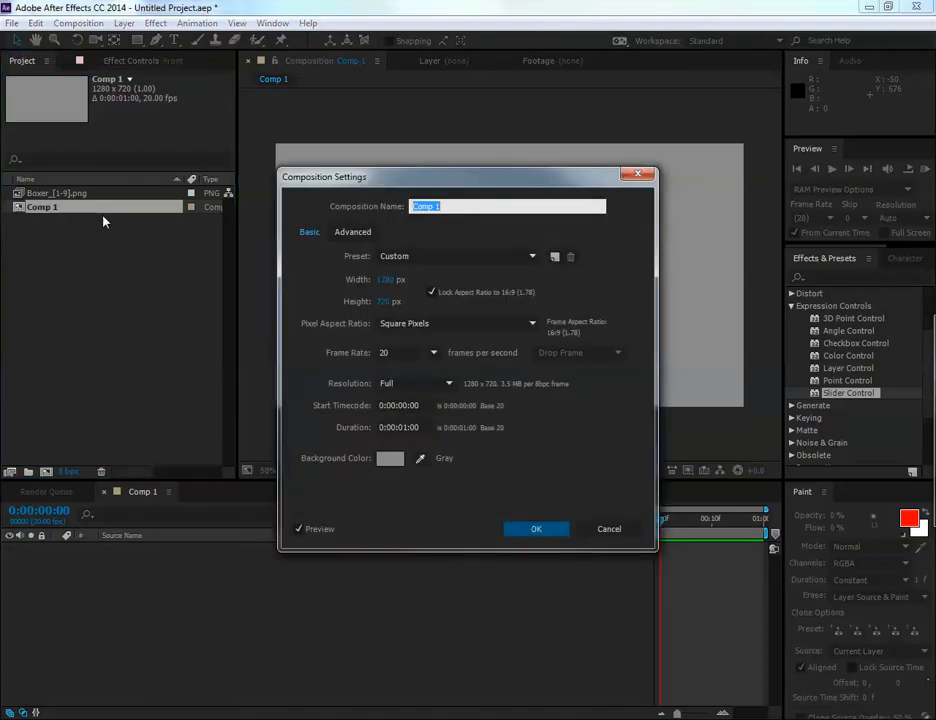
{"action": "left_click", "coordinate": [413, 427]}
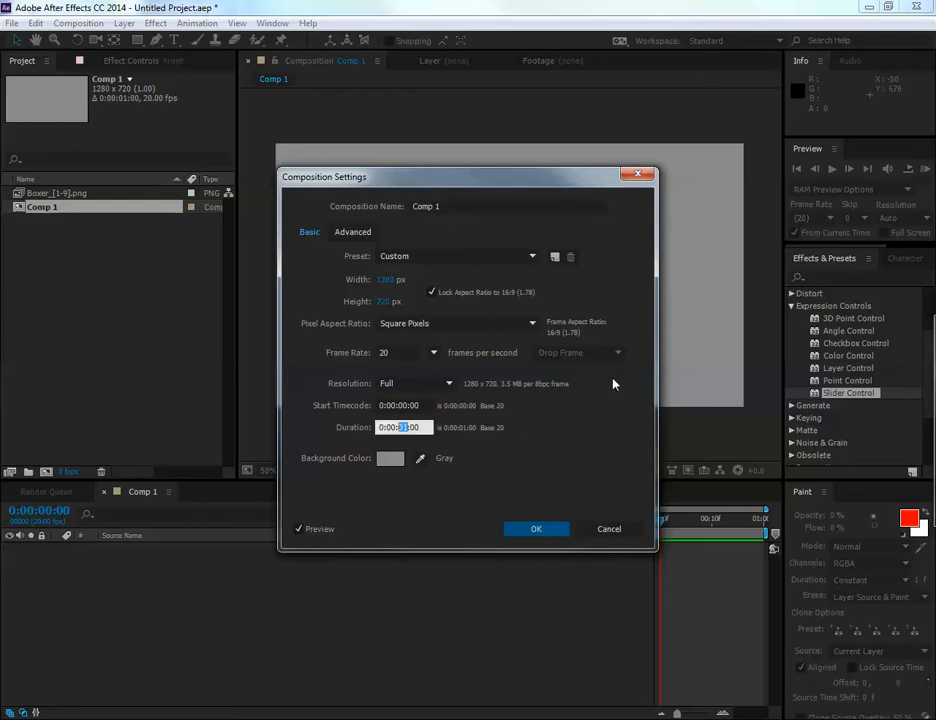
{"action": "left_click", "coordinate": [550, 529]}
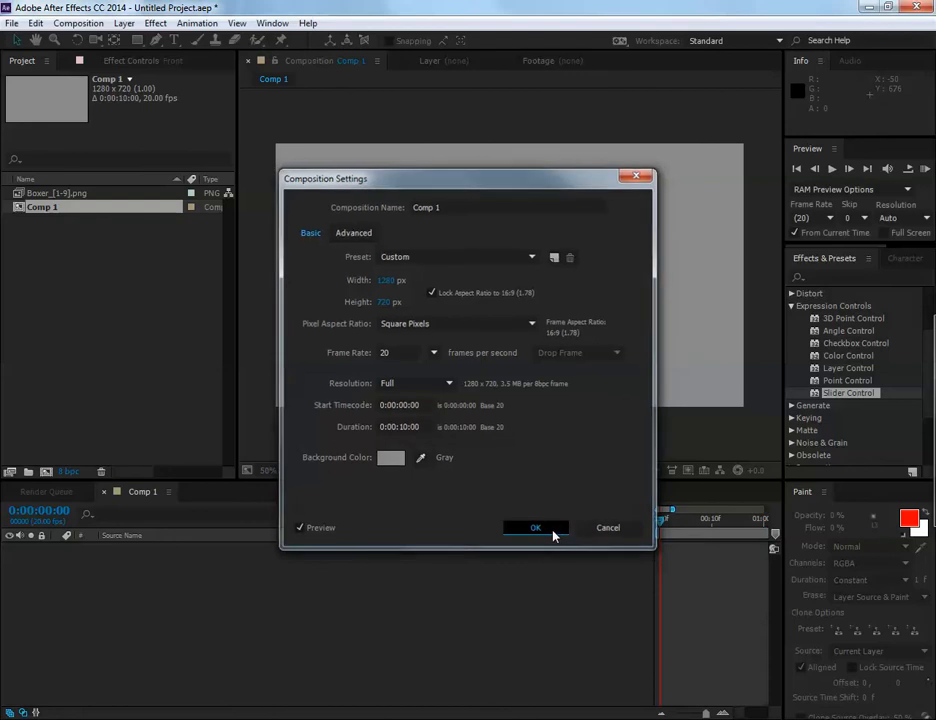
{"action": "left_click_drag", "start_coordinate": [672, 518], "coordinate": [766, 518]}
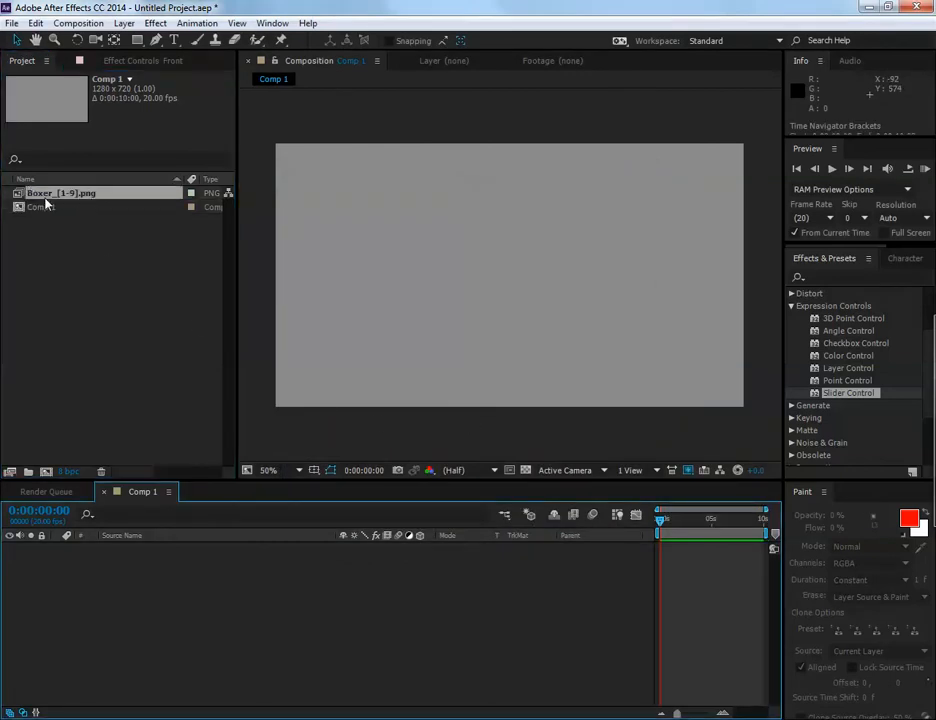
Add the boxer sequence to Comp 1, scaled down so the whole figure fits, and place it in the right half of the frame
{"action": "left_click_drag", "start_coordinate": [50, 196], "coordinate": [455, 285]}
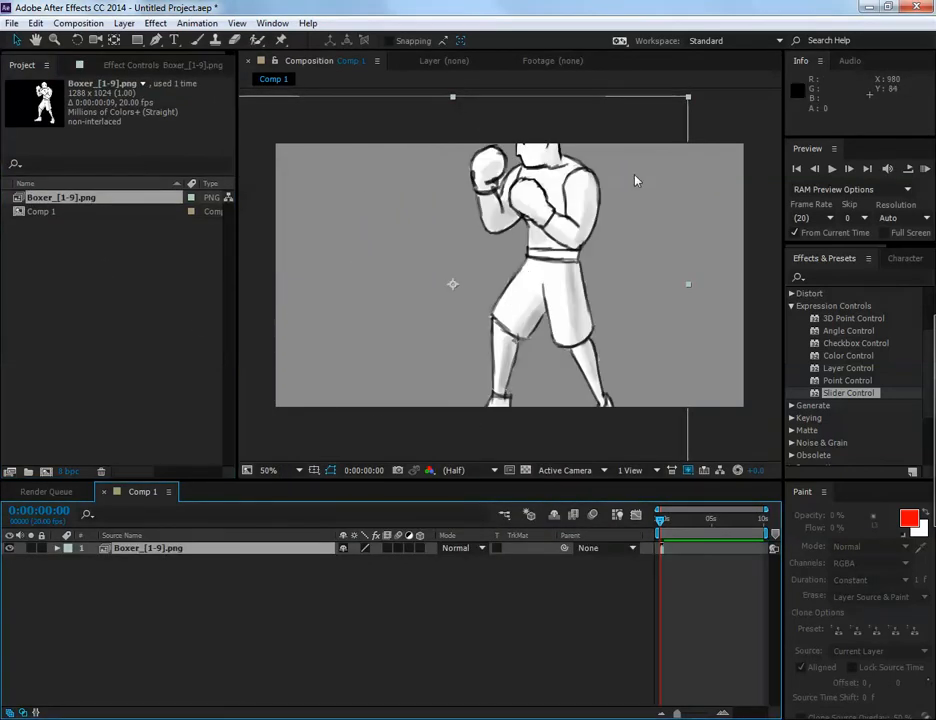
{"action": "left_click_drag", "start_coordinate": [689, 98], "coordinate": [623, 154]}
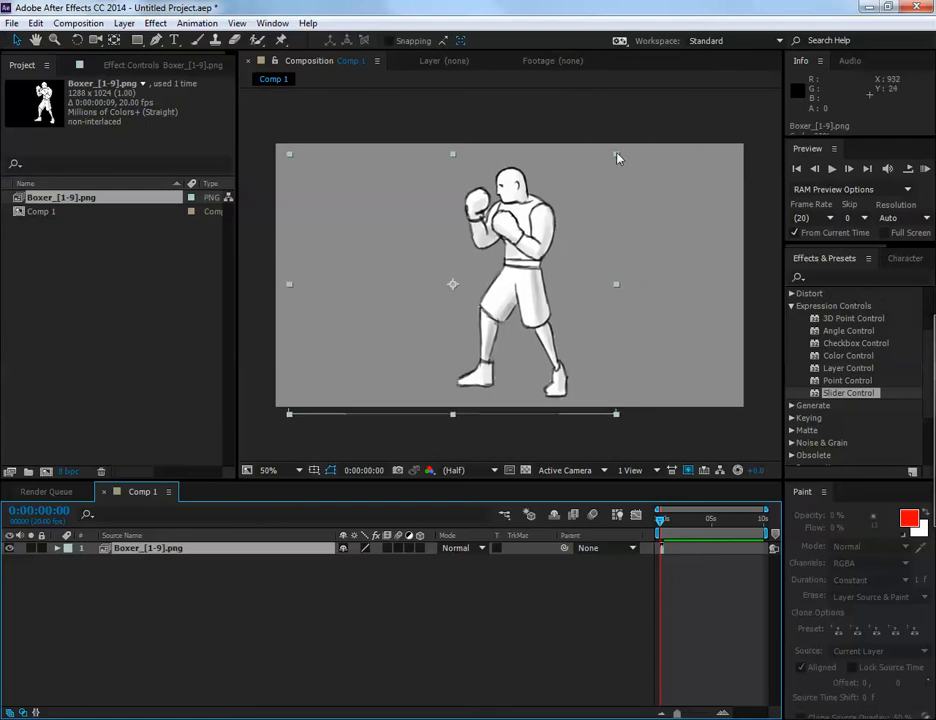
{"action": "left_click_drag", "start_coordinate": [566, 337], "coordinate": [655, 330]}
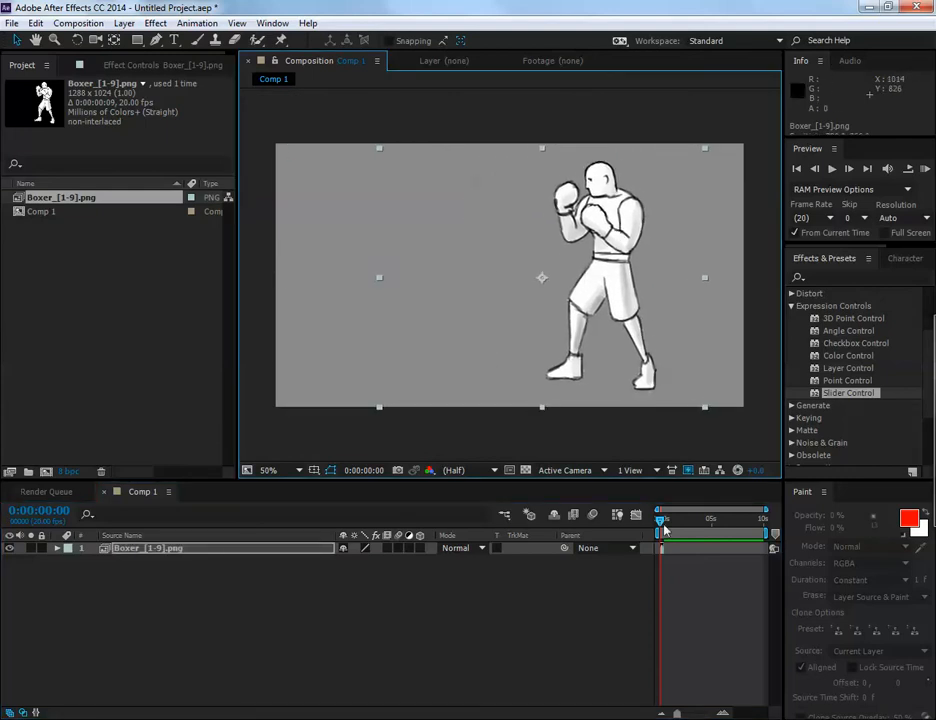
Enable time remapping on the boxer sequence layer in Comp 1
{"action": "scroll", "coordinate": [677, 585], "scroll_direction": "up", "scroll_amount": 3}
{"action": "left_click_drag", "start_coordinate": [668, 590], "coordinate": [748, 585]}
{"action": "scroll", "coordinate": [675, 581], "scroll_direction": "up", "scroll_amount": 2}
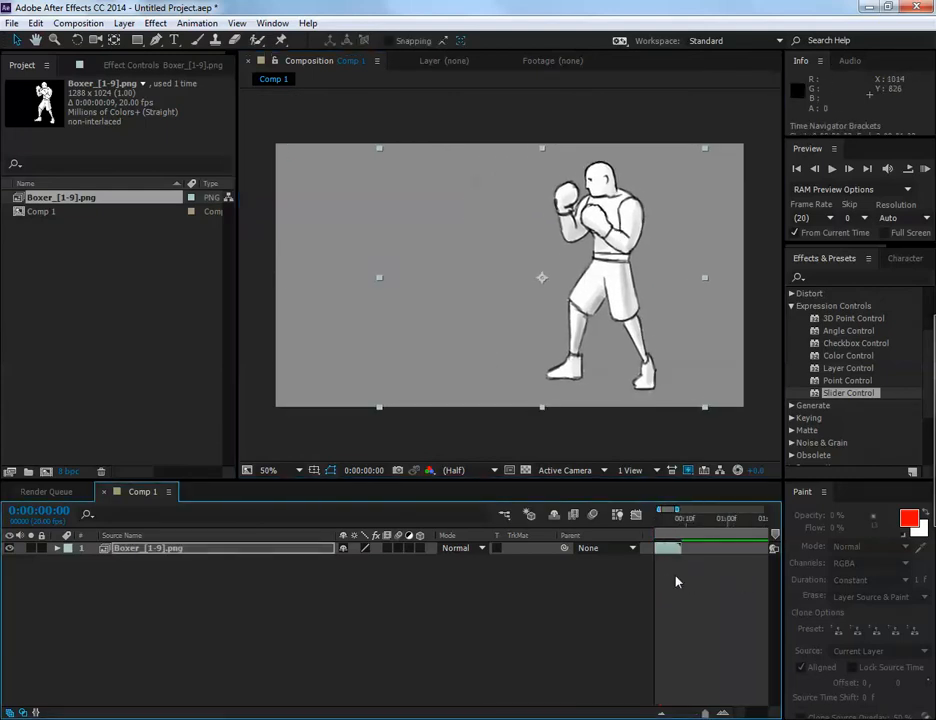
{"action": "left_click_drag", "start_coordinate": [670, 582], "coordinate": [718, 569]}
{"action": "left_click_drag", "start_coordinate": [660, 528], "coordinate": [693, 535]}
{"action": "key", "text": "Home"}
{"action": "left_click", "coordinate": [676, 550]}
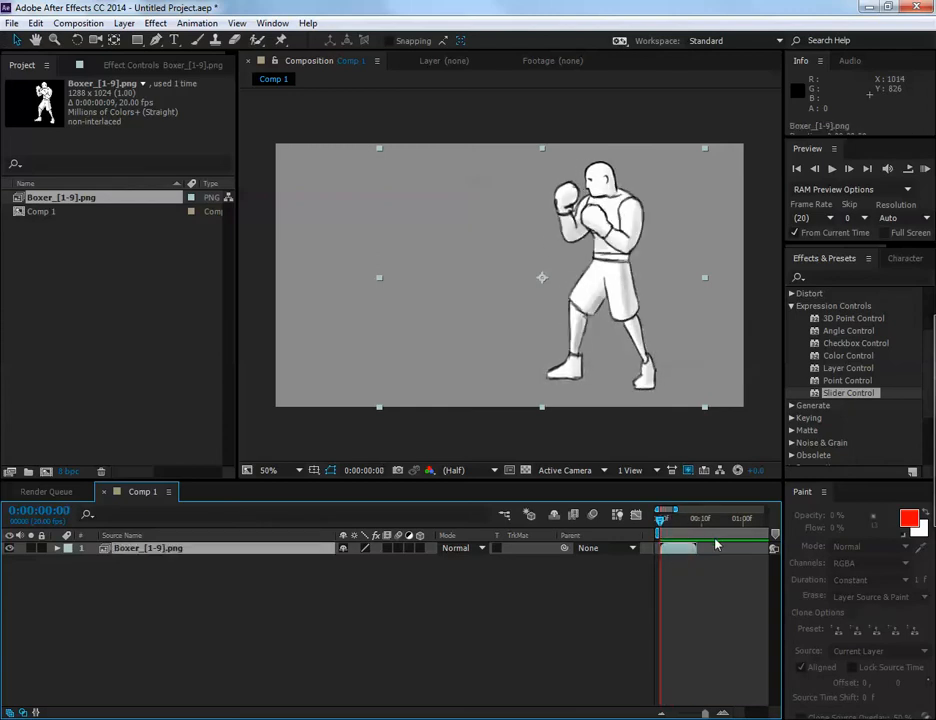
{"action": "mouse_move", "coordinate": [660, 531]}
{"action": "left_mouse_down"}
{"action": "mouse_move", "coordinate": [702, 528]}
{"action": "mouse_move", "coordinate": [656, 538]}
{"action": "mouse_move", "coordinate": [688, 546]}
{"action": "mouse_move", "coordinate": [654, 550]}
{"action": "mouse_move", "coordinate": [681, 527]}
{"action": "mouse_move", "coordinate": [703, 527]}
{"action": "mouse_move", "coordinate": [664, 530]}
{"action": "mouse_move", "coordinate": [702, 530]}
{"action": "mouse_move", "coordinate": [666, 538]}
{"action": "mouse_move", "coordinate": [690, 540]}
{"action": "mouse_move", "coordinate": [660, 540]}
{"action": "left_mouse_up"}
{"action": "key", "text": "ctrl+alt+t"}
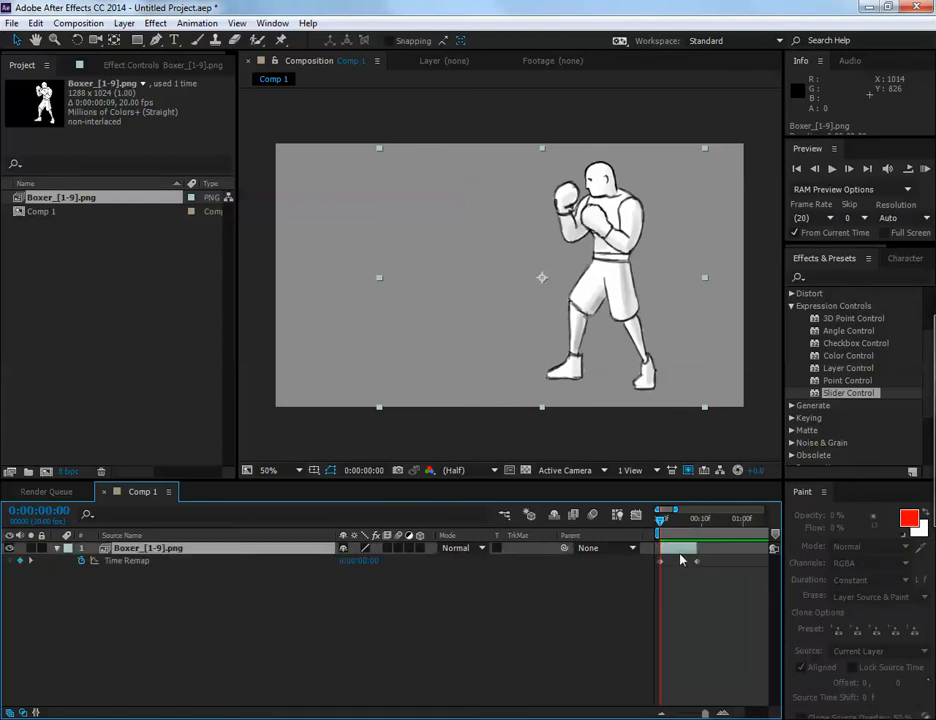
Extend the boxer layer's out point to the end of the 10-second composition and preview the playback
{"action": "left_click", "coordinate": [145, 561]}
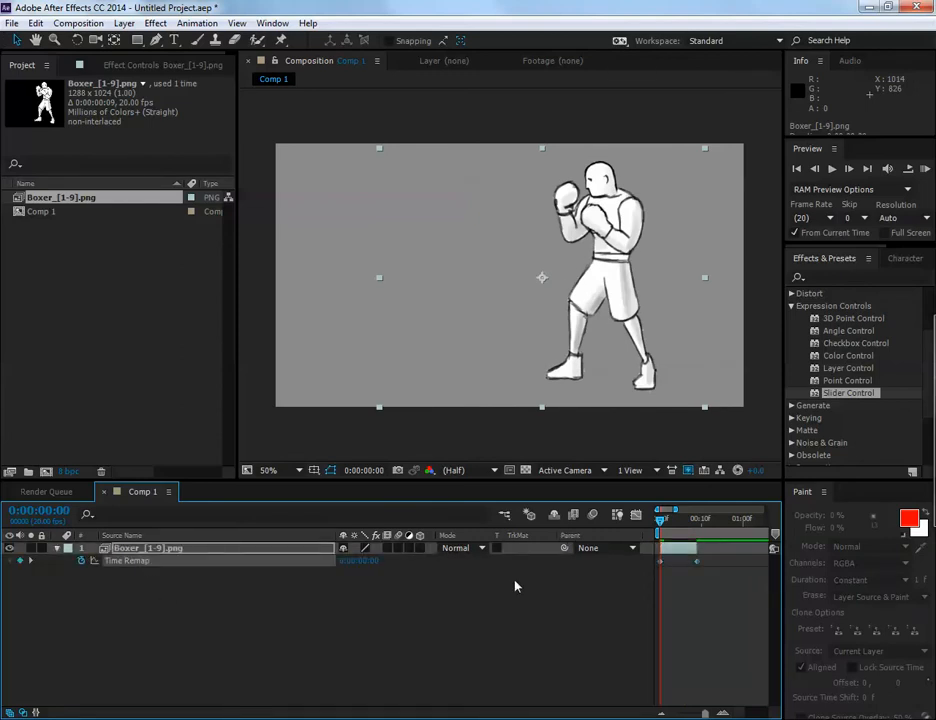
{"action": "left_click_drag", "start_coordinate": [674, 509], "coordinate": [805, 514]}
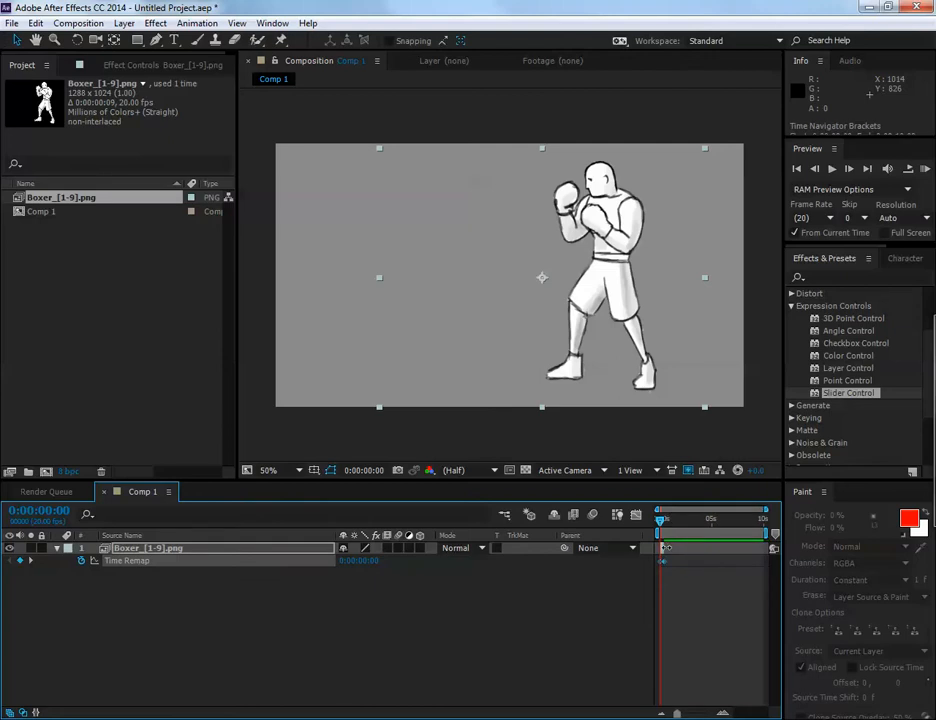
{"action": "left_click", "coordinate": [664, 548]}
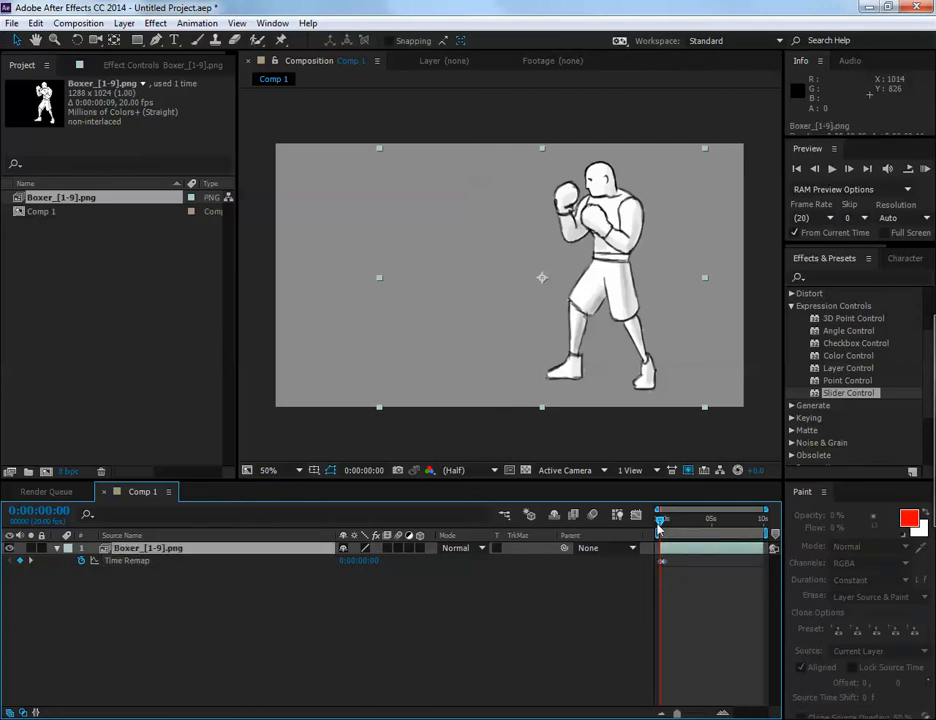
{"action": "key", "text": "space"}
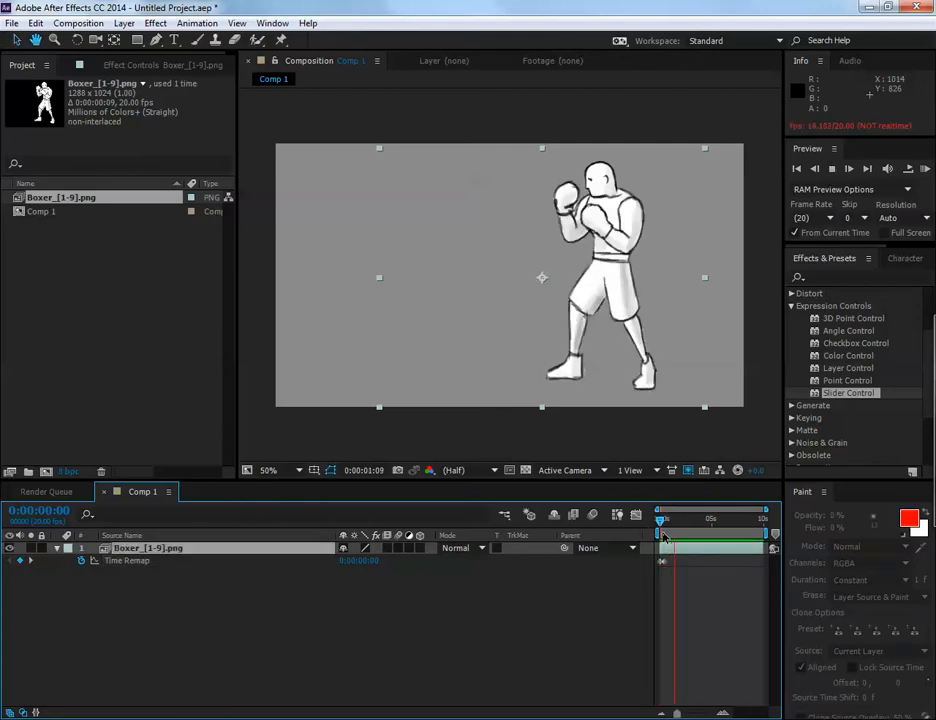
{"action": "key", "text": "space"}
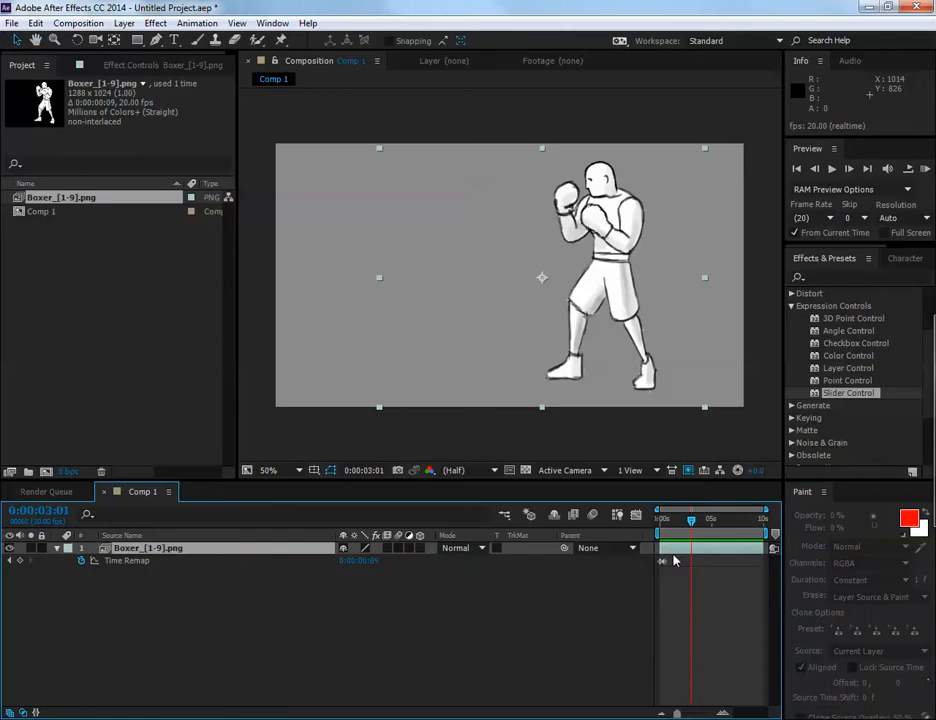
Try pasting copies of both Time Remap keyframes at 0:00:03:01, and remove the copies
{"action": "scroll", "coordinate": [689, 582], "scroll_direction": "up", "scroll_amount": 1}
{"action": "left_click_drag", "start_coordinate": [670, 585], "coordinate": [766, 592]}
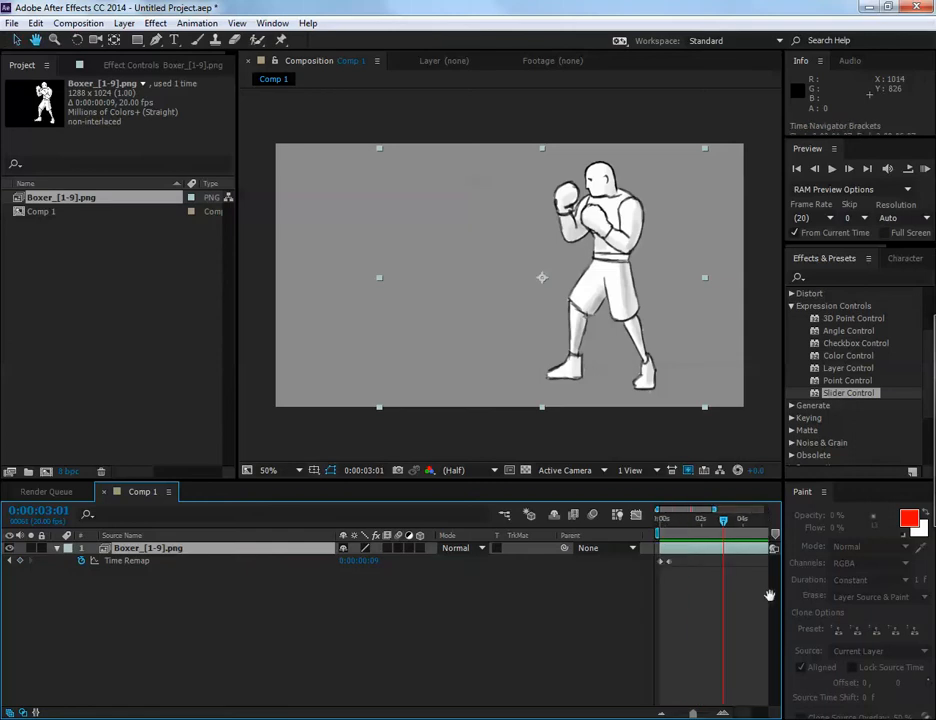
{"action": "left_click", "coordinate": [669, 562]}
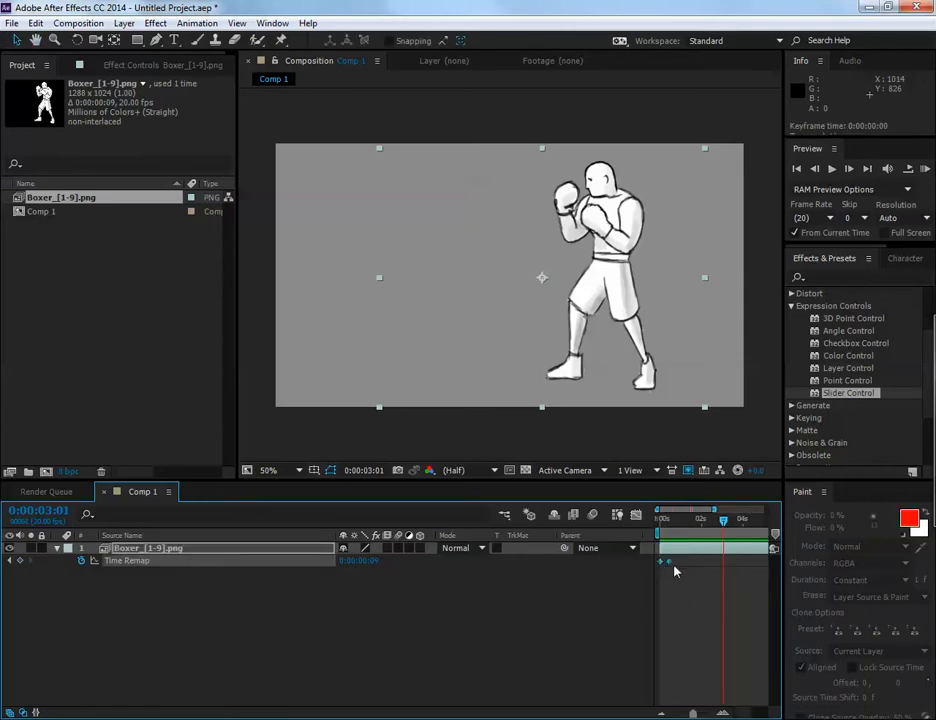
{"action": "key", "text": "ctrl+c"}
{"action": "key", "text": "ctrl+v"}
{"action": "left_click", "coordinate": [686, 527]}
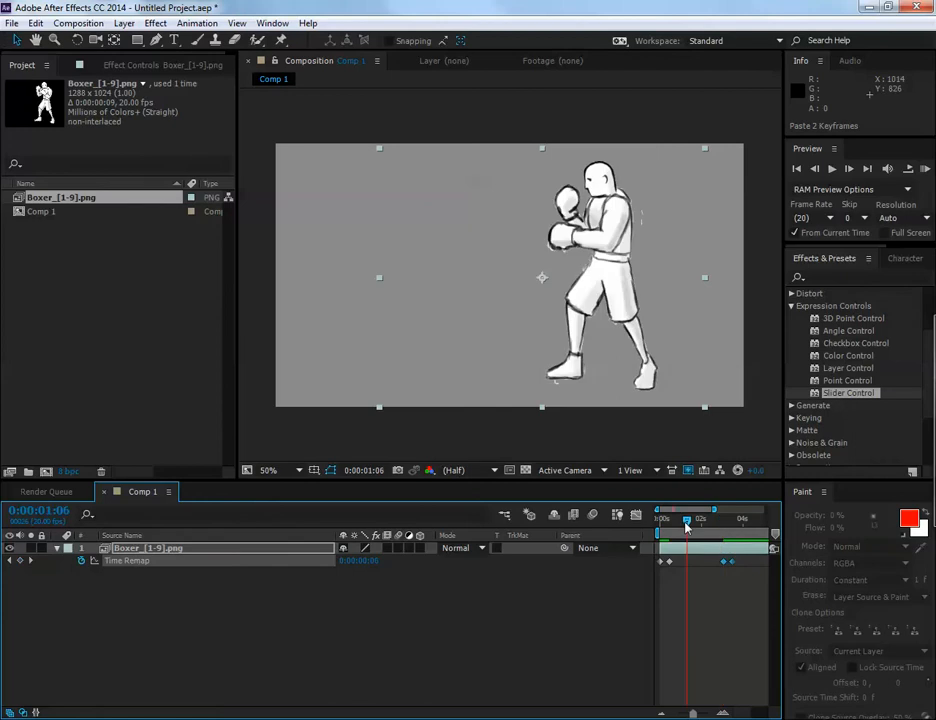
{"action": "mouse_move", "coordinate": [686, 527]}
{"action": "left_mouse_down"}
{"action": "mouse_move", "coordinate": [714, 527]}
{"action": "mouse_move", "coordinate": [673, 527]}
{"action": "mouse_move", "coordinate": [725, 537]}
{"action": "mouse_move", "coordinate": [673, 538]}
{"action": "left_mouse_up"}
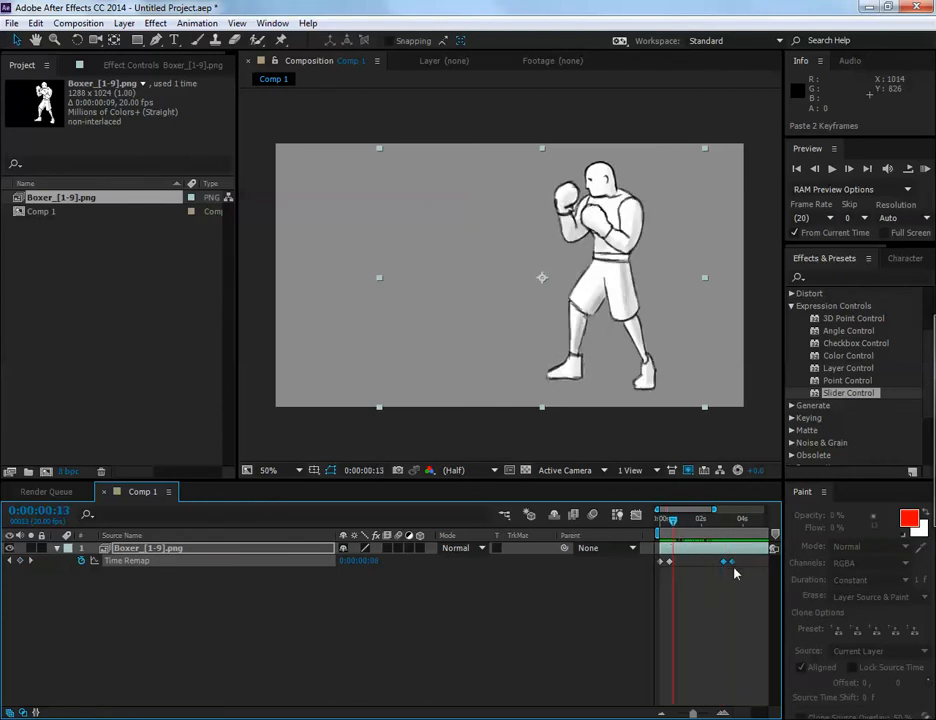
{"action": "key", "text": "Delete"}
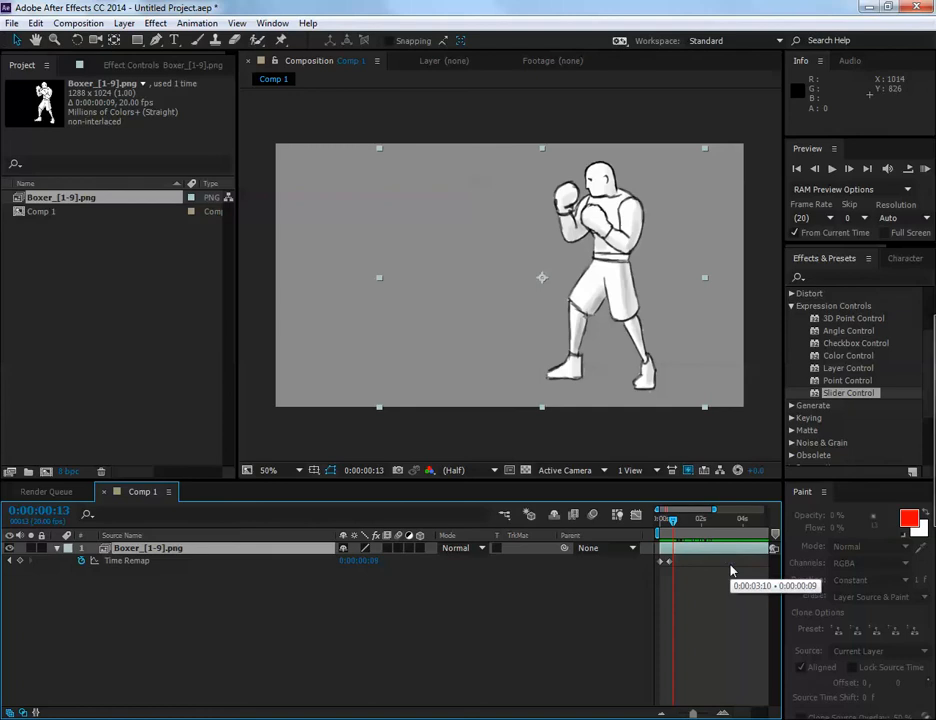
Try pasting a copy of the boxer's ending Time Remap keyframe further along the timeline as a third keyframe
{"action": "mouse_move", "coordinate": [674, 523]}
{"action": "left_mouse_down"}
{"action": "mouse_move", "coordinate": [659, 527]}
{"action": "mouse_move", "coordinate": [691, 528]}
{"action": "mouse_move", "coordinate": [660, 539]}
{"action": "mouse_move", "coordinate": [665, 530]}
{"action": "mouse_move", "coordinate": [679, 535]}
{"action": "mouse_move", "coordinate": [684, 555]}
{"action": "mouse_move", "coordinate": [671, 527]}
{"action": "mouse_move", "coordinate": [696, 522]}
{"action": "mouse_move", "coordinate": [674, 523]}
{"action": "mouse_move", "coordinate": [689, 526]}
{"action": "mouse_move", "coordinate": [664, 535]}
{"action": "mouse_move", "coordinate": [677, 538]}
{"action": "mouse_move", "coordinate": [670, 541]}
{"action": "left_mouse_up"}
{"action": "left_click", "coordinate": [662, 563]}
{"action": "key", "text": "ctrl+v"}
{"action": "key", "text": "Delete"}
{"action": "left_click", "coordinate": [669, 562]}
{"action": "key", "text": "ctrl+c"}
{"action": "key", "text": "ctrl+v"}
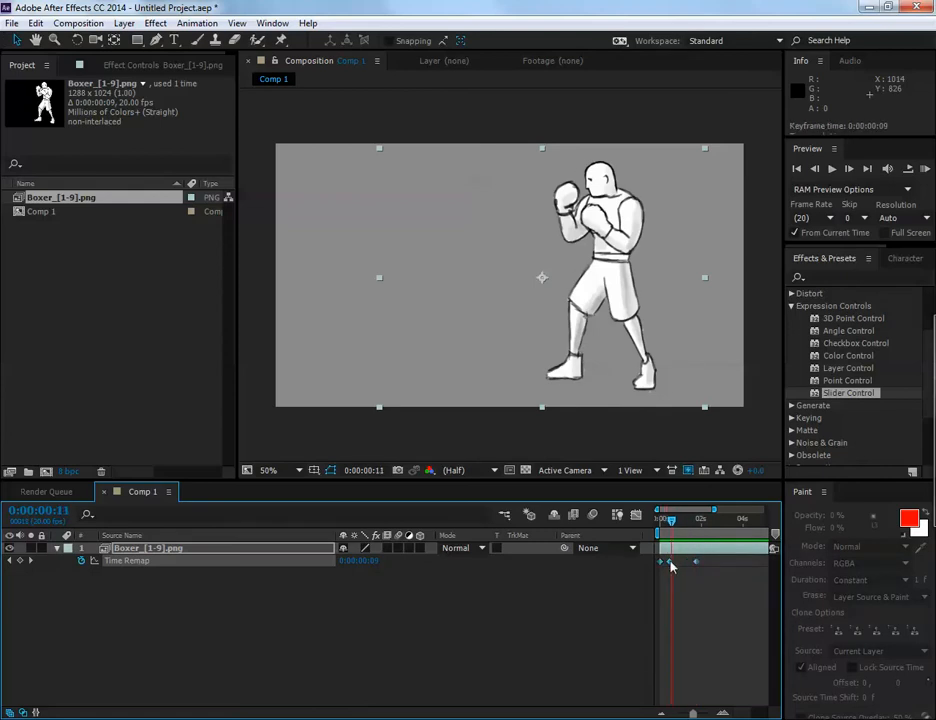
{"action": "left_click", "coordinate": [670, 523]}
{"action": "key", "text": "ctrl+c"}
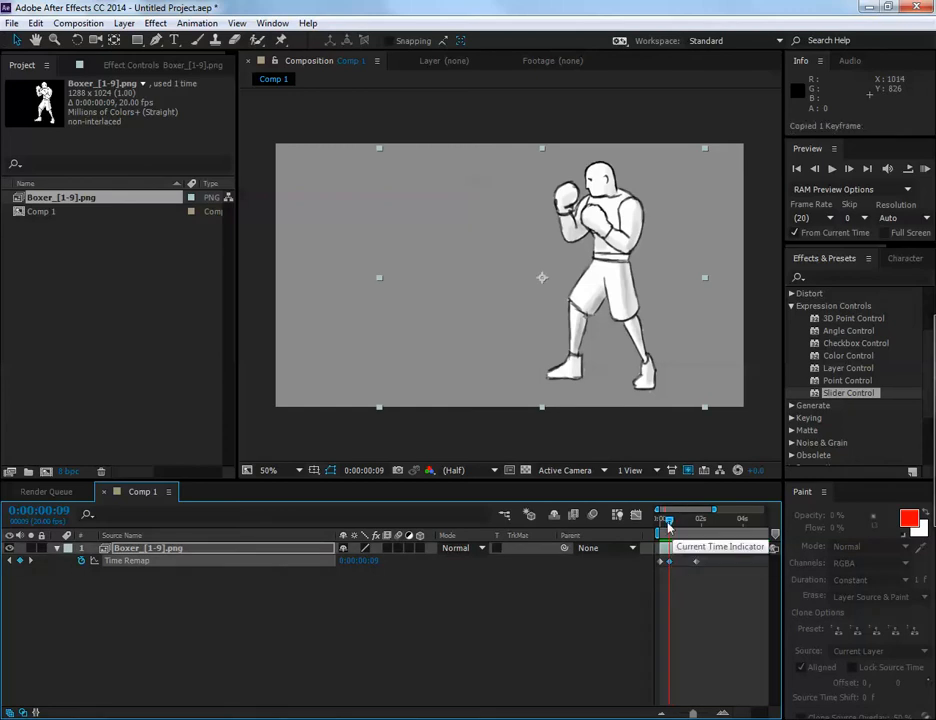
Check the playback between the first two Time Remap keyframes and delete the third keyframe
{"action": "left_click_drag", "start_coordinate": [670, 521], "coordinate": [714, 590]}
{"action": "scroll", "coordinate": [679, 586], "scroll_direction": "up", "scroll_amount": 4}
{"action": "scroll", "coordinate": [712, 586], "scroll_direction": "down", "scroll_amount": 1}
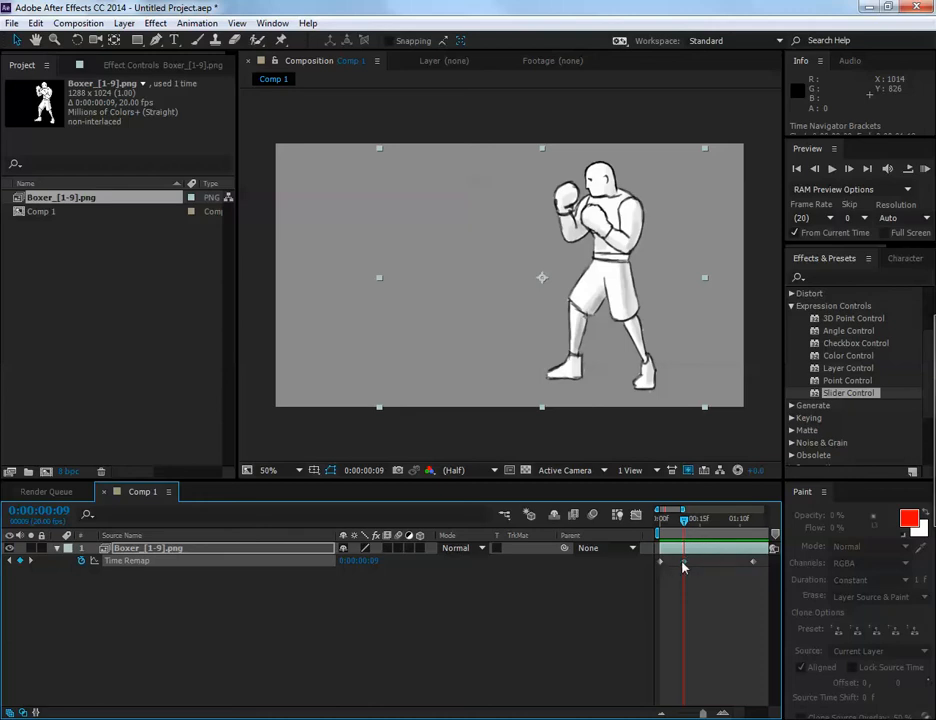
{"action": "left_click", "coordinate": [690, 553]}
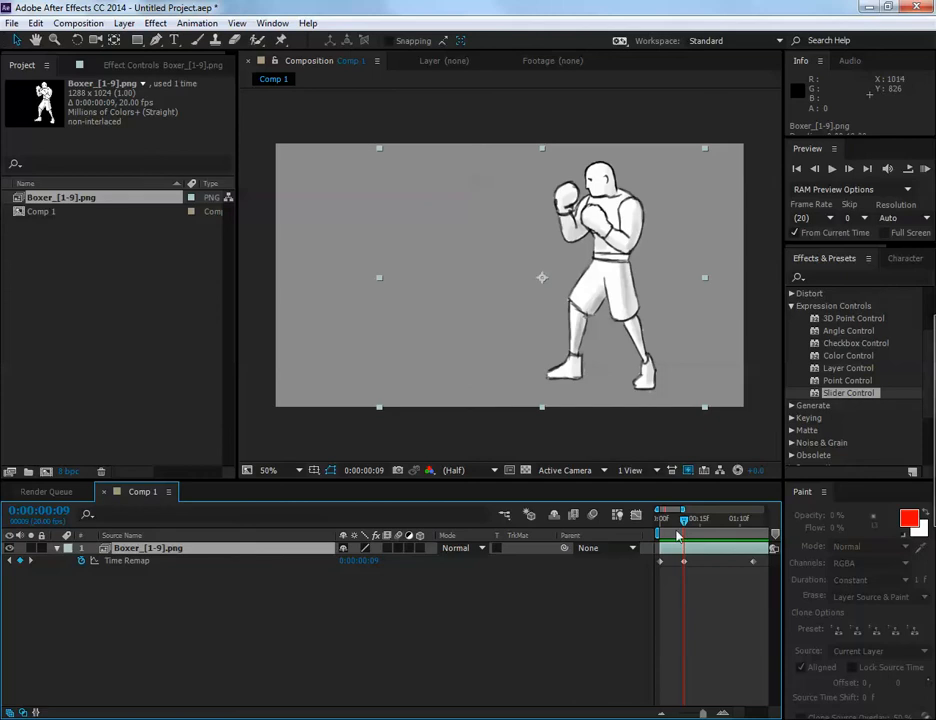
{"action": "left_click_drag", "start_coordinate": [683, 521], "coordinate": [657, 527]}
{"action": "mouse_move", "coordinate": [684, 530]}
{"action": "left_mouse_down"}
{"action": "mouse_move", "coordinate": [662, 530]}
{"action": "mouse_move", "coordinate": [686, 537]}
{"action": "left_mouse_up"}
{"action": "left_click", "coordinate": [753, 562]}
{"action": "key", "text": "Delete"}
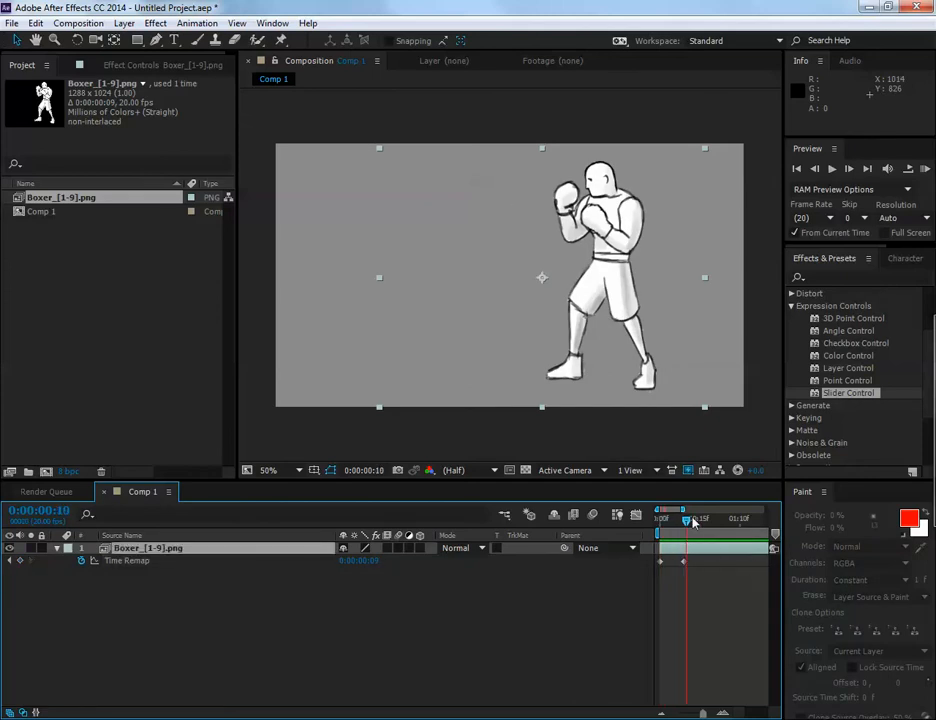
Try deleting both Time Remap keyframes at the start of the layer, and undo the deletion
{"action": "left_click", "coordinate": [663, 527]}
{"action": "mouse_move", "coordinate": [663, 540]}
{"action": "left_mouse_down"}
{"action": "mouse_move", "coordinate": [684, 541]}
{"action": "mouse_move", "coordinate": [660, 541]}
{"action": "left_mouse_up"}
{"action": "key", "text": "Delete"}
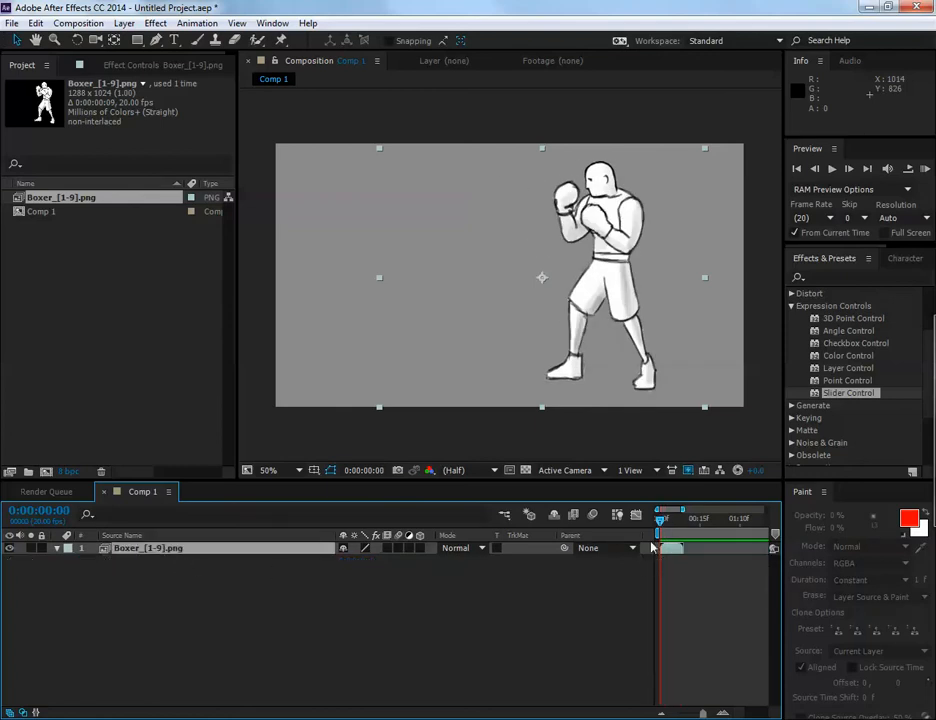
{"action": "key", "text": "ctrl+z"}
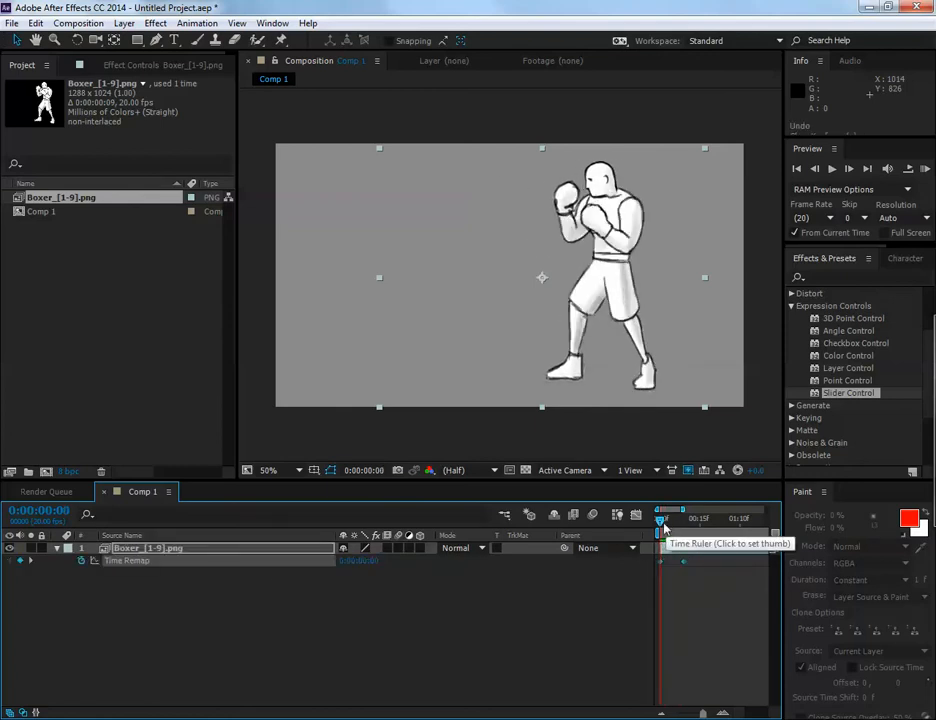
Copy the Time Remap keyframe at 0:00:00:09 and paste it at 0:00:01:16 to hold the guard pose
{"action": "left_click", "coordinate": [670, 530]}
{"action": "left_click_drag", "start_coordinate": [672, 530], "coordinate": [698, 521]}
{"action": "key", "text": "minus"}
{"action": "key", "text": "minus"}
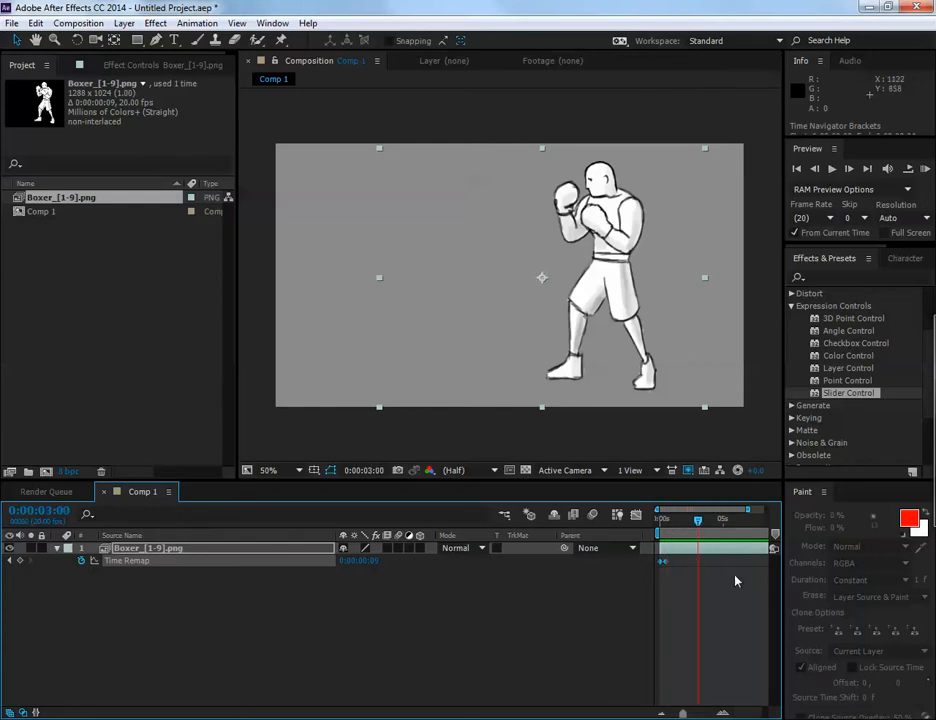
{"action": "key", "text": "equal"}
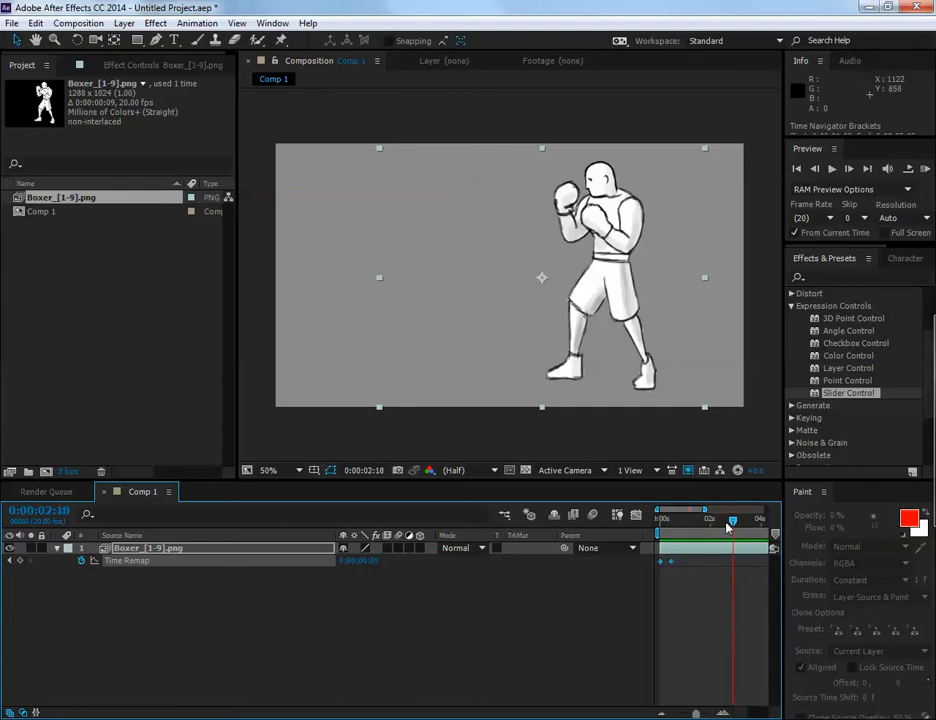
{"action": "left_click_drag", "start_coordinate": [730, 522], "coordinate": [672, 528]}
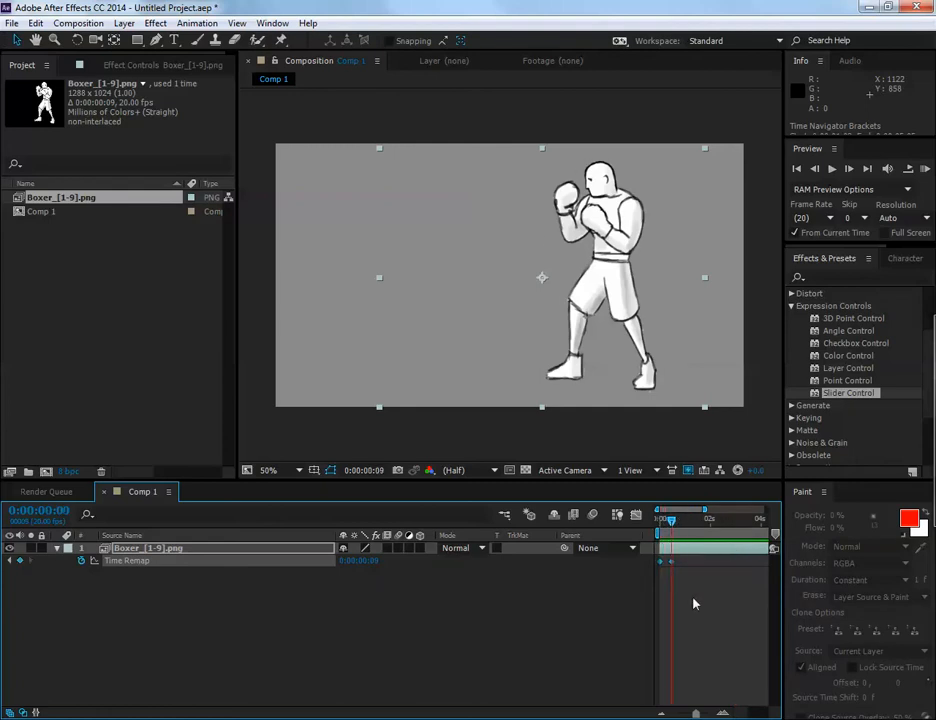
{"action": "key", "text": "equal"}
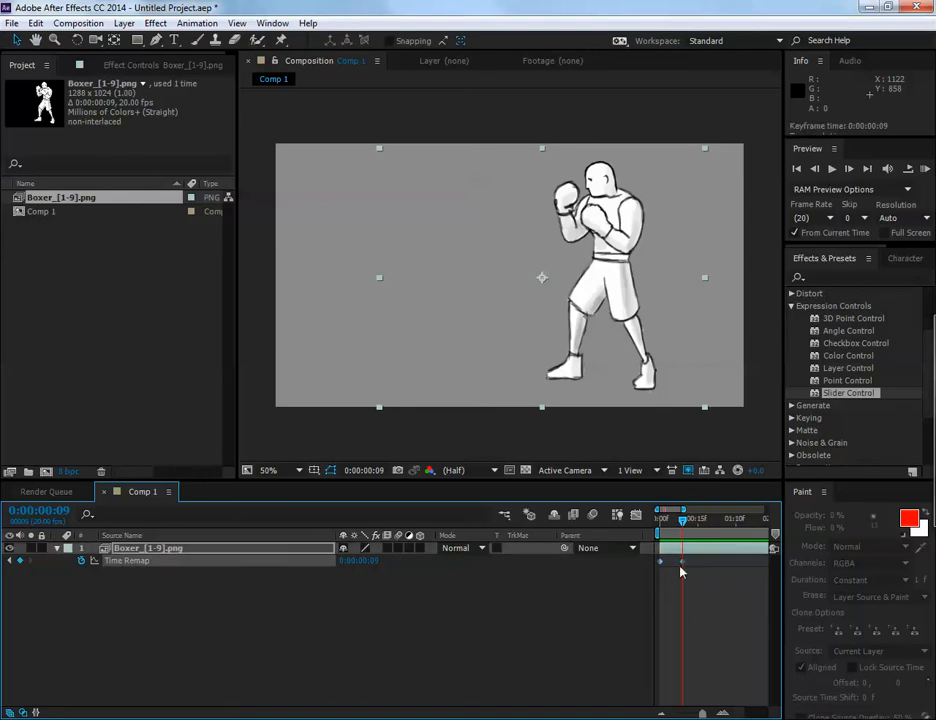
{"action": "key", "text": "minus"}
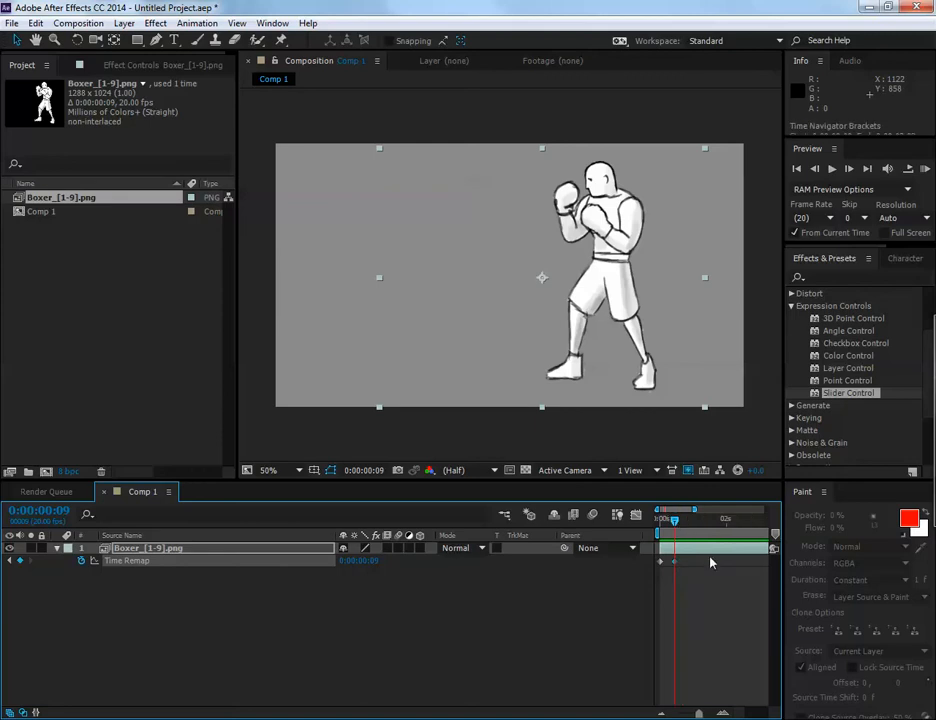
{"action": "left_click_drag", "start_coordinate": [685, 525], "coordinate": [720, 527]}
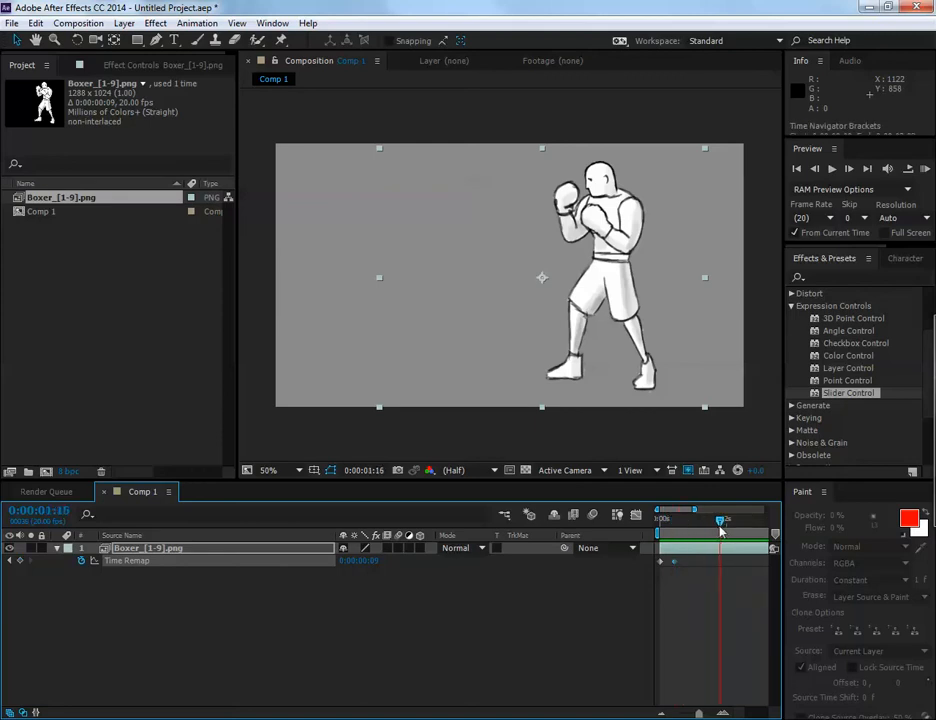
{"action": "key", "text": "ctrl+v"}
{"action": "key", "text": "equal"}
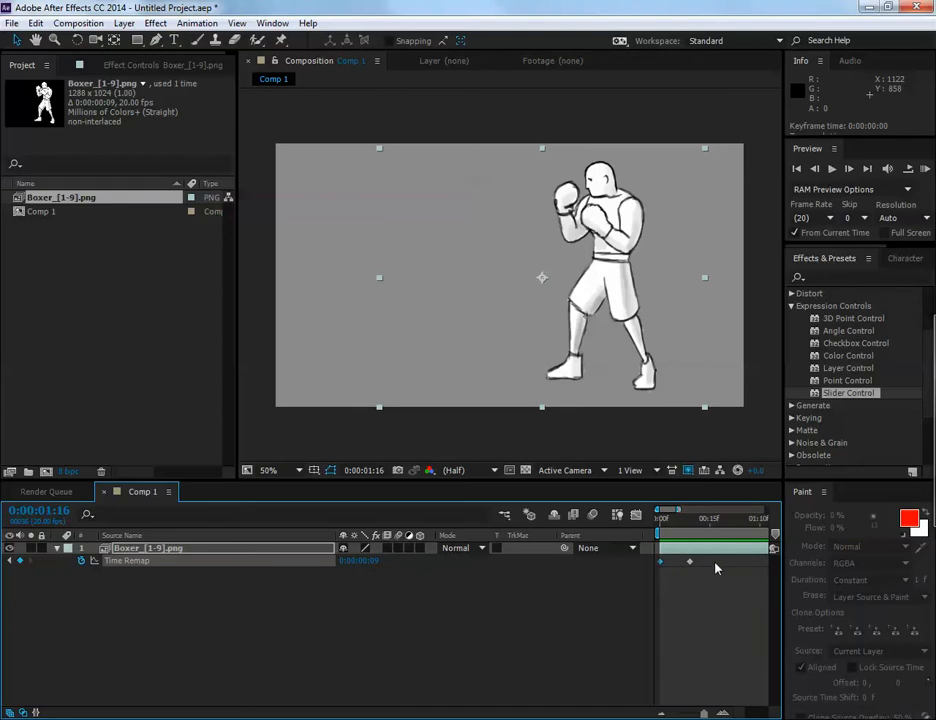
Copy the first two Time Remap keyframes and paste them starting one frame after the hold keyframe at 0:00:01:16
{"action": "key", "text": "minus"}
{"action": "mouse_move", "coordinate": [740, 521]}
{"action": "left_mouse_down"}
{"action": "mouse_move", "coordinate": [675, 522]}
{"action": "mouse_move", "coordinate": [728, 533]}
{"action": "mouse_move", "coordinate": [682, 535]}
{"action": "mouse_move", "coordinate": [732, 536]}
{"action": "left_mouse_up"}
{"action": "left_click", "coordinate": [681, 562]}
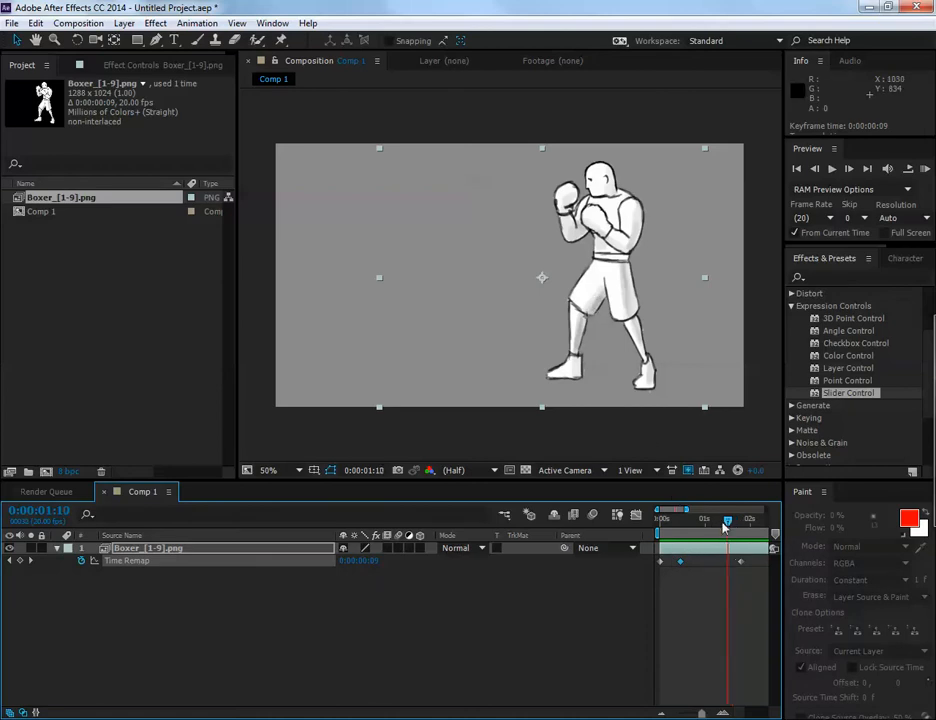
{"action": "left_click_drag", "start_coordinate": [735, 521], "coordinate": [665, 552]}
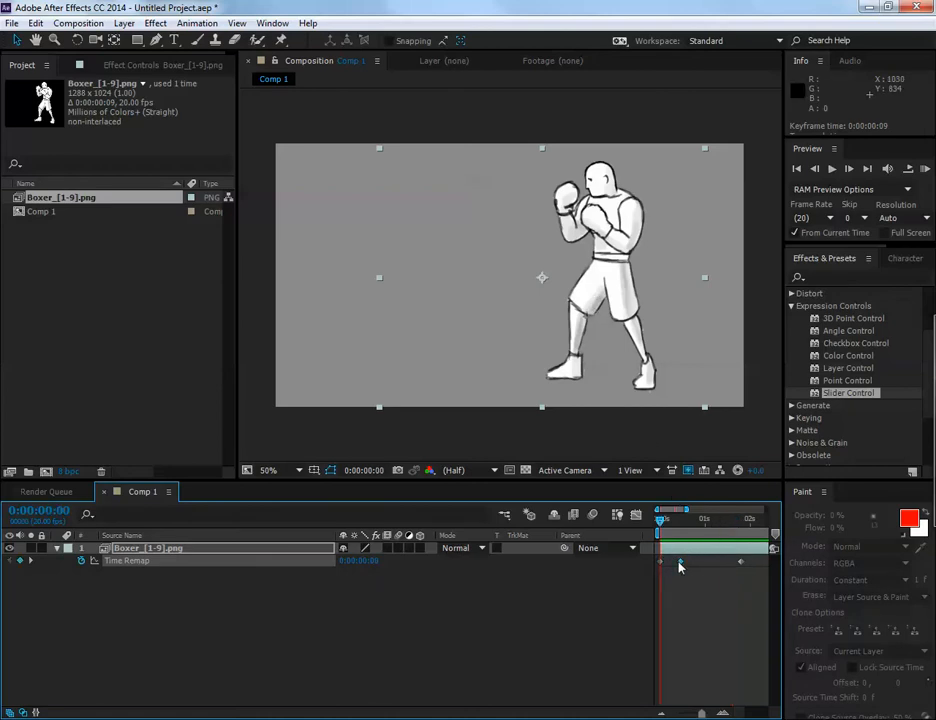
{"action": "key", "text": "ctrl+c"}
{"action": "left_click_drag", "start_coordinate": [659, 534], "coordinate": [741, 534]}
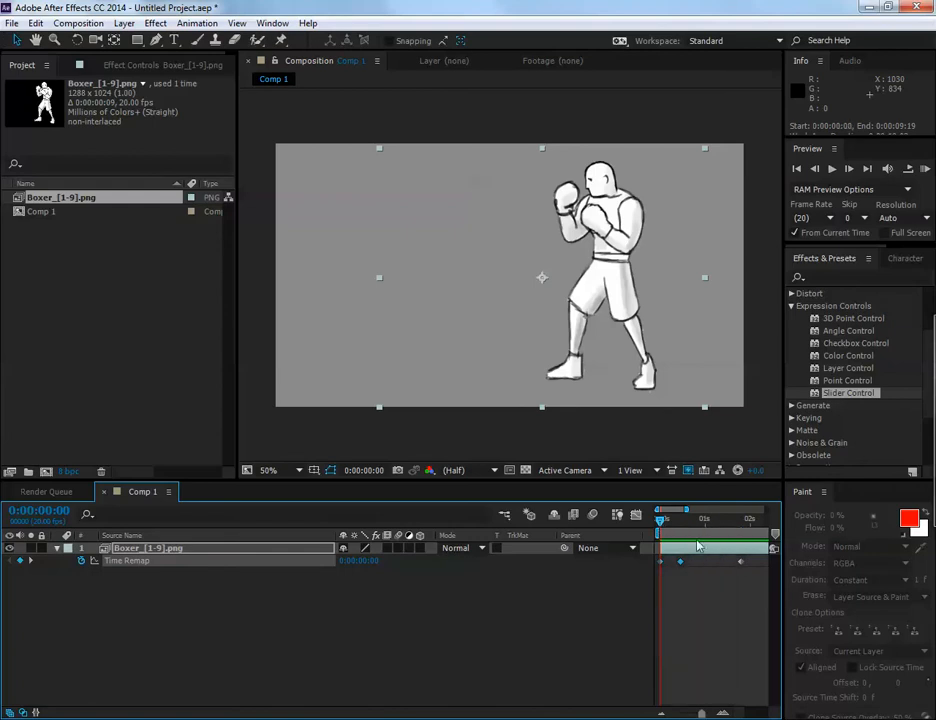
{"action": "mouse_move", "coordinate": [661, 520]}
{"action": "left_mouse_down"}
{"action": "mouse_move", "coordinate": [743, 521]}
{"action": "mouse_move", "coordinate": [679, 524]}
{"action": "mouse_move", "coordinate": [698, 532]}
{"action": "mouse_move", "coordinate": [721, 523]}
{"action": "mouse_move", "coordinate": [700, 524]}
{"action": "mouse_move", "coordinate": [684, 552]}
{"action": "mouse_move", "coordinate": [660, 526]}
{"action": "mouse_move", "coordinate": [679, 524]}
{"action": "left_mouse_up"}
{"action": "scroll", "coordinate": [741, 575], "scroll_direction": "up", "scroll_amount": 3}
{"action": "scroll", "coordinate": [731, 602], "scroll_direction": "right", "scroll_amount": 3}
{"action": "key", "text": "ctrl+v"}
{"action": "scroll", "coordinate": [706, 562], "scroll_direction": "down", "scroll_amount": 3}
{"action": "scroll", "coordinate": [684, 552], "scroll_direction": "down", "scroll_amount": 3}
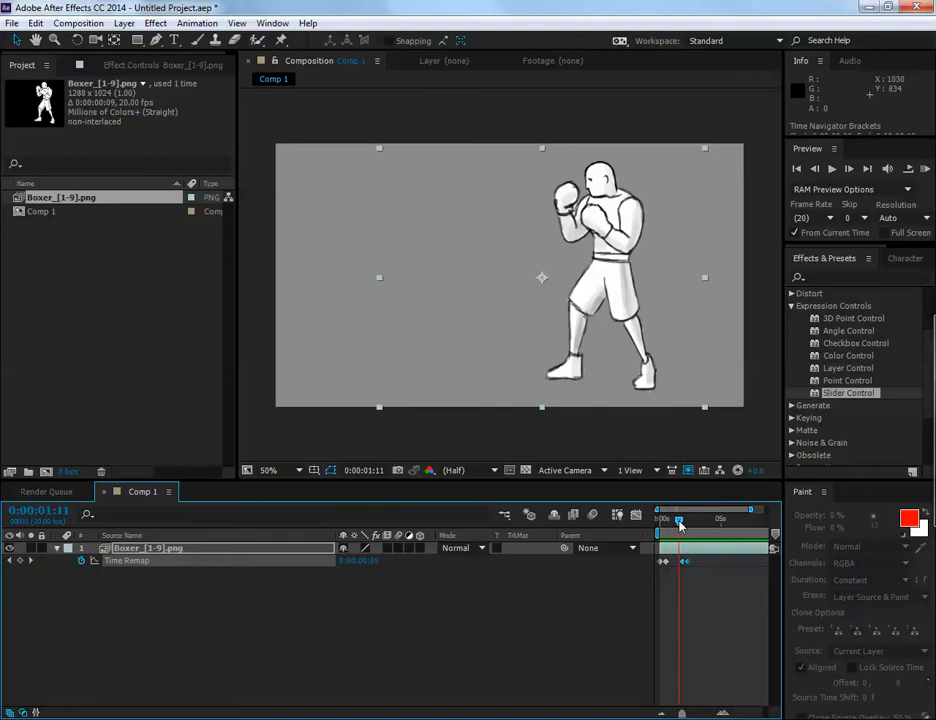
Scrub through the hold and the second punch to examine how the Time Remap keyframes control the boxer's playback
{"action": "scroll", "coordinate": [682, 561], "scroll_direction": "up", "scroll_amount": 3}
{"action": "left_click", "coordinate": [677, 566]}
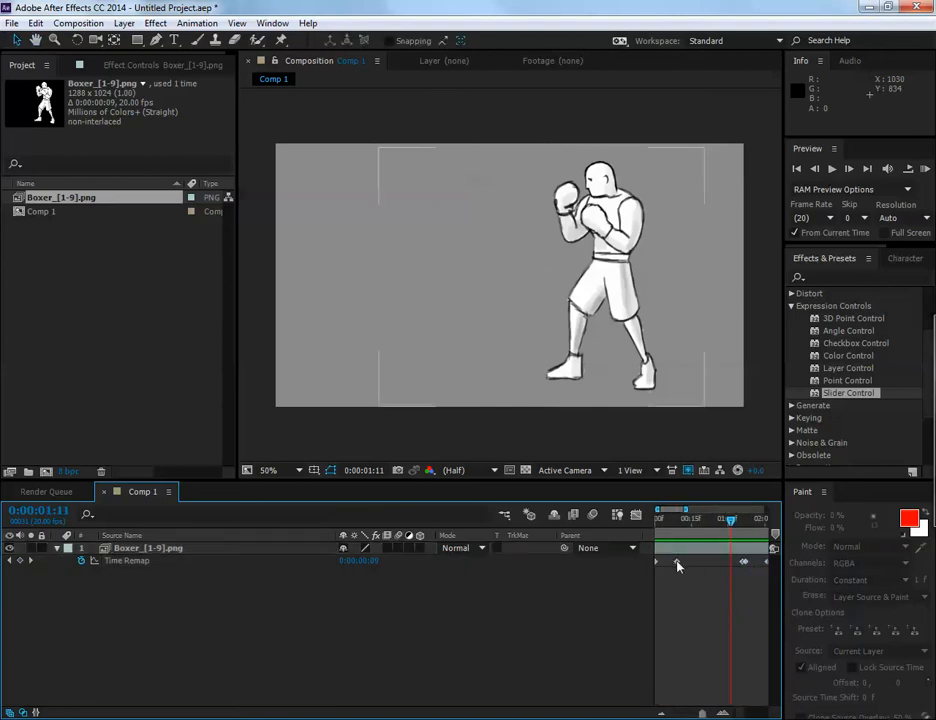
{"action": "left_click", "coordinate": [676, 563]}
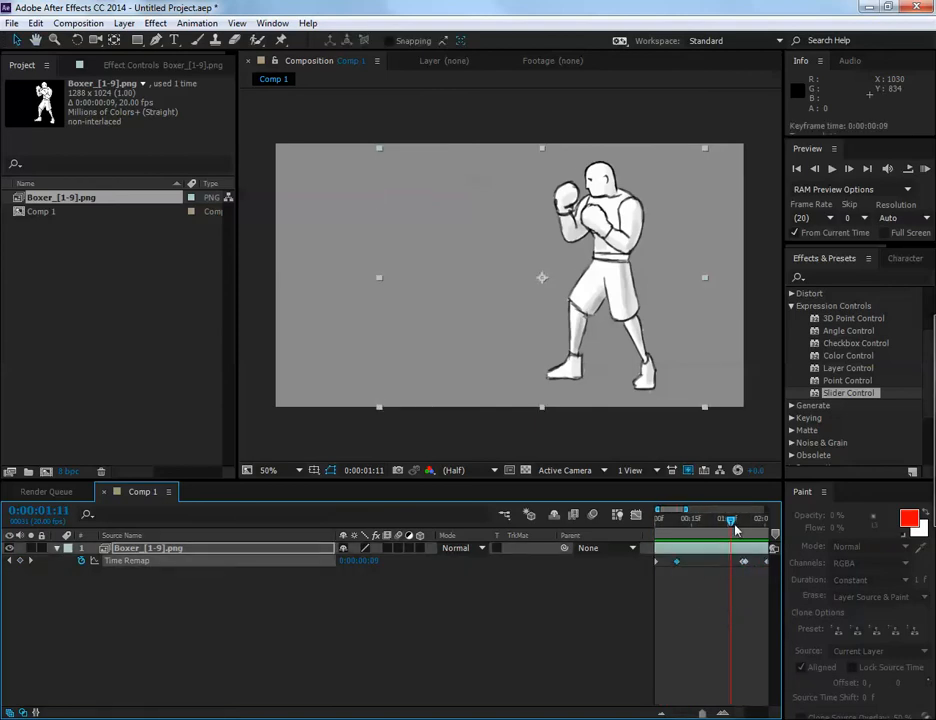
{"action": "mouse_move", "coordinate": [733, 522]}
{"action": "left_mouse_down"}
{"action": "mouse_move", "coordinate": [677, 522]}
{"action": "mouse_move", "coordinate": [683, 533]}
{"action": "mouse_move", "coordinate": [720, 535]}
{"action": "mouse_move", "coordinate": [742, 524]}
{"action": "left_mouse_up"}
{"action": "key", "text": "space"}
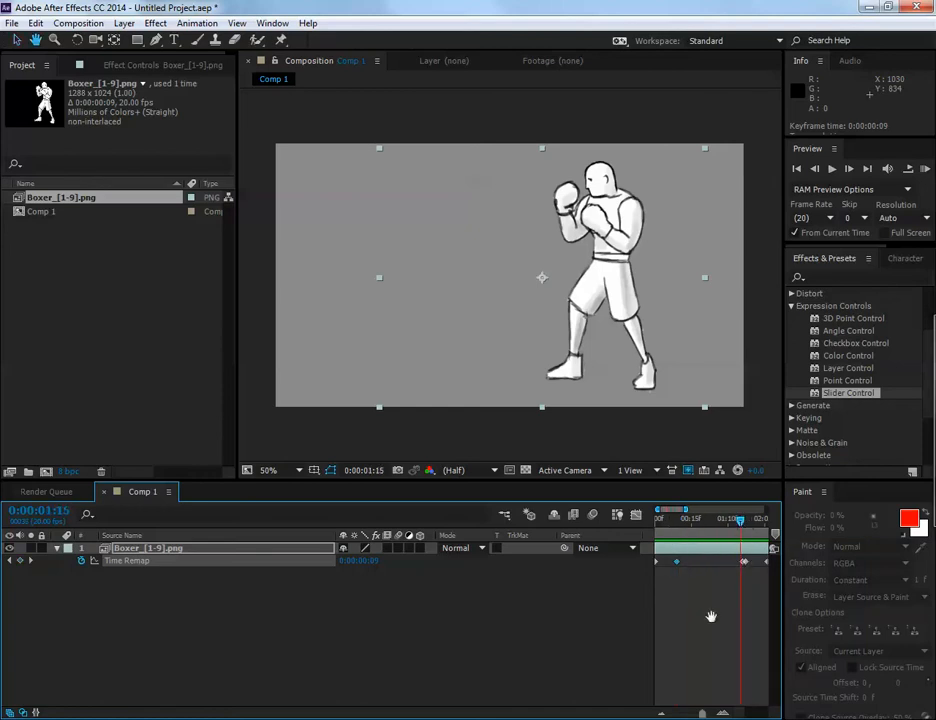
{"action": "left_click_drag", "start_coordinate": [711, 616], "coordinate": [673, 613]}
{"action": "left_click_drag", "start_coordinate": [705, 527], "coordinate": [723, 532]}
{"action": "key", "text": "space"}
{"action": "left_click_drag", "start_coordinate": [681, 622], "coordinate": [758, 617]}
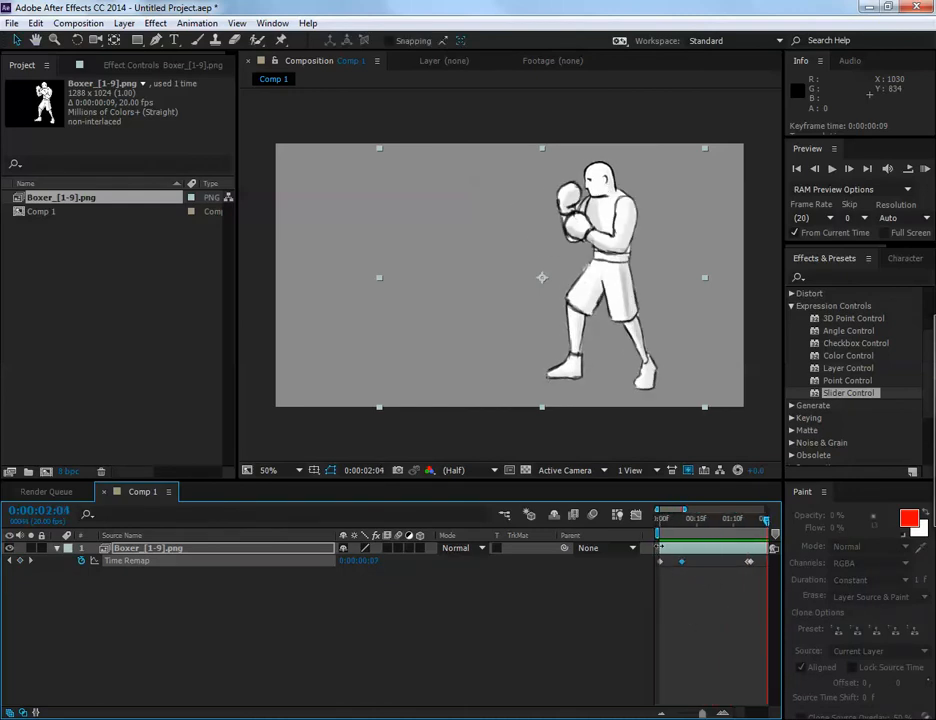
Move the last Time Remap keyframe from 0:00:02:06 to 0:00:03:01 to slow down the second punch
{"action": "key", "text": "space"}
{"action": "left_click_drag", "start_coordinate": [708, 597], "coordinate": [631, 590]}
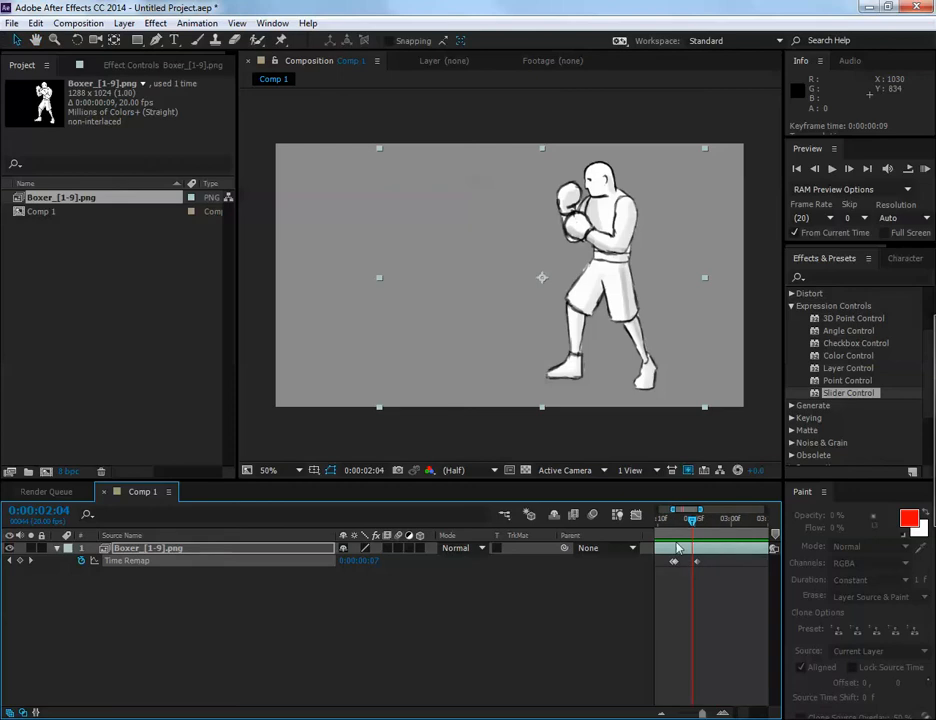
{"action": "mouse_move", "coordinate": [686, 528]}
{"action": "left_mouse_down"}
{"action": "mouse_move", "coordinate": [676, 532]}
{"action": "mouse_move", "coordinate": [696, 535]}
{"action": "mouse_move", "coordinate": [679, 538]}
{"action": "mouse_move", "coordinate": [698, 540]}
{"action": "left_mouse_up"}
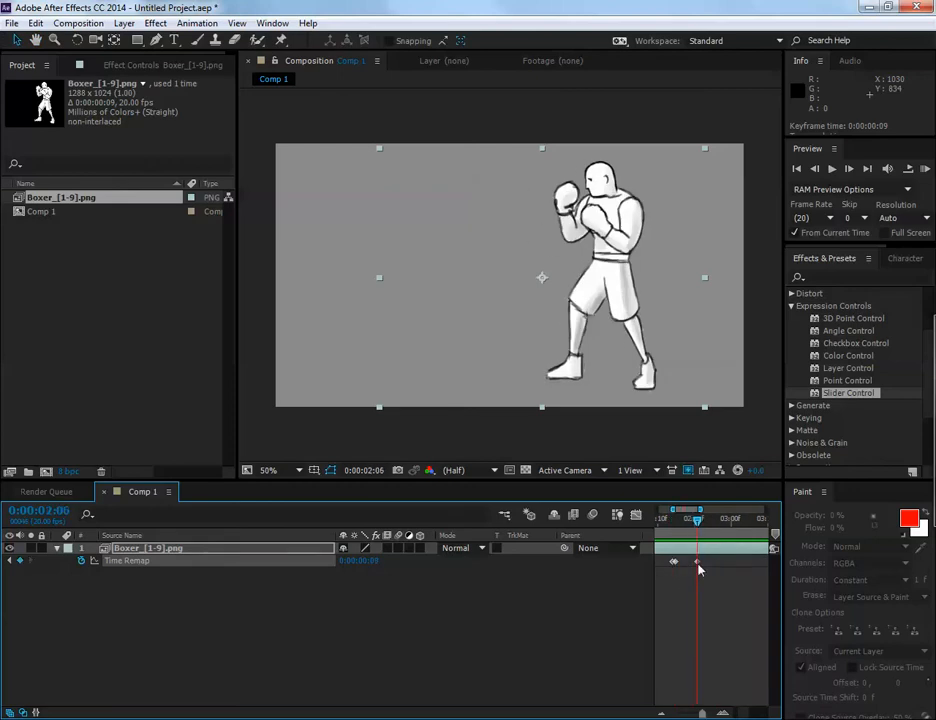
{"action": "left_click_drag", "start_coordinate": [696, 561], "coordinate": [733, 561]}
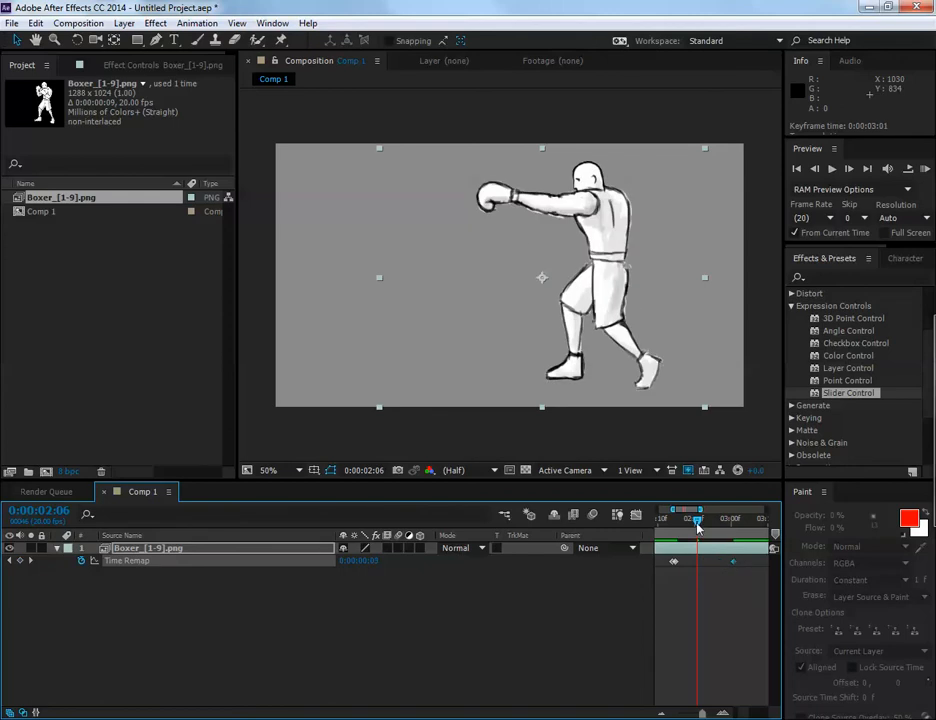
Preview the slowed second punch from 0:00:01:18, and undo the last Time Remap keyframe move
{"action": "left_click_drag", "start_coordinate": [696, 520], "coordinate": [676, 526]}
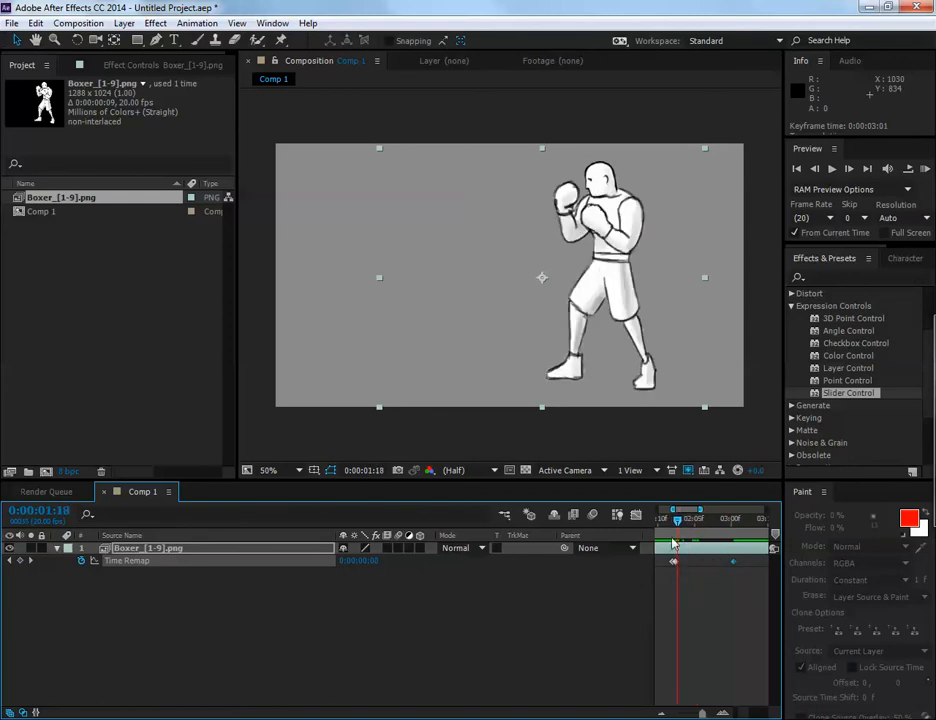
{"action": "key", "text": "space"}
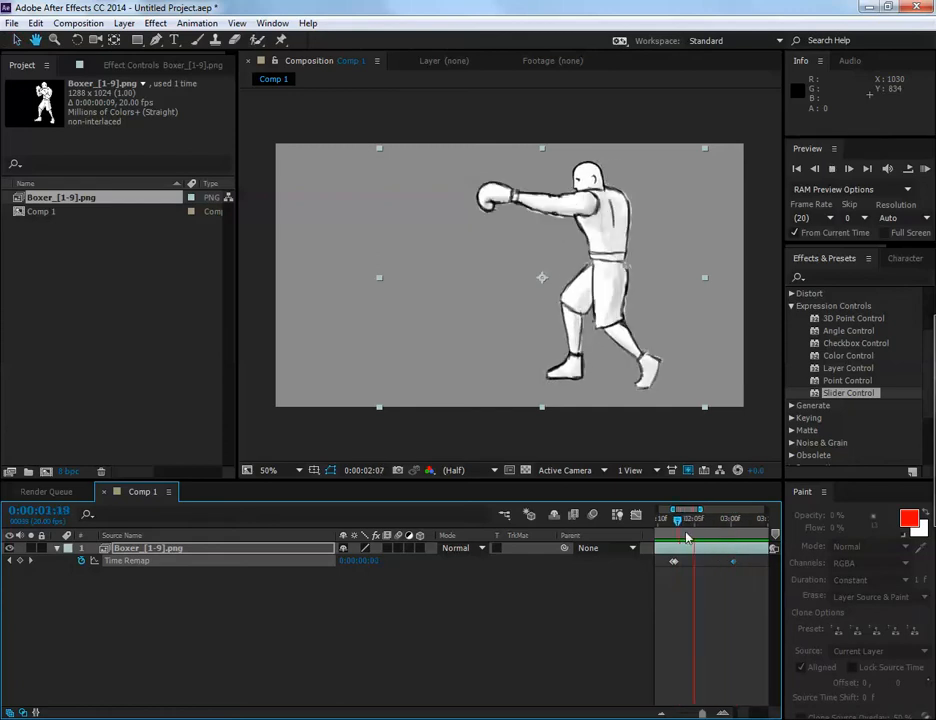
{"action": "key", "text": "space"}
{"action": "key", "text": "ctrl+z"}
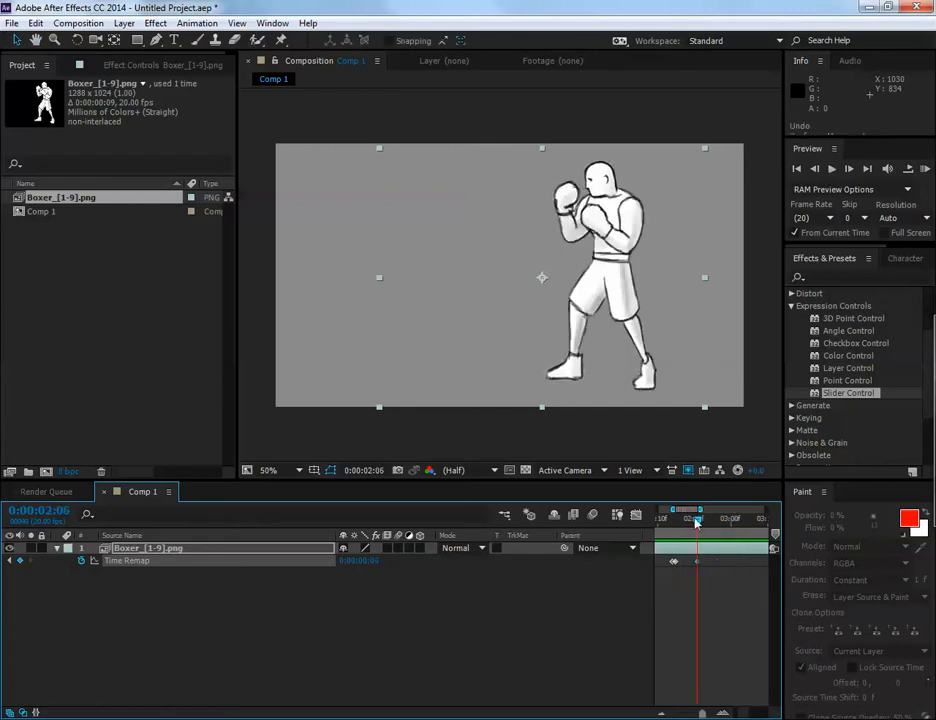
Play the sequence from the first frame with all four groups of Time Remap keyframes in view to check both punches
{"action": "left_click_drag", "start_coordinate": [672, 509], "coordinate": [657, 509]}
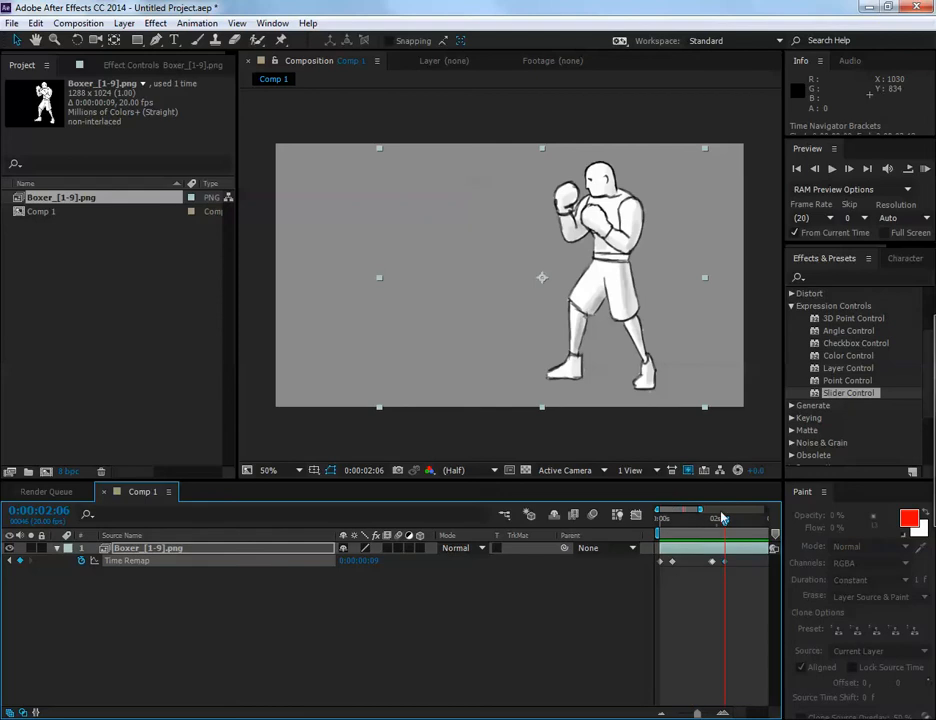
{"action": "key", "text": "Home"}
{"action": "key", "text": "space"}
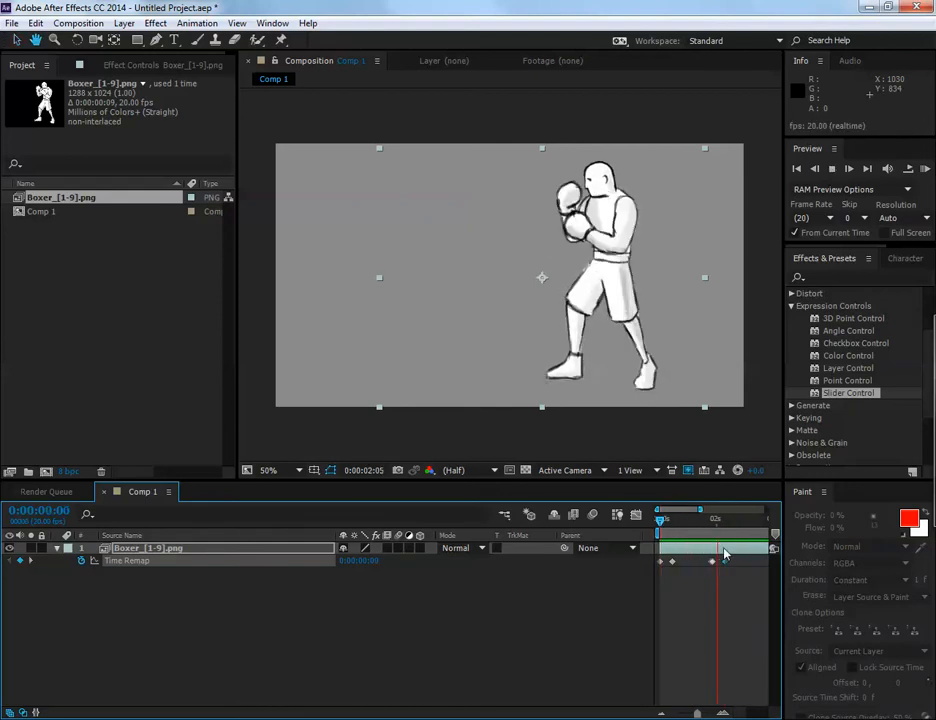
{"action": "key", "text": "space"}
Move the second punch's Time Remap keyframes earlier to shorten the hold between punches, and preview the sequence from the first frame
{"action": "mouse_move", "coordinate": [700, 594]}
{"action": "left_mouse_down"}
{"action": "mouse_move", "coordinate": [740, 558]}
{"action": "mouse_move", "coordinate": [697, 569]}
{"action": "left_mouse_up"}
{"action": "key", "text": "Home"}
{"action": "key", "text": "space"}
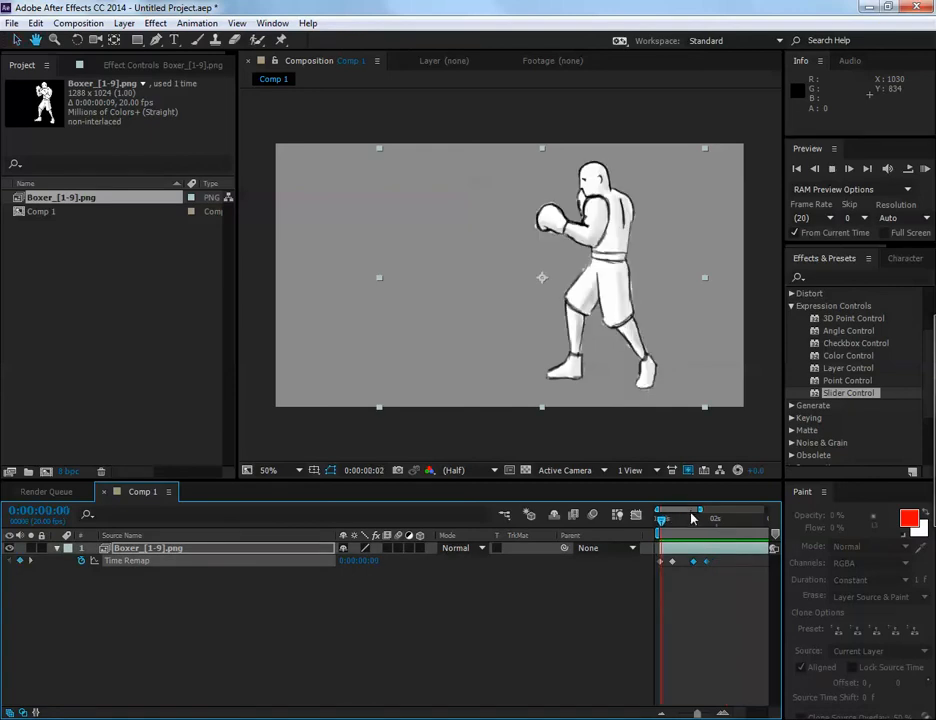
{"action": "key", "text": "space"}
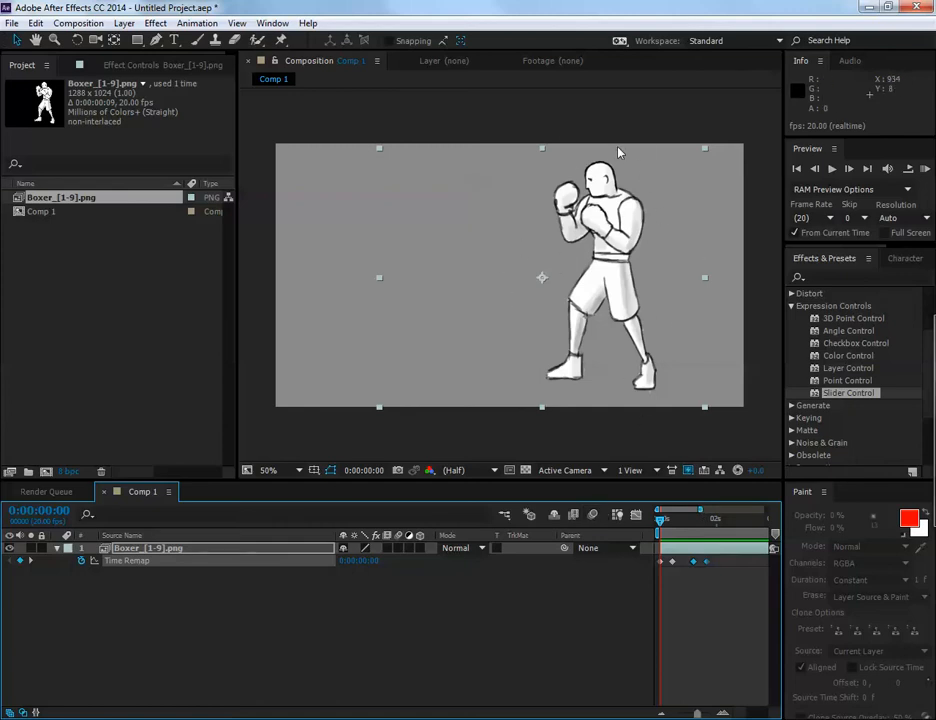
{"action": "key", "text": "space"}
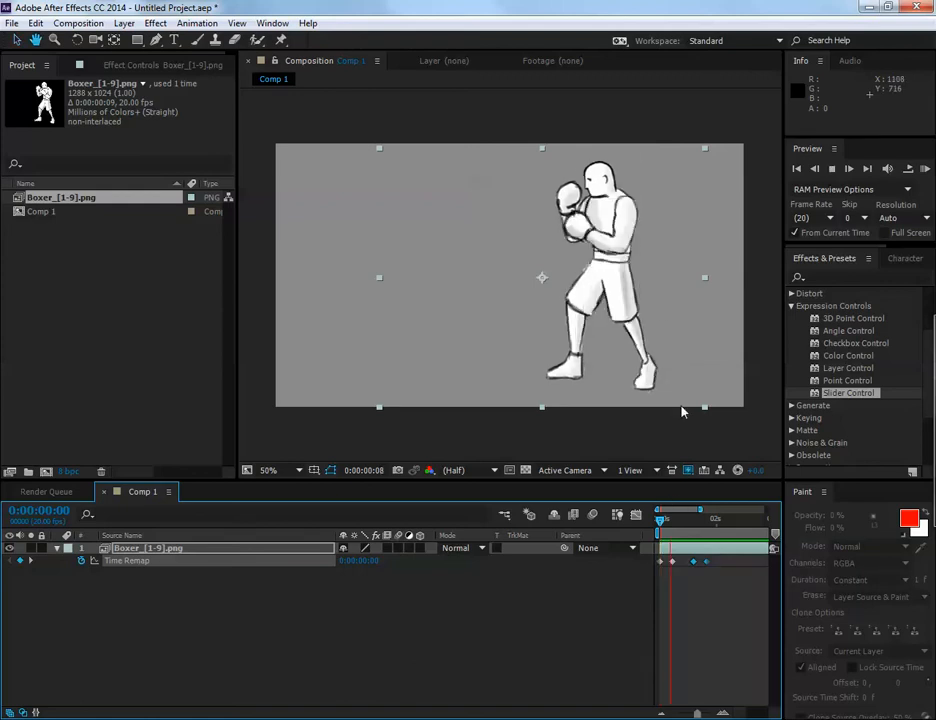
{"action": "key", "text": "space"}
Move the Boxer_[1-9].png layer slightly to the right in the composition at 0:00:00:00, and preview it briefly
{"action": "left_click_drag", "start_coordinate": [680, 523], "coordinate": [659, 531]}
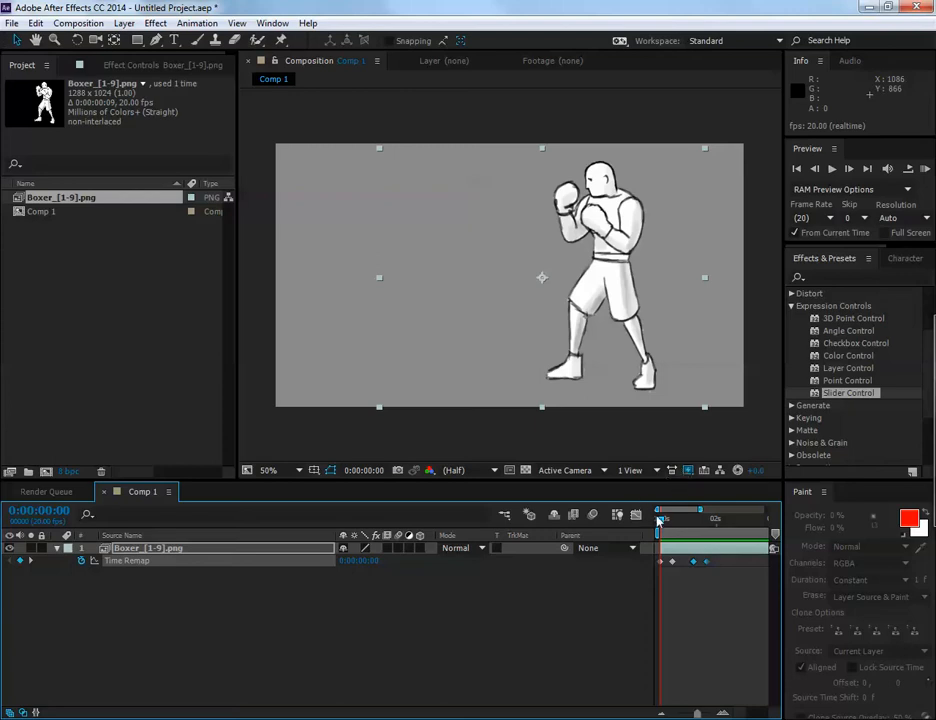
{"action": "mouse_move", "coordinate": [659, 521]}
{"action": "left_mouse_down"}
{"action": "mouse_move", "coordinate": [671, 523]}
{"action": "mouse_move", "coordinate": [658, 524]}
{"action": "left_mouse_up"}
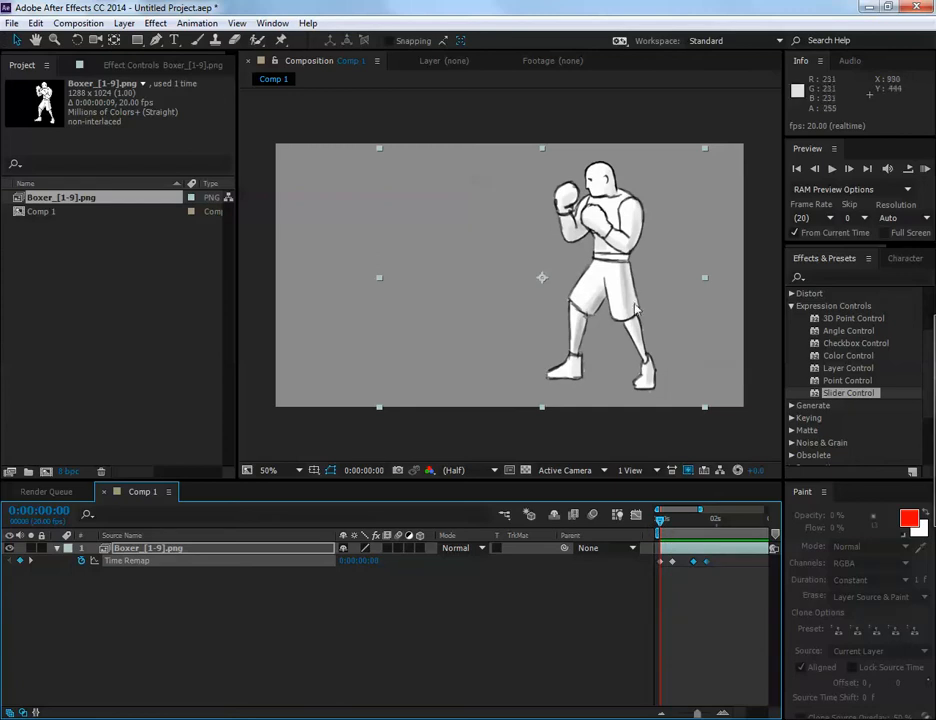
{"action": "left_click_drag", "start_coordinate": [634, 310], "coordinate": [659, 310]}
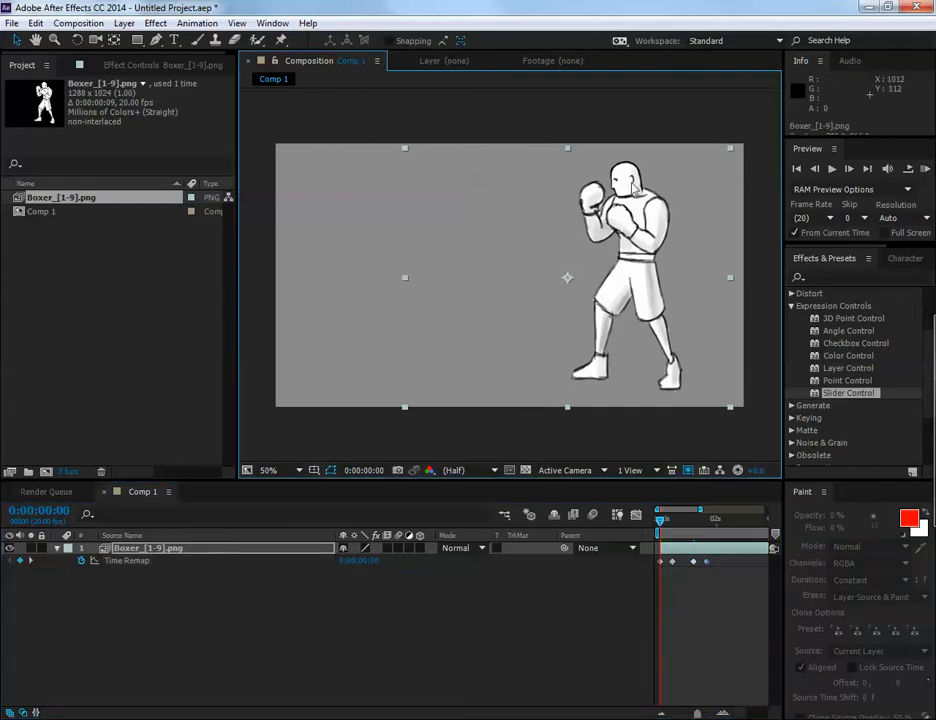
{"action": "key", "text": "space"}
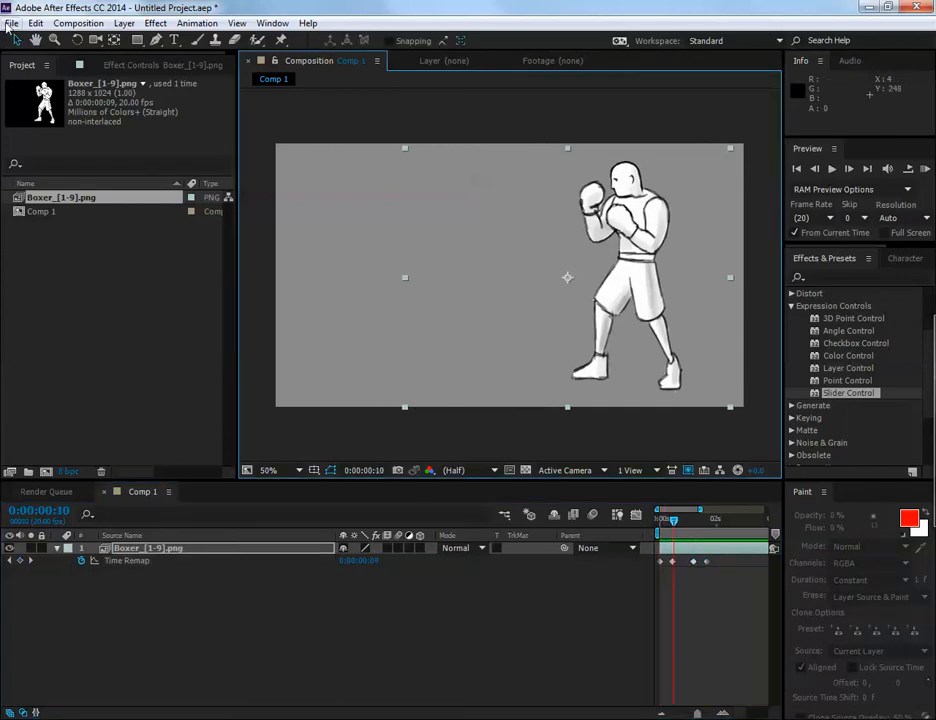
Import Head.png, Left_Arm_Lower.png, Left_Arm_Upper.png, Left_Leg.png, Right_arm.png and Right_Leg.png from the AE_FK_IK_Boxer folder as footage
{"action": "left_click", "coordinate": [11, 23]}
{"action": "mouse_move", "coordinate": [63, 214]}
{"action": "left_click", "coordinate": [330, 213]}
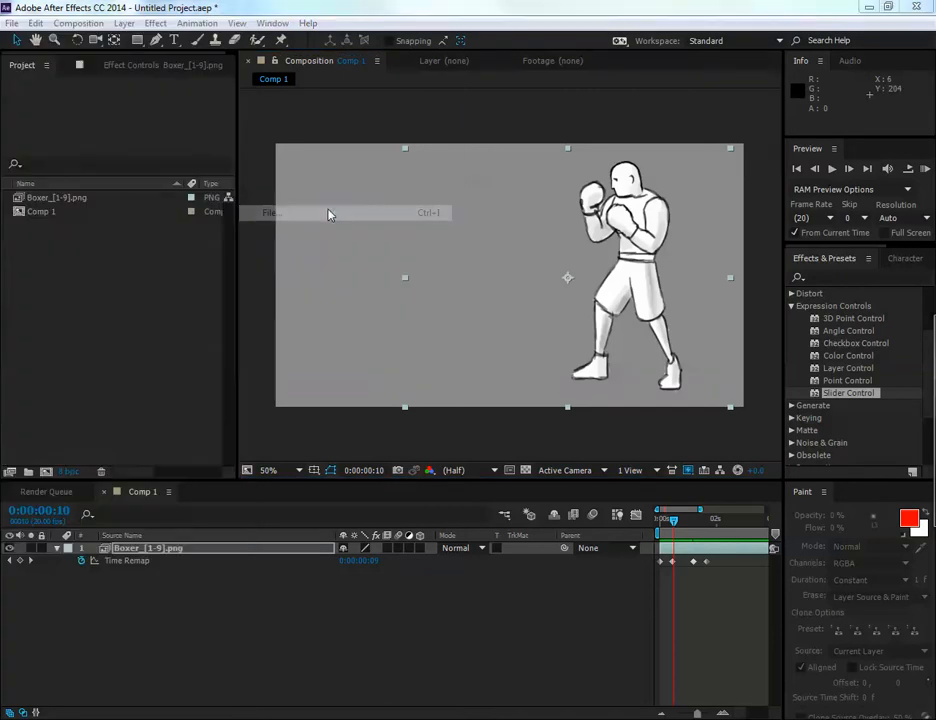
{"action": "left_click_drag", "start_coordinate": [453, 148], "coordinate": [450, 252]}
{"action": "left_click", "coordinate": [405, 205]}
{"action": "left_click", "coordinate": [168, 300], "text": "ctrl"}
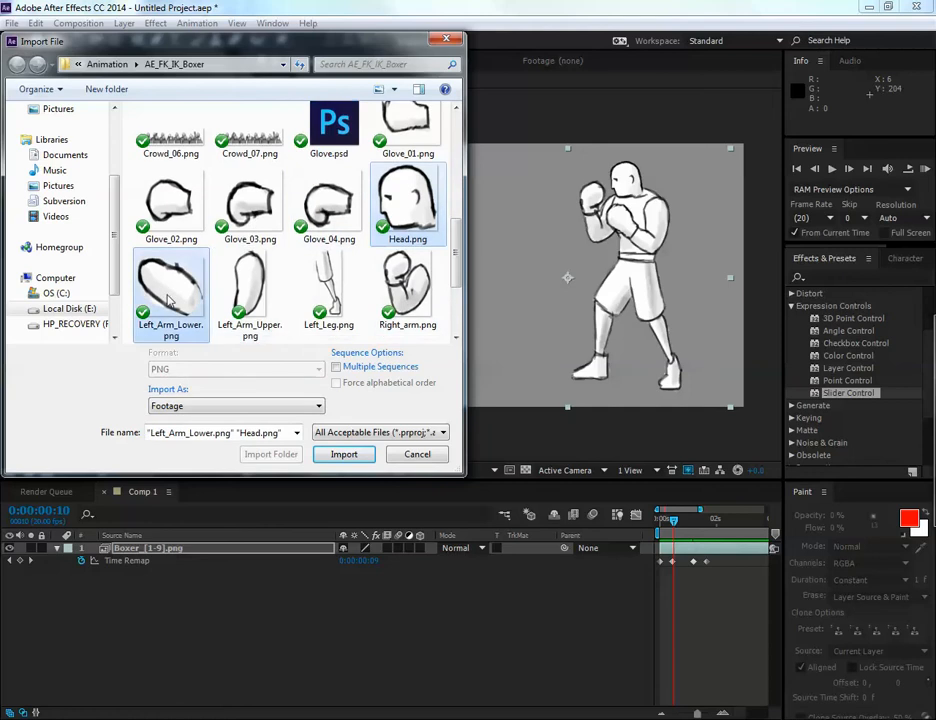
{"action": "left_click", "coordinate": [250, 290], "text": "ctrl"}
{"action": "left_click", "coordinate": [329, 290], "text": "ctrl"}
{"action": "left_click", "coordinate": [407, 290], "text": "ctrl"}
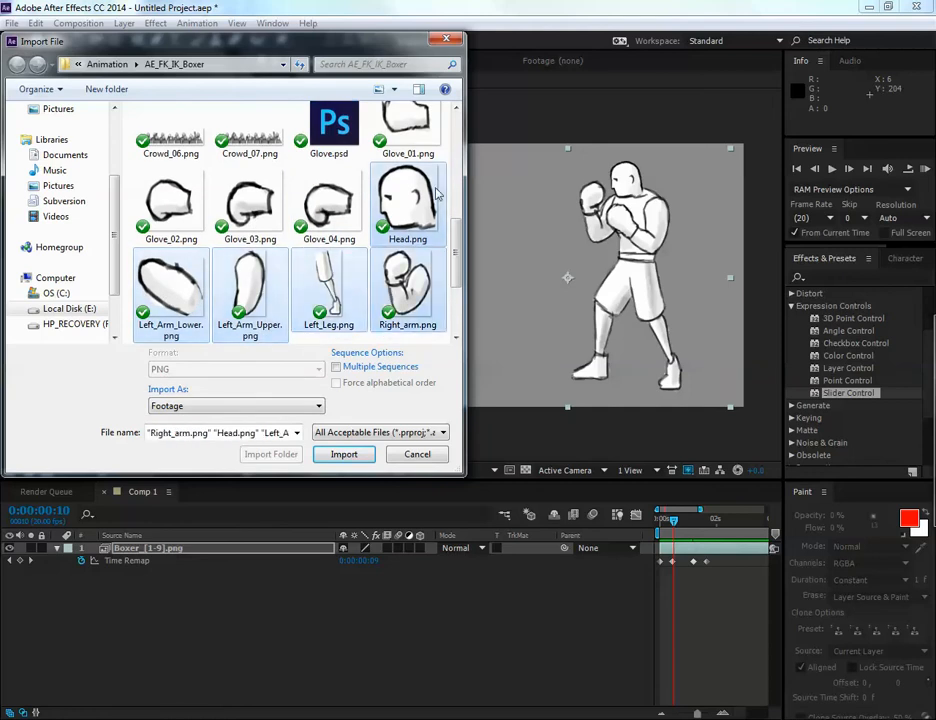
{"action": "scroll", "coordinate": [345, 230], "scroll_direction": "down", "scroll_amount": 3}
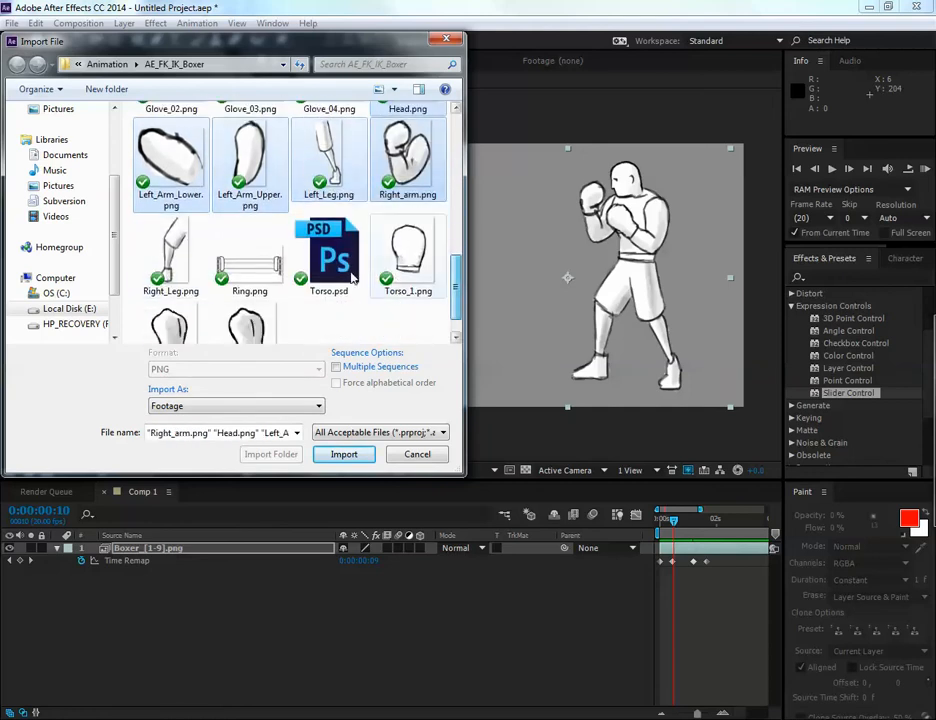
{"action": "left_click", "coordinate": [170, 255], "text": "ctrl"}
{"action": "left_click", "coordinate": [403, 258], "text": "ctrl"}
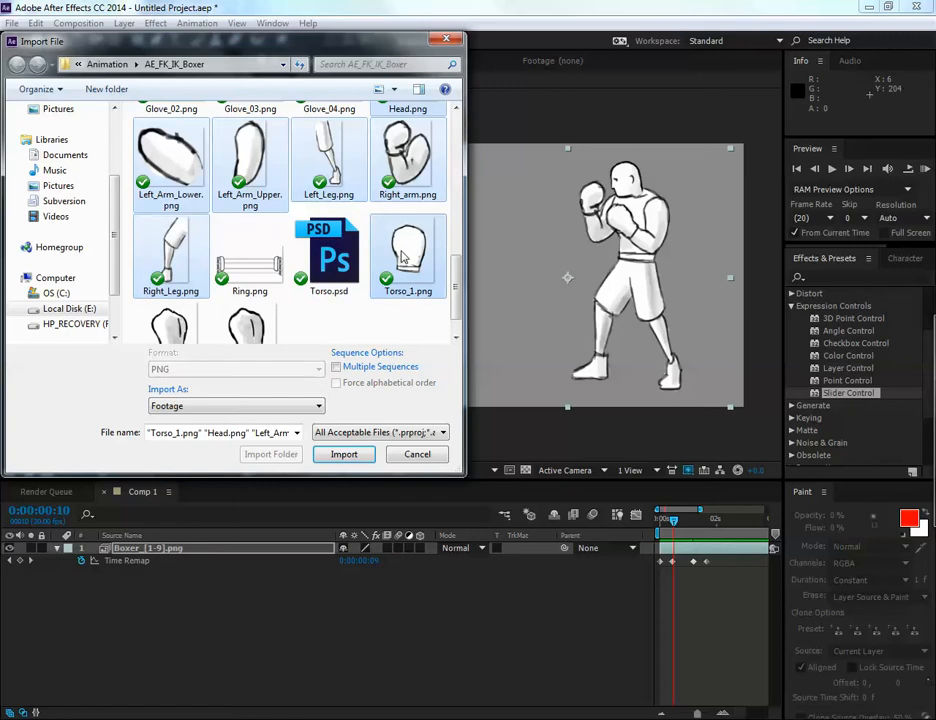
{"action": "scroll", "coordinate": [449, 245], "scroll_direction": "up", "scroll_amount": 1}
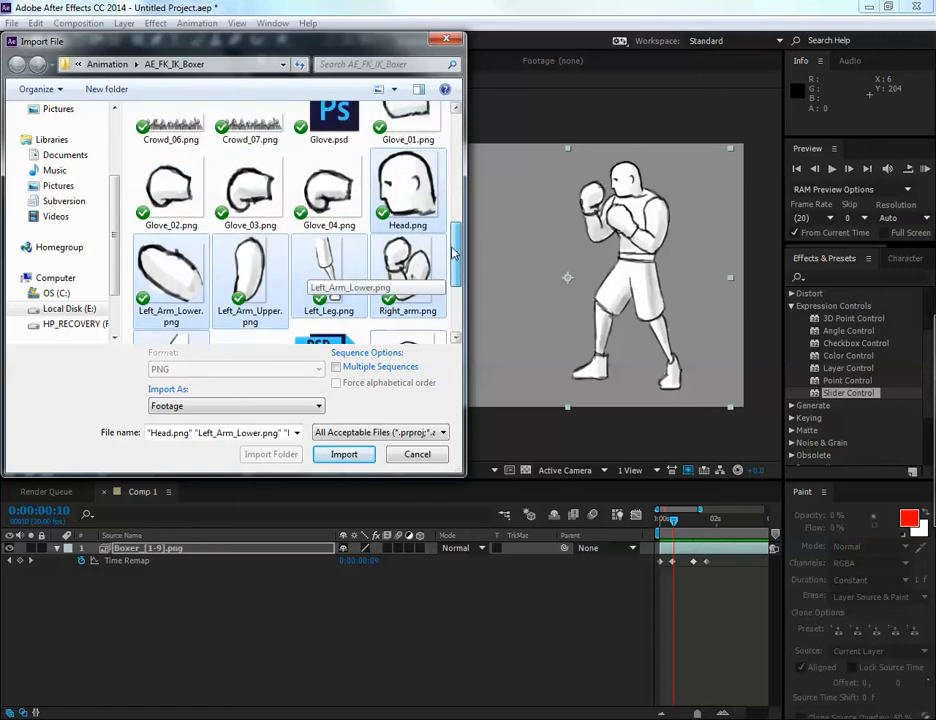
{"action": "left_click_drag", "start_coordinate": [453, 253], "coordinate": [445, 304]}
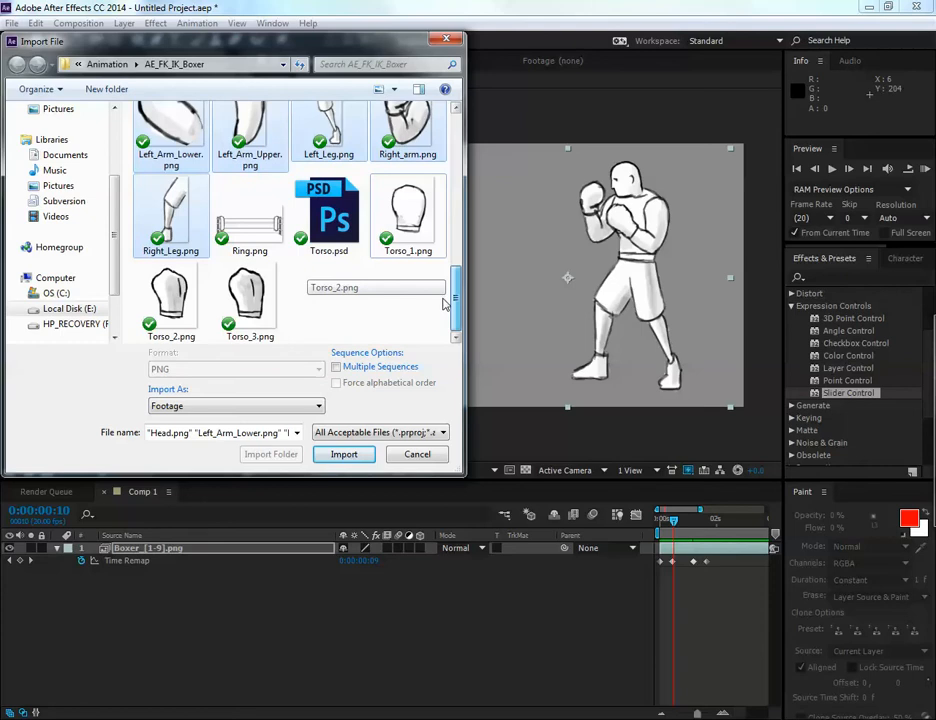
{"action": "left_click", "coordinate": [336, 456]}
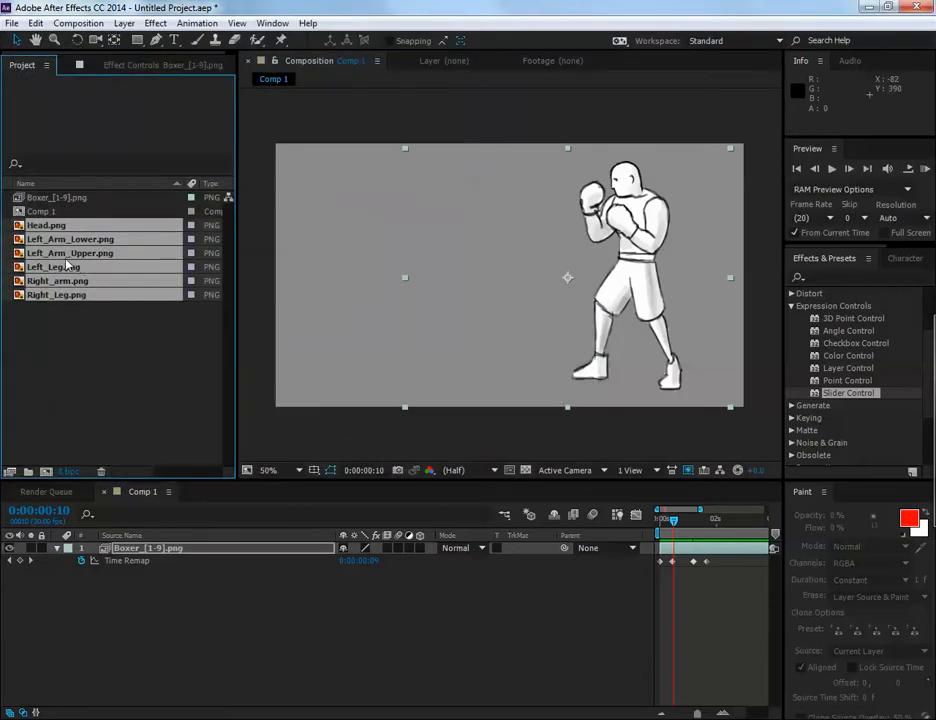
Add the six imported body part images to Comp 1 and place them together to the left of the drawn boxer
{"action": "left_click_drag", "start_coordinate": [89, 274], "coordinate": [365, 270]}
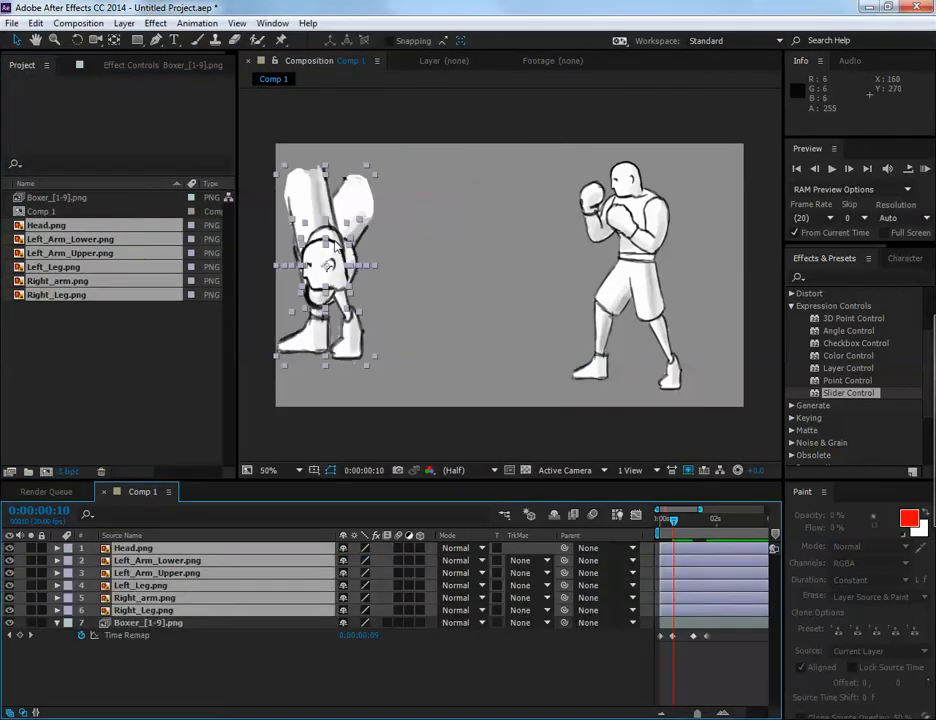
{"action": "left_click_drag", "start_coordinate": [353, 210], "coordinate": [418, 232]}
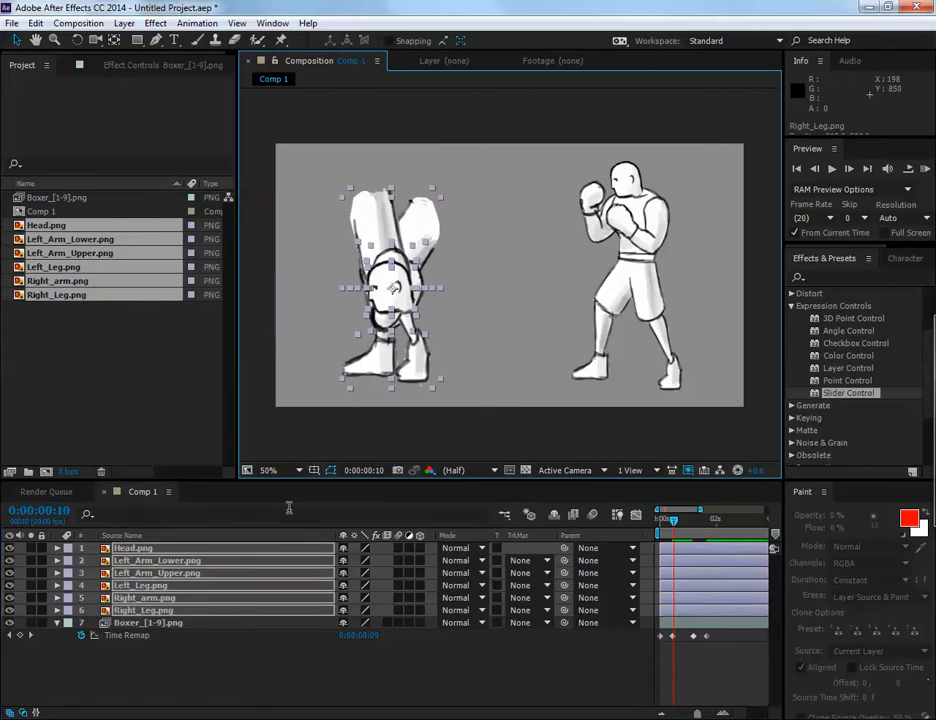
{"action": "left_click", "coordinate": [257, 690]}
{"action": "left_click", "coordinate": [230, 611]}
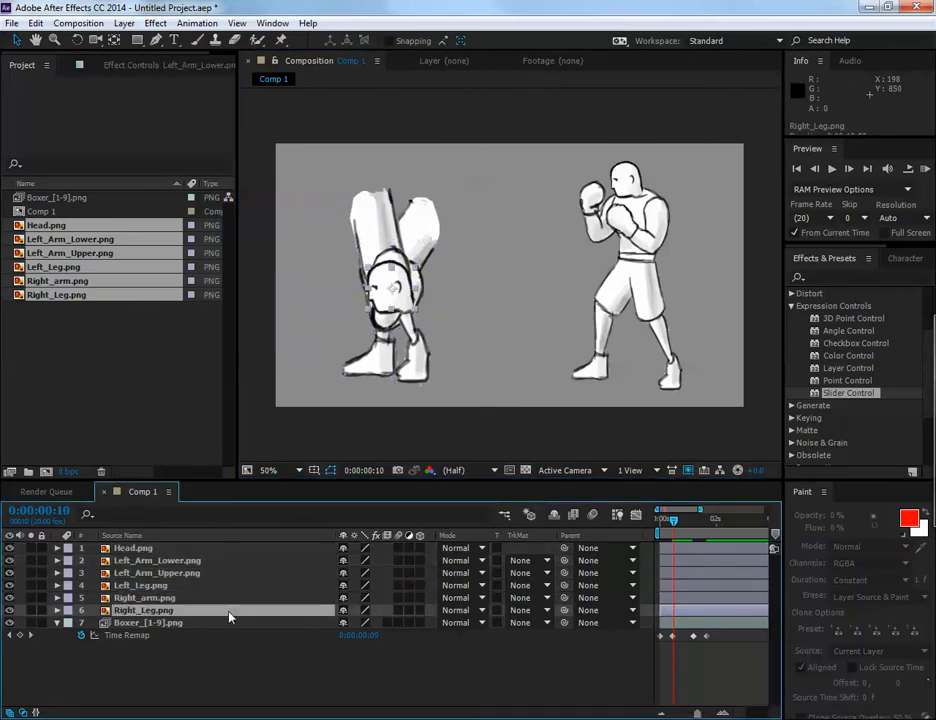
{"action": "left_click", "coordinate": [229, 585]}
{"action": "left_click", "coordinate": [240, 561]}
Import Glove_01.png and Torso_1.png as individual footage images, with the PNG Sequence option turned off
{"action": "left_click", "coordinate": [15, 23]}
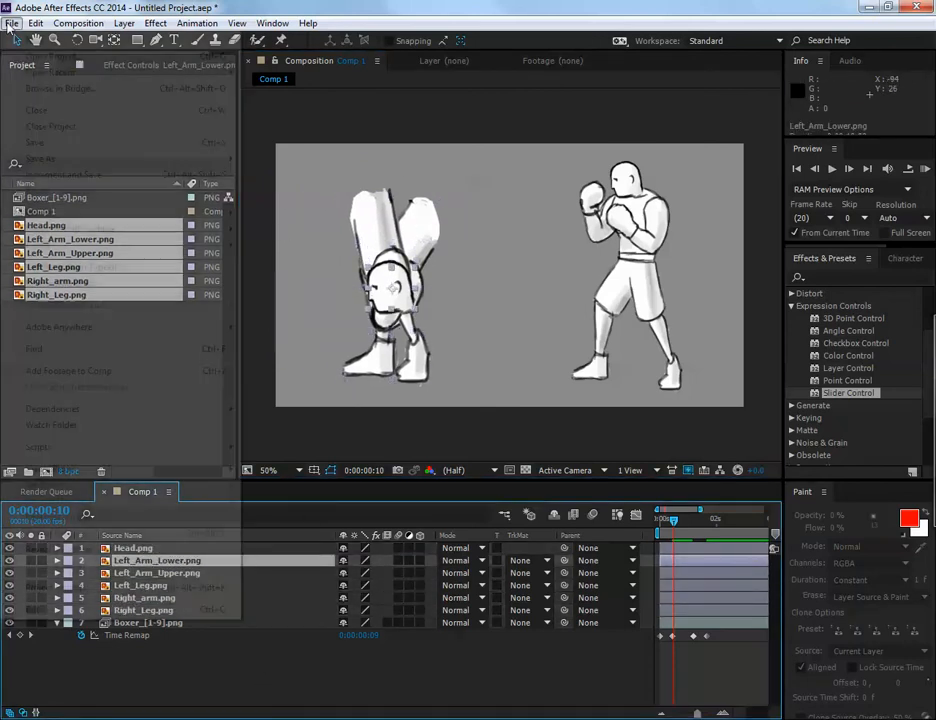
{"action": "mouse_move", "coordinate": [94, 211]}
{"action": "left_click", "coordinate": [280, 213]}
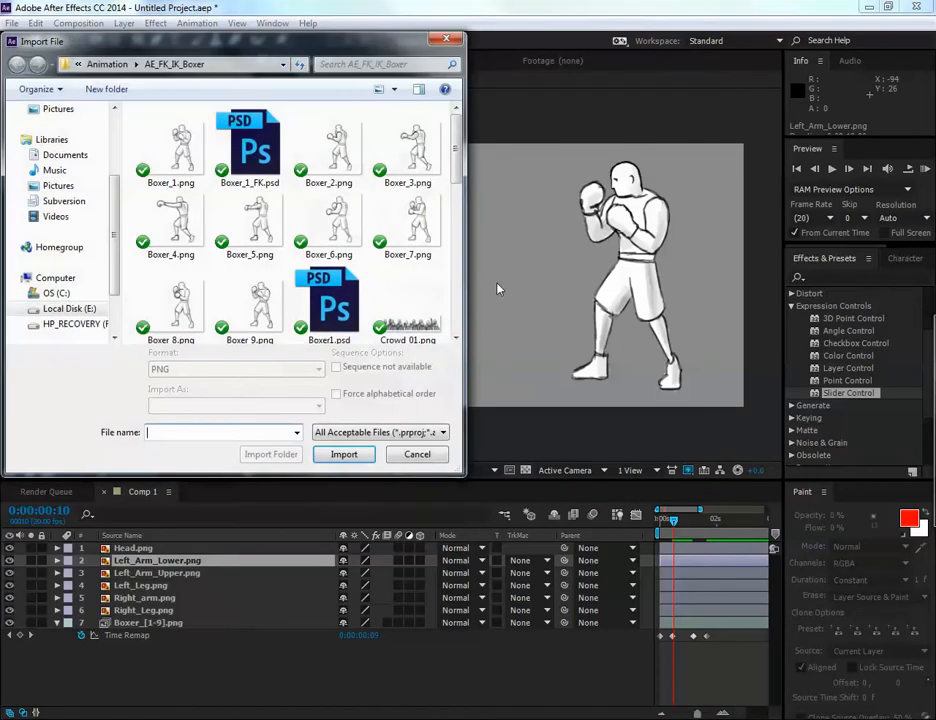
{"action": "scroll", "coordinate": [458, 258], "scroll_direction": "down", "scroll_amount": 5}
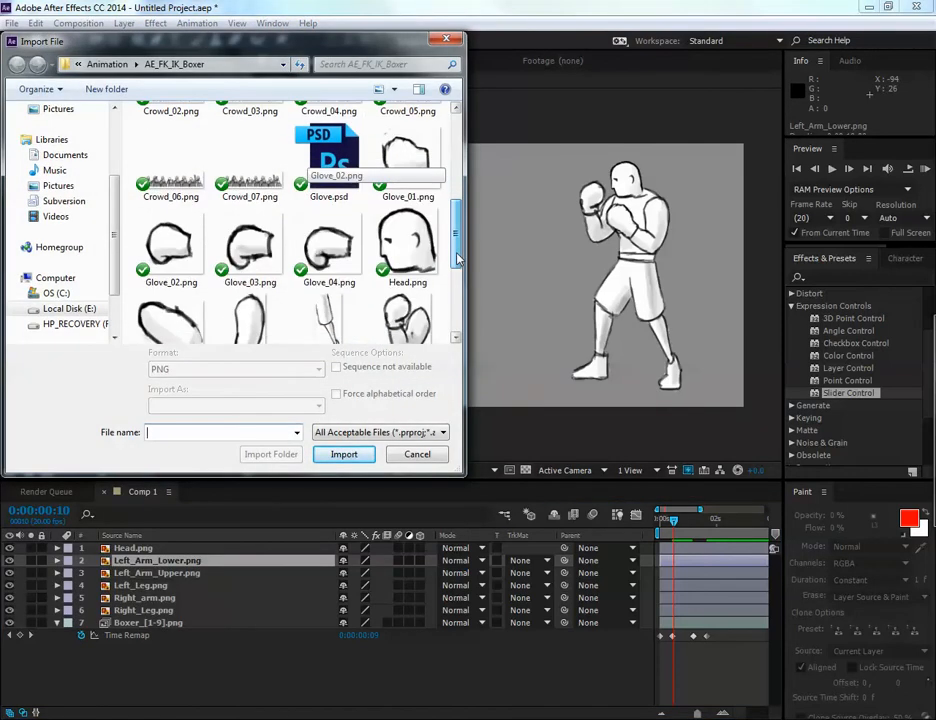
{"action": "left_click", "coordinate": [410, 162]}
{"action": "scroll", "coordinate": [414, 182], "scroll_direction": "down", "scroll_amount": 1}
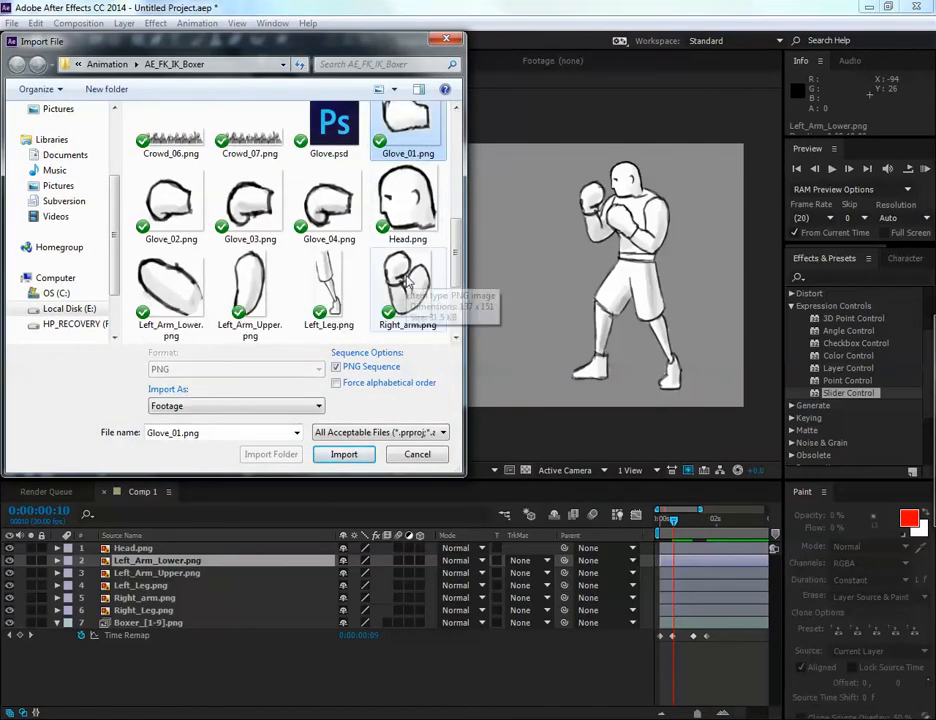
{"action": "left_click", "coordinate": [336, 366]}
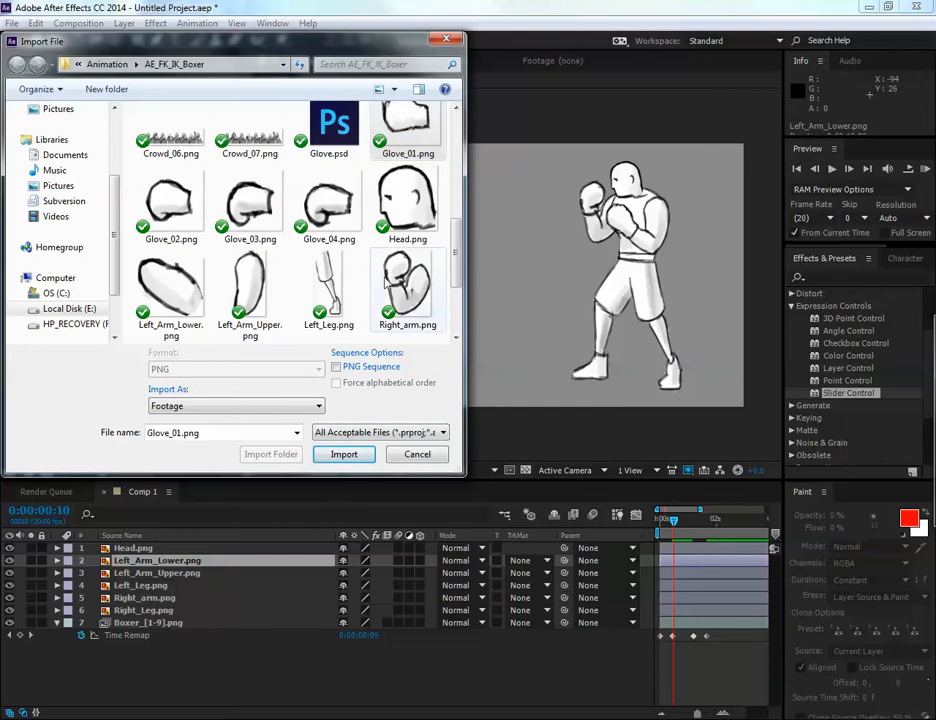
{"action": "left_click_drag", "start_coordinate": [456, 240], "coordinate": [455, 292]}
{"action": "left_click", "coordinate": [408, 215], "text": "ctrl"}
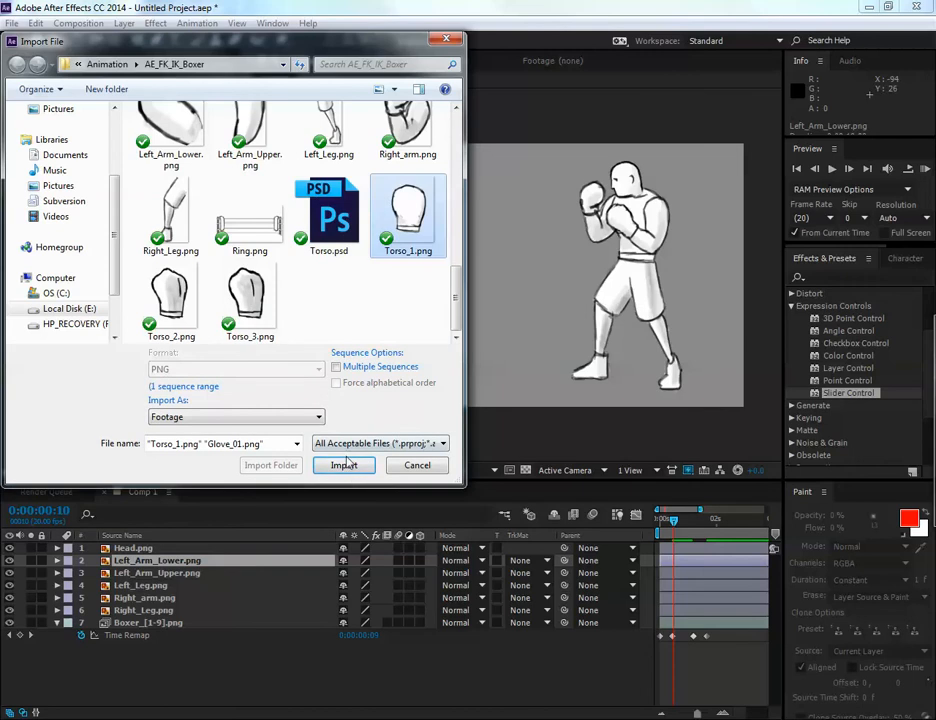
{"action": "left_click", "coordinate": [345, 464]}
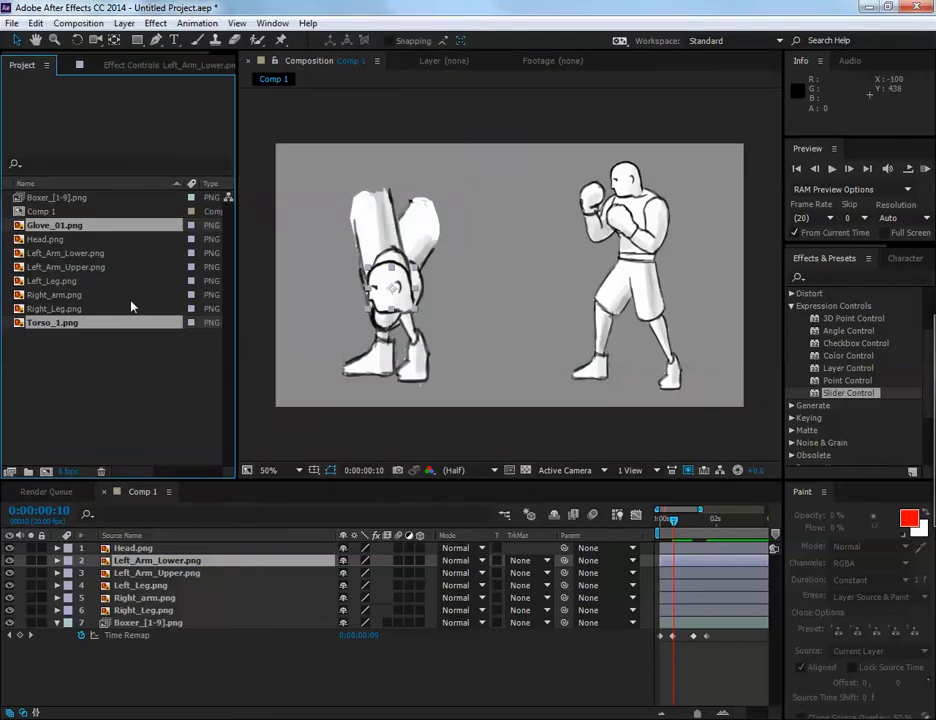
Add Torso_1.png and Glove_01.png to Comp 1 as the top layers, placed over the other body parts
{"action": "left_click", "coordinate": [80, 345]}
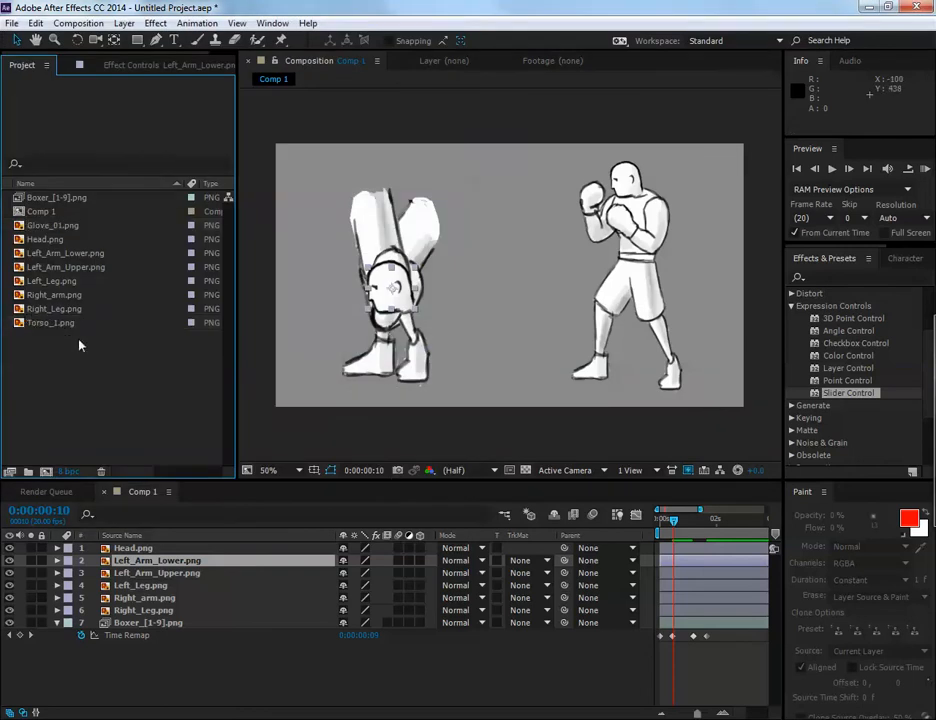
{"action": "left_click", "coordinate": [50, 322]}
{"action": "left_click_drag", "start_coordinate": [50, 322], "coordinate": [388, 313]}
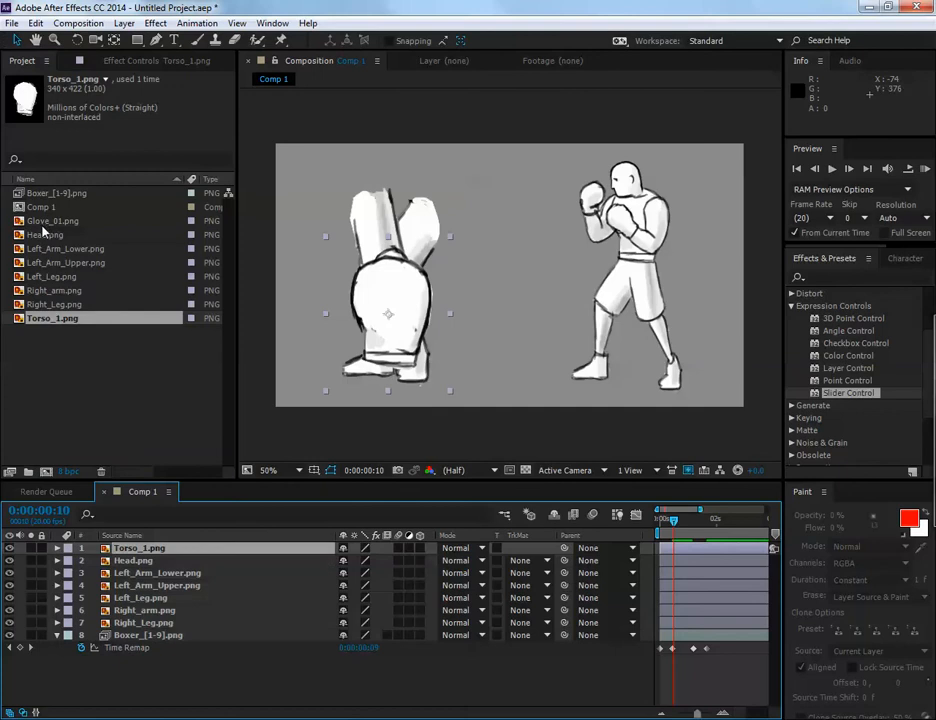
{"action": "left_click", "coordinate": [36, 222]}
{"action": "left_click_drag", "start_coordinate": [36, 225], "coordinate": [406, 253]}
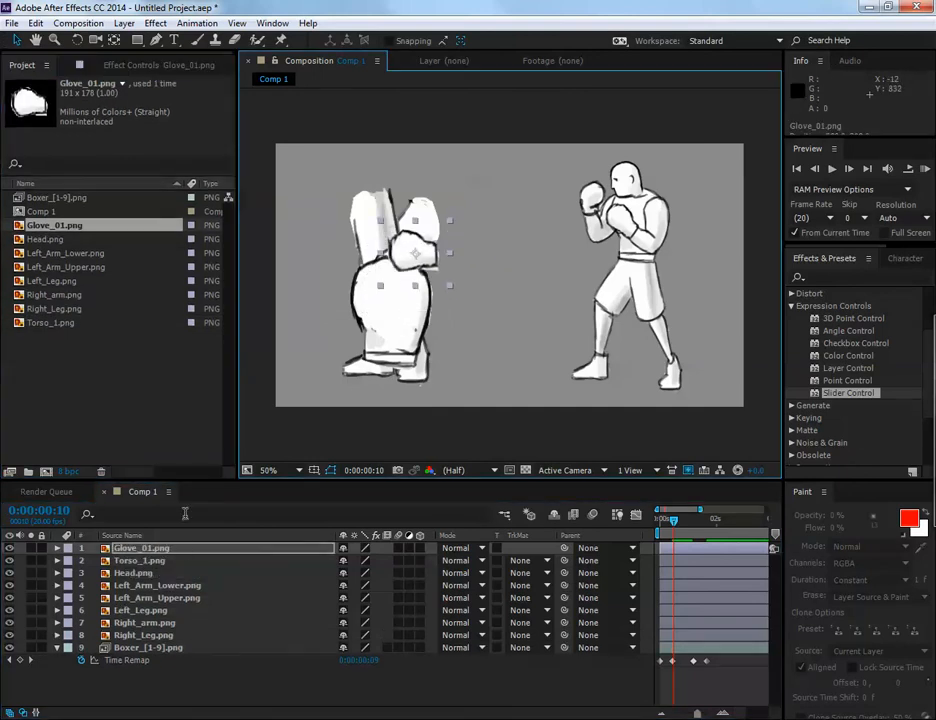
Create a new null object layer in Comp 1 and rename it Boxer
{"action": "left_click", "coordinate": [186, 558]}
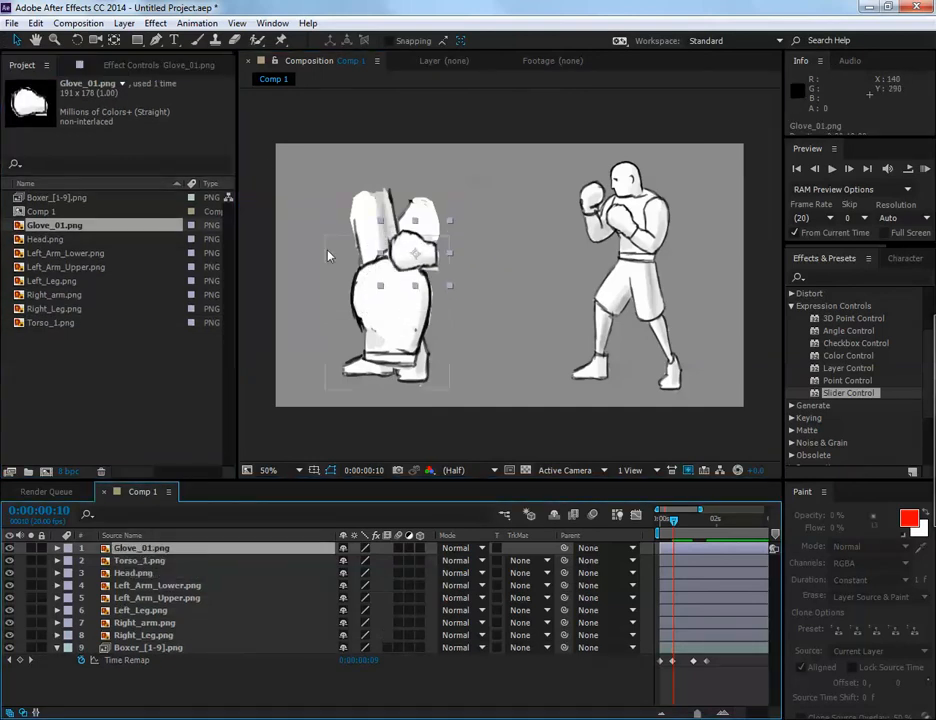
{"action": "left_click", "coordinate": [124, 23]}
{"action": "mouse_move", "coordinate": [125, 40]}
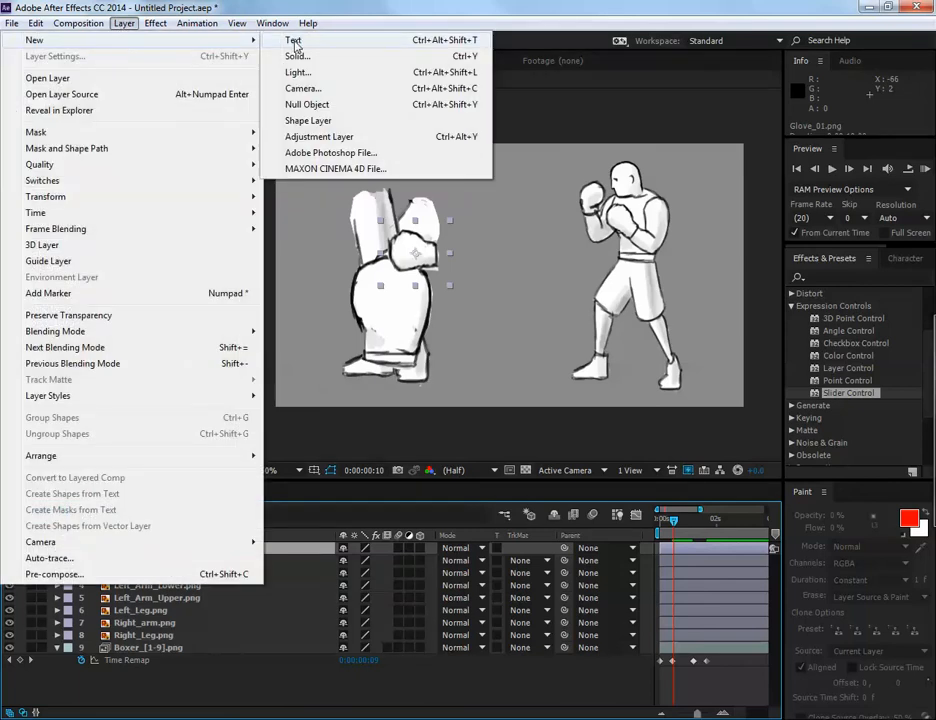
{"action": "left_click", "coordinate": [306, 106]}
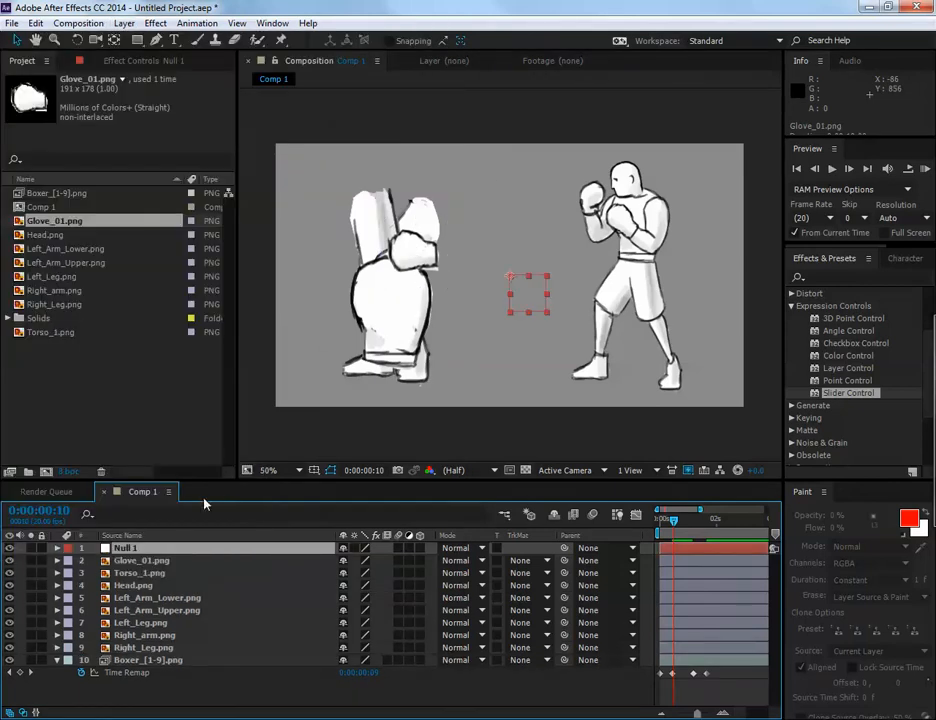
{"action": "right_click", "coordinate": [125, 549]}
{"action": "left_click", "coordinate": [188, 709]}
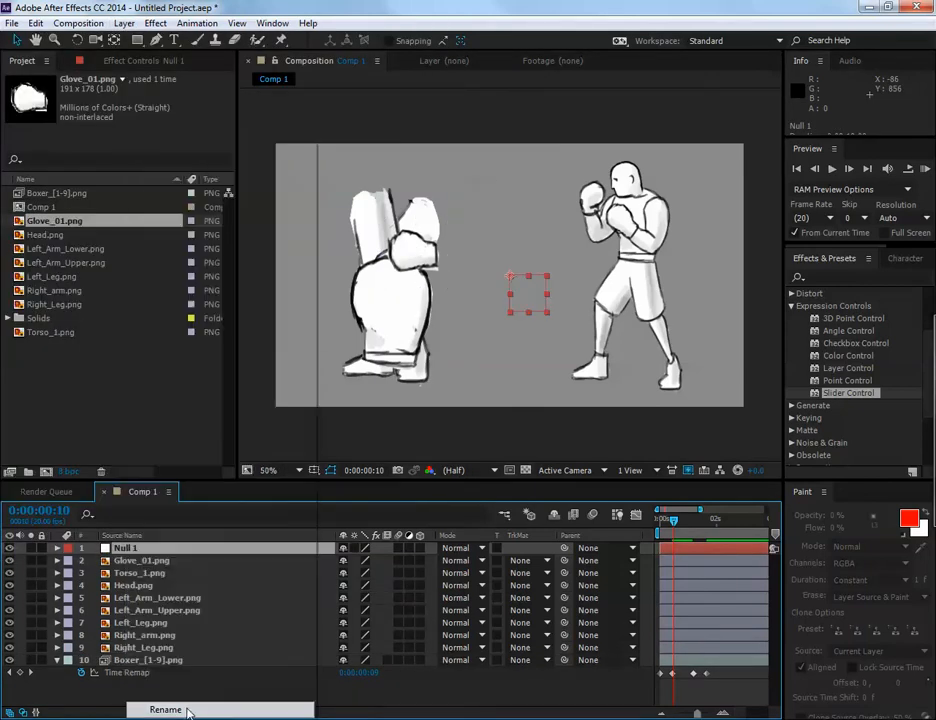
{"action": "type", "text": "Boxer"}
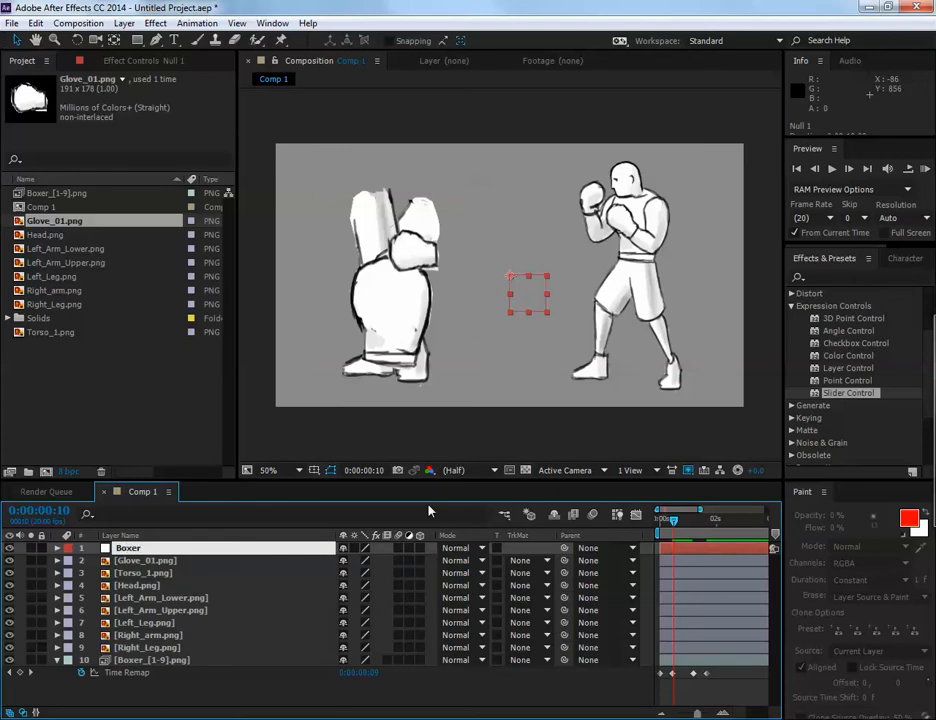
{"action": "left_click", "coordinate": [245, 622]}
Move the Boxer null to the gap just right of the cut-out body parts
{"action": "left_click", "coordinate": [204, 549]}
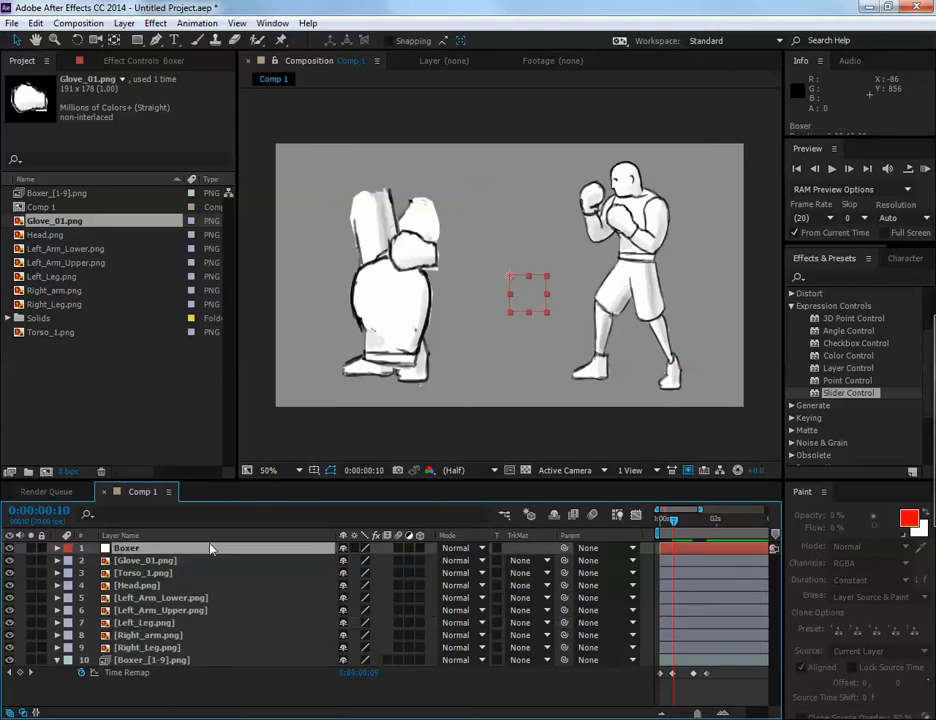
{"action": "left_click_drag", "start_coordinate": [528, 292], "coordinate": [490, 220]}
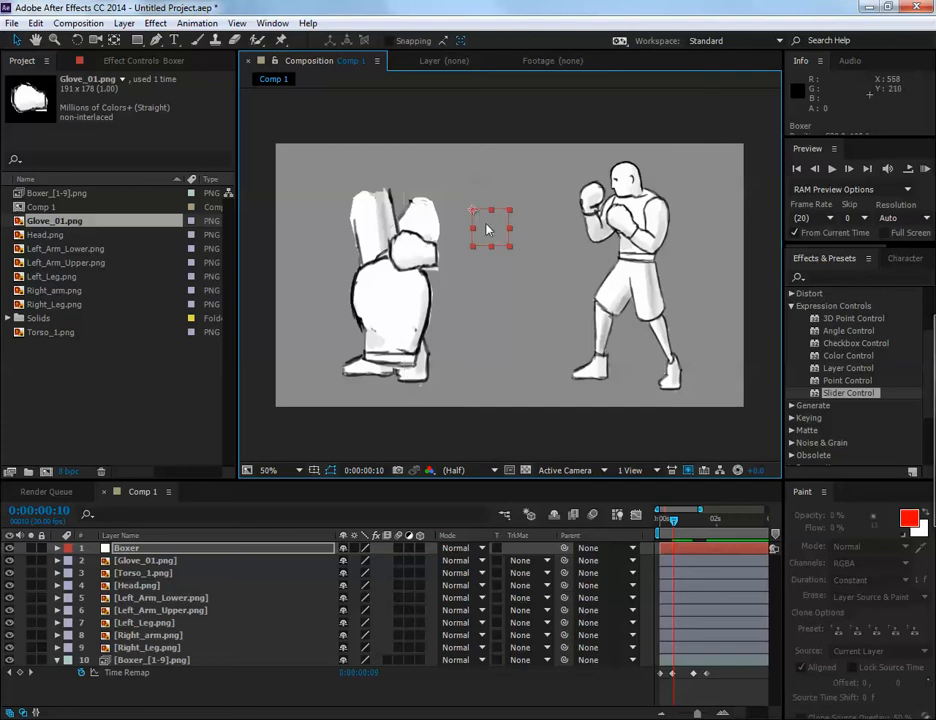
{"action": "left_click_drag", "start_coordinate": [489, 226], "coordinate": [481, 273]}
Parent the Head.png layer to the Torso_1.png layer
{"action": "left_click", "coordinate": [140, 561]}
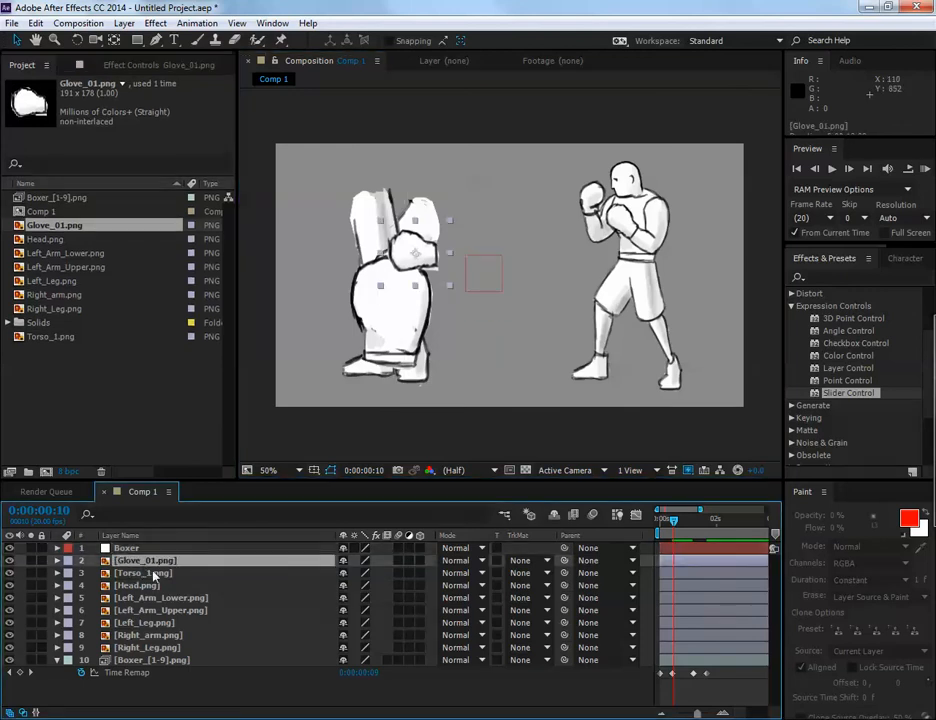
{"action": "left_click", "coordinate": [150, 648]}
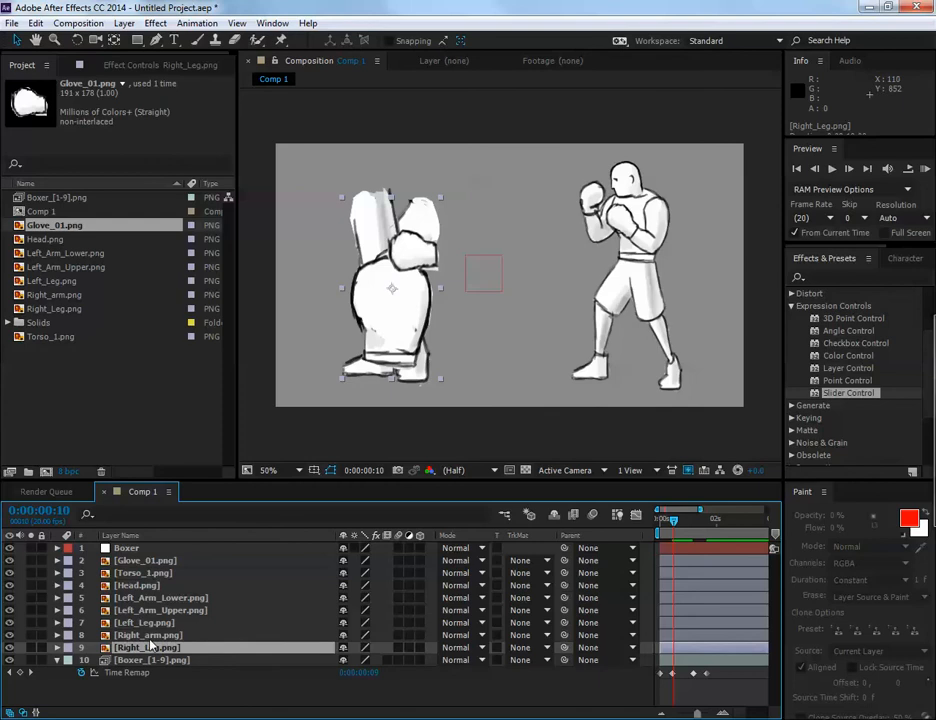
{"action": "left_click", "coordinate": [150, 574]}
{"action": "left_click", "coordinate": [142, 586]}
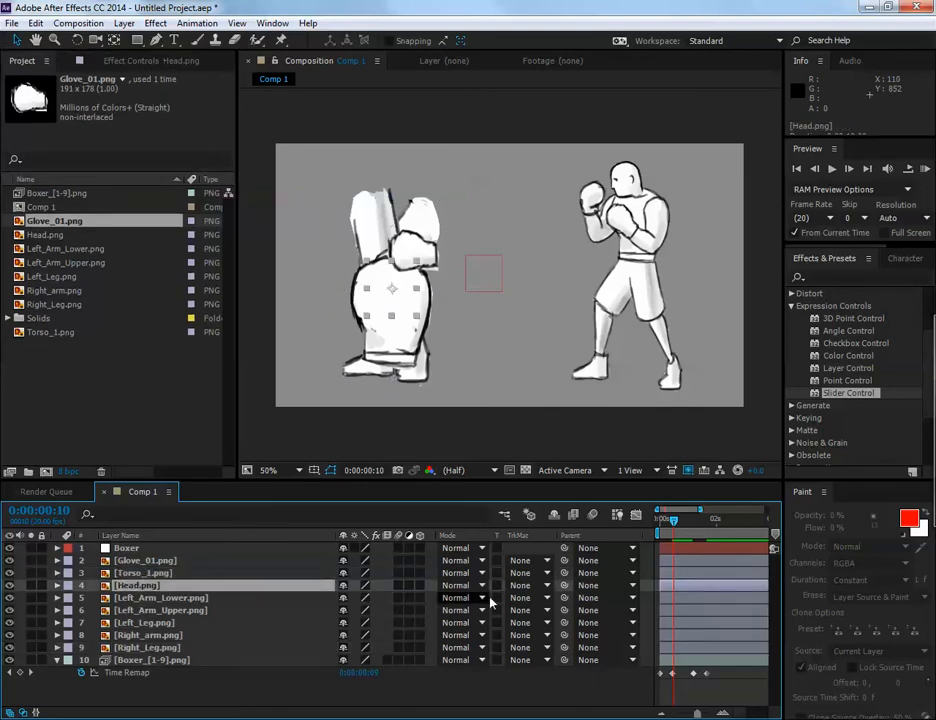
{"action": "left_click_drag", "start_coordinate": [565, 588], "coordinate": [142, 578]}
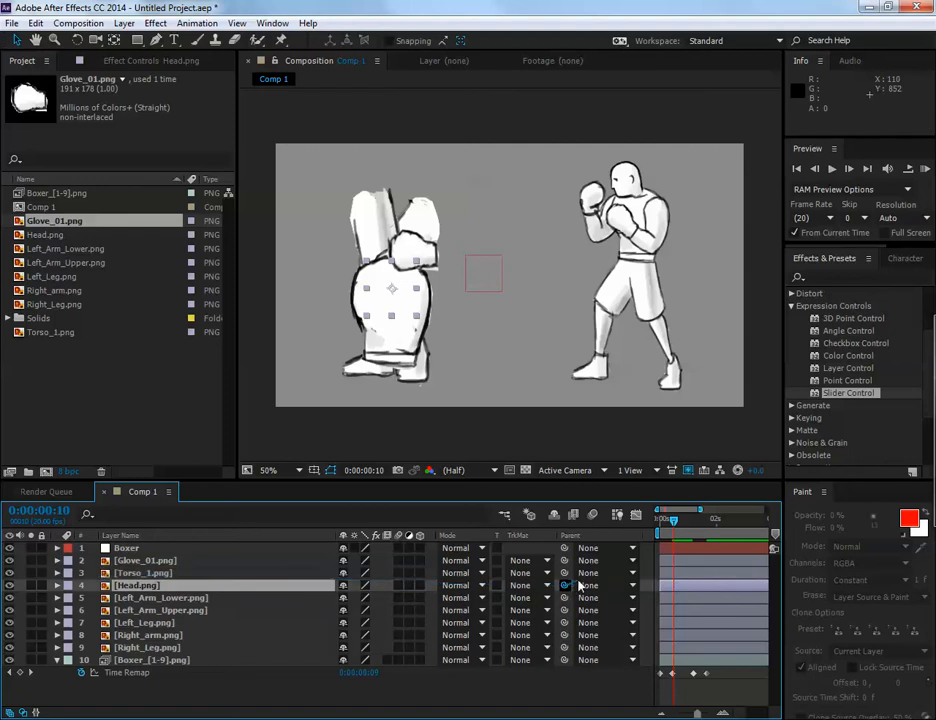
{"action": "left_click_drag", "start_coordinate": [564, 586], "coordinate": [216, 578]}
{"action": "left_click", "coordinate": [210, 574]}
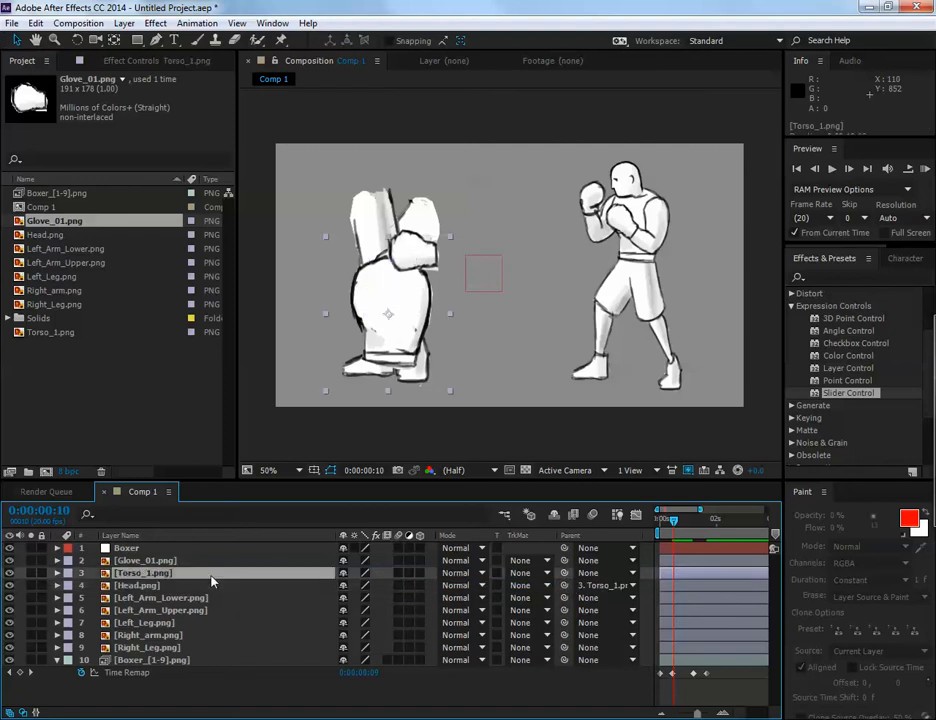
Parent Left_Arm_Upper.png to Torso_1.png and Left_Arm_Lower.png to Left_Arm_Upper.png
{"action": "left_click", "coordinate": [165, 610]}
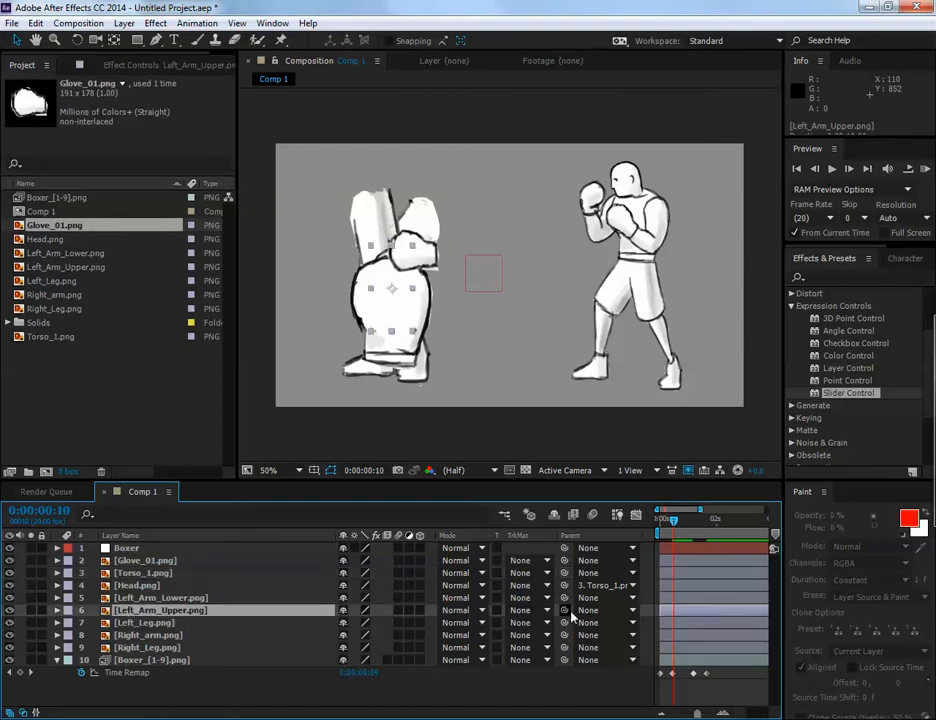
{"action": "left_click_drag", "start_coordinate": [564, 610], "coordinate": [121, 576]}
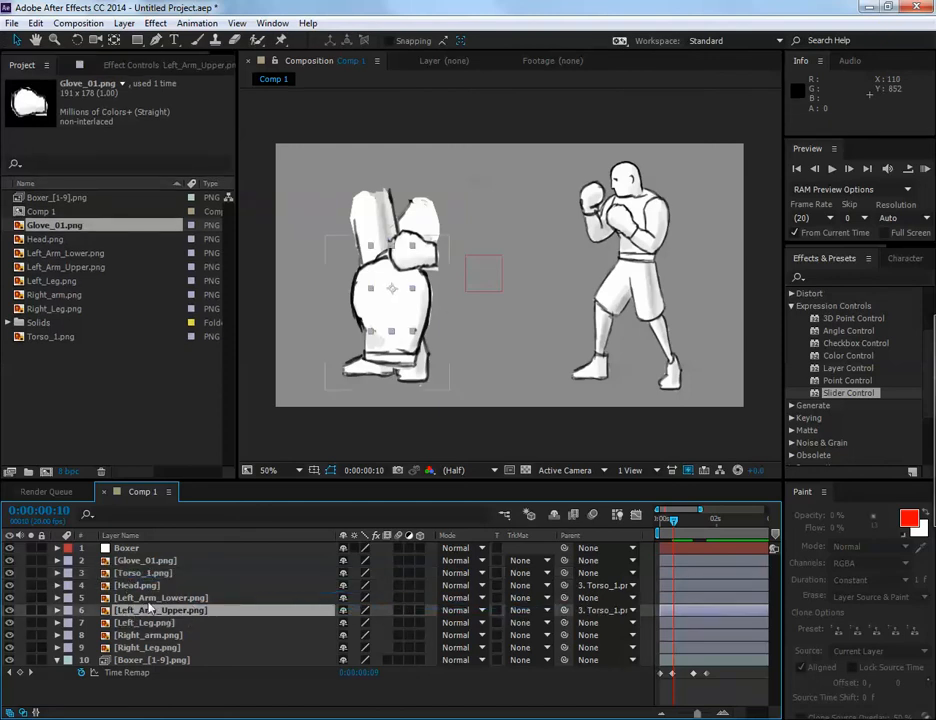
{"action": "left_click", "coordinate": [150, 598]}
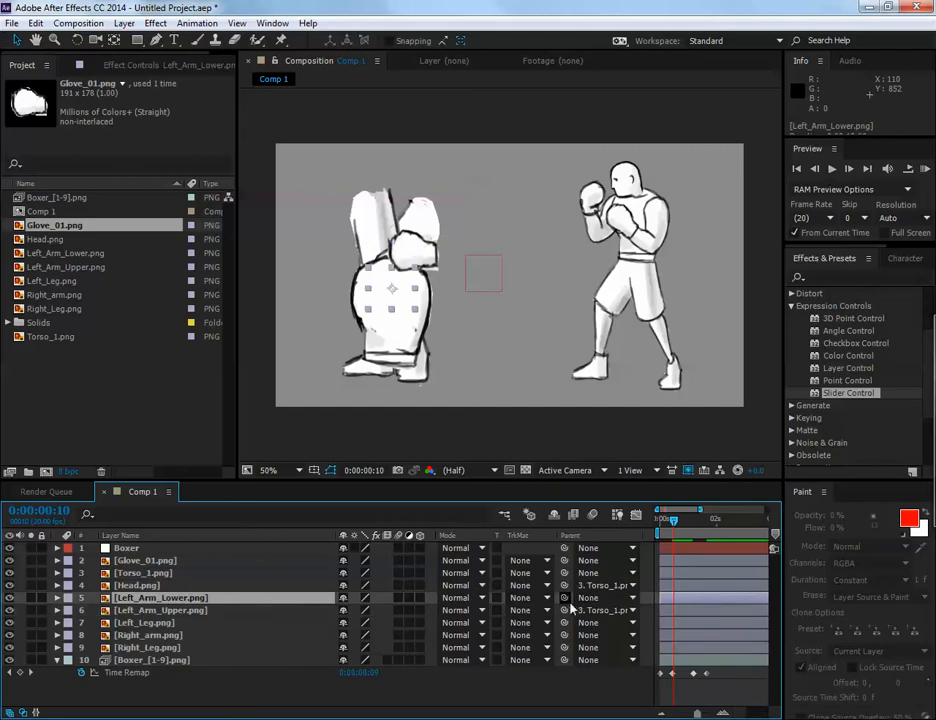
{"action": "left_click_drag", "start_coordinate": [564, 598], "coordinate": [181, 619]}
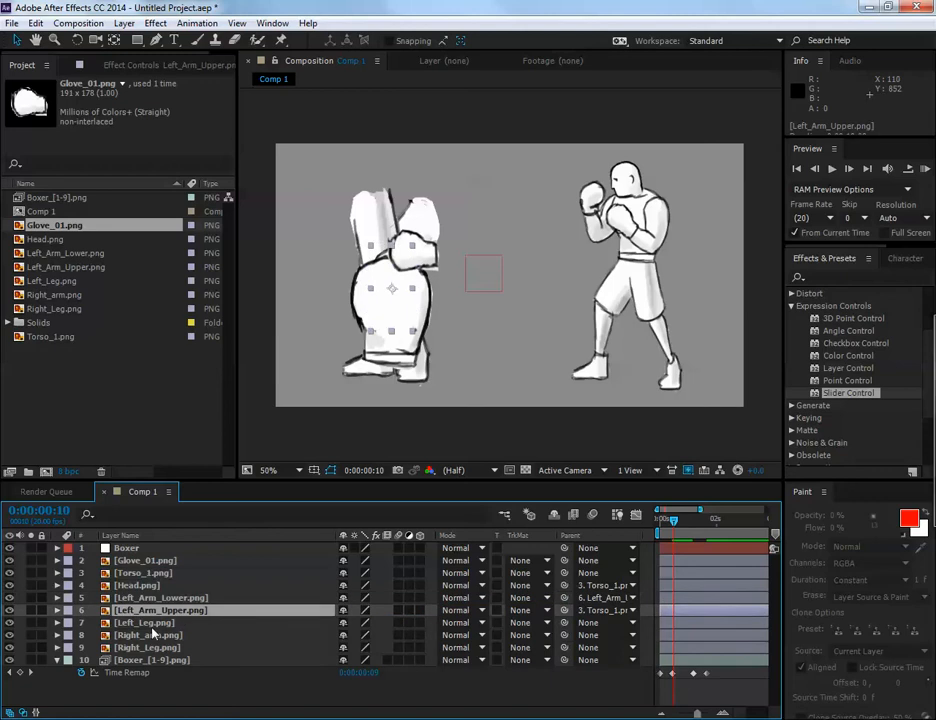
Parent Right_arm.png, Left_Leg.png and Right_Leg.png to Torso_1.png, and shift the torso slightly down and right to test the links
{"action": "left_click", "coordinate": [152, 625]}
{"action": "left_click", "coordinate": [155, 637]}
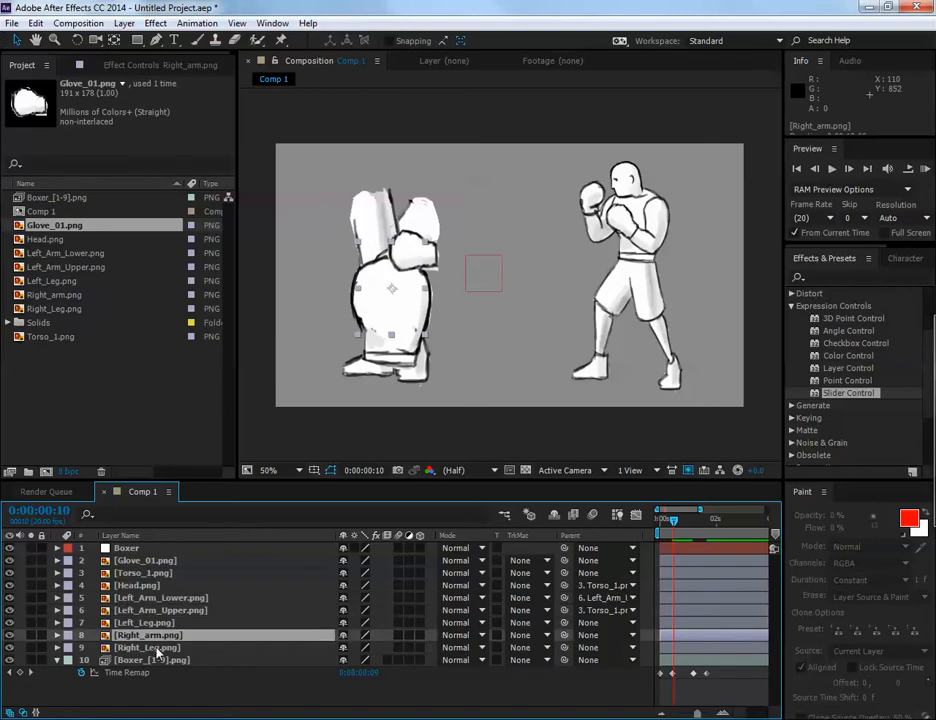
{"action": "left_click", "coordinate": [160, 648]}
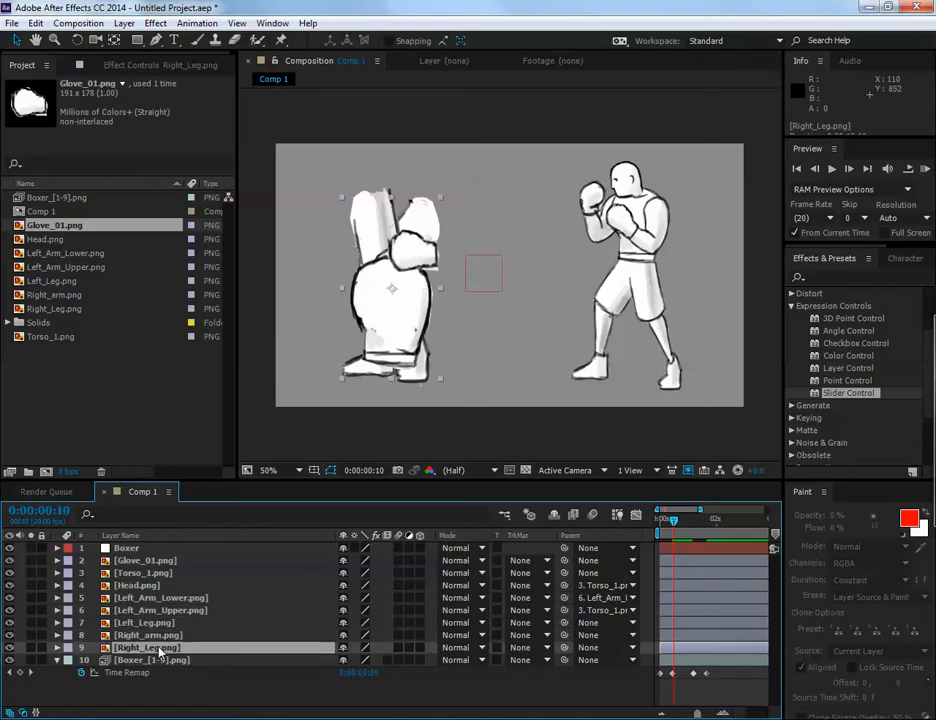
{"action": "left_click", "coordinate": [163, 638]}
{"action": "left_click_drag", "start_coordinate": [566, 637], "coordinate": [150, 573]}
{"action": "left_click", "coordinate": [160, 648]}
{"action": "left_click", "coordinate": [150, 622], "text": "ctrl"}
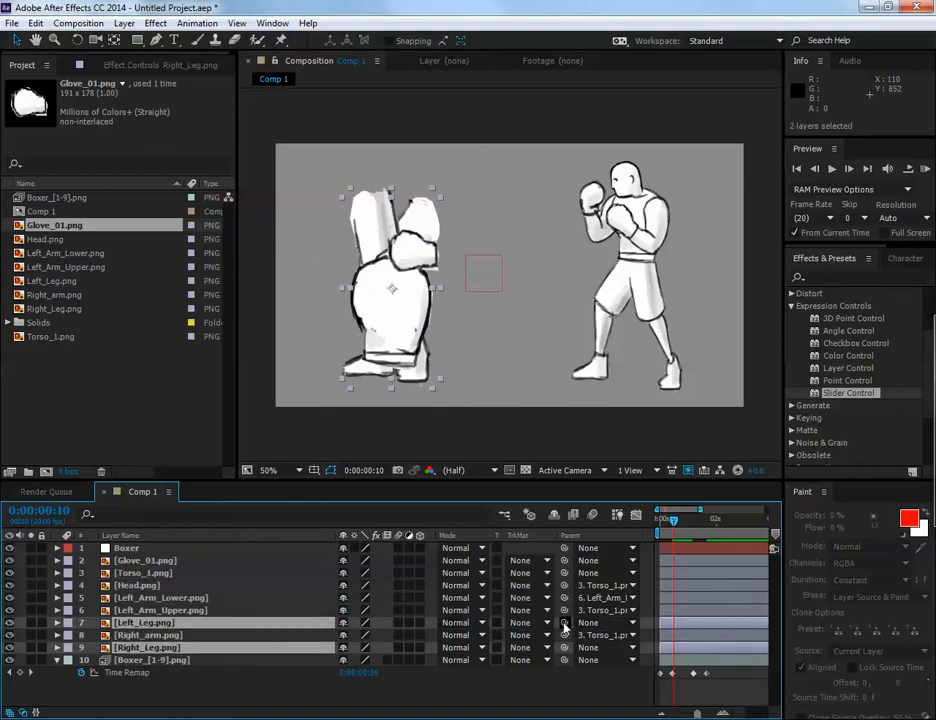
{"action": "left_click_drag", "start_coordinate": [564, 622], "coordinate": [140, 573]}
{"action": "left_click", "coordinate": [145, 573]}
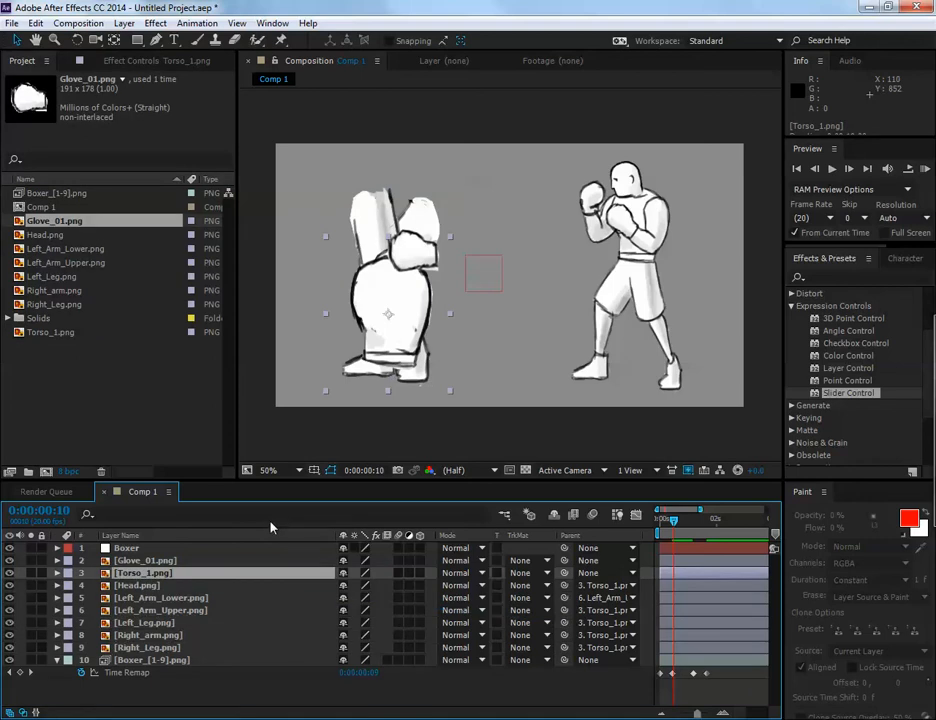
{"action": "mouse_move", "coordinate": [414, 305]}
{"action": "left_mouse_down"}
{"action": "mouse_move", "coordinate": [393, 309]}
{"action": "mouse_move", "coordinate": [418, 326]}
{"action": "left_mouse_up"}
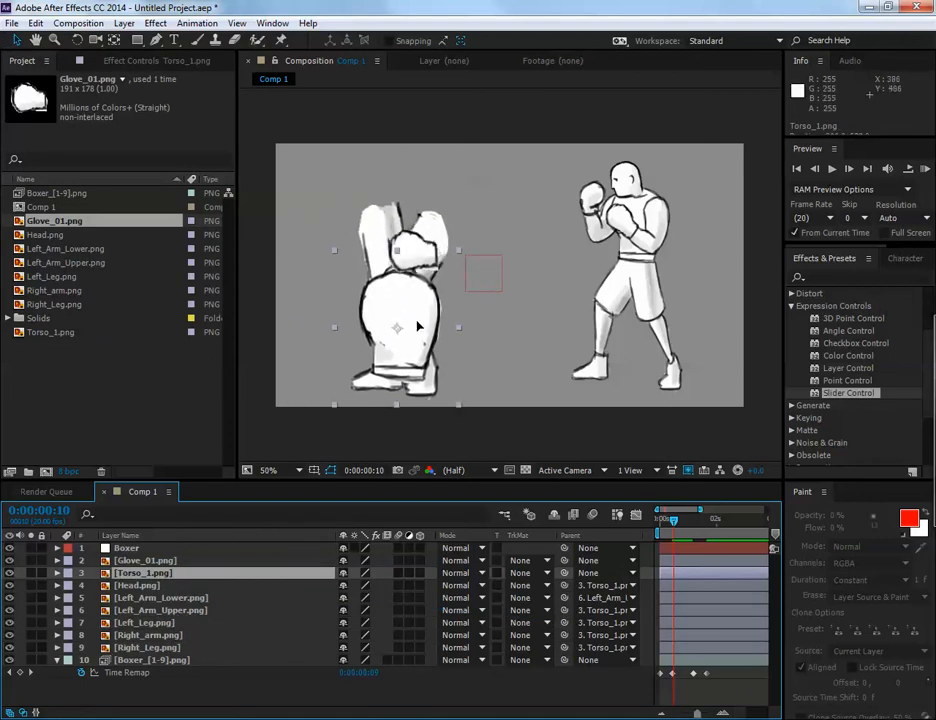
Parent Glove_01.png to Left_Arm_Lower.png and move the torso with its linked parts up and right
{"action": "left_click", "coordinate": [162, 563]}
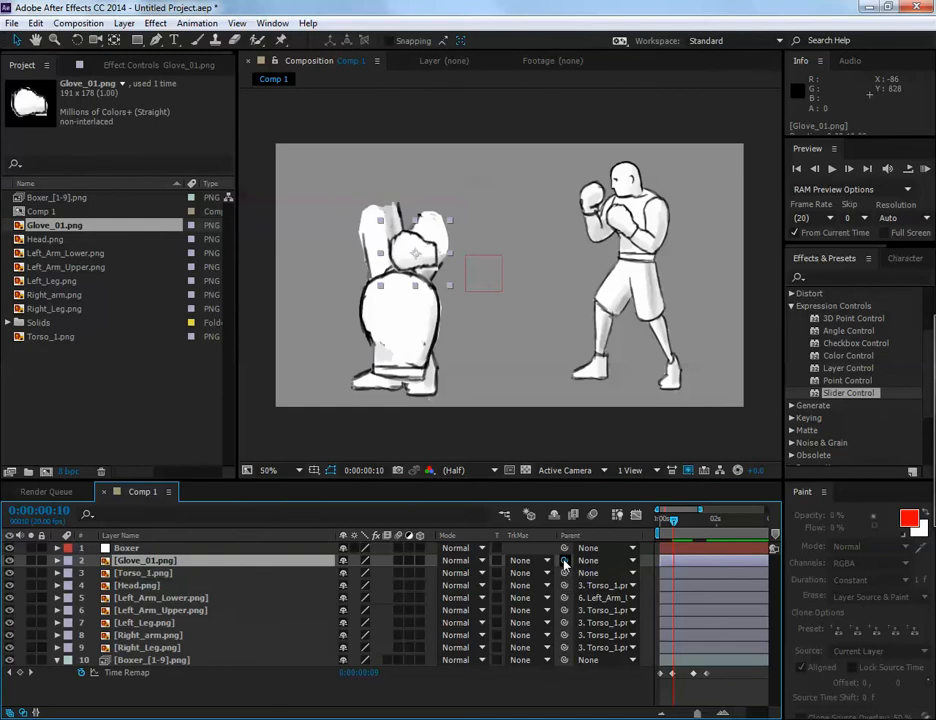
{"action": "left_click_drag", "start_coordinate": [566, 563], "coordinate": [211, 600]}
{"action": "left_click", "coordinate": [140, 573]}
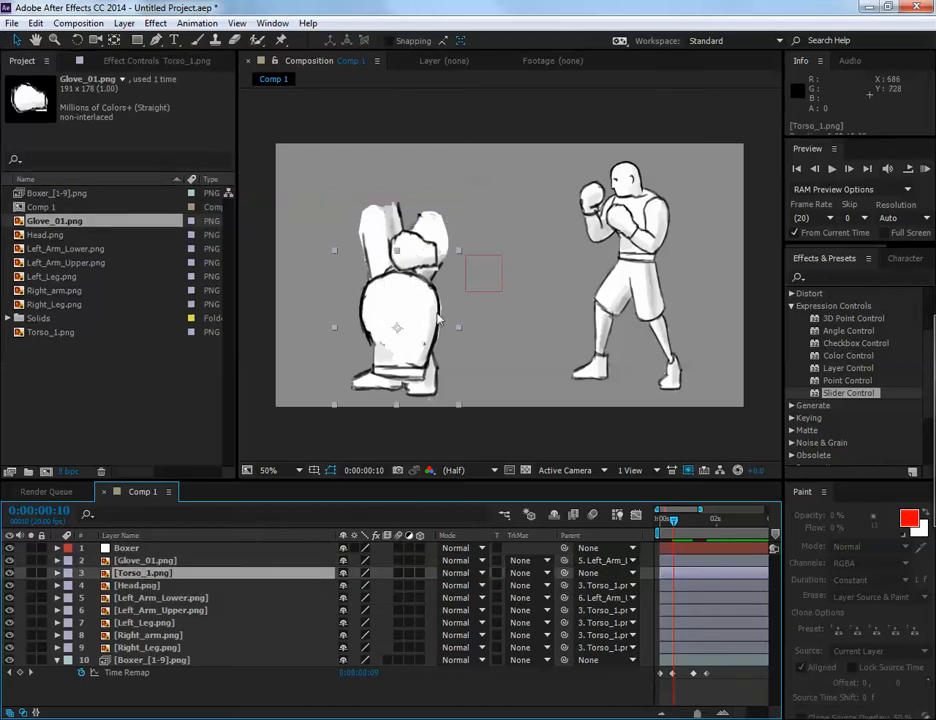
{"action": "left_click_drag", "start_coordinate": [380, 305], "coordinate": [401, 289]}
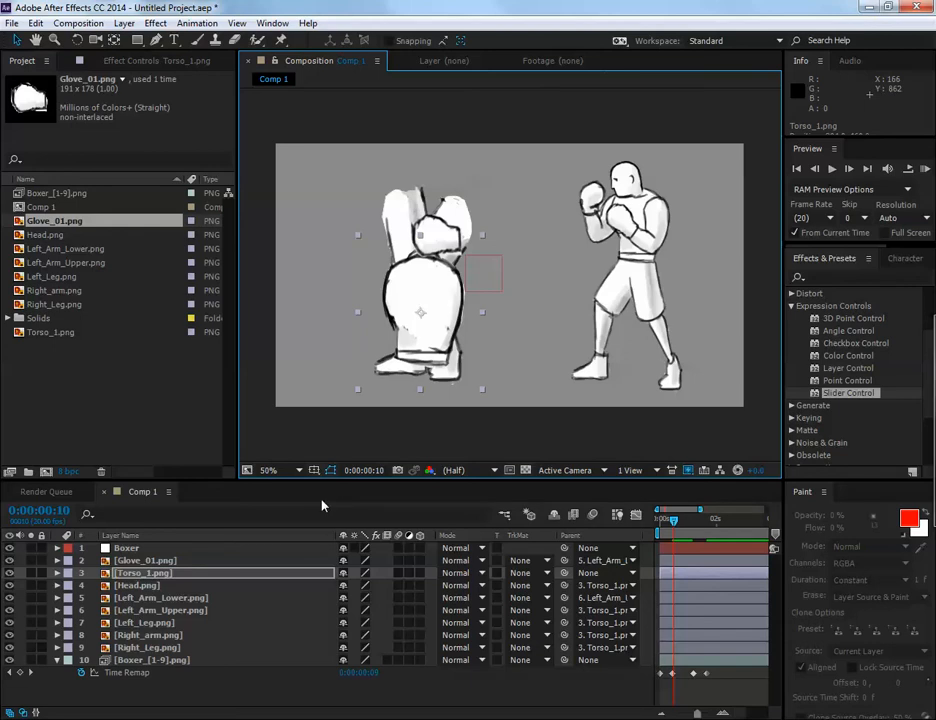
Parent Torso_1.png to the Boxer null and move the null a little left and up to shift the whole figure
{"action": "left_click", "coordinate": [131, 562]}
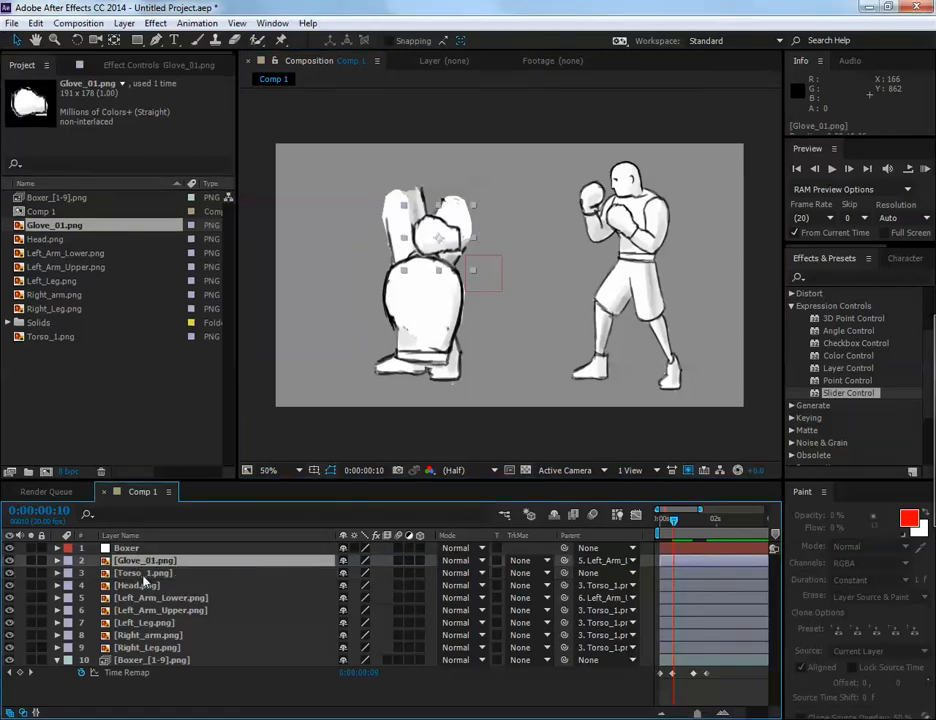
{"action": "left_click", "coordinate": [146, 574]}
{"action": "left_click_drag", "start_coordinate": [565, 573], "coordinate": [187, 555]}
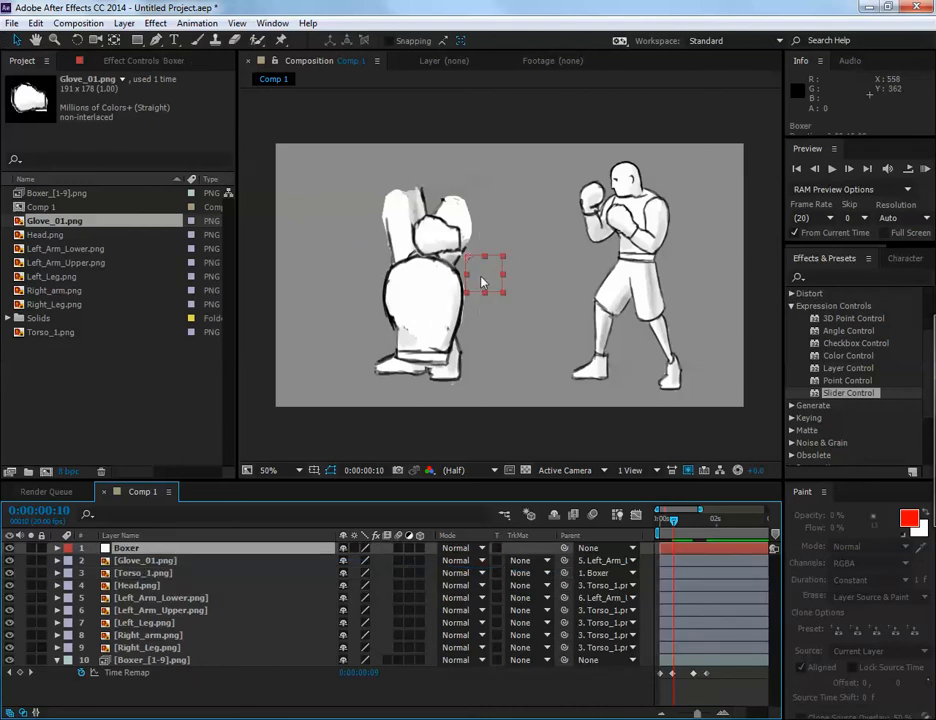
{"action": "left_click_drag", "start_coordinate": [490, 276], "coordinate": [466, 276]}
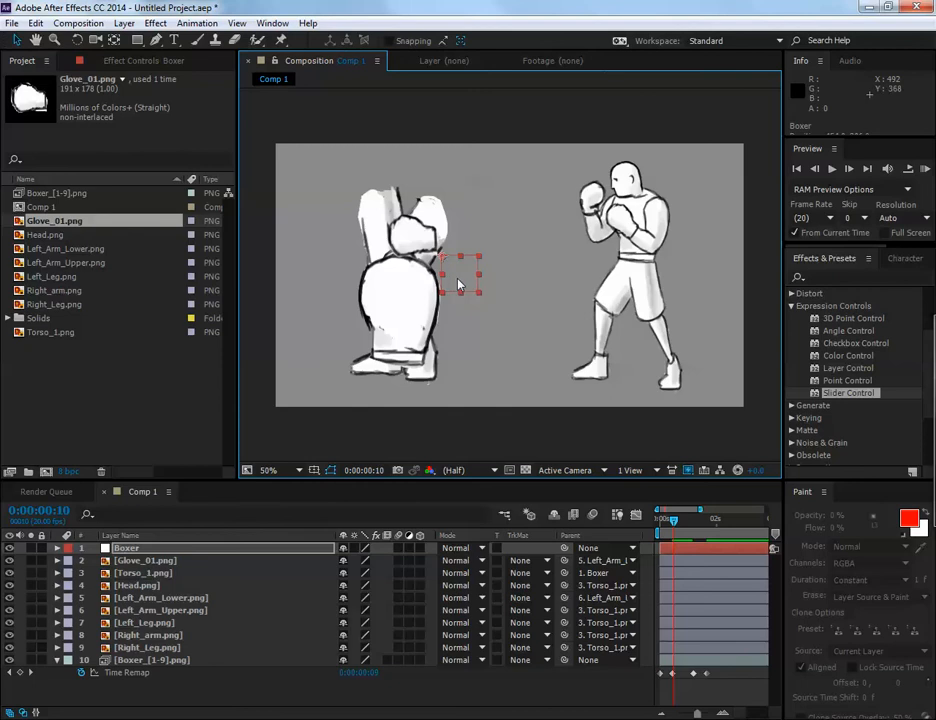
{"action": "left_click_drag", "start_coordinate": [460, 284], "coordinate": [465, 279]}
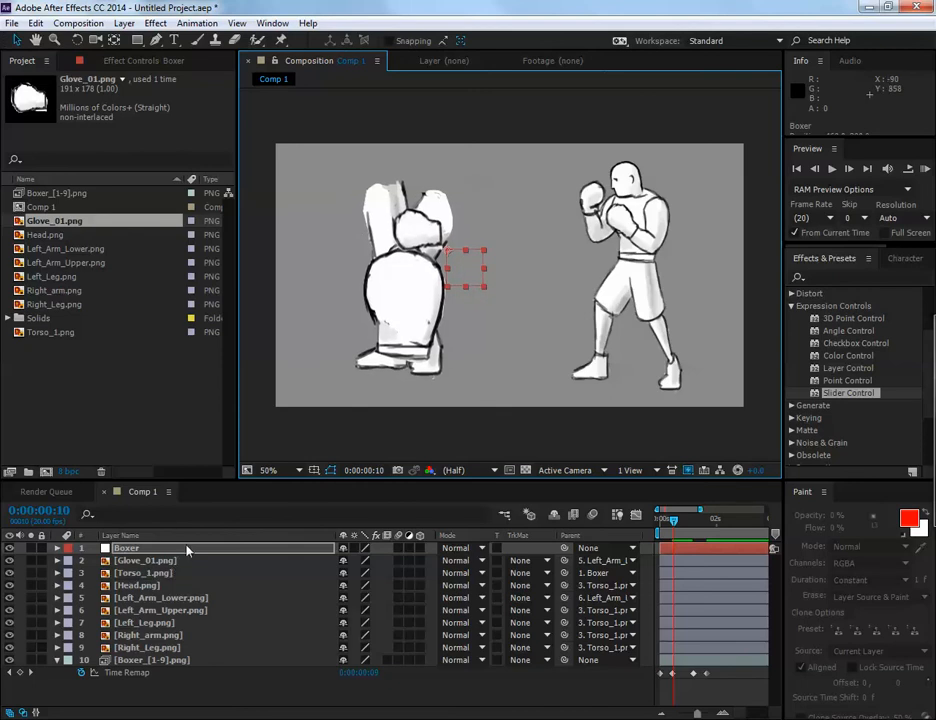
Move the torso up and right over the Boxer null, and place the torso's anchor point at the waist
{"action": "left_click", "coordinate": [412, 299]}
{"action": "left_click_drag", "start_coordinate": [404, 312], "coordinate": [427, 285]}
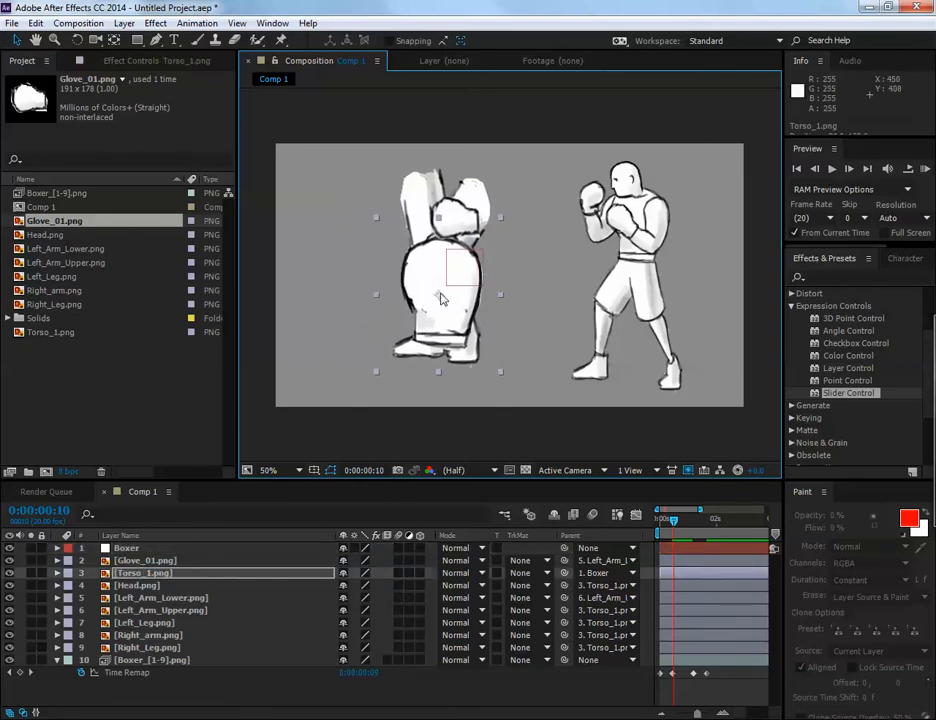
{"action": "left_click_drag", "start_coordinate": [441, 298], "coordinate": [447, 372]}
Move Glove_01.png away from the body to the empty area left of the figure
{"action": "left_click", "coordinate": [140, 560]}
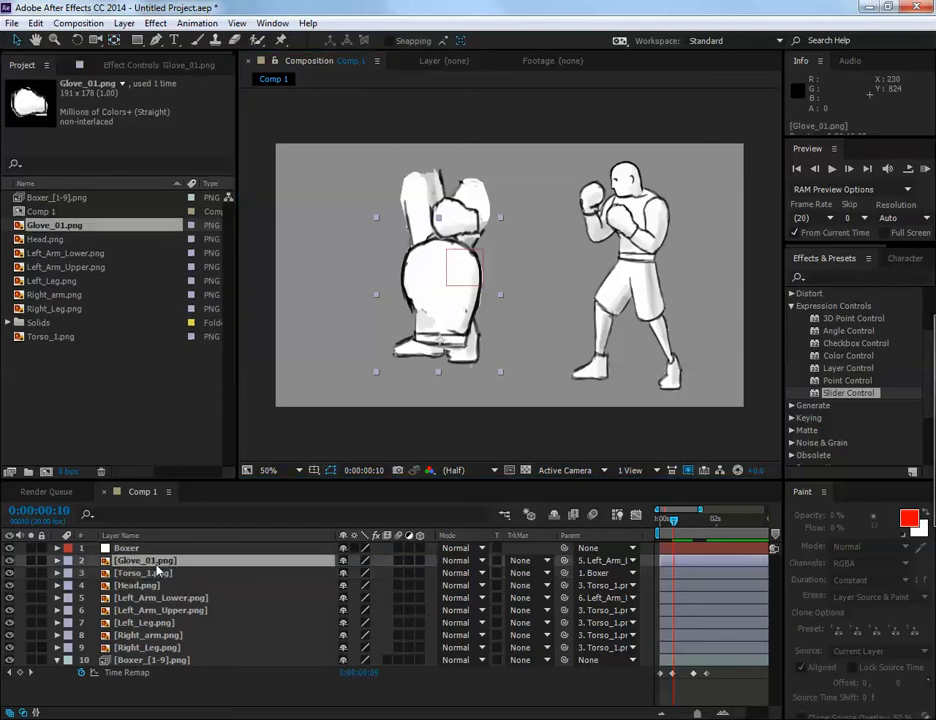
{"action": "left_click_drag", "start_coordinate": [445, 226], "coordinate": [364, 250]}
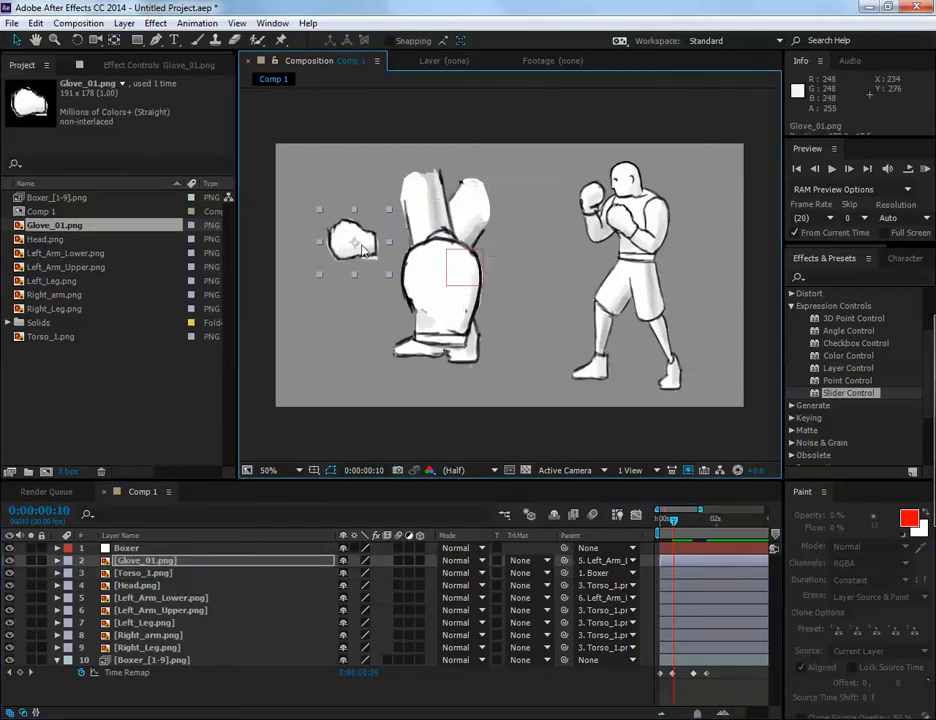
Fine-tune the position of the Torso_1.png anchor point at the waistband with the Pan Behind tool
{"action": "left_click", "coordinate": [455, 303]}
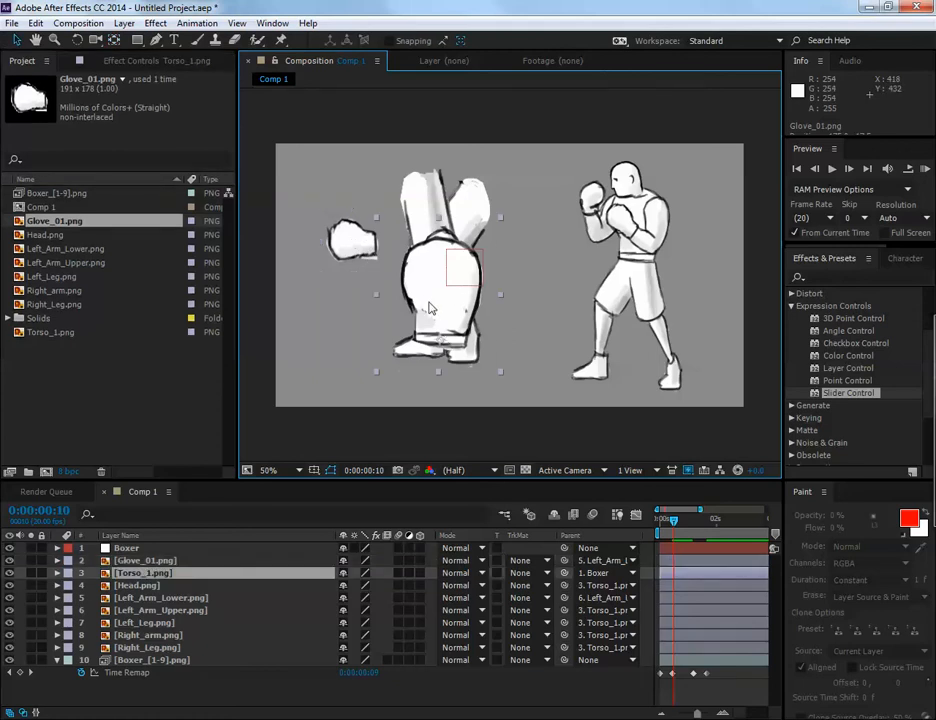
{"action": "key", "text": "y"}
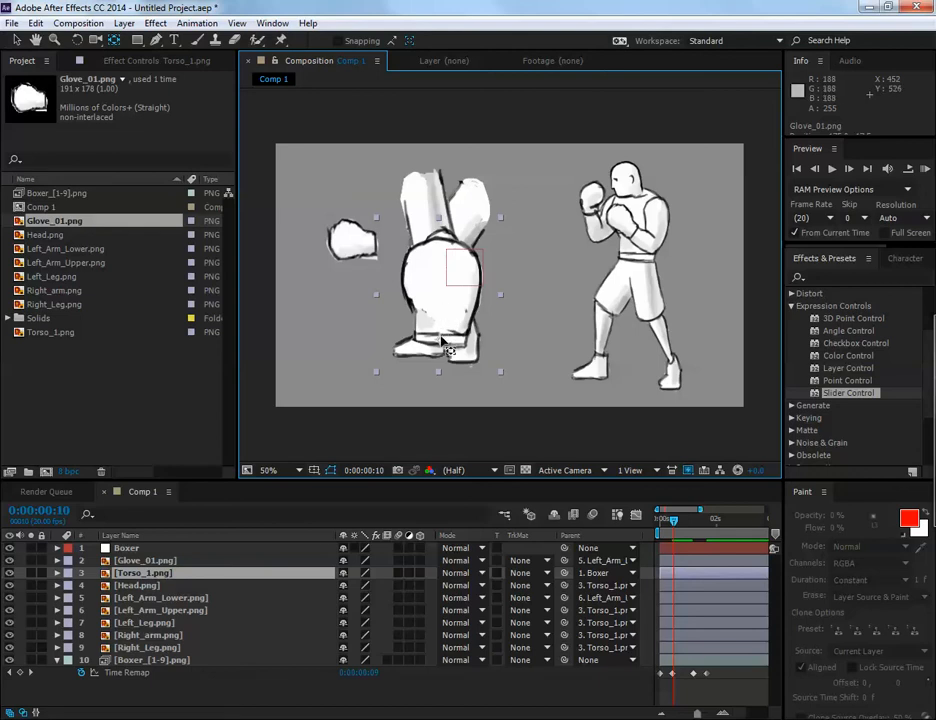
{"action": "left_click_drag", "start_coordinate": [447, 347], "coordinate": [440, 341]}
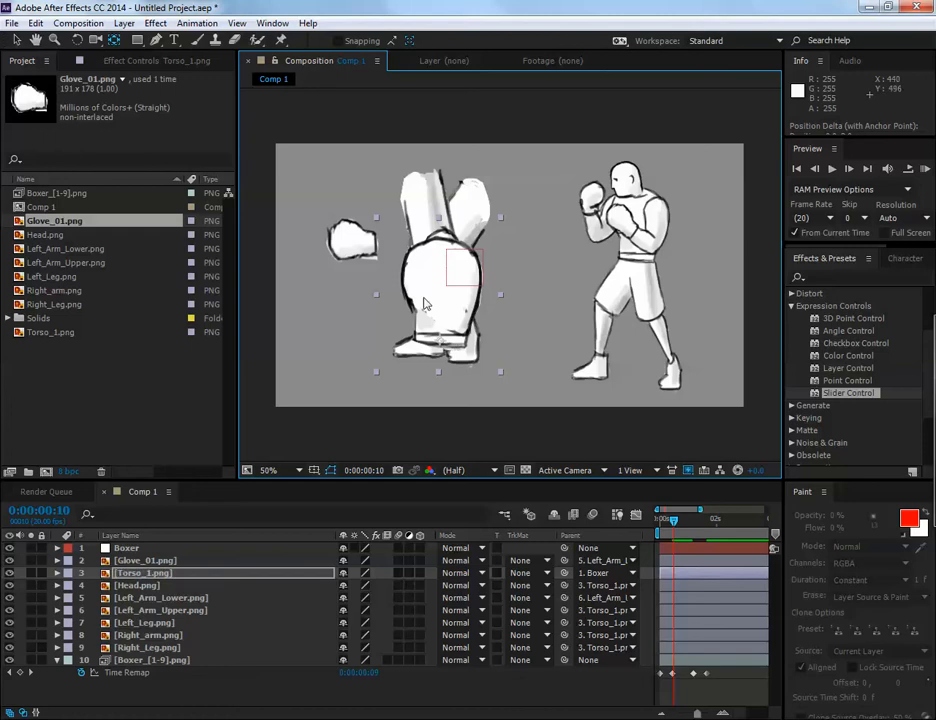
Place the Glove_01.png anchor point at the wrist with the Pan Behind tool
{"action": "left_click", "coordinate": [362, 243]}
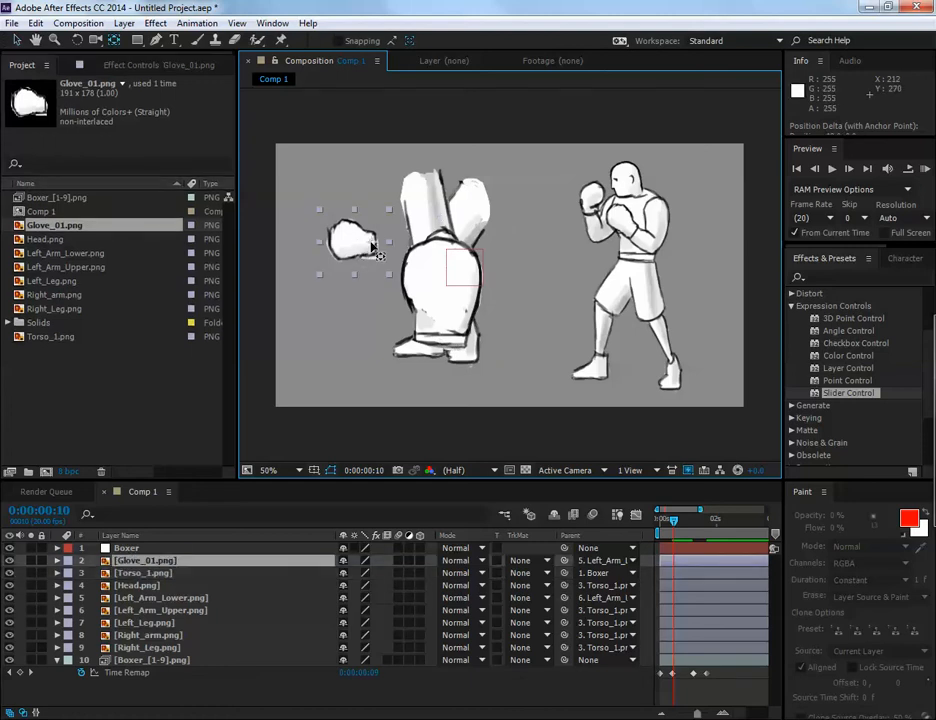
{"action": "key", "text": "v"}
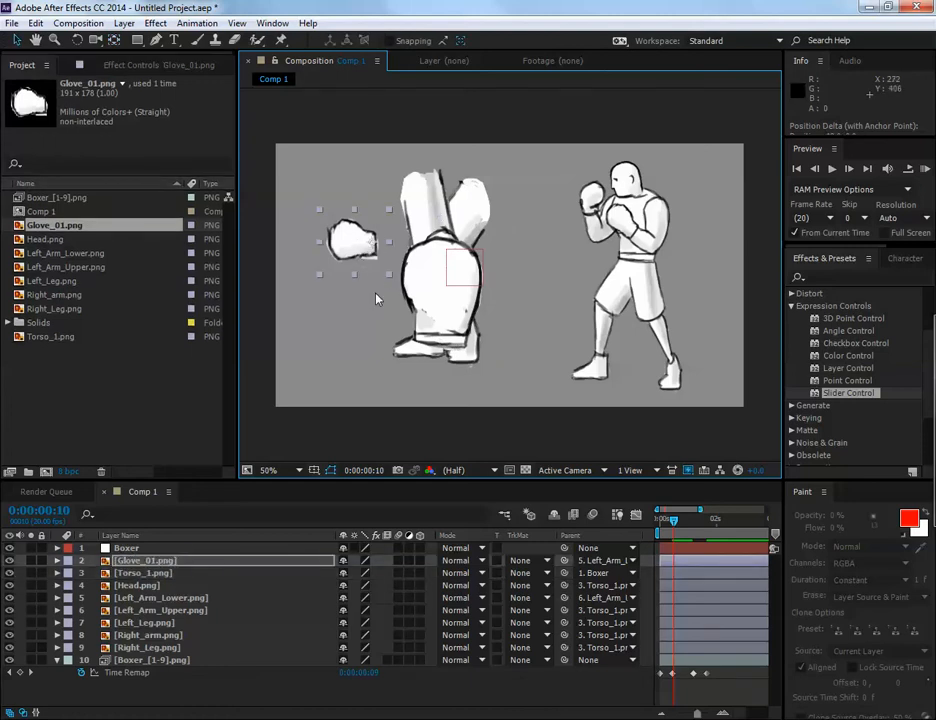
Move Head.png off the torso to the empty area above the glove, and place its anchor point at the neck
{"action": "left_click", "coordinate": [162, 587]}
{"action": "left_click_drag", "start_coordinate": [433, 275], "coordinate": [377, 220]}
{"action": "key", "text": "y"}
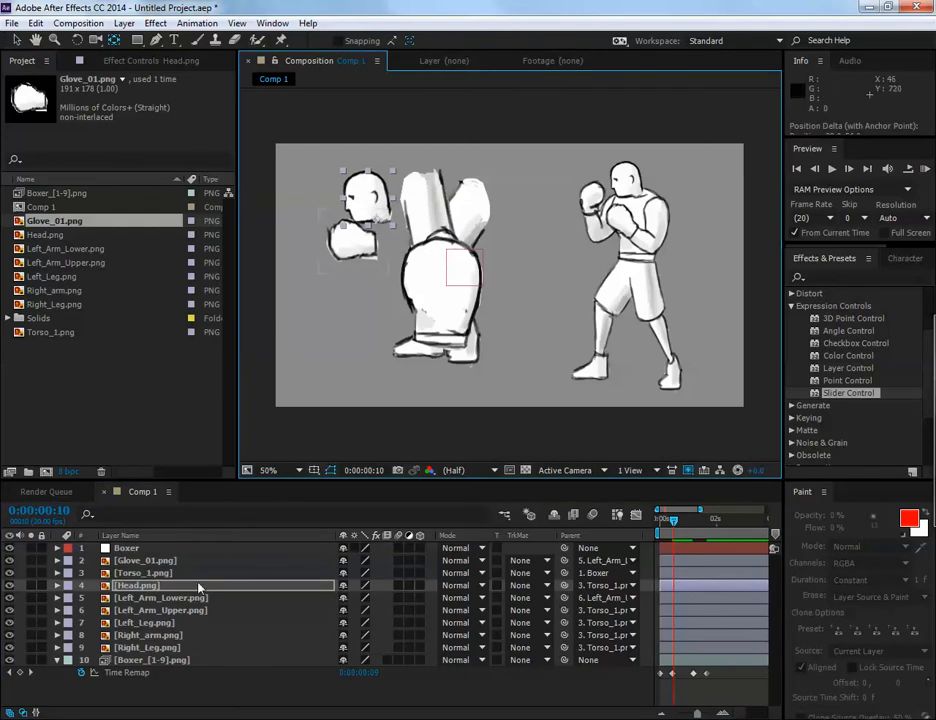
{"action": "key", "text": "v"}
Move Left_Arm_Lower.png down and left out of the torso, and align and rotate Glove_01.png to fit the forearm's wrist
{"action": "left_click", "coordinate": [160, 597]}
{"action": "left_click_drag", "start_coordinate": [420, 265], "coordinate": [366, 336]}
{"action": "left_click_drag", "start_coordinate": [300, 300], "coordinate": [356, 300]}
{"action": "left_click", "coordinate": [75, 40]}
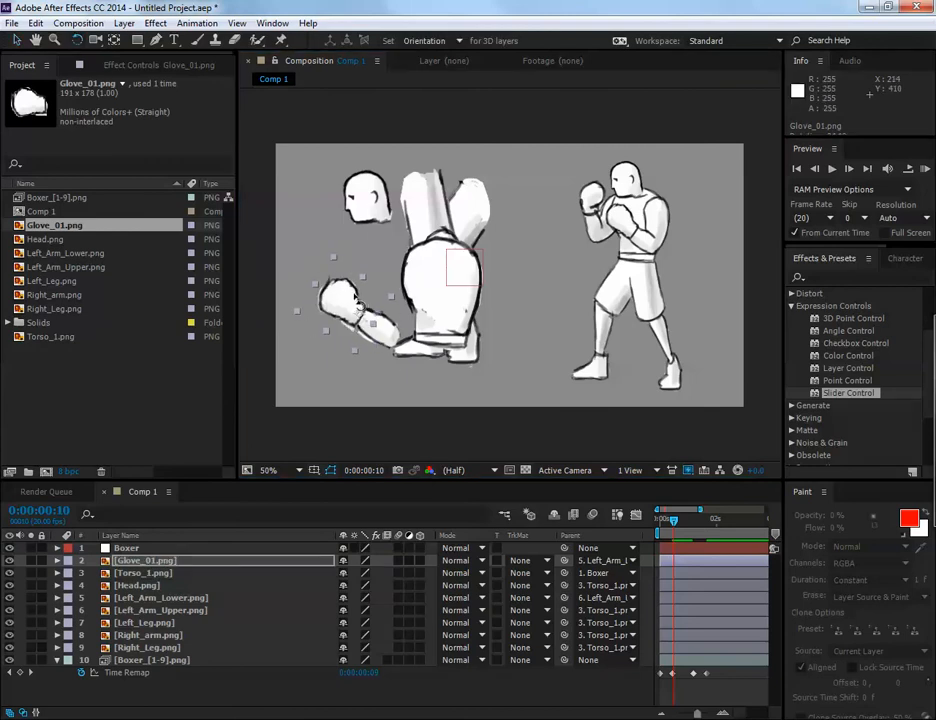
{"action": "left_click", "coordinate": [388, 340]}
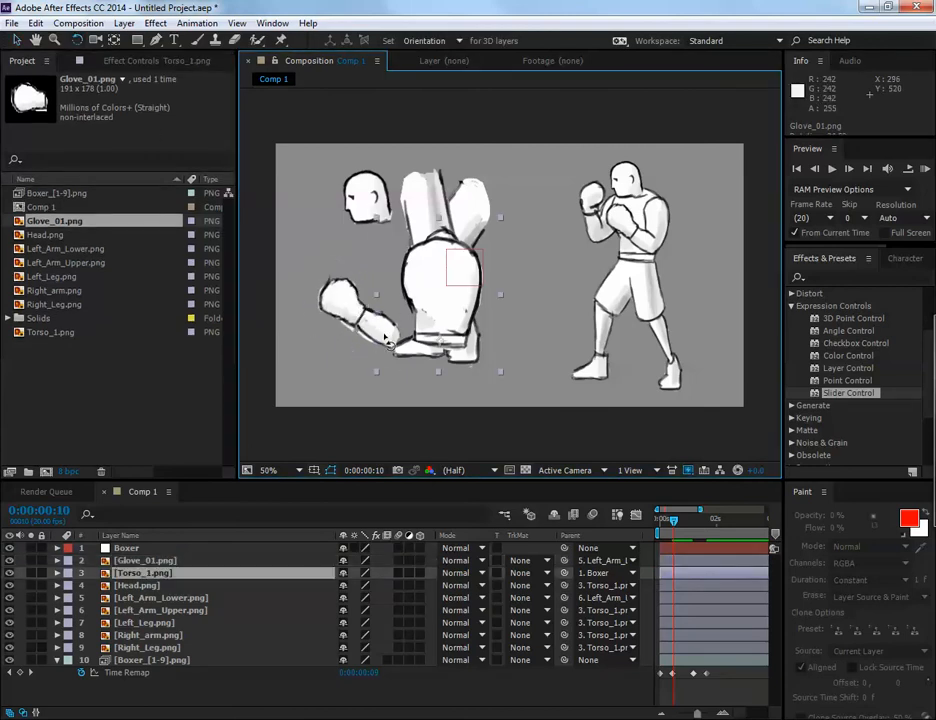
{"action": "key", "text": "v"}
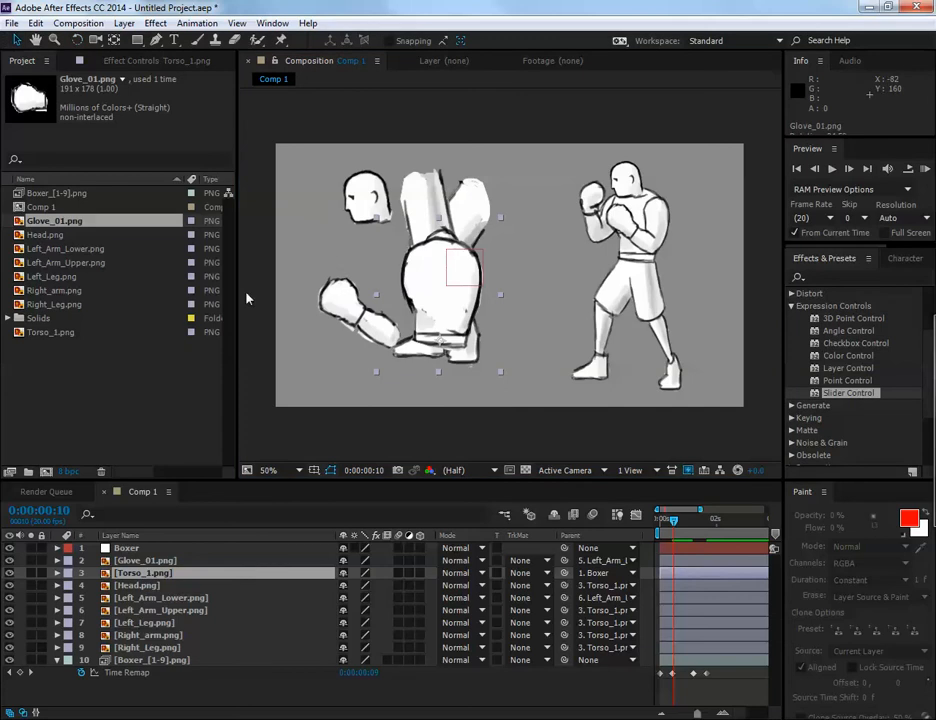
Shift Left_Arm_Lower.png slightly further left of the torso, and place its anchor point at the elbow
{"action": "left_click", "coordinate": [179, 599]}
{"action": "mouse_move", "coordinate": [379, 330]}
{"action": "left_mouse_down"}
{"action": "mouse_move", "coordinate": [360, 323]}
{"action": "mouse_move", "coordinate": [375, 335]}
{"action": "left_mouse_up"}
{"action": "key", "text": "y"}
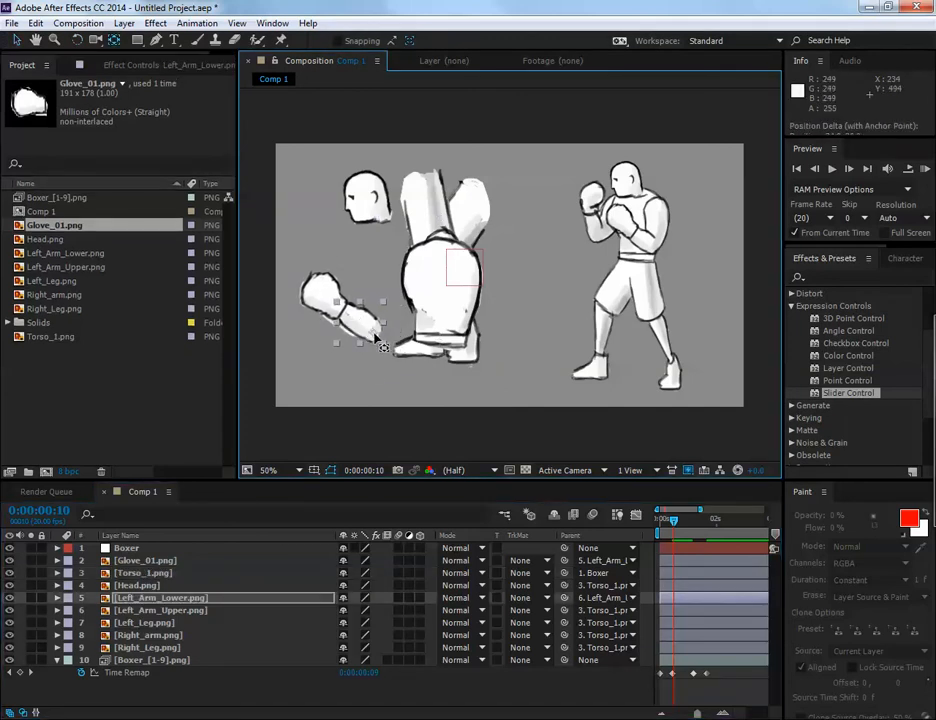
{"action": "key", "text": "v"}
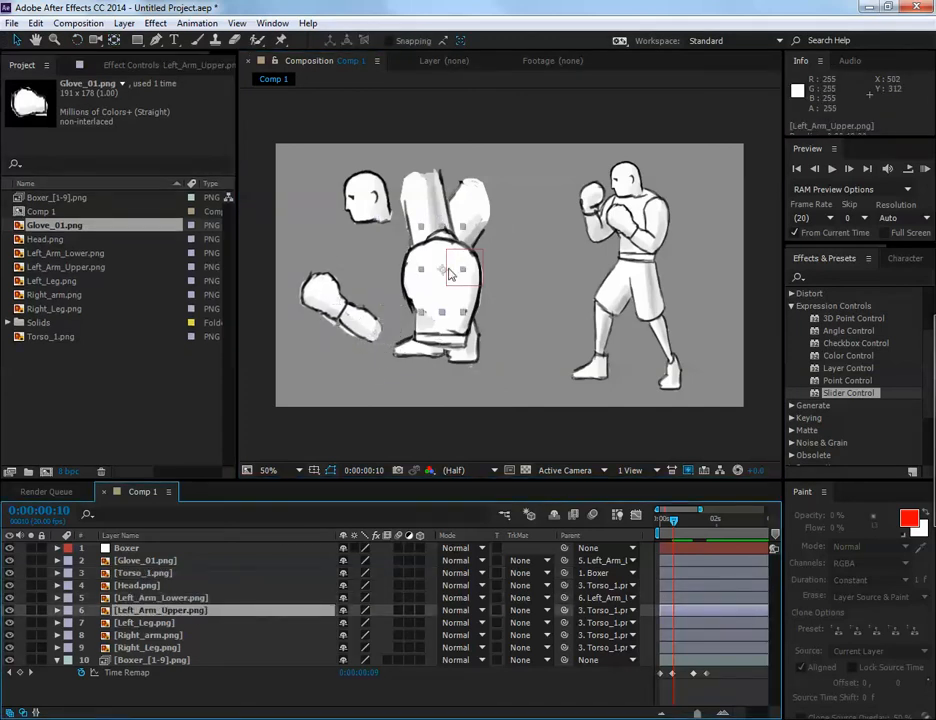
Move Left_Arm_Upper.png out beside the torso, and attach Left_Arm_Lower.png to it at the elbow
{"action": "left_click_drag", "start_coordinate": [442, 274], "coordinate": [385, 285]}
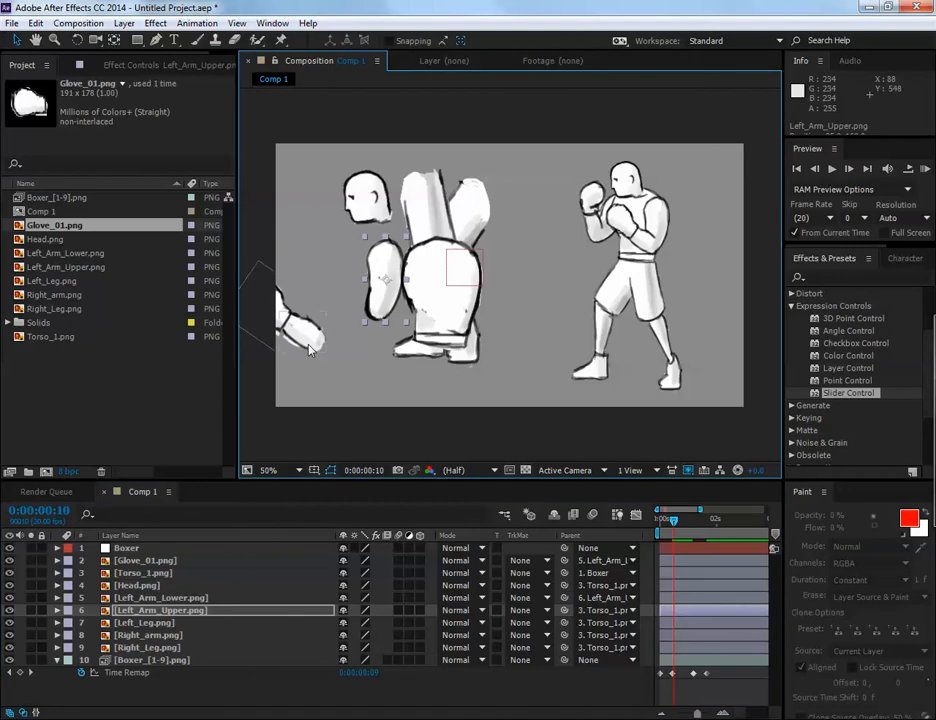
{"action": "left_click", "coordinate": [305, 337]}
{"action": "left_click_drag", "start_coordinate": [305, 337], "coordinate": [374, 281]}
Place the Left_Arm_Upper.png anchor point at the shoulder with the Pan Behind tool
{"action": "left_click", "coordinate": [391, 286]}
{"action": "key", "text": "y"}
{"action": "key", "text": "v"}
Undo the trial changes to the glove and forearm, and nudge the whole left arm by moving Left_Arm_Upper.png
{"action": "left_click", "coordinate": [318, 310]}
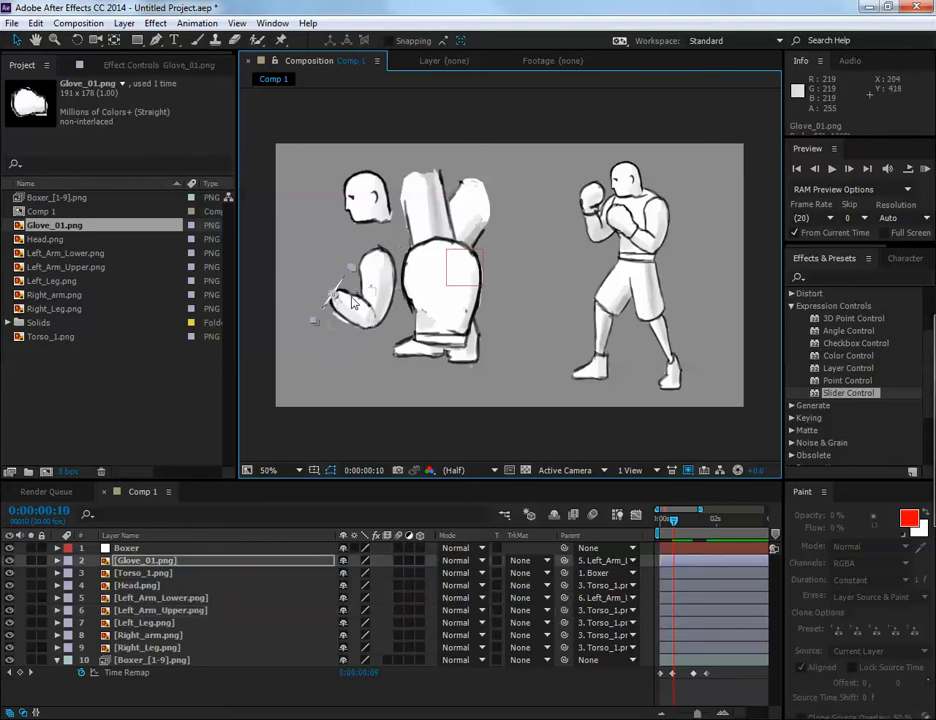
{"action": "left_click", "coordinate": [381, 273]}
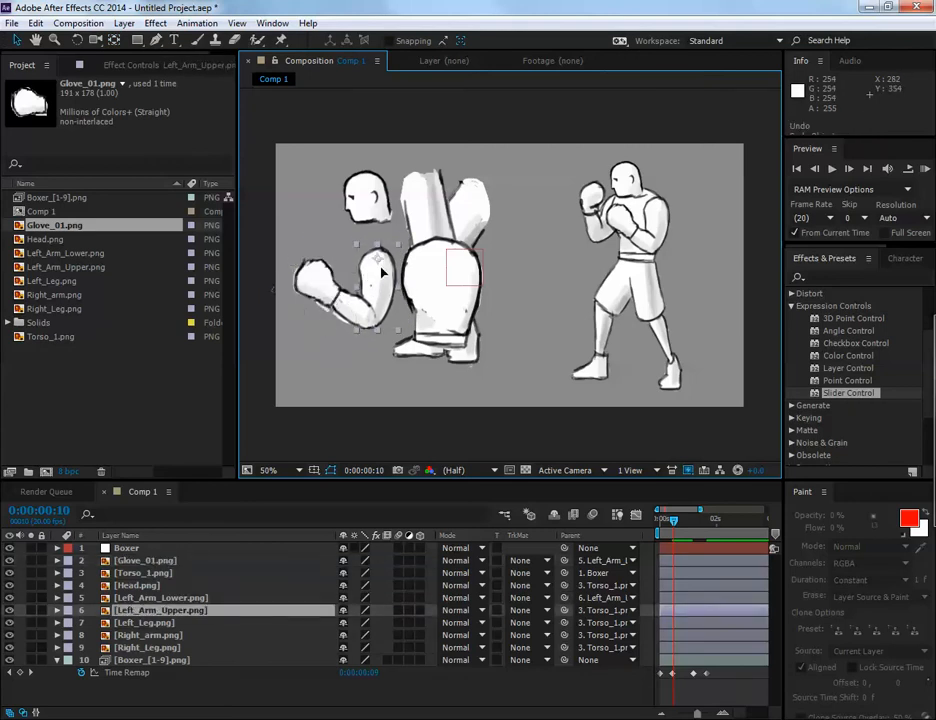
{"action": "left_click", "coordinate": [343, 305]}
{"action": "left_click_drag", "start_coordinate": [339, 296], "coordinate": [345, 335]}
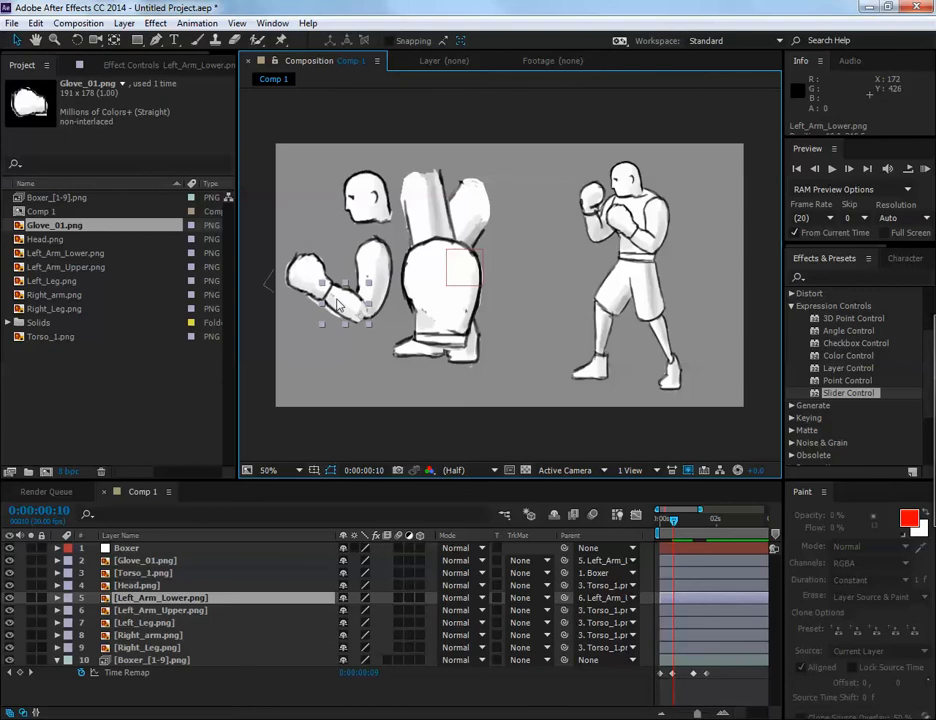
{"action": "key", "text": "ctrl+z"}
{"action": "key", "text": "ctrl+z"}
{"action": "left_click_drag", "start_coordinate": [377, 261], "coordinate": [378, 266]}
Move Left_Leg.png down and left out from behind the torso, and place its anchor point at the hip
{"action": "left_click", "coordinate": [168, 623]}
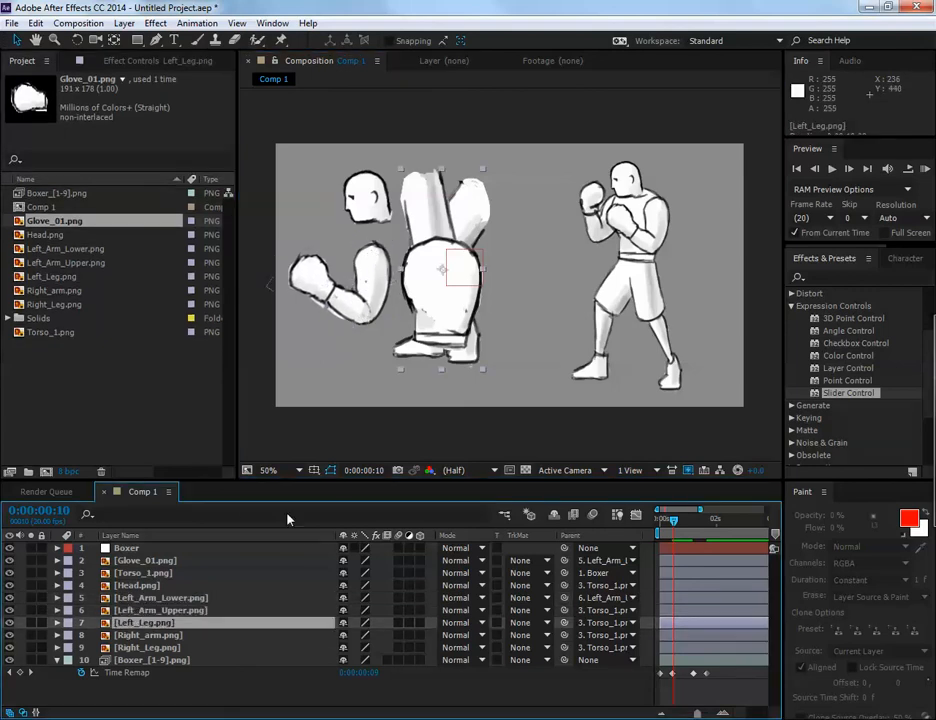
{"action": "left_click_drag", "start_coordinate": [427, 263], "coordinate": [398, 370]}
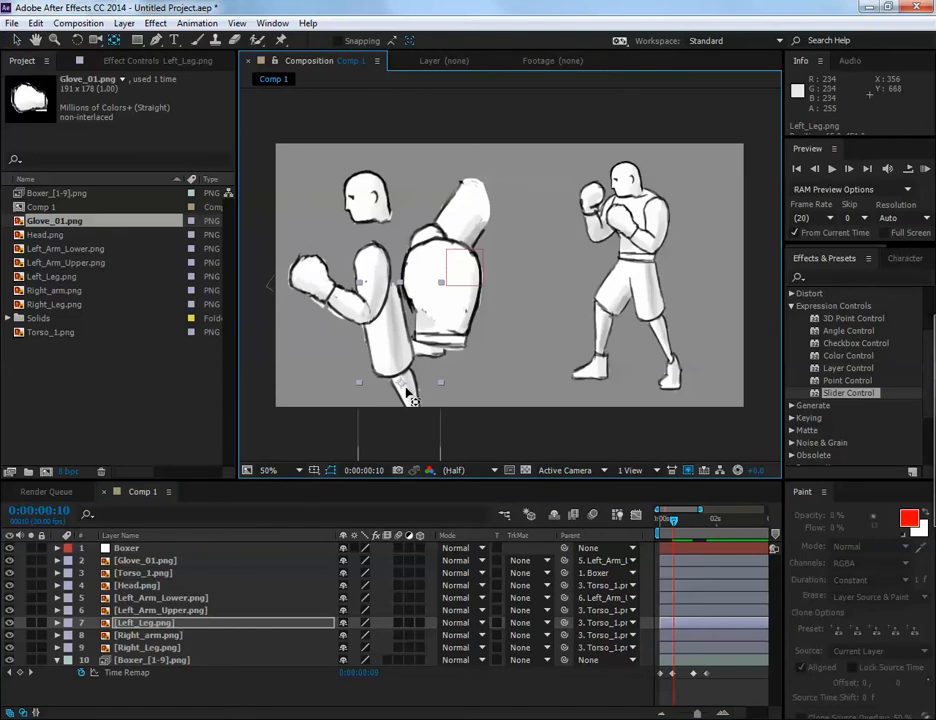
{"action": "key", "text": "y"}
{"action": "key", "text": "v"}
Move Right_Leg.png down beside the left leg, place its anchor point at the hip, and bring the two thighs together
{"action": "left_click", "coordinate": [470, 209]}
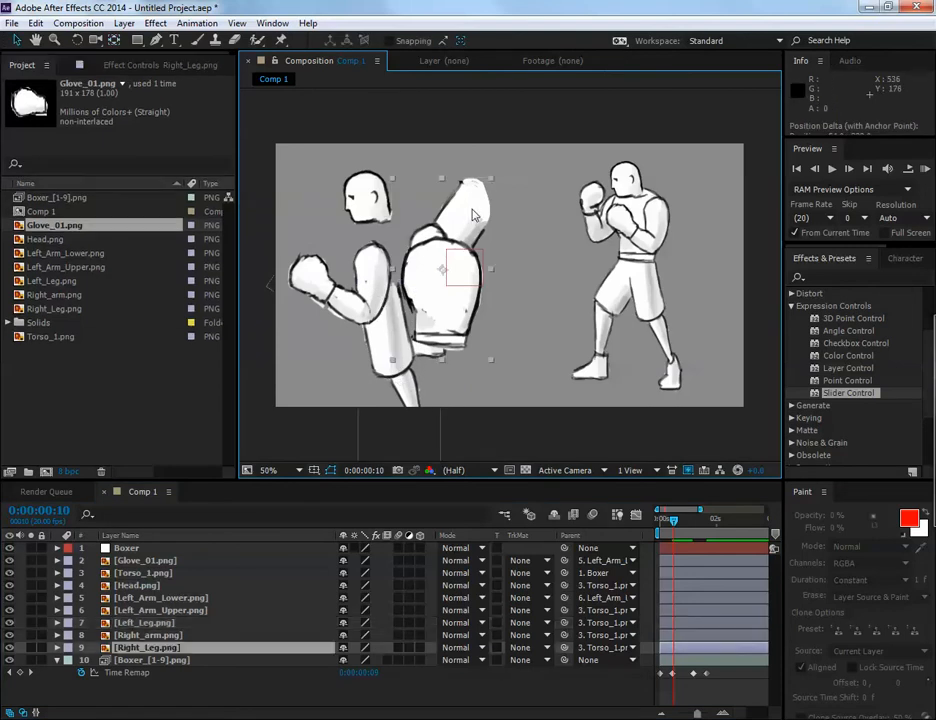
{"action": "left_click_drag", "start_coordinate": [470, 209], "coordinate": [316, 388]}
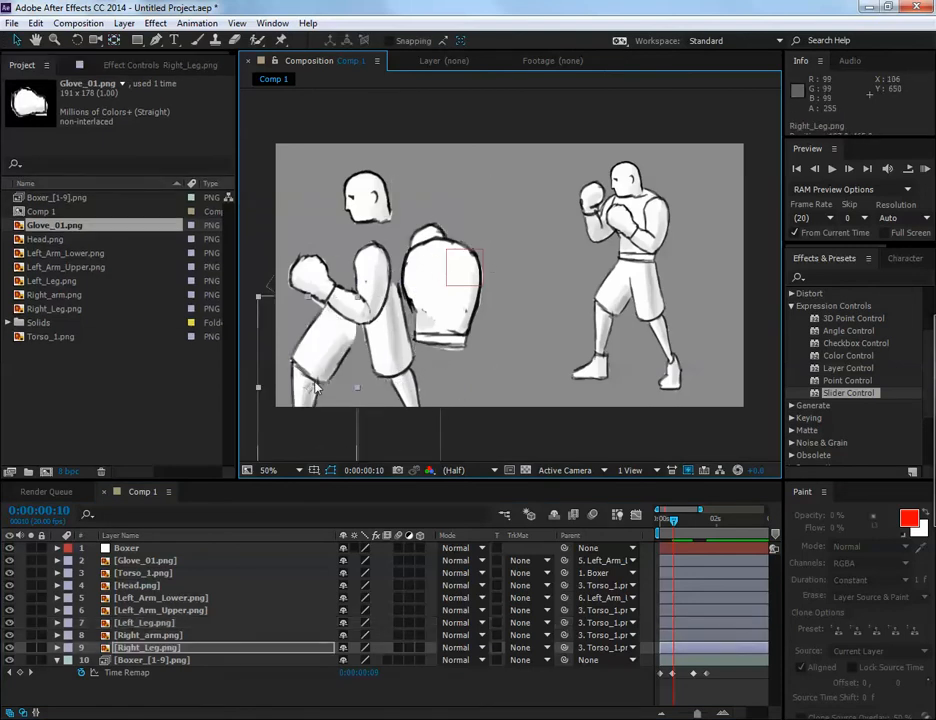
{"action": "key", "text": "y"}
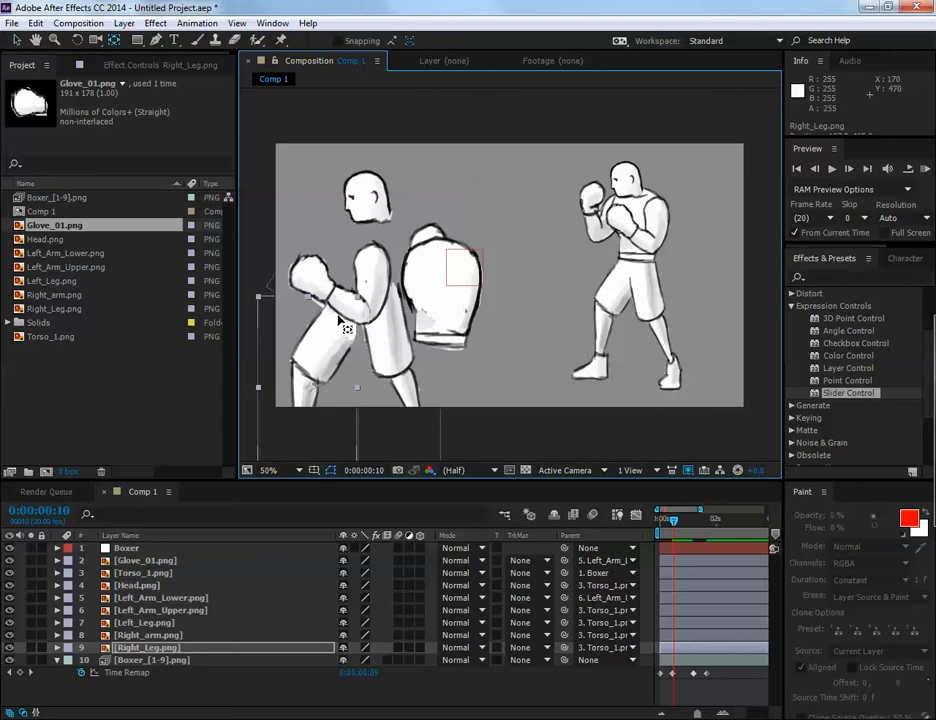
{"action": "key", "text": "v"}
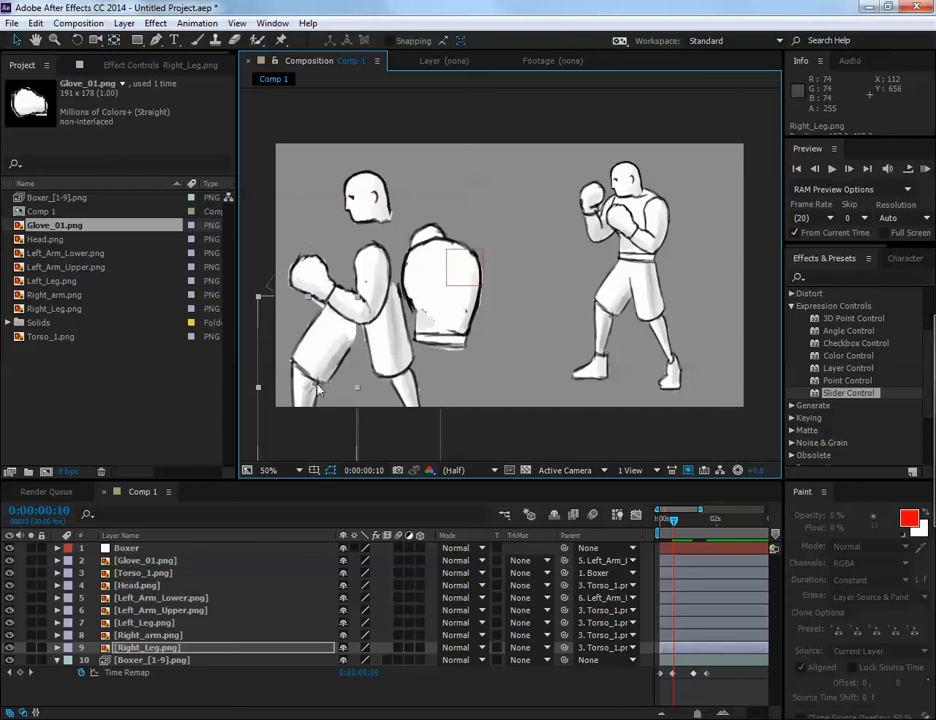
{"action": "key", "text": "y"}
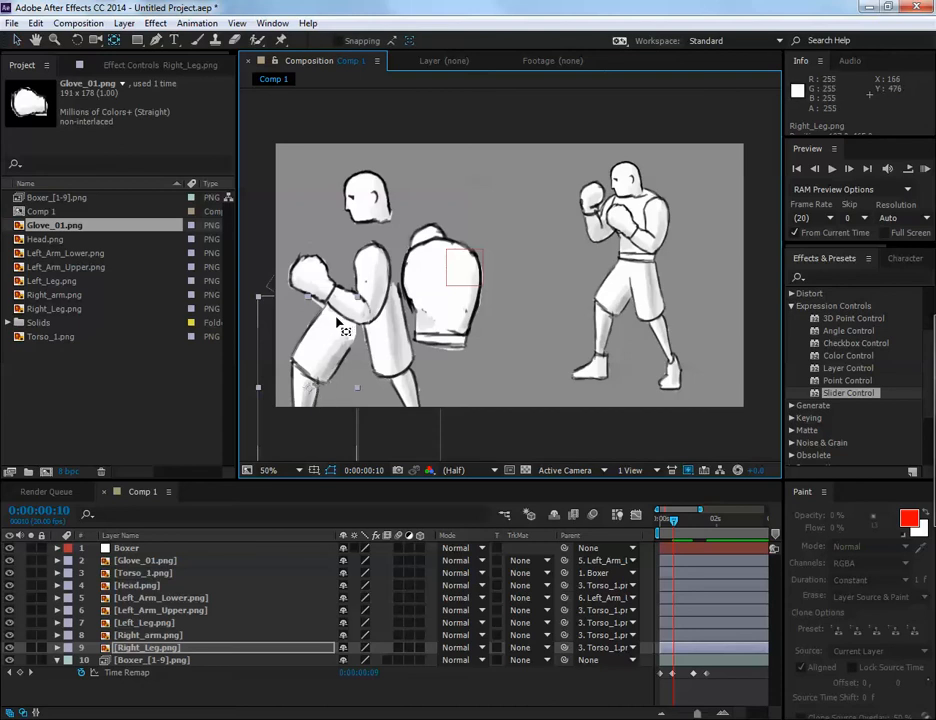
{"action": "left_click_drag", "start_coordinate": [339, 321], "coordinate": [335, 362]}
{"action": "key", "text": "v"}
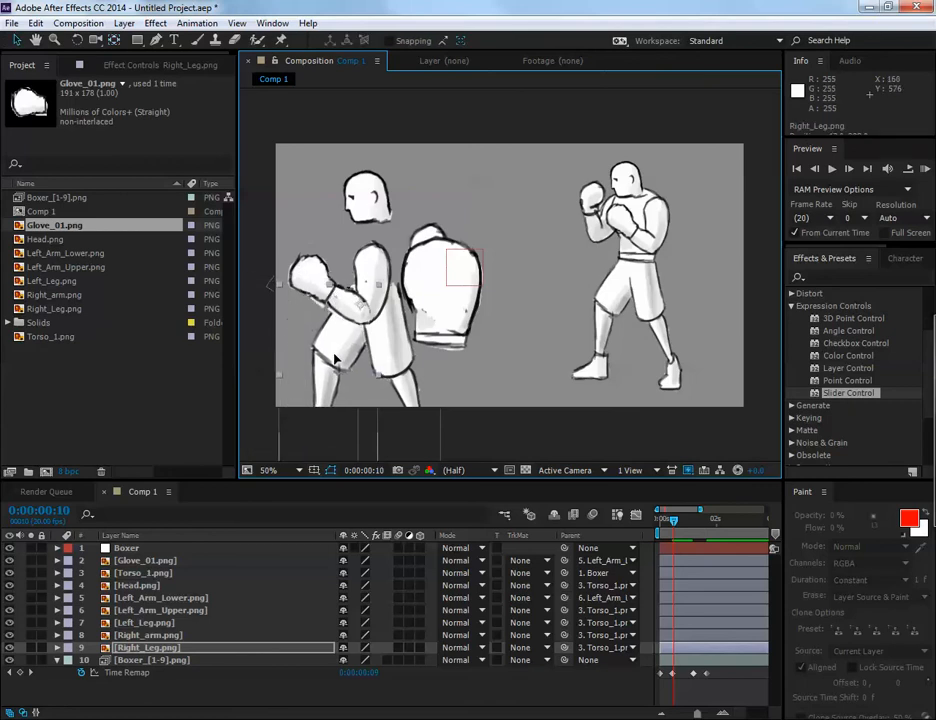
Move the left arm onto the torso's shoulder, and reorder the Torso_1.png layer to sit just below Left_Arm_Upper.png
{"action": "left_click_drag", "start_coordinate": [440, 268], "coordinate": [458, 278]}
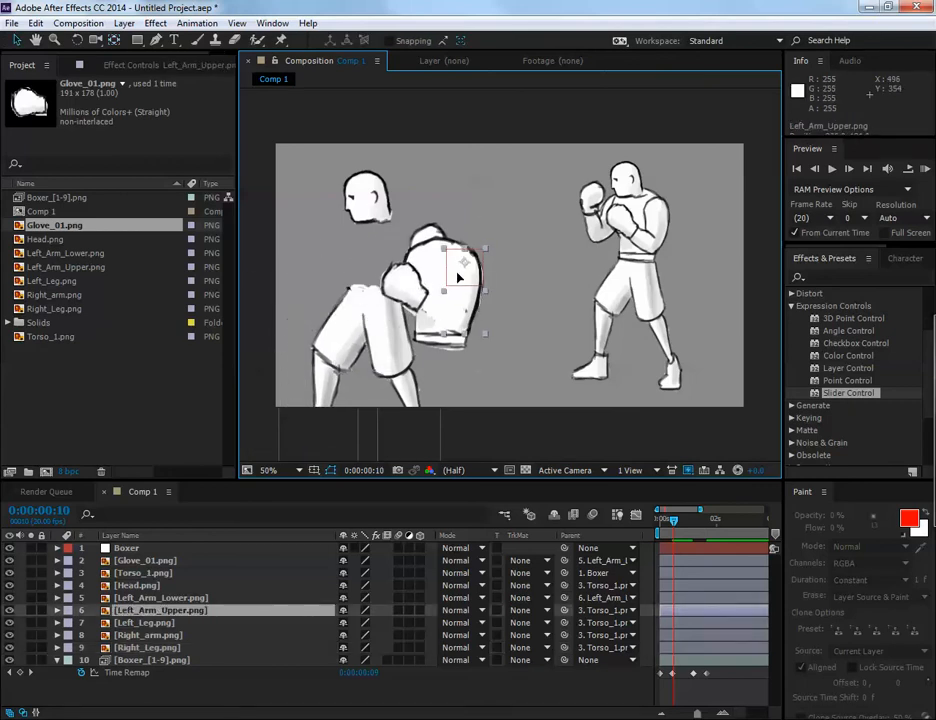
{"action": "key", "text": "Return"}
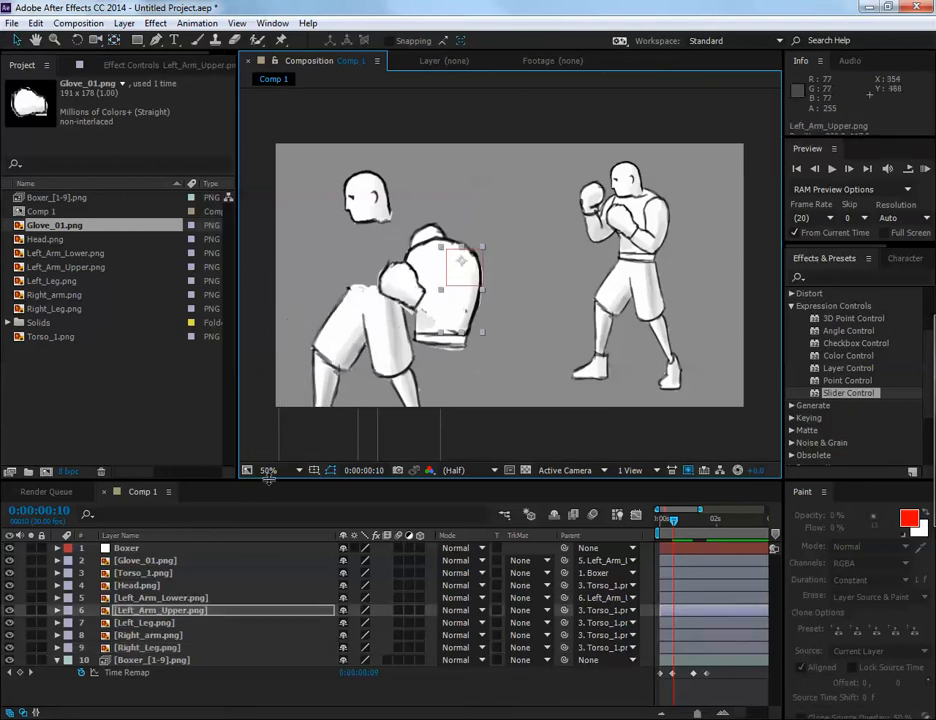
{"action": "left_click", "coordinate": [146, 598], "text": "shift"}
{"action": "left_click", "coordinate": [145, 573]}
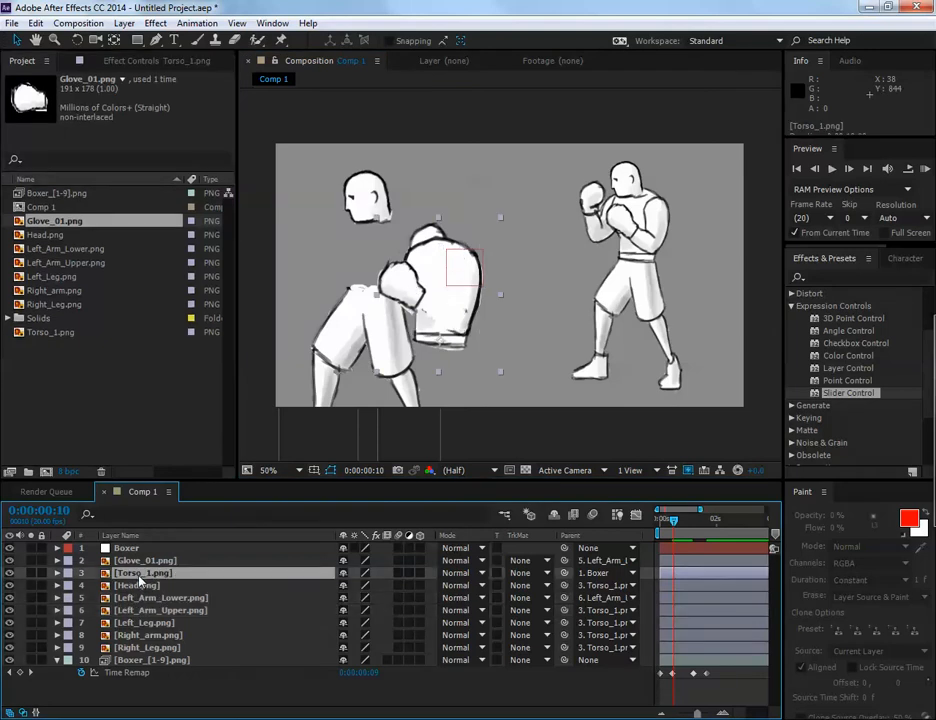
{"action": "left_click_drag", "start_coordinate": [145, 573], "coordinate": [139, 622]}
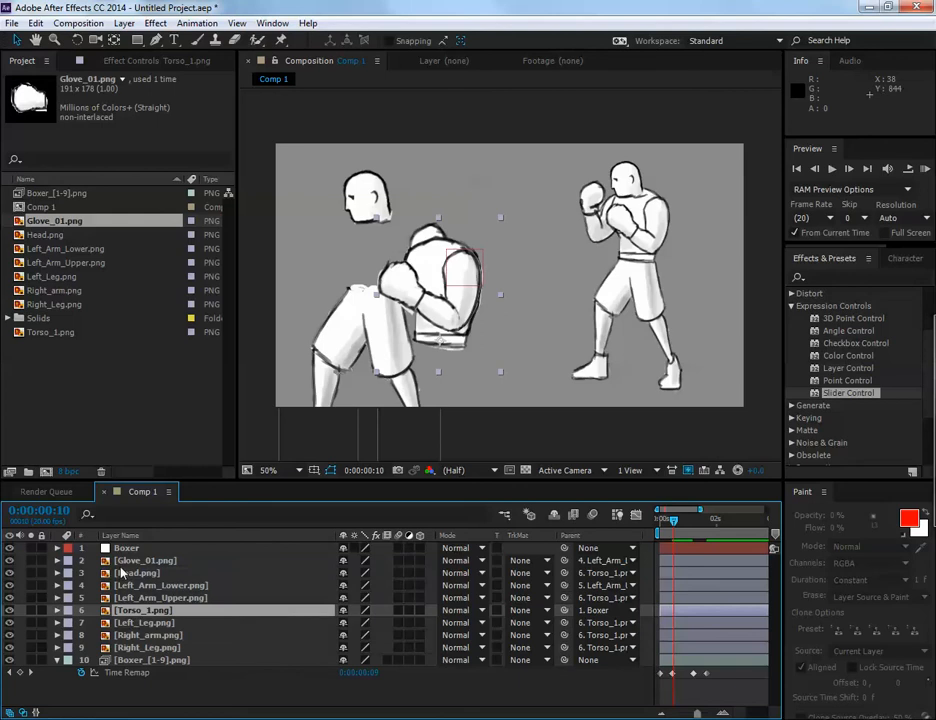
Move Head.png onto the neck at the top of the torso
{"action": "left_click", "coordinate": [121, 575]}
{"action": "left_click_drag", "start_coordinate": [373, 213], "coordinate": [428, 233]}
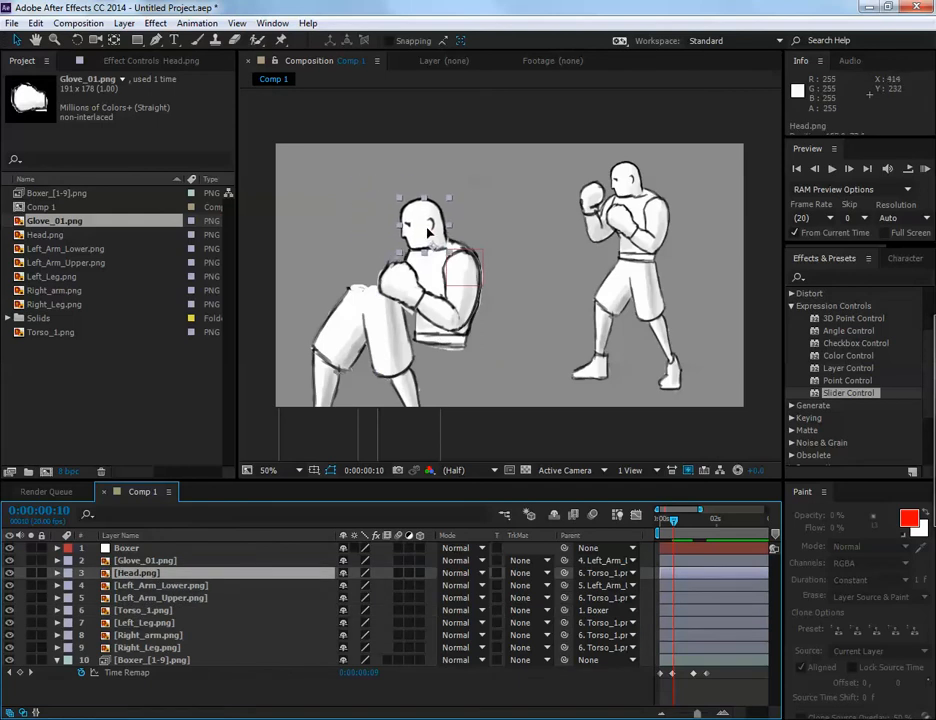
Move Right_arm.png left so its glove sits in front of the face, with its anchor point at the shoulder
{"action": "left_click", "coordinate": [145, 623]}
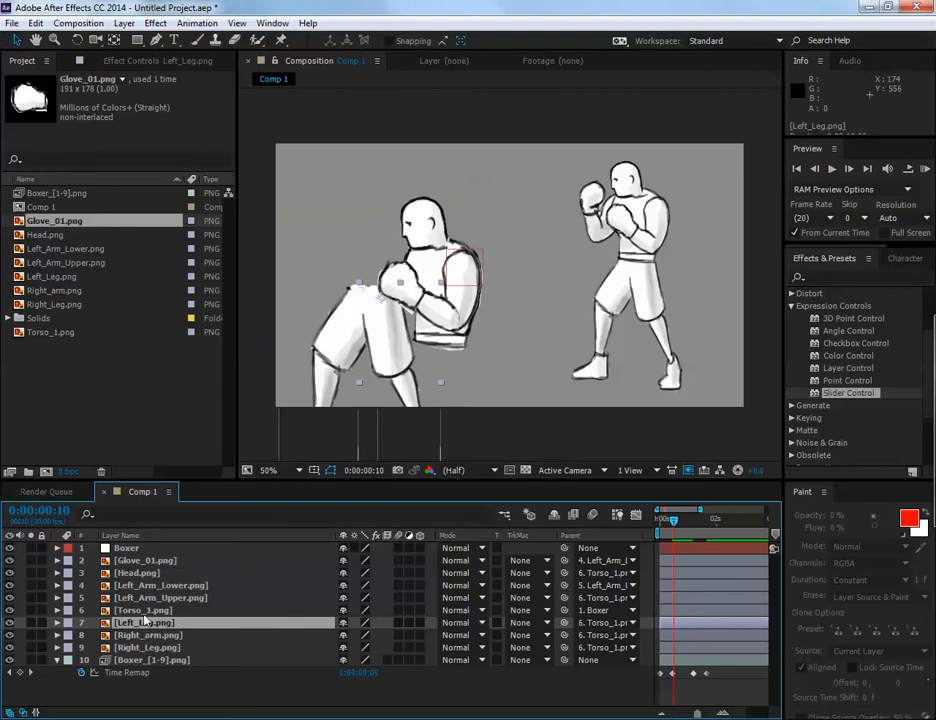
{"action": "left_click", "coordinate": [143, 648]}
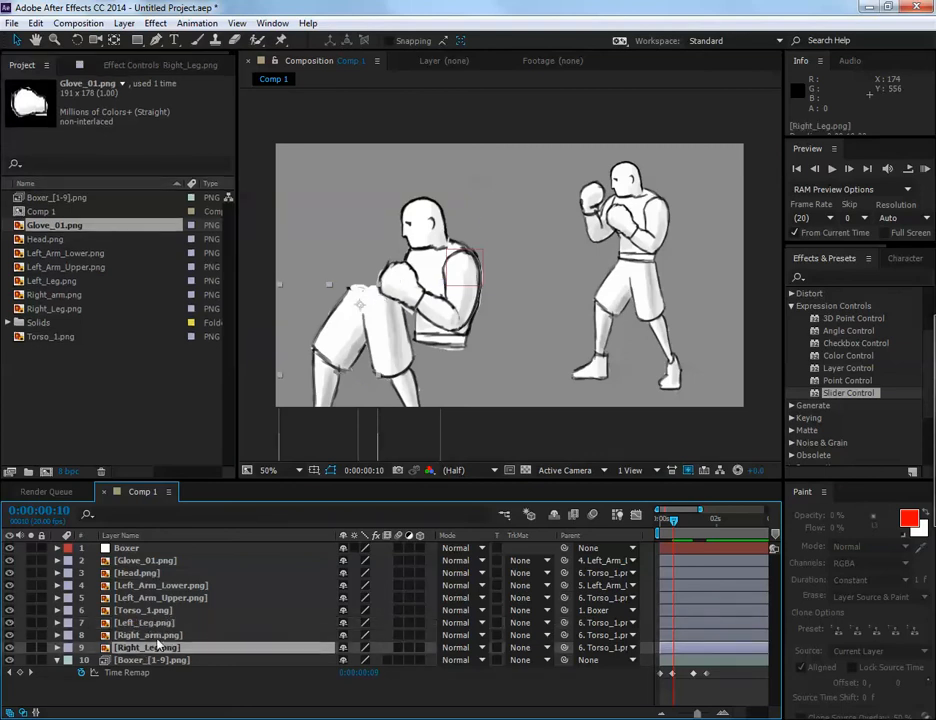
{"action": "left_click", "coordinate": [143, 635]}
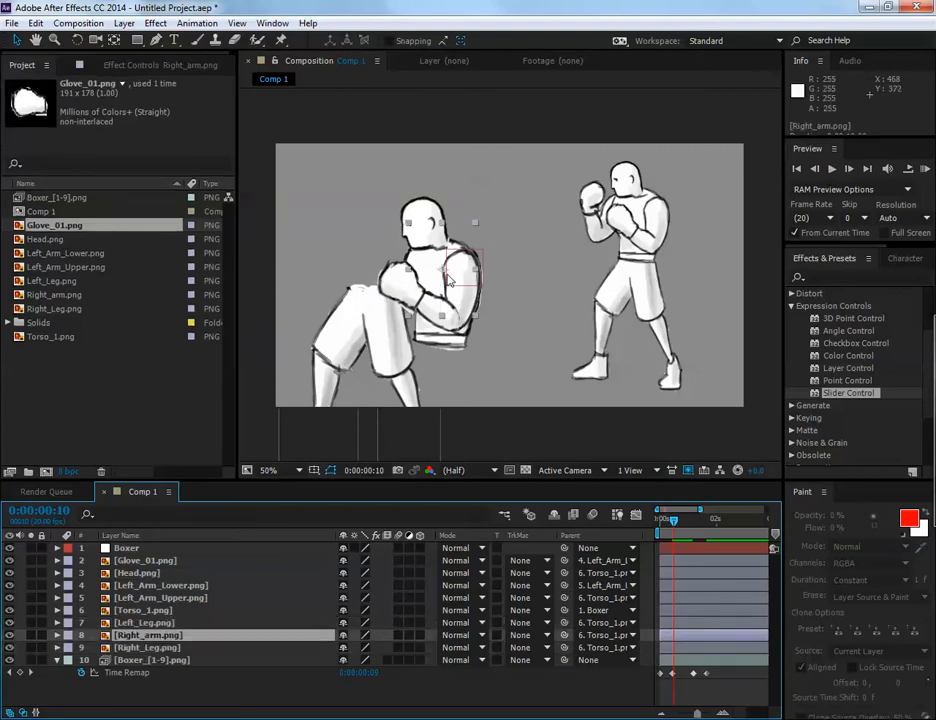
{"action": "left_click_drag", "start_coordinate": [422, 280], "coordinate": [352, 268]}
{"action": "key", "text": "ctrl+z"}
{"action": "key", "text": "ctrl+z"}
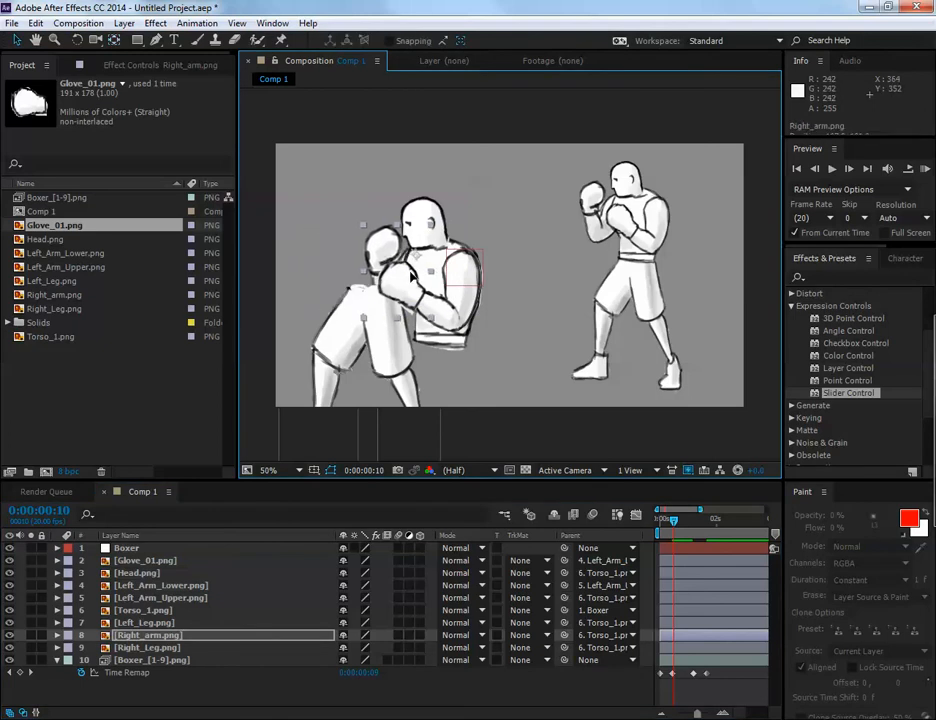
Try placing the Right_arm.png layer above Left_Arm_Upper.png in the layer stack, and undo the reorder
{"action": "left_click_drag", "start_coordinate": [190, 637], "coordinate": [190, 600]}
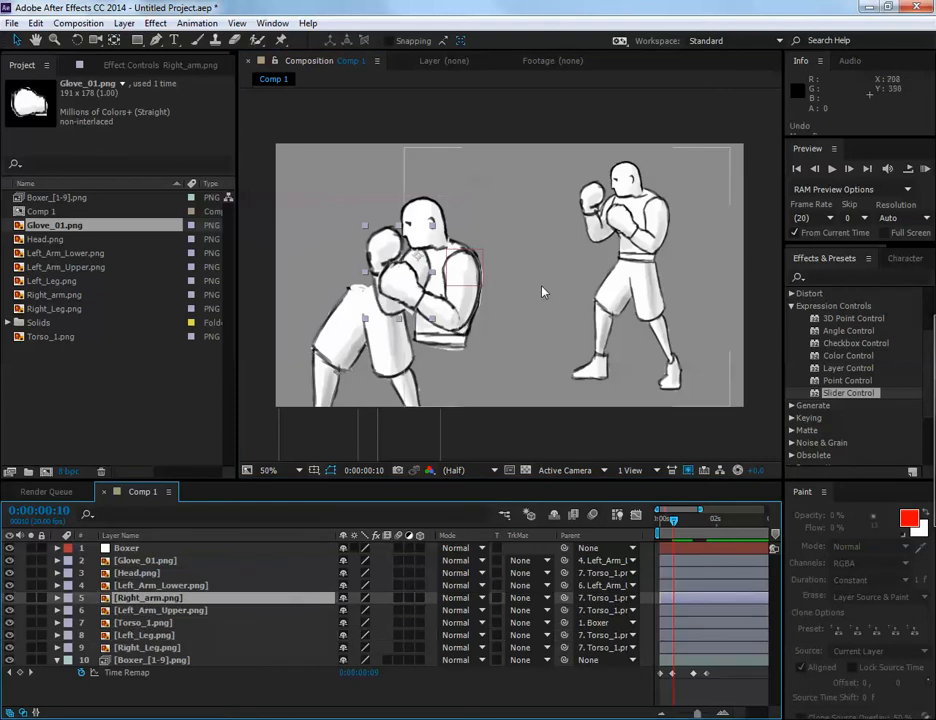
{"action": "key", "text": "ctrl+z"}
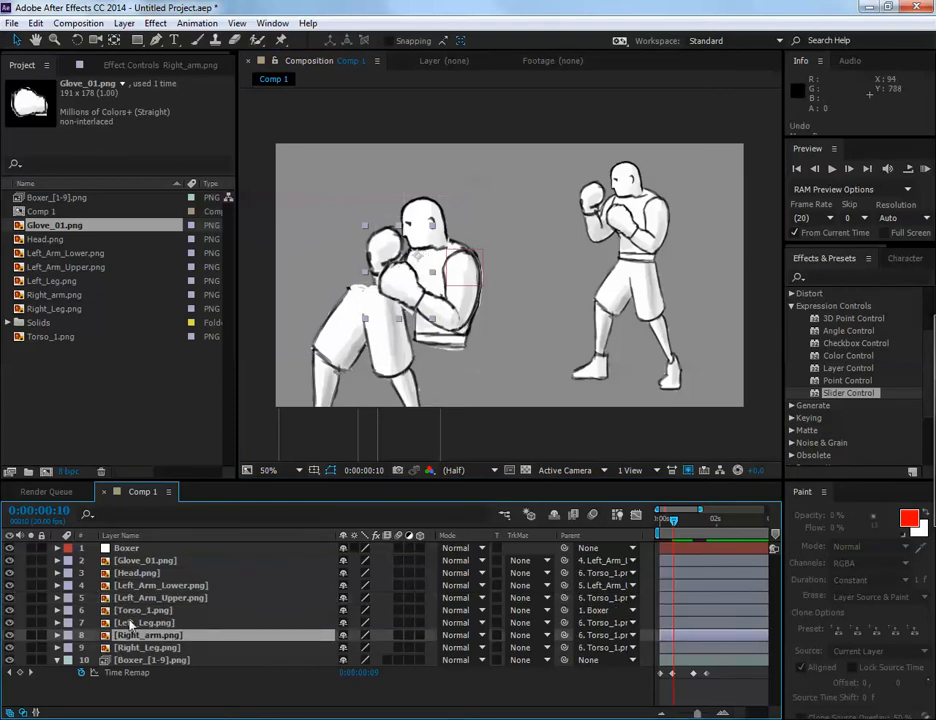
Move the whole figure up and slightly right by moving its parent layer Torso_1.png
{"action": "left_click", "coordinate": [138, 611]}
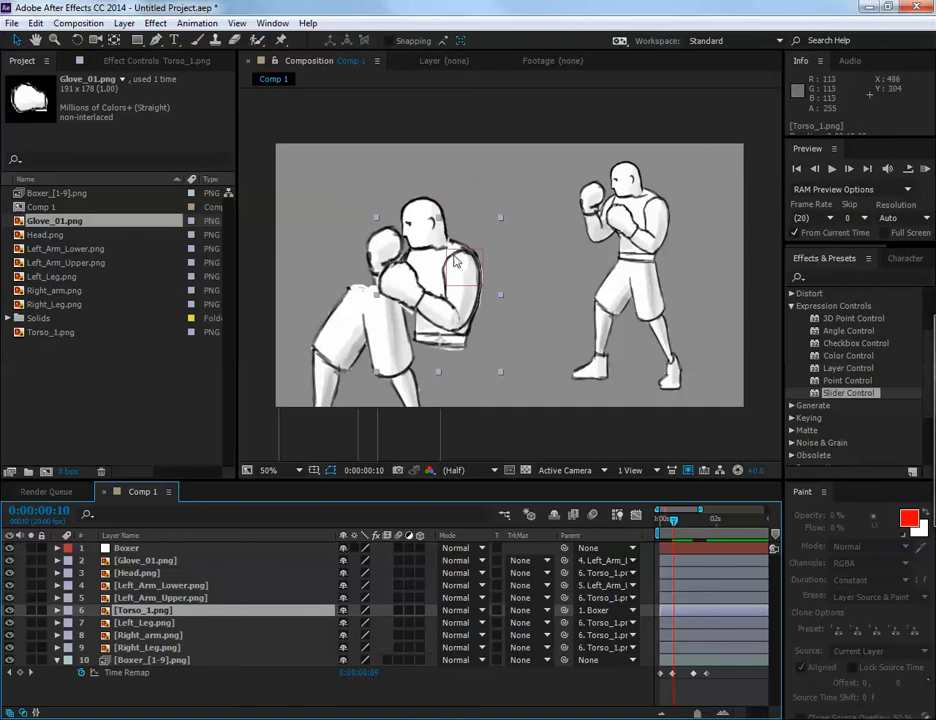
{"action": "left_click_drag", "start_coordinate": [428, 273], "coordinate": [440, 220]}
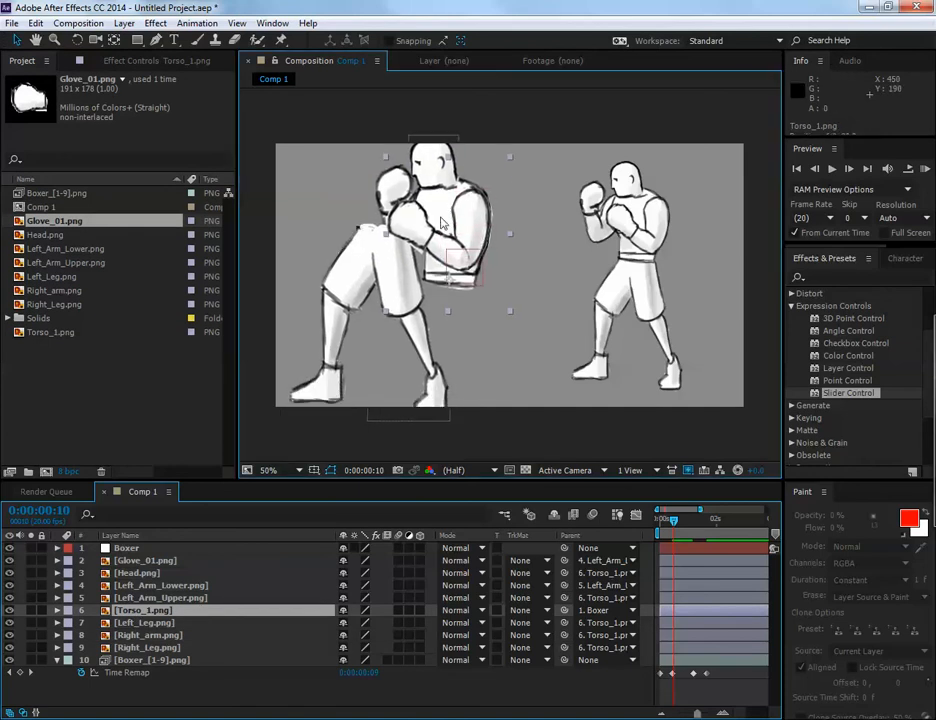
Place Left_Leg.png below Right_arm.png in the layer stack and move both legs up and right under the torso's waistband
{"action": "left_click", "coordinate": [148, 635]}
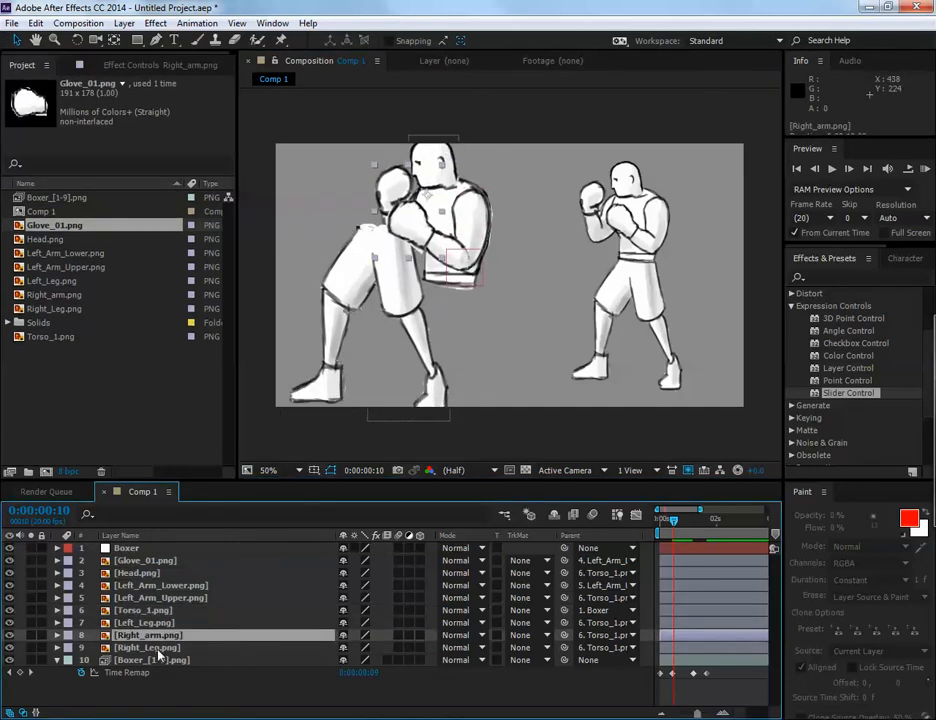
{"action": "left_click", "coordinate": [158, 648]}
{"action": "left_click", "coordinate": [145, 622], "text": "ctrl"}
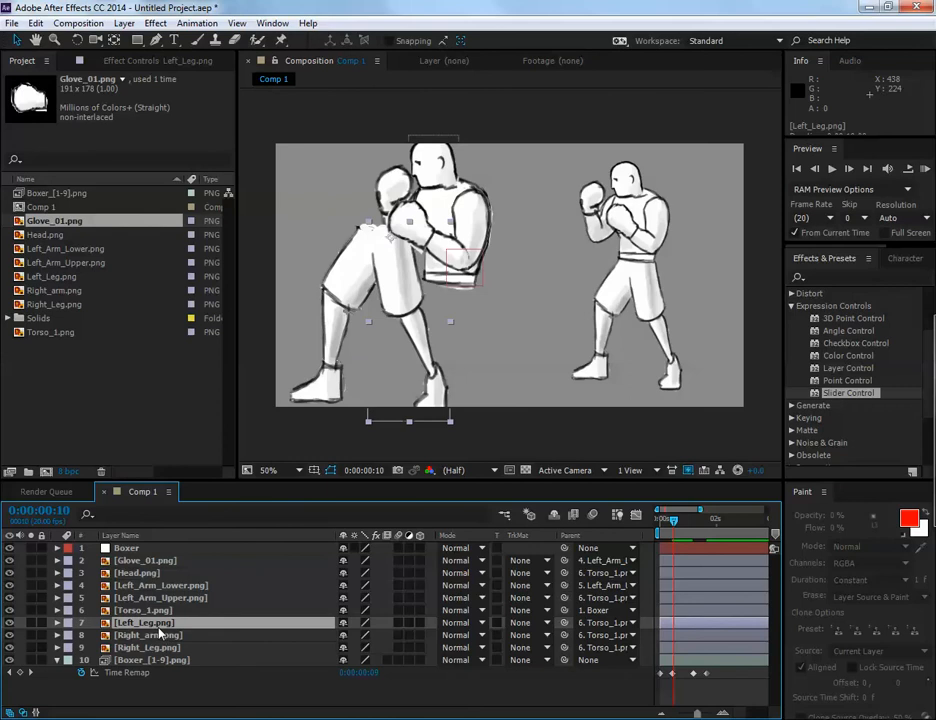
{"action": "left_click_drag", "start_coordinate": [145, 622], "coordinate": [150, 642]}
{"action": "left_click_drag", "start_coordinate": [355, 381], "coordinate": [415, 340]}
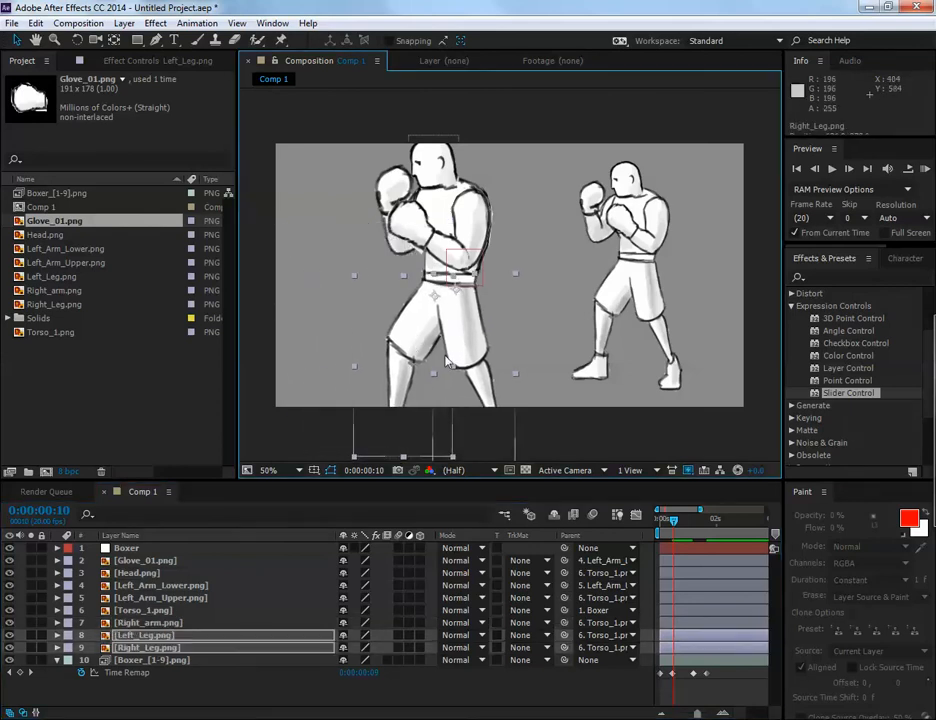
Scale the whole figure to 70% with the Boxer null and place it beside the reference boxer at a matching height
{"action": "left_click", "coordinate": [128, 548]}
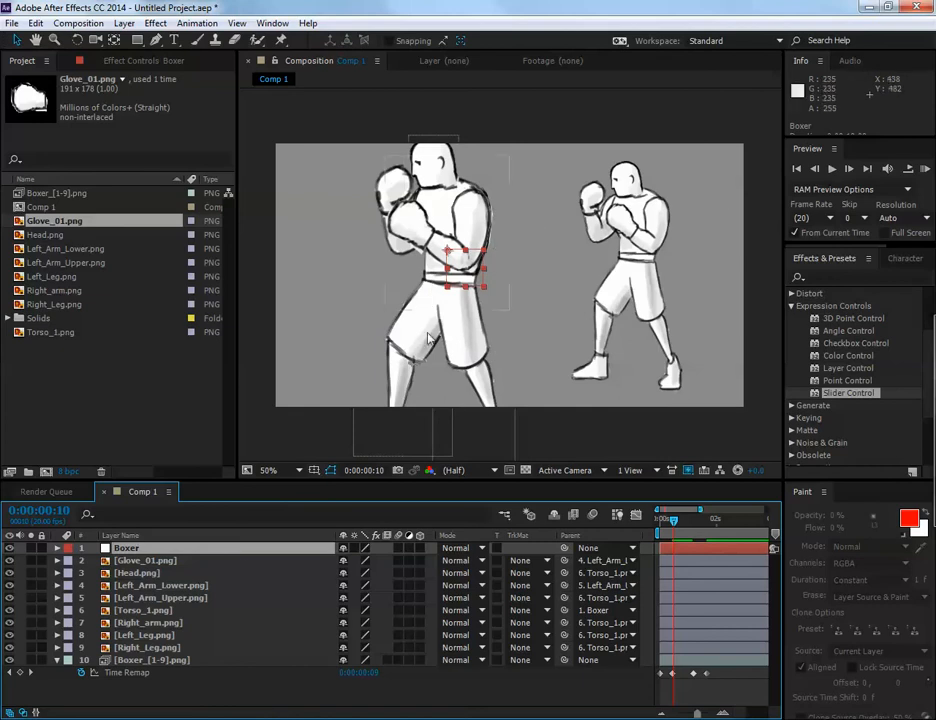
{"action": "left_click_drag", "start_coordinate": [470, 262], "coordinate": [482, 232]}
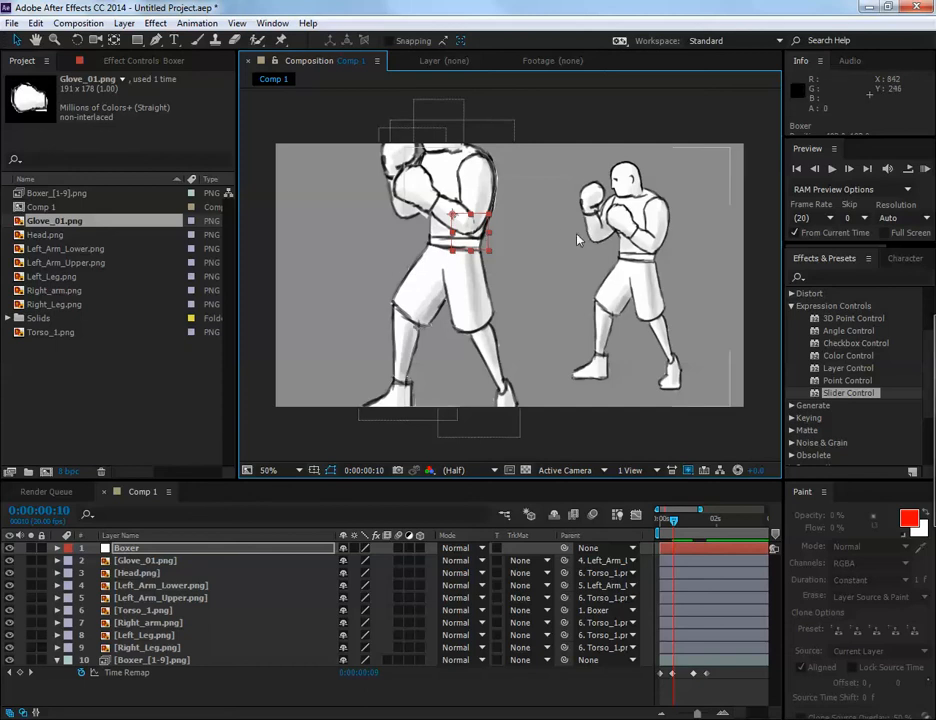
{"action": "mouse_move", "coordinate": [482, 232]}
{"action": "left_mouse_down"}
{"action": "mouse_move", "coordinate": [480, 254]}
{"action": "mouse_move", "coordinate": [488, 250]}
{"action": "left_mouse_up"}
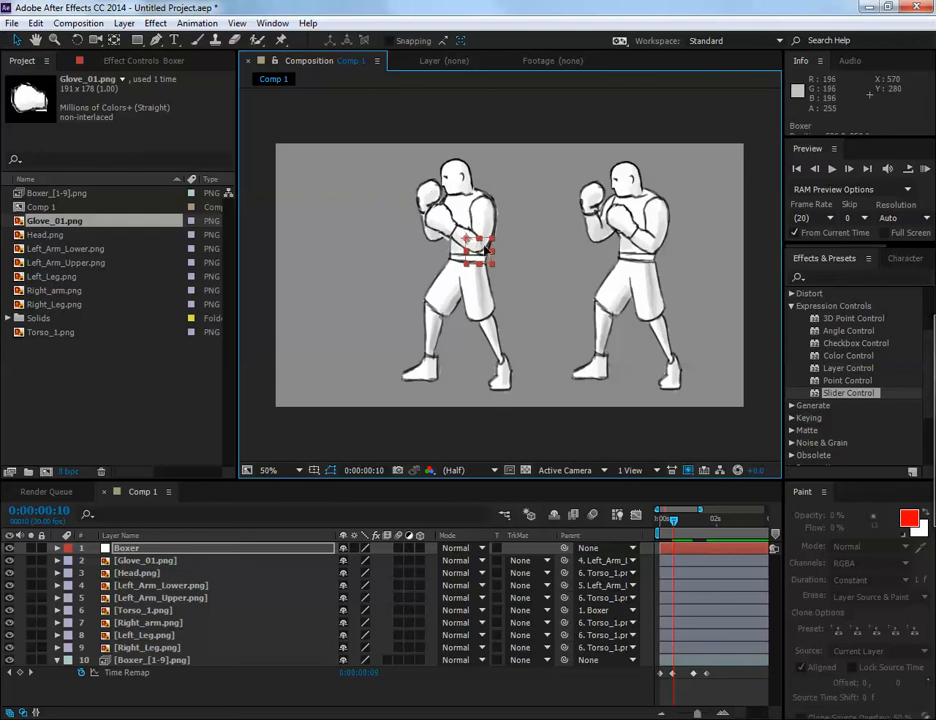
{"action": "left_click_drag", "start_coordinate": [482, 252], "coordinate": [462, 254]}
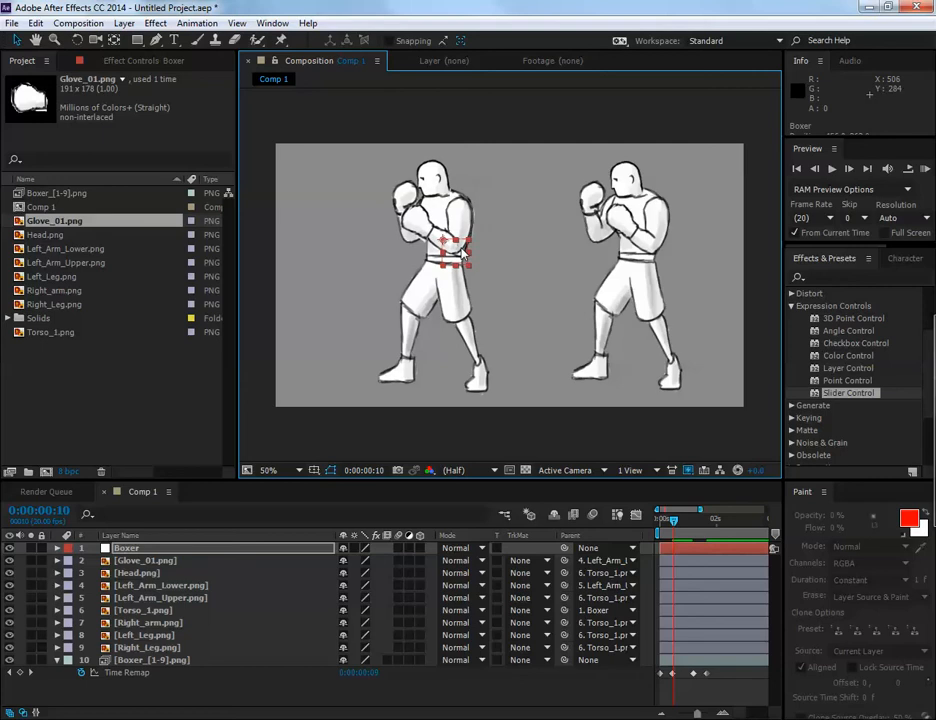
Mirror the figure horizontally by setting the Boxer null's scale to -70%, 70%
{"action": "left_click", "coordinate": [56, 549]}
{"action": "left_click", "coordinate": [70, 562]}
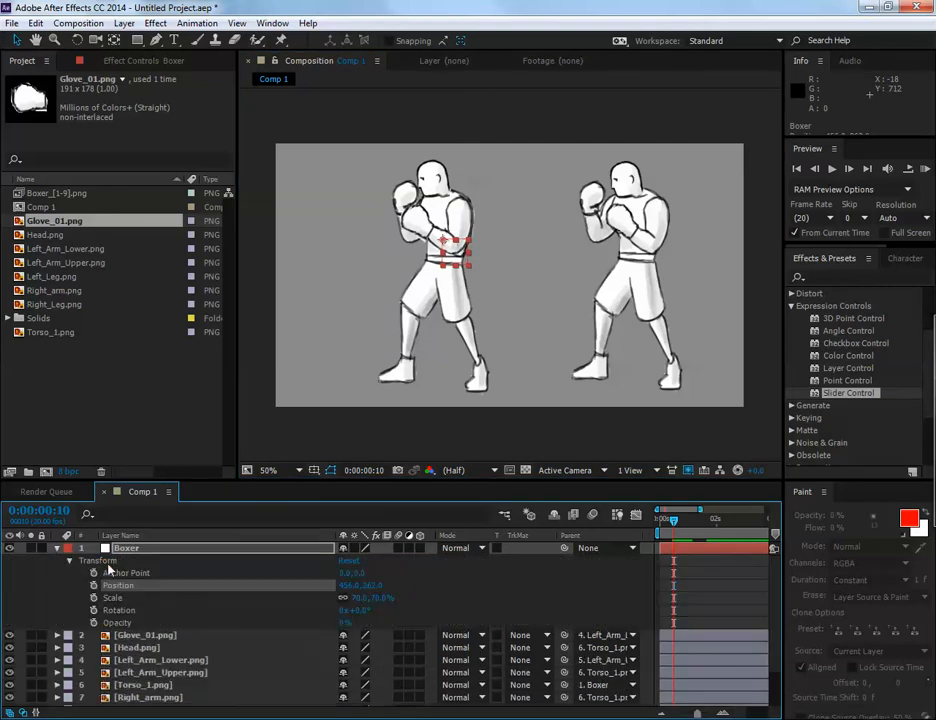
{"action": "left_click", "coordinate": [135, 600]}
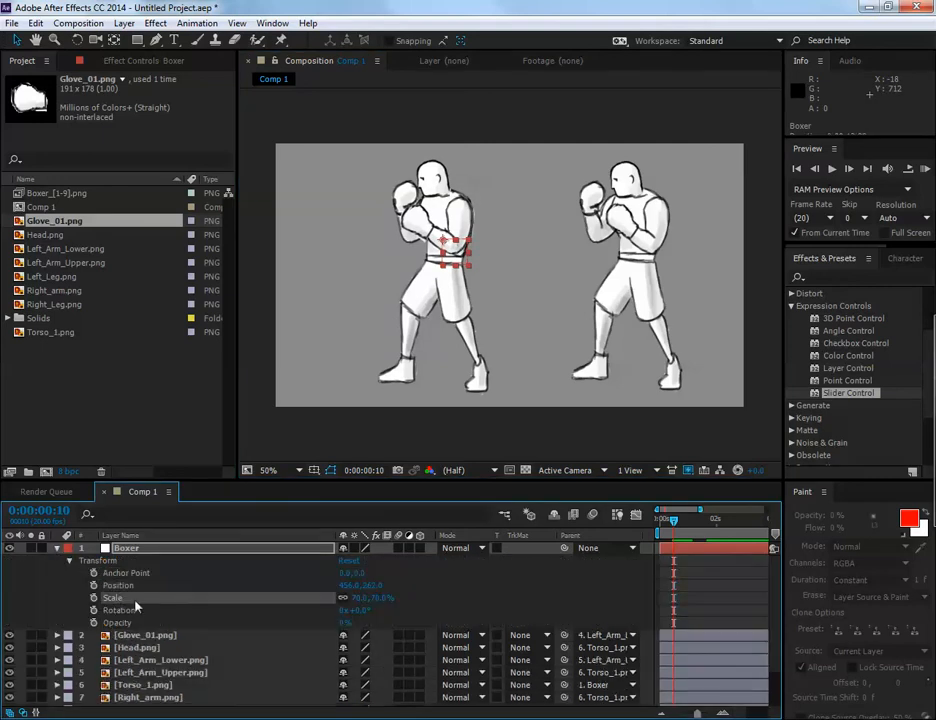
{"action": "left_click", "coordinate": [357, 597]}
{"action": "key", "text": "Return"}
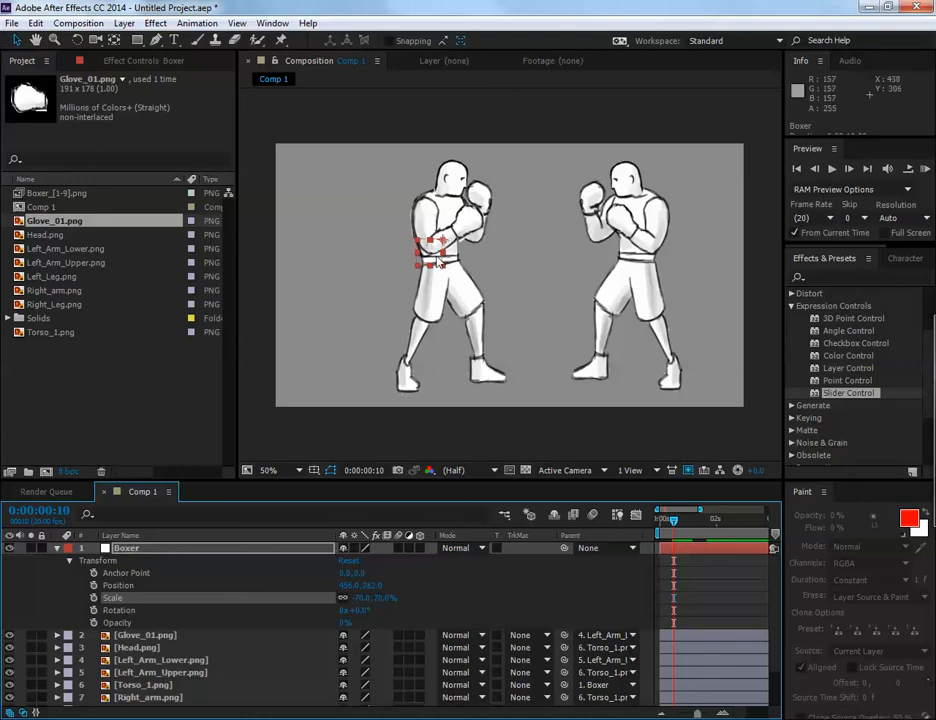
Move the Boxer null left to a position of about 370, 254 so the mirrored figure stands opposite the reference boxer
{"action": "left_click_drag", "start_coordinate": [430, 252], "coordinate": [363, 253]}
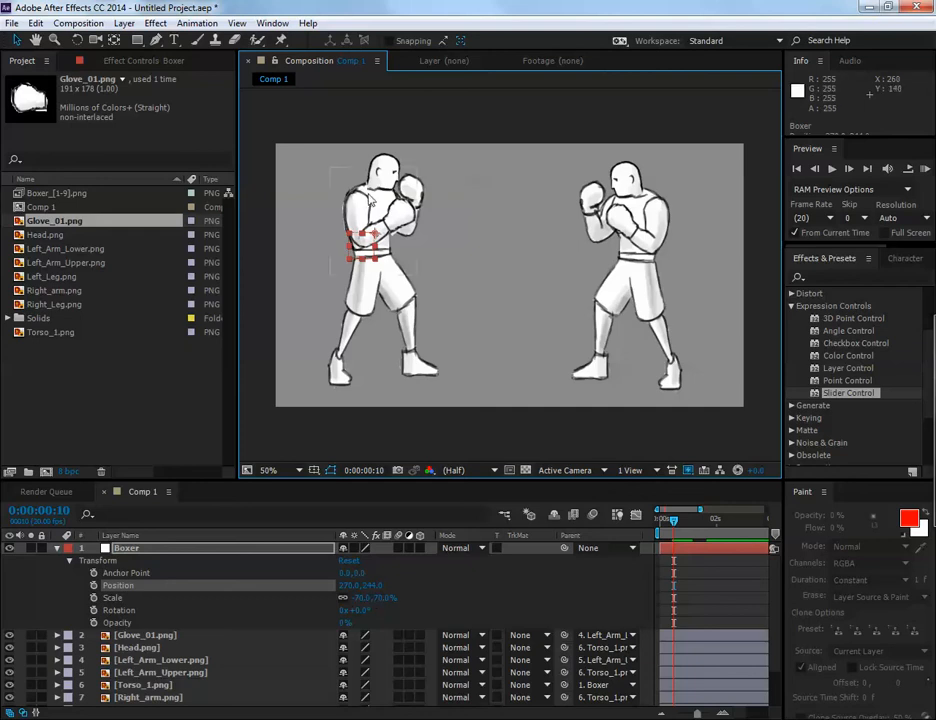
{"action": "left_click_drag", "start_coordinate": [396, 300], "coordinate": [439, 296]}
{"action": "left_click_drag", "start_coordinate": [403, 262], "coordinate": [407, 258]}
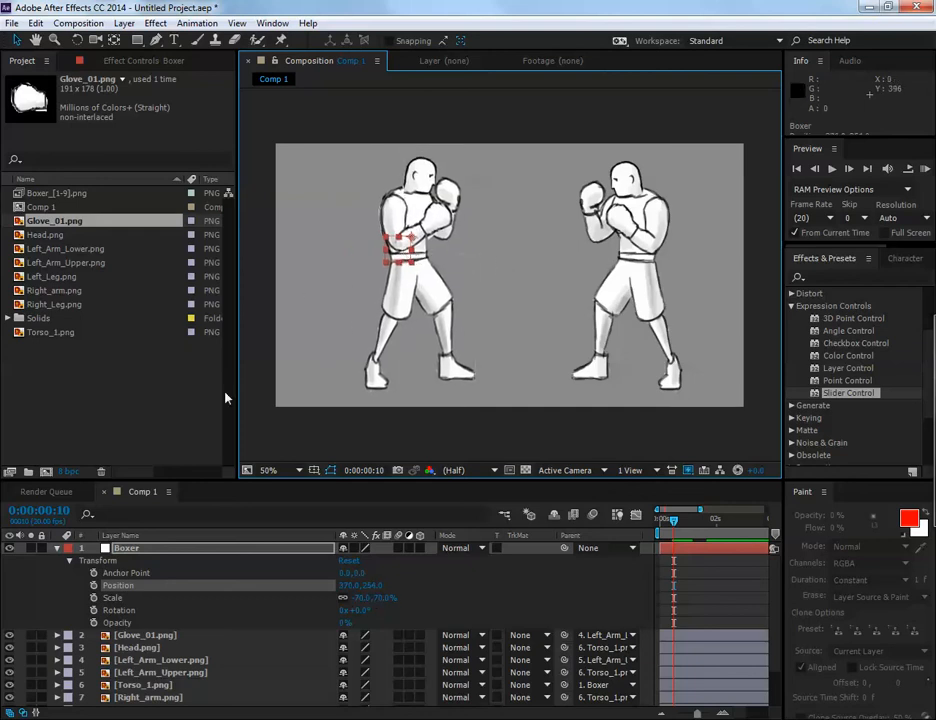
At frame 0, start Position and Rotation keyframes on Left_Arm_Upper.png
{"action": "mouse_move", "coordinate": [676, 530]}
{"action": "left_mouse_down"}
{"action": "mouse_move", "coordinate": [660, 535]}
{"action": "mouse_move", "coordinate": [675, 532]}
{"action": "left_mouse_up"}
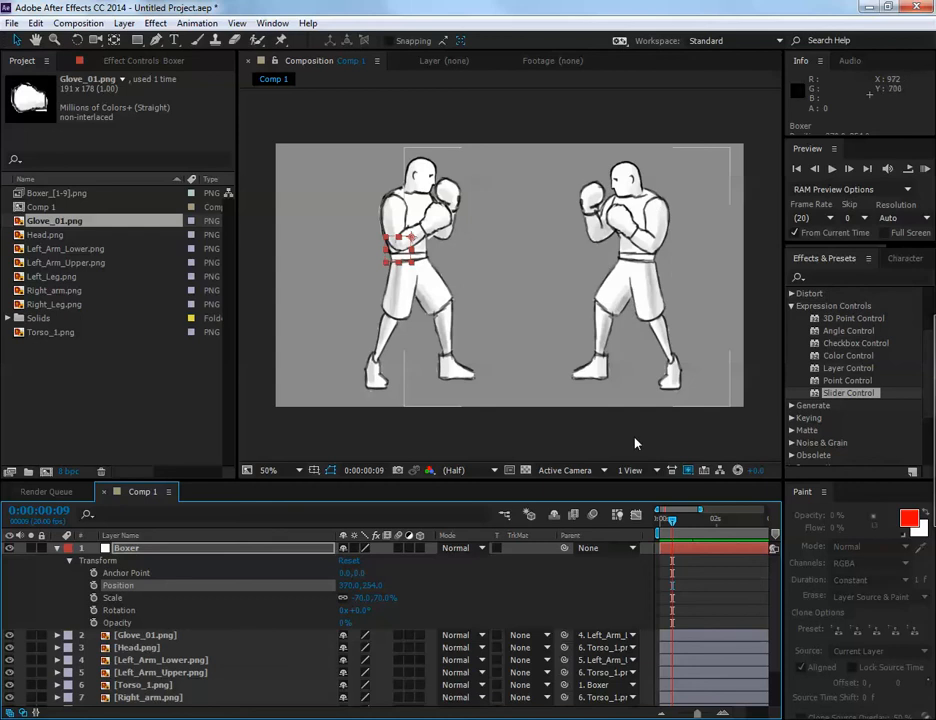
{"action": "left_click_drag", "start_coordinate": [665, 520], "coordinate": [654, 531]}
{"action": "left_click", "coordinate": [406, 208]}
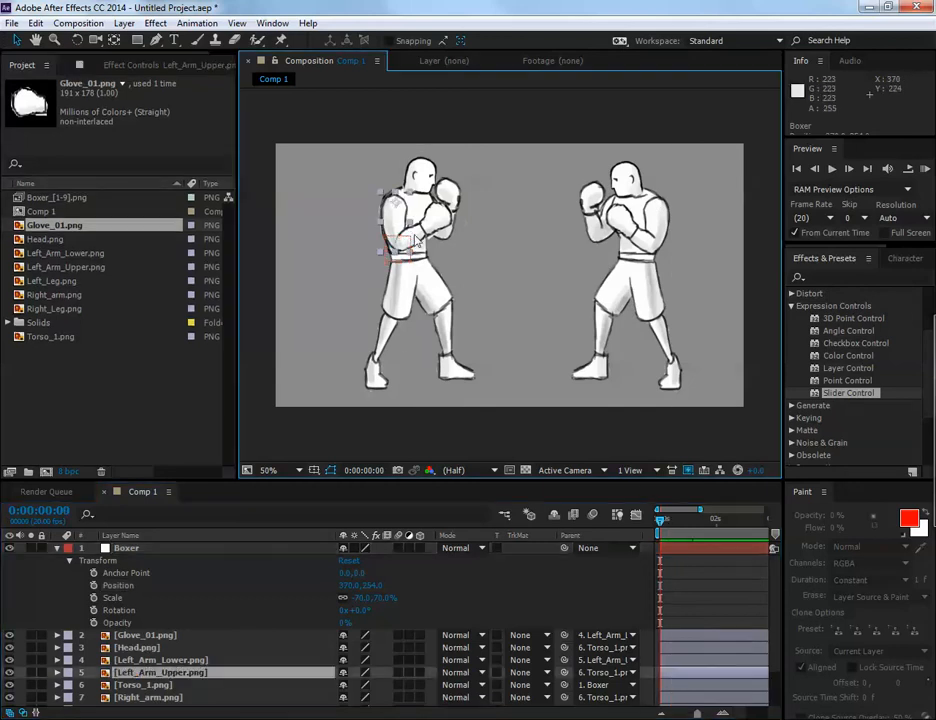
{"action": "left_click", "coordinate": [426, 238]}
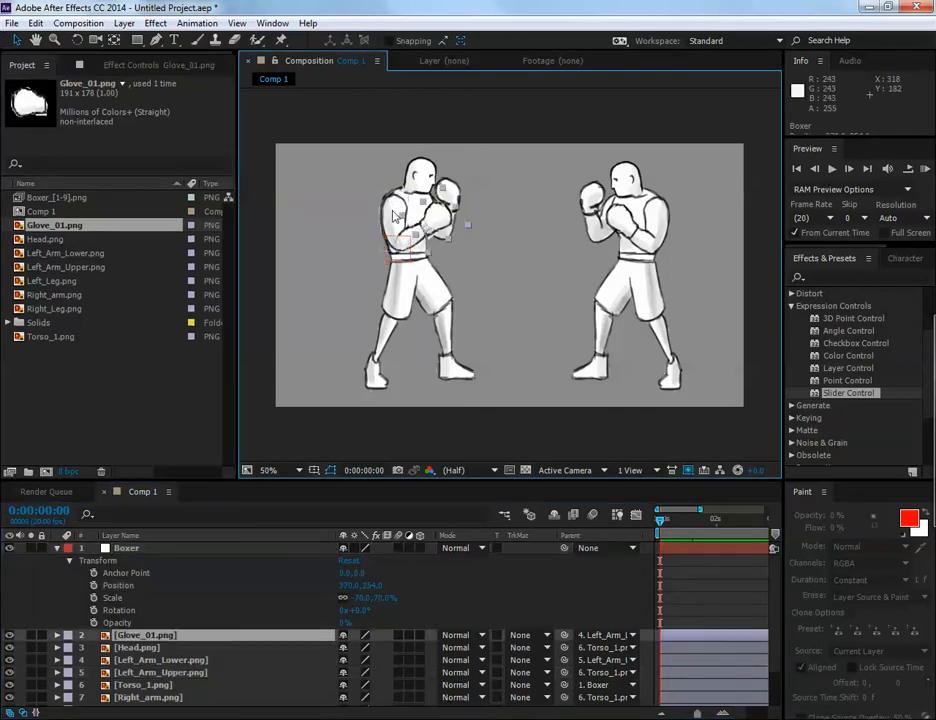
{"action": "left_click", "coordinate": [412, 226]}
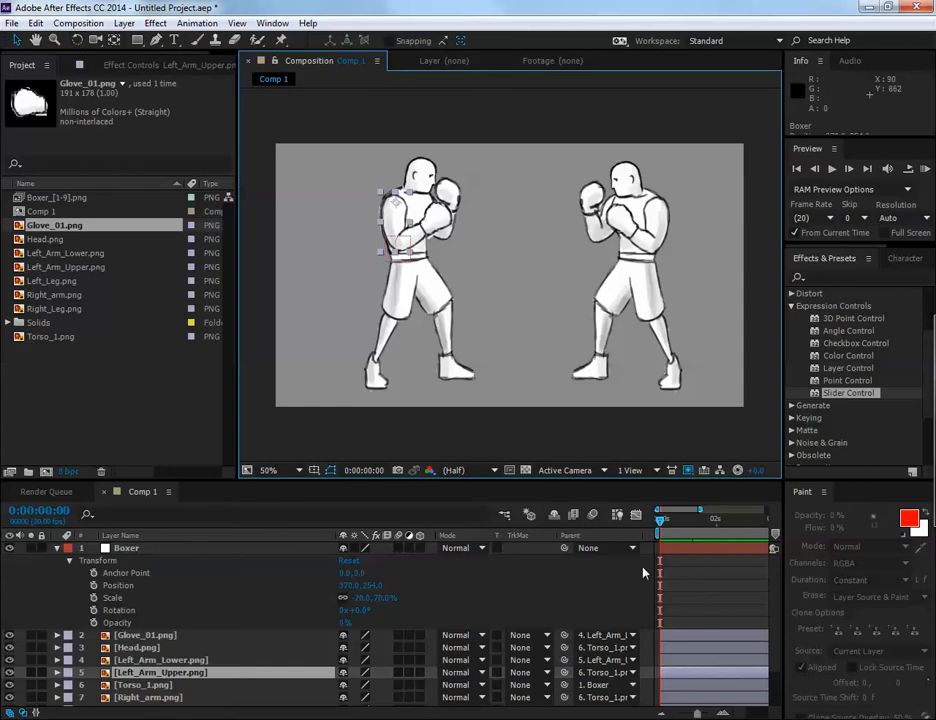
{"action": "scroll", "coordinate": [688, 638], "scroll_direction": "down", "scroll_amount": 1}
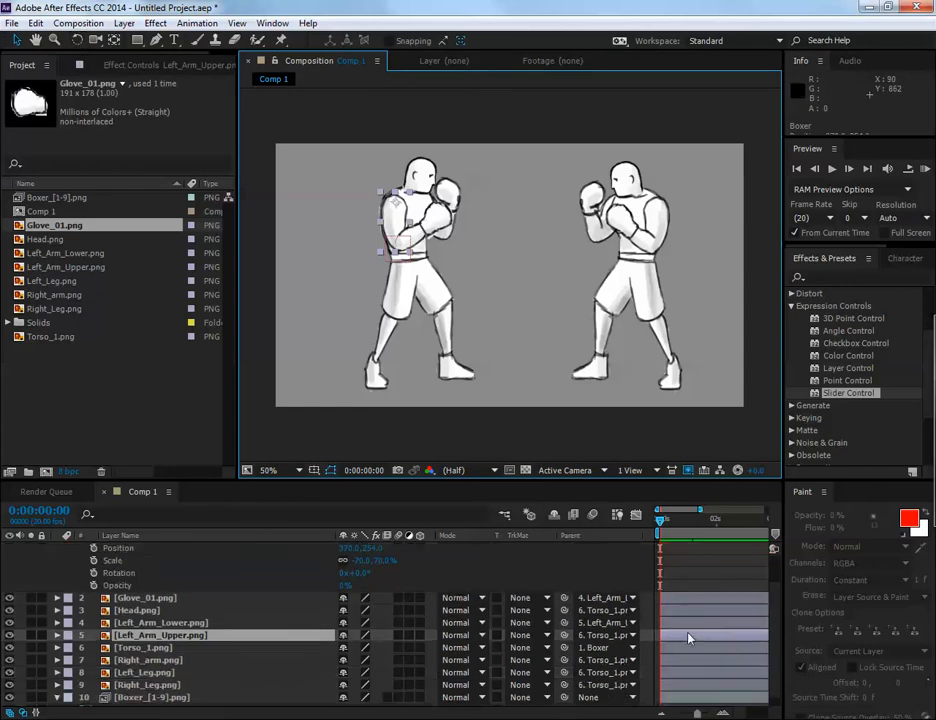
{"action": "left_click", "coordinate": [57, 636]}
{"action": "left_click", "coordinate": [69, 648]}
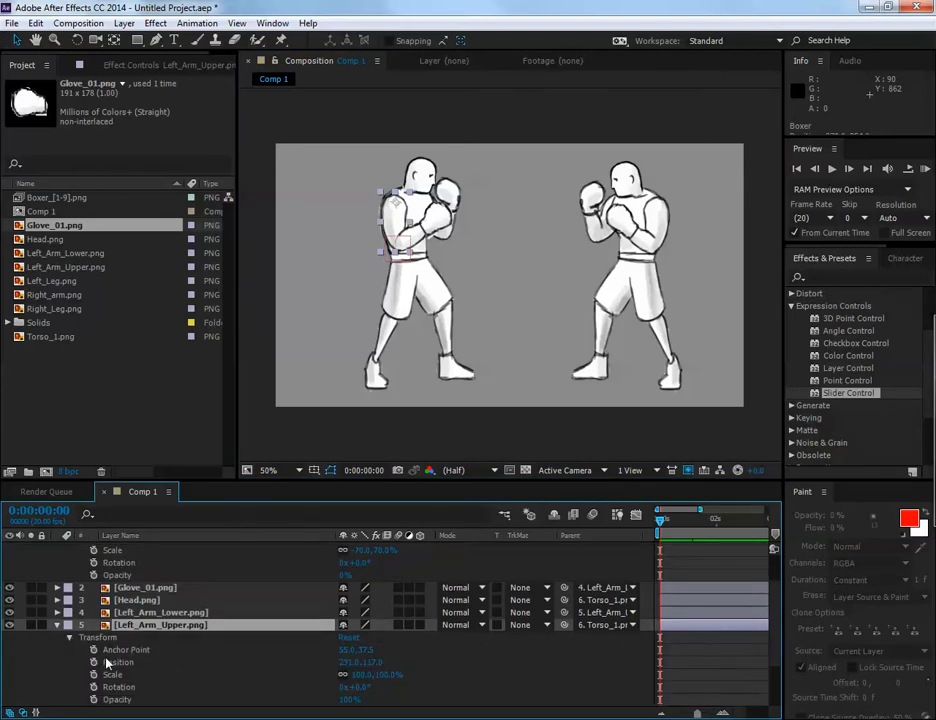
{"action": "left_click", "coordinate": [93, 662]}
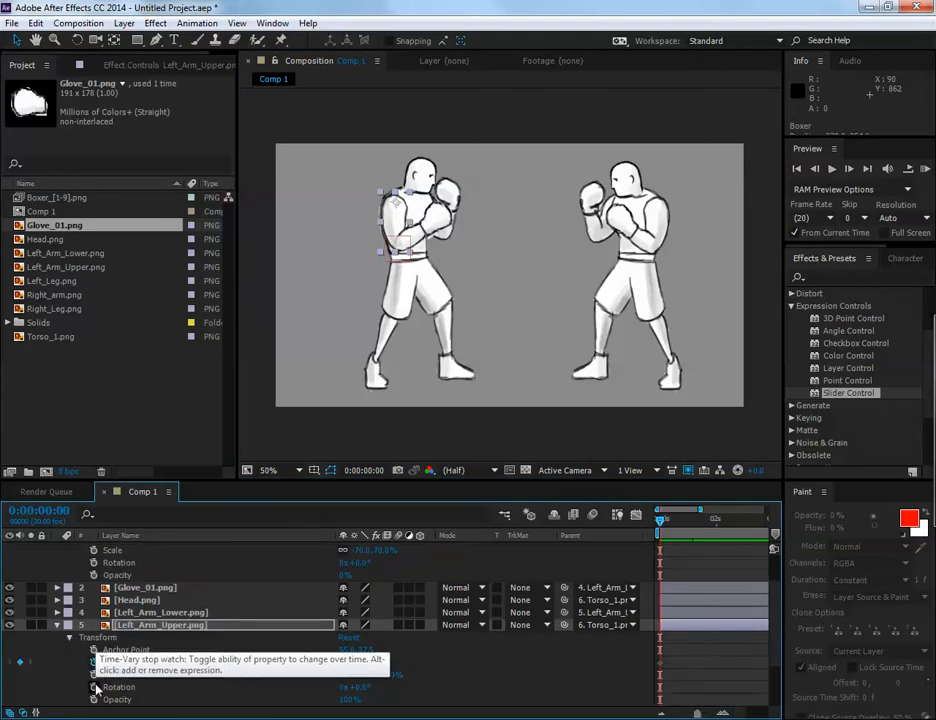
{"action": "left_click", "coordinate": [93, 687]}
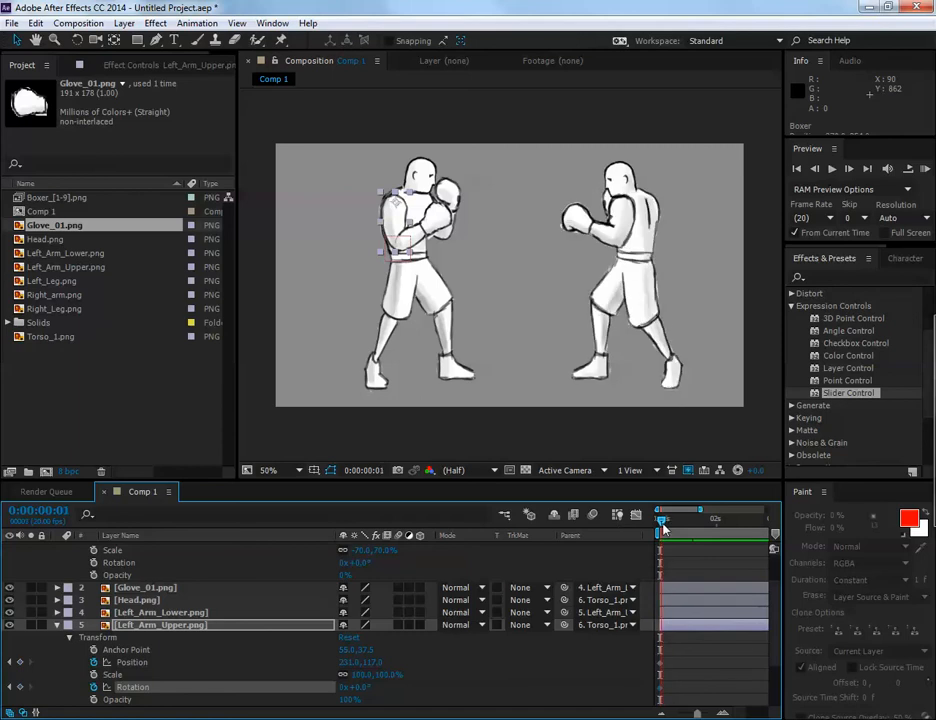
At frame 3, rotate Left_Arm_Upper.png to about 69.5° and Left_Arm_Lower.png to about -84.5° to extend the arm toward the opponent
{"action": "left_click_drag", "start_coordinate": [658, 526], "coordinate": [663, 526]}
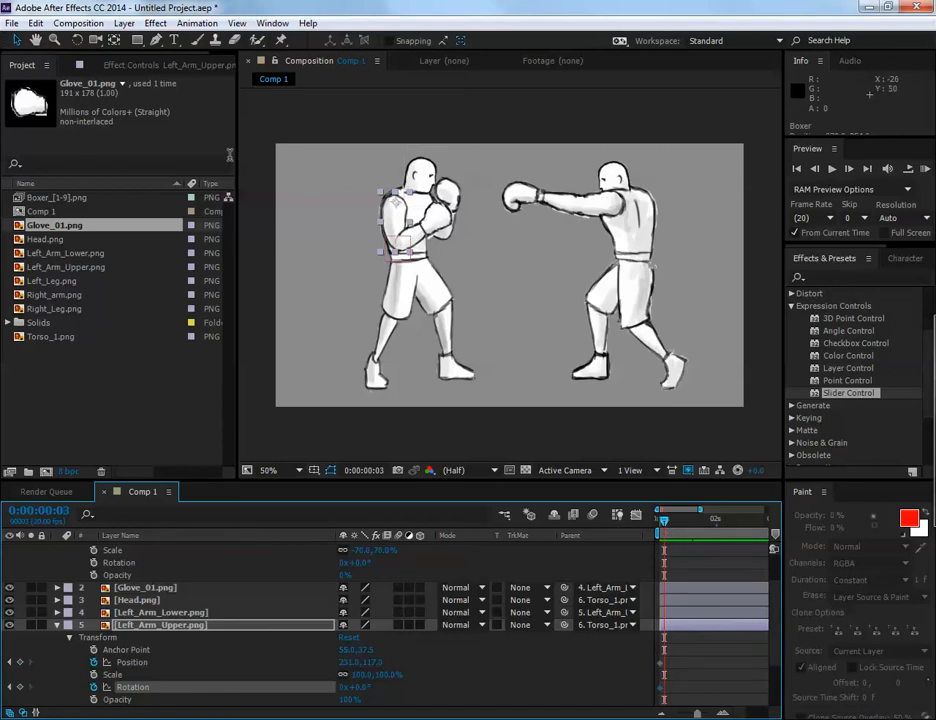
{"action": "left_click", "coordinate": [77, 40]}
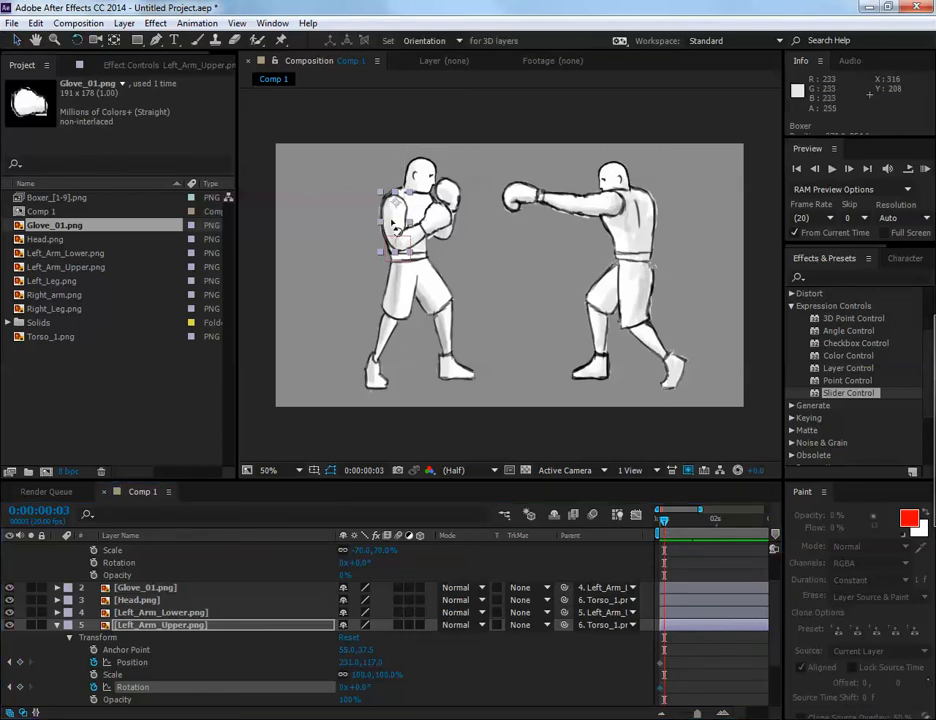
{"action": "left_click_drag", "start_coordinate": [397, 194], "coordinate": [452, 204]}
{"action": "left_click", "coordinate": [438, 207]}
{"action": "left_click", "coordinate": [402, 212]}
{"action": "left_click", "coordinate": [460, 210]}
{"action": "left_click", "coordinate": [448, 207]}
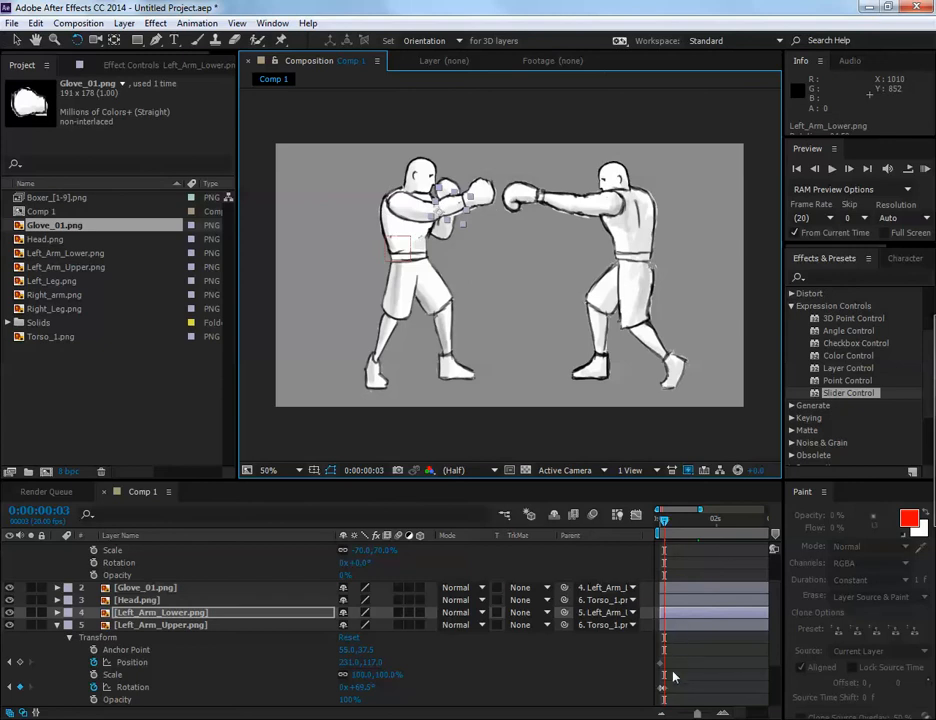
At frame 0, start Position and Rotation keyframes on Left_Arm_Lower.png and rotate the forearm to about -6.2° into the guard pose
{"action": "scroll", "coordinate": [673, 677], "scroll_direction": "up", "scroll_amount": 3}
{"action": "left_click_drag", "start_coordinate": [673, 677], "coordinate": [740, 662]}
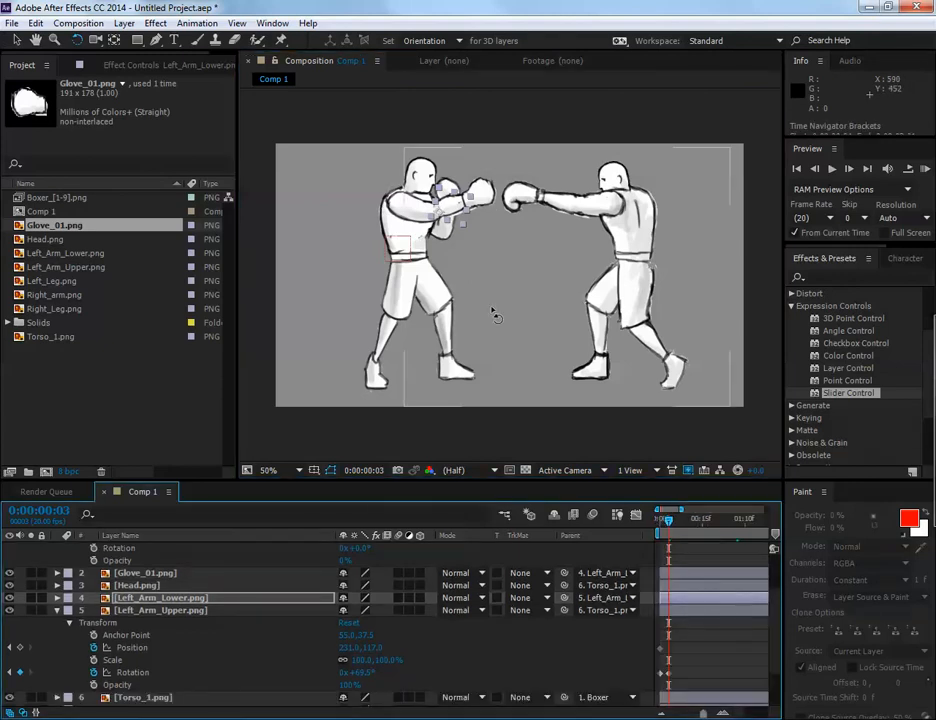
{"action": "left_click_drag", "start_coordinate": [665, 523], "coordinate": [659, 522]}
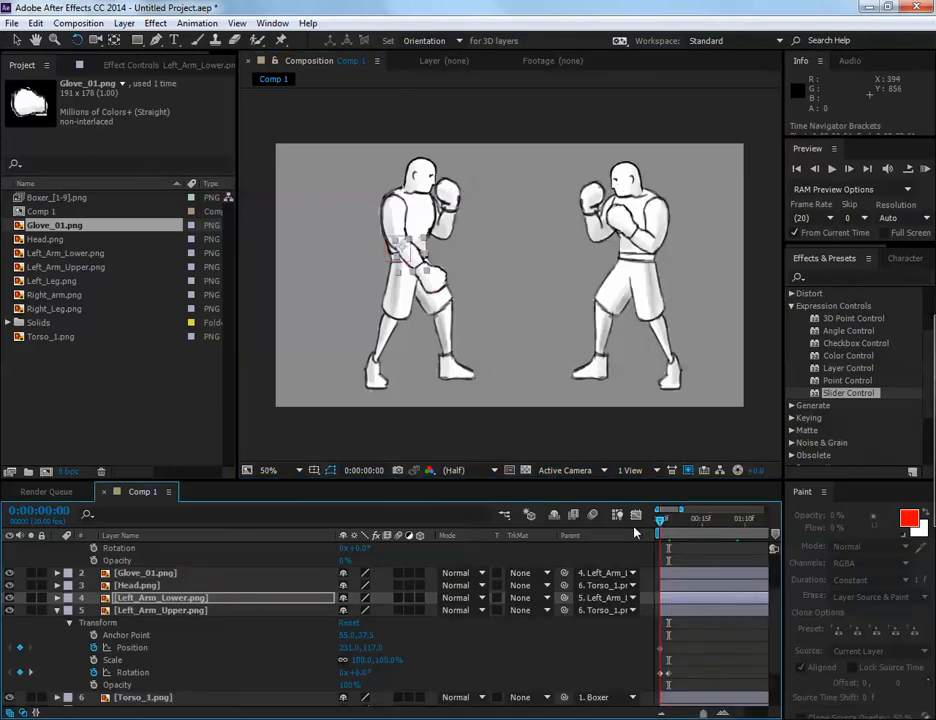
{"action": "left_click", "coordinate": [150, 610]}
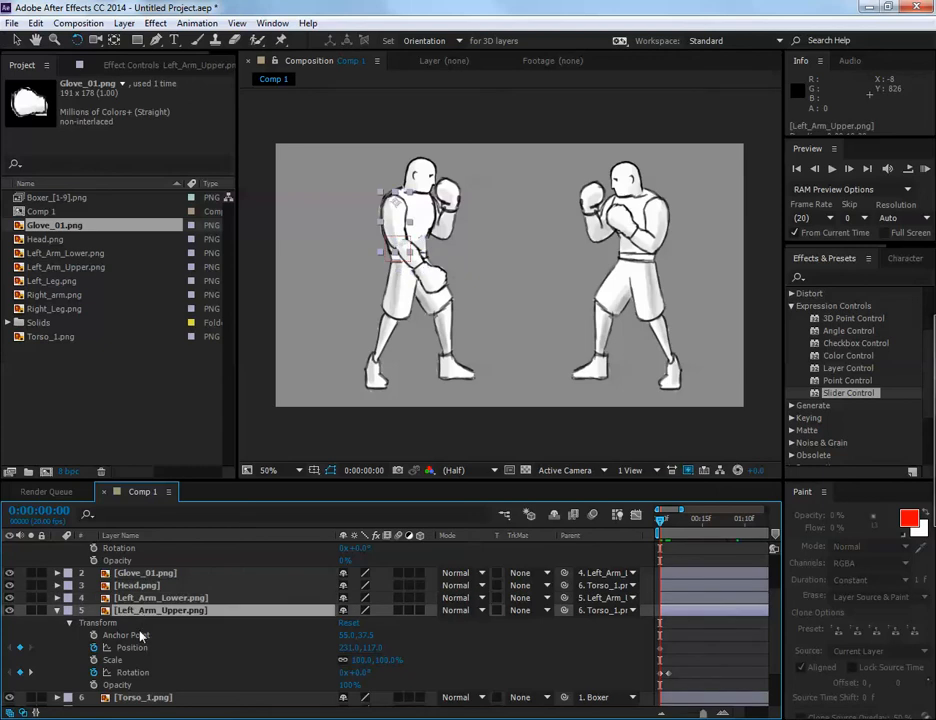
{"action": "left_click", "coordinate": [122, 599]}
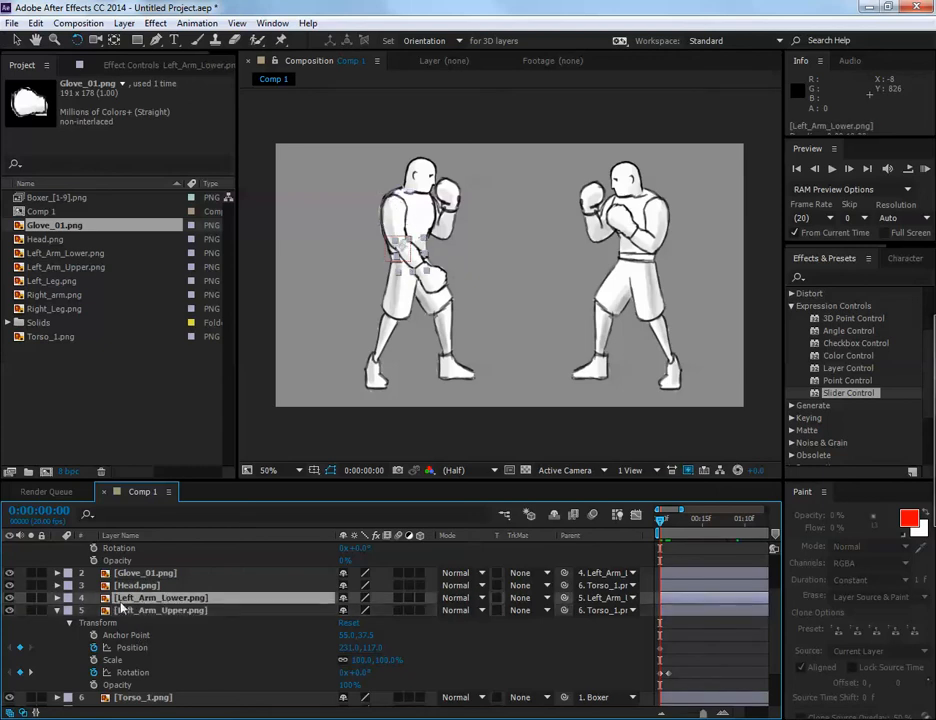
{"action": "left_click", "coordinate": [57, 598]}
{"action": "left_click", "coordinate": [68, 611]}
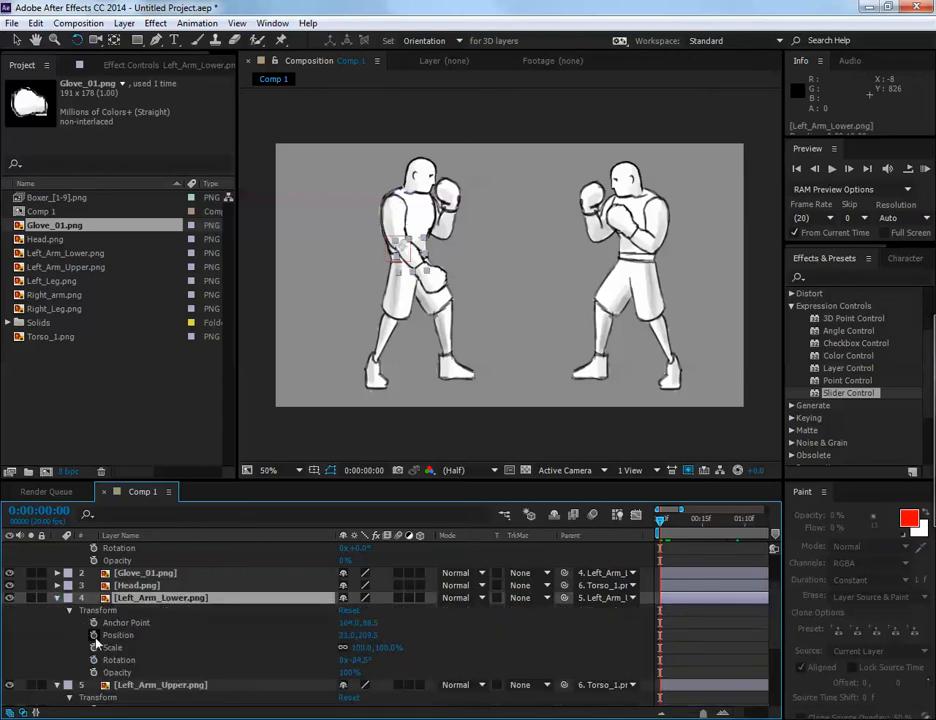
{"action": "left_click", "coordinate": [94, 661]}
{"action": "left_click", "coordinate": [94, 635]}
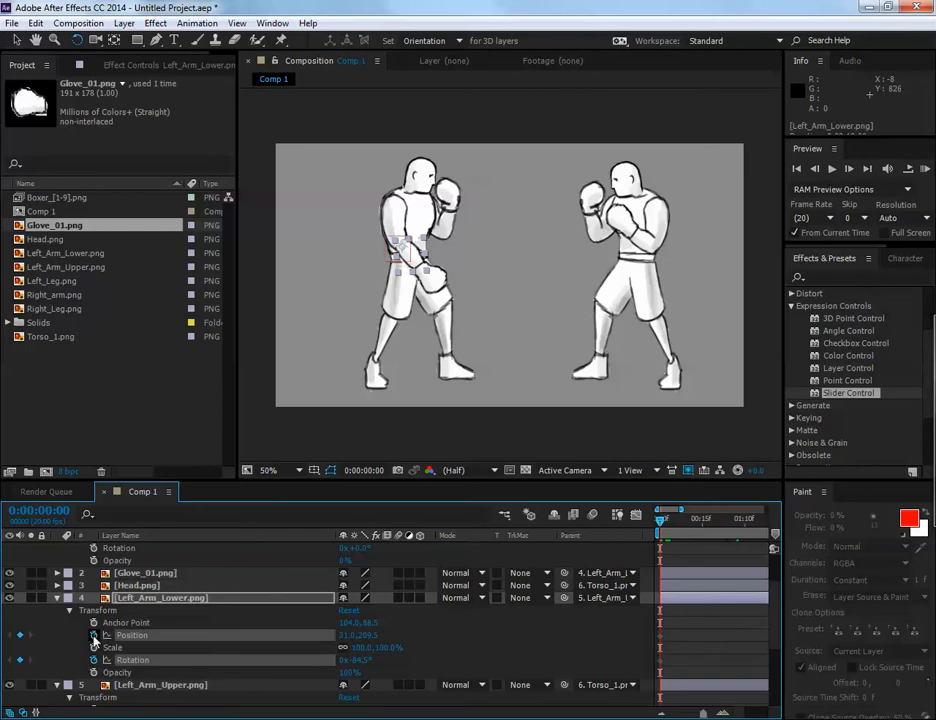
{"action": "left_click_drag", "start_coordinate": [423, 269], "coordinate": [431, 232]}
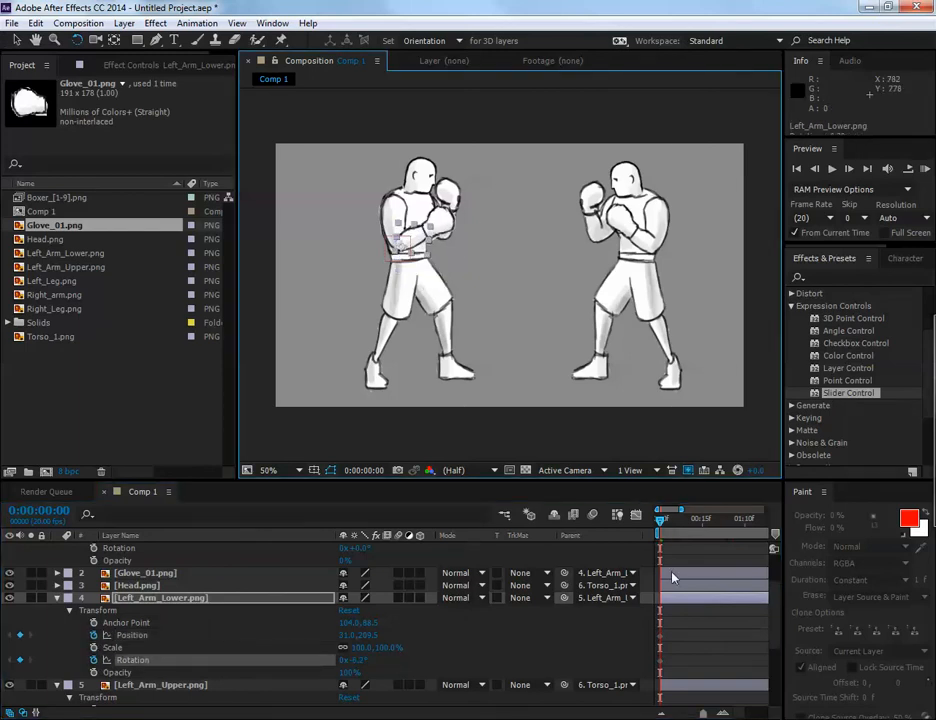
At frame 3, rotate Left_Arm_Lower.png outward to extend the punch, and scrub between frames 0 and 3 to review the motion
{"action": "scroll", "coordinate": [672, 577], "scroll_direction": "down", "scroll_amount": 3}
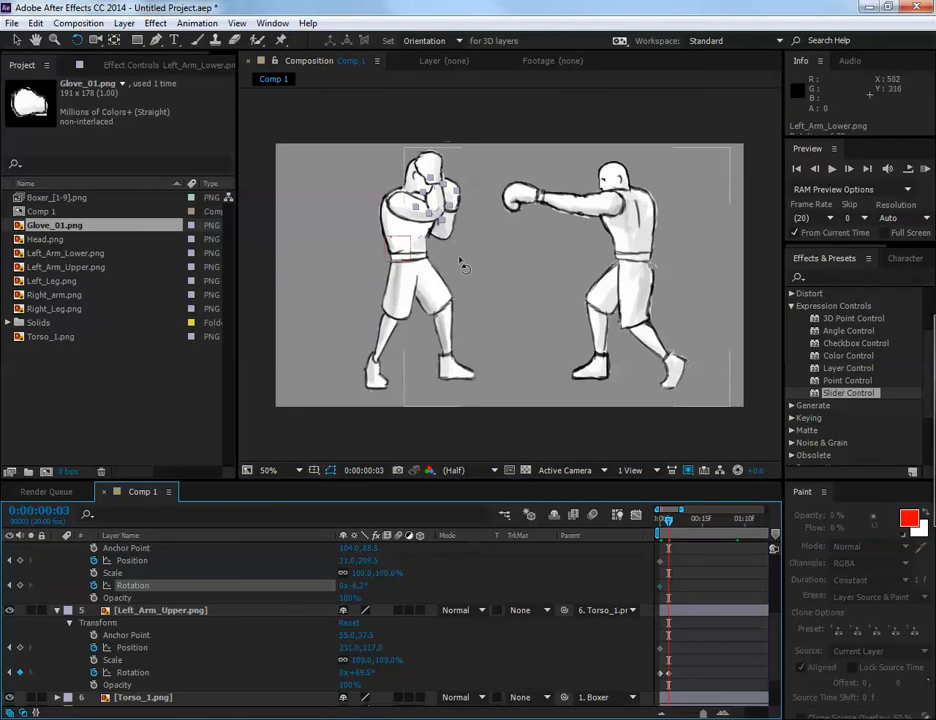
{"action": "left_click_drag", "start_coordinate": [432, 228], "coordinate": [484, 196]}
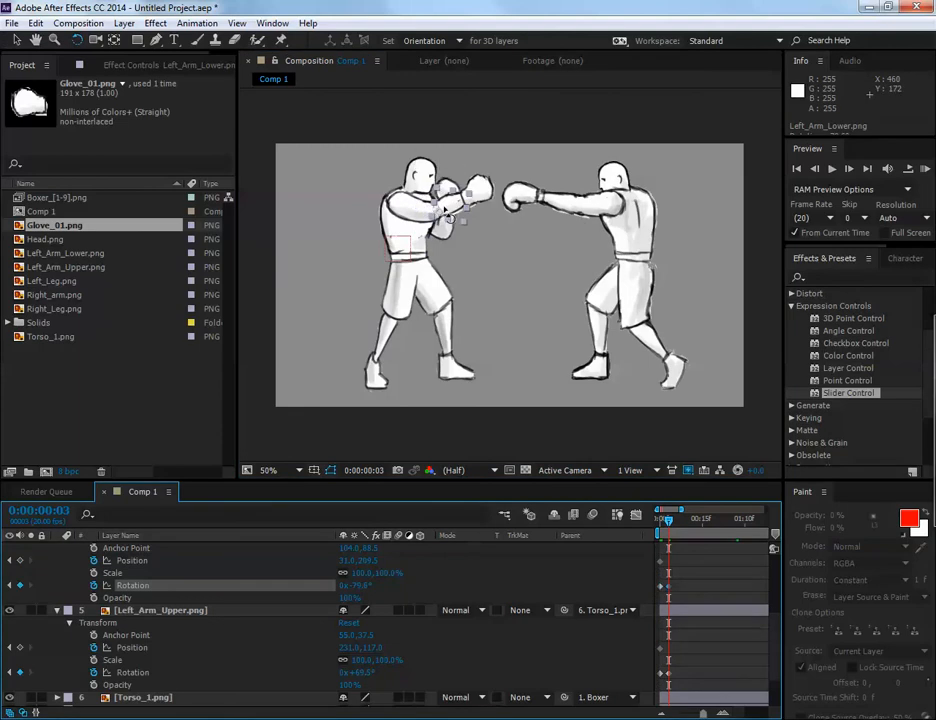
{"action": "left_click_drag", "start_coordinate": [672, 519], "coordinate": [658, 533]}
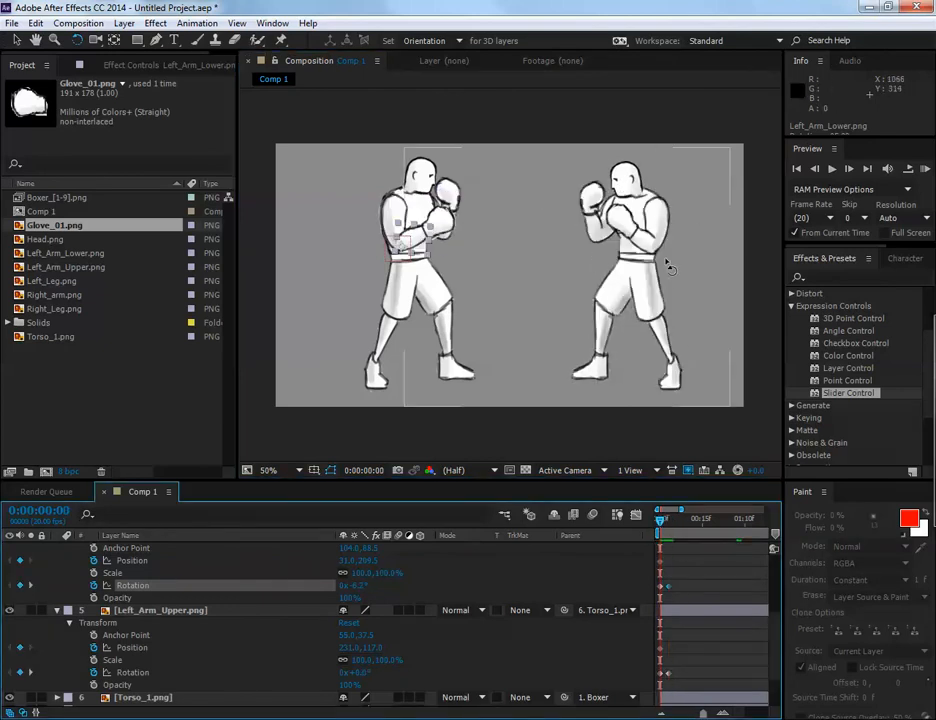
{"action": "left_click_drag", "start_coordinate": [661, 523], "coordinate": [667, 523]}
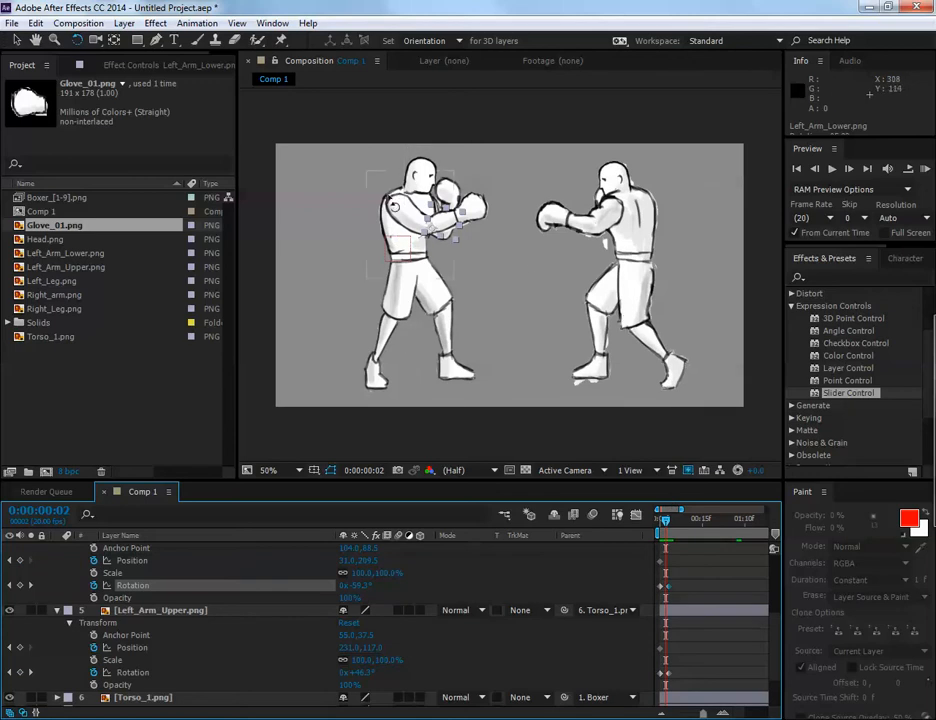
{"action": "left_click_drag", "start_coordinate": [670, 527], "coordinate": [667, 524]}
{"action": "left_click", "coordinate": [392, 296]}
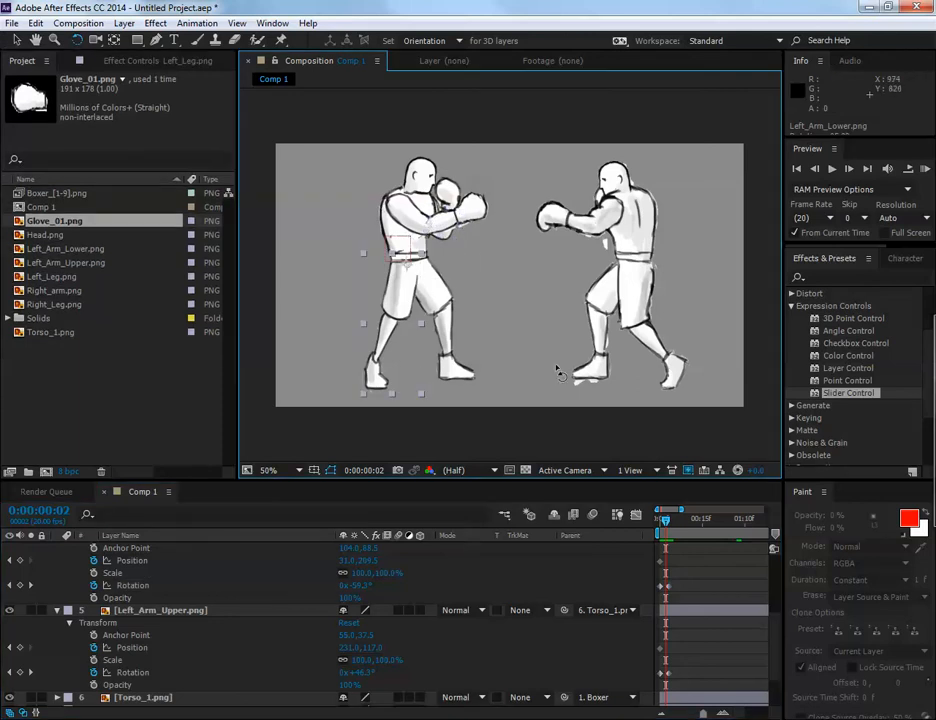
Place four Puppet pins on Left_Leg.png: at the hip, knee, ankle and foot
{"action": "scroll", "coordinate": [406, 283], "scroll_direction": "up", "scroll_amount": 1}
{"action": "left_click_drag", "start_coordinate": [465, 306], "coordinate": [472, 250]}
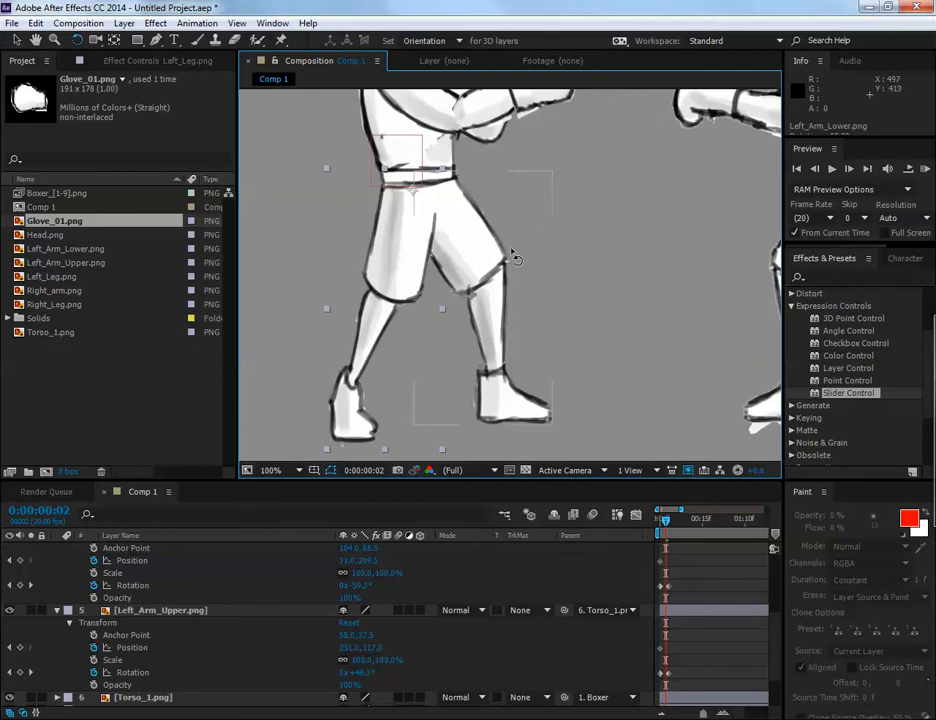
{"action": "left_click", "coordinate": [283, 42]}
{"action": "left_click", "coordinate": [406, 201]}
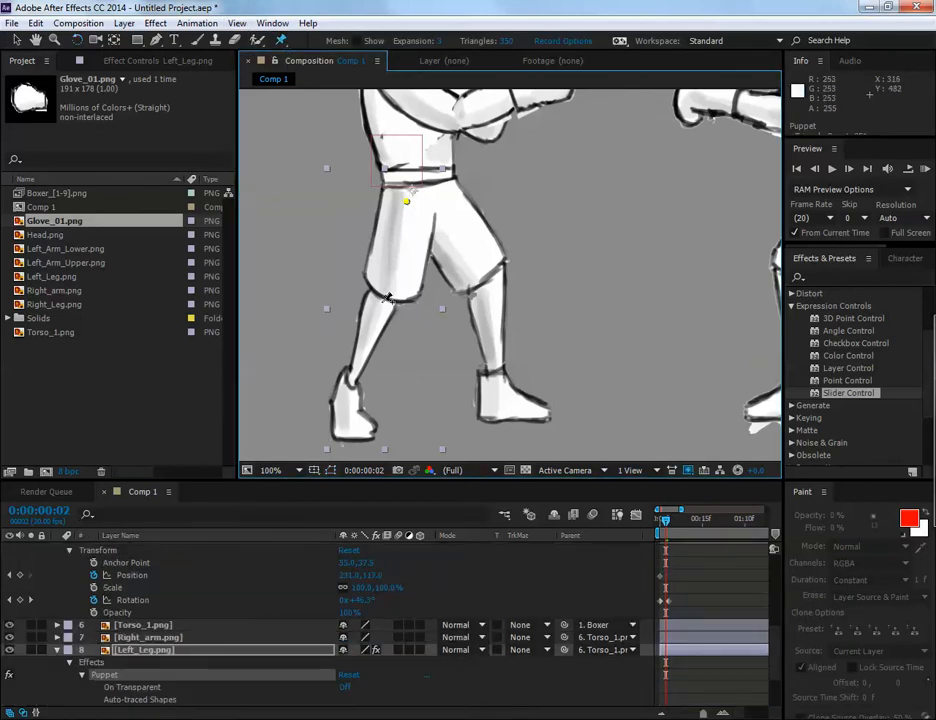
{"action": "left_click", "coordinate": [380, 300]}
{"action": "left_click", "coordinate": [346, 384]}
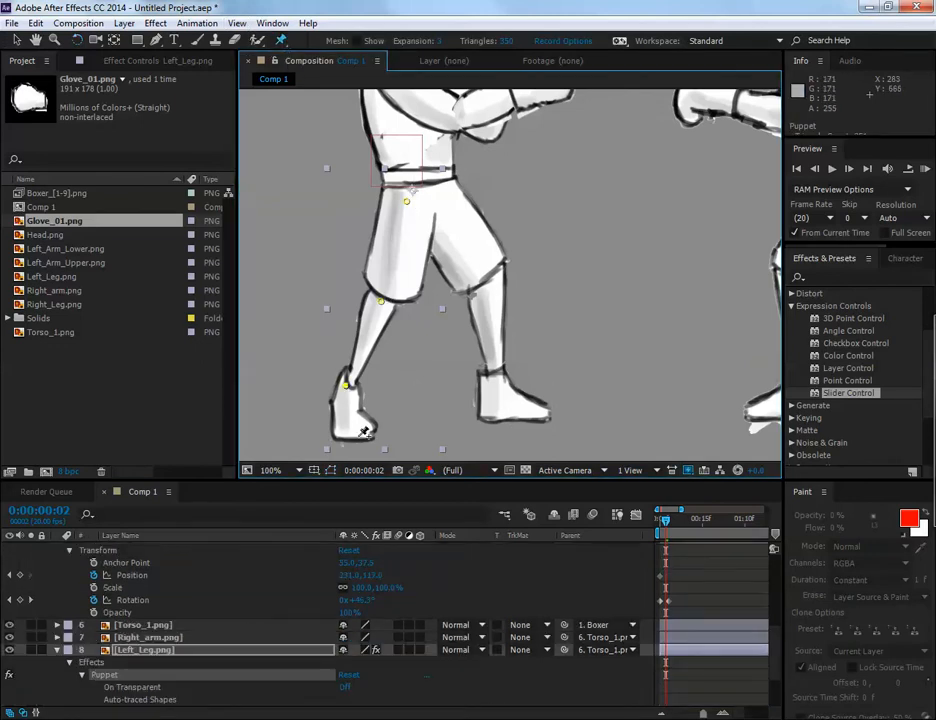
{"action": "left_click", "coordinate": [353, 426]}
{"action": "left_click", "coordinate": [18, 40]}
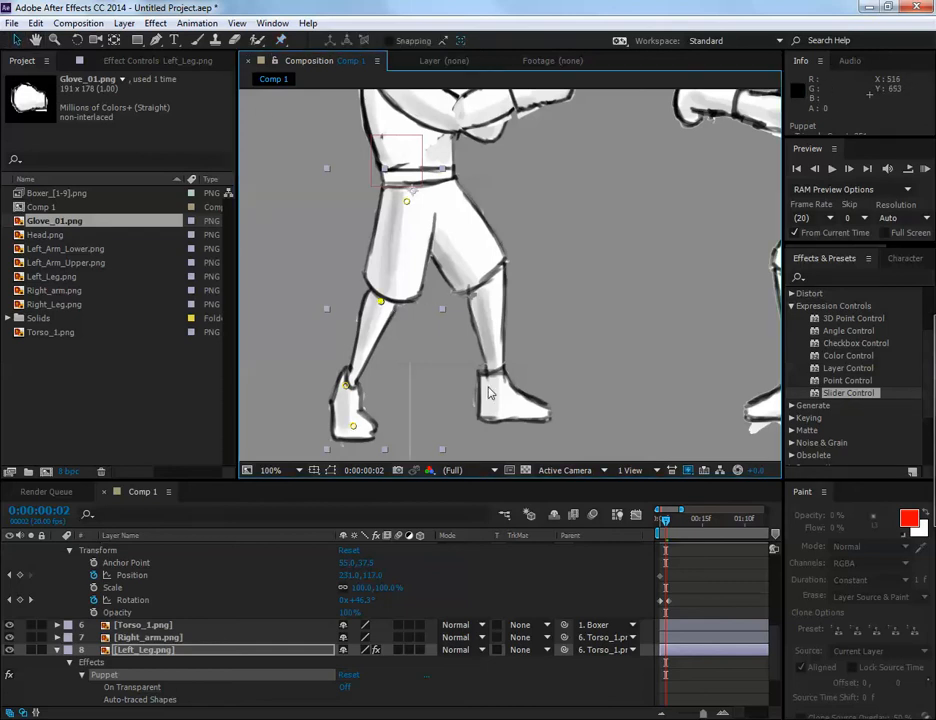
At frame 3, shift the knee pin of Left_Leg.png slightly forward toward the opponent
{"action": "left_click_drag", "start_coordinate": [665, 519], "coordinate": [651, 530]}
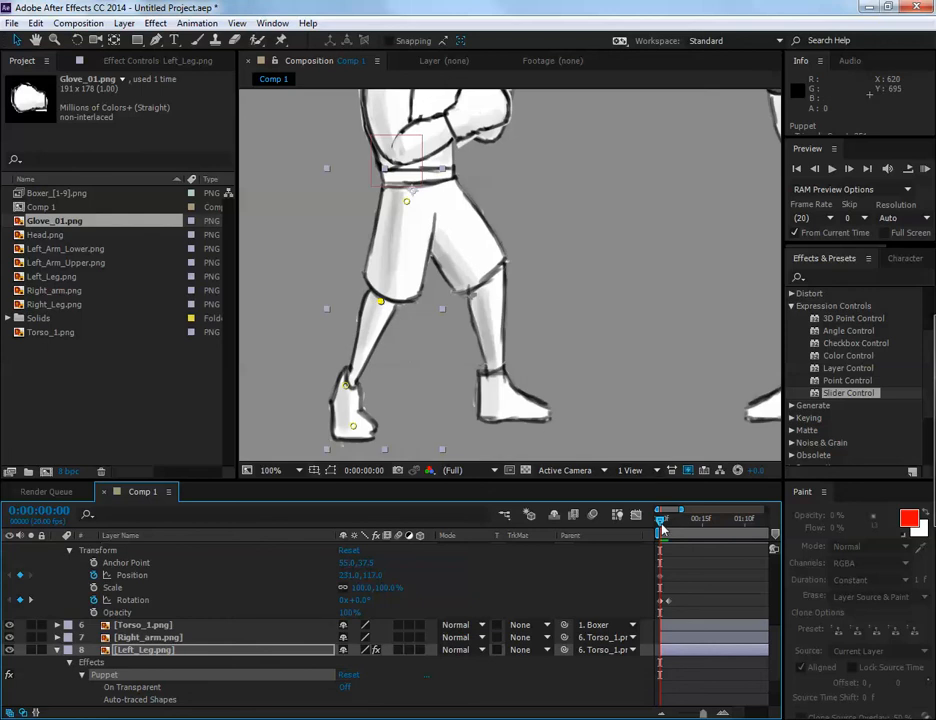
{"action": "left_click_drag", "start_coordinate": [661, 526], "coordinate": [670, 529]}
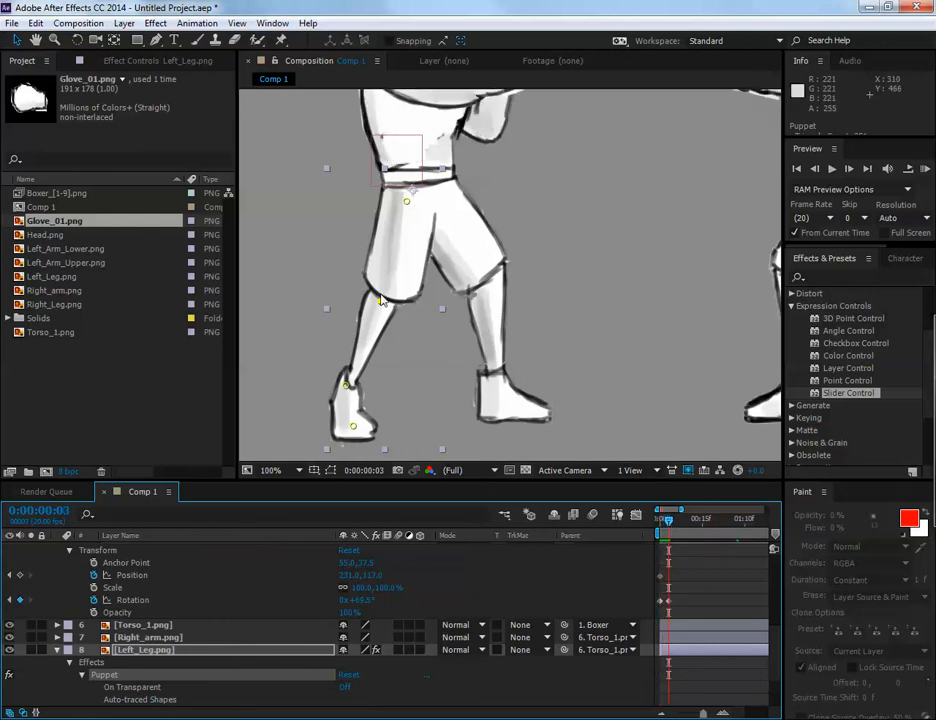
{"action": "left_click_drag", "start_coordinate": [380, 300], "coordinate": [397, 310]}
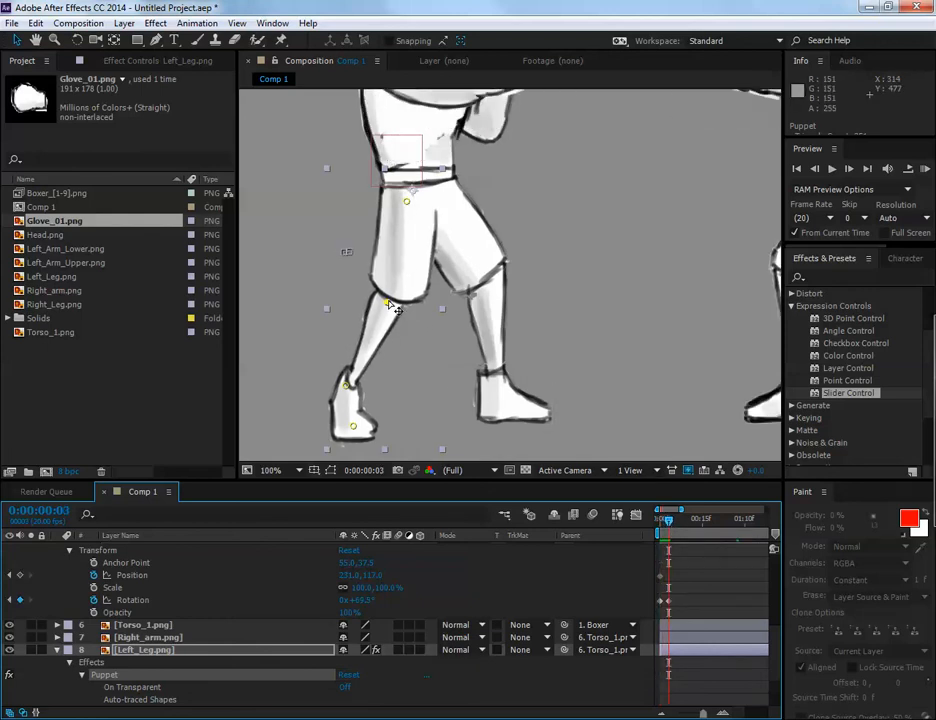
Reveal the Position of Puppet Pin 2 on Left_Leg.png, move its first keyframe to frame 0, and check the motion up to frame 3
{"action": "left_click_drag", "start_coordinate": [668, 522], "coordinate": [666, 529]}
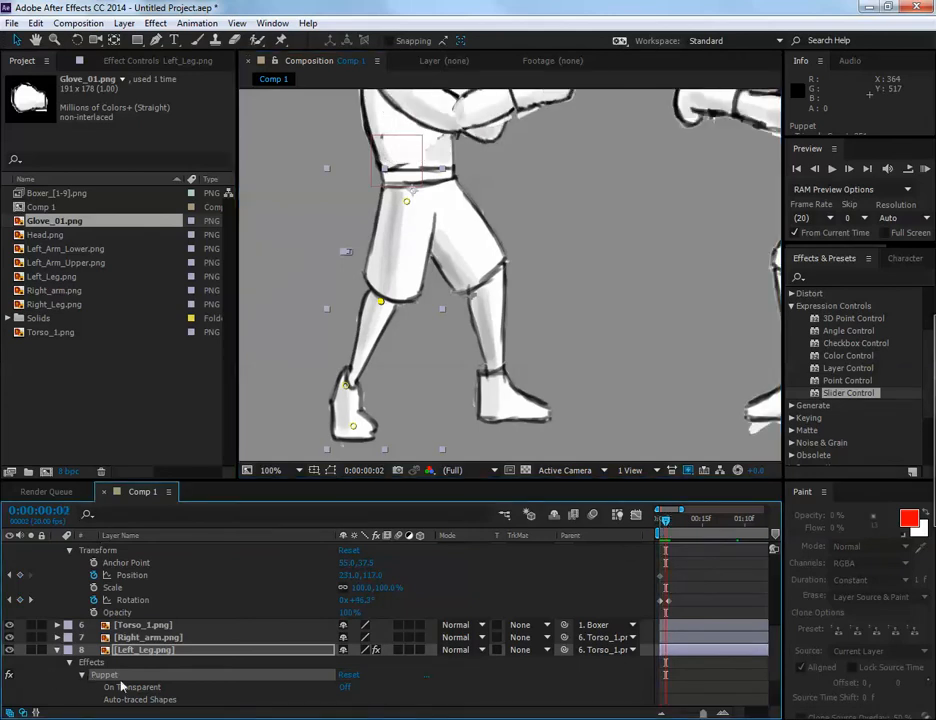
{"action": "scroll", "coordinate": [120, 685], "scroll_direction": "down", "scroll_amount": 3}
{"action": "left_click", "coordinate": [95, 638]}
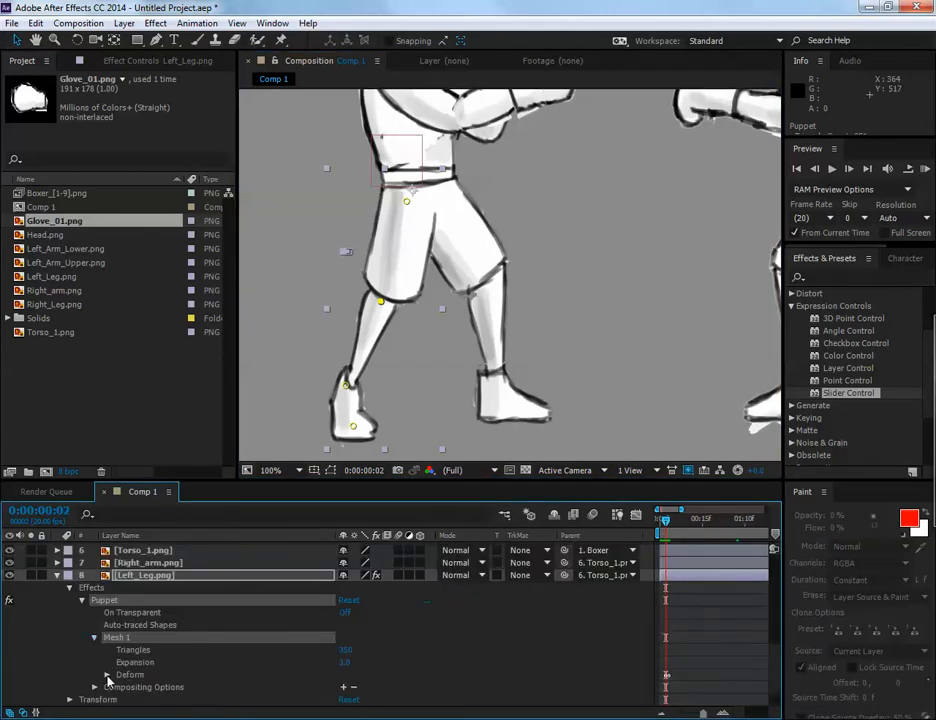
{"action": "left_click", "coordinate": [107, 675]}
{"action": "scroll", "coordinate": [618, 602], "scroll_direction": "down", "scroll_amount": 3}
{"action": "scroll", "coordinate": [675, 637], "scroll_direction": "up", "scroll_amount": 3}
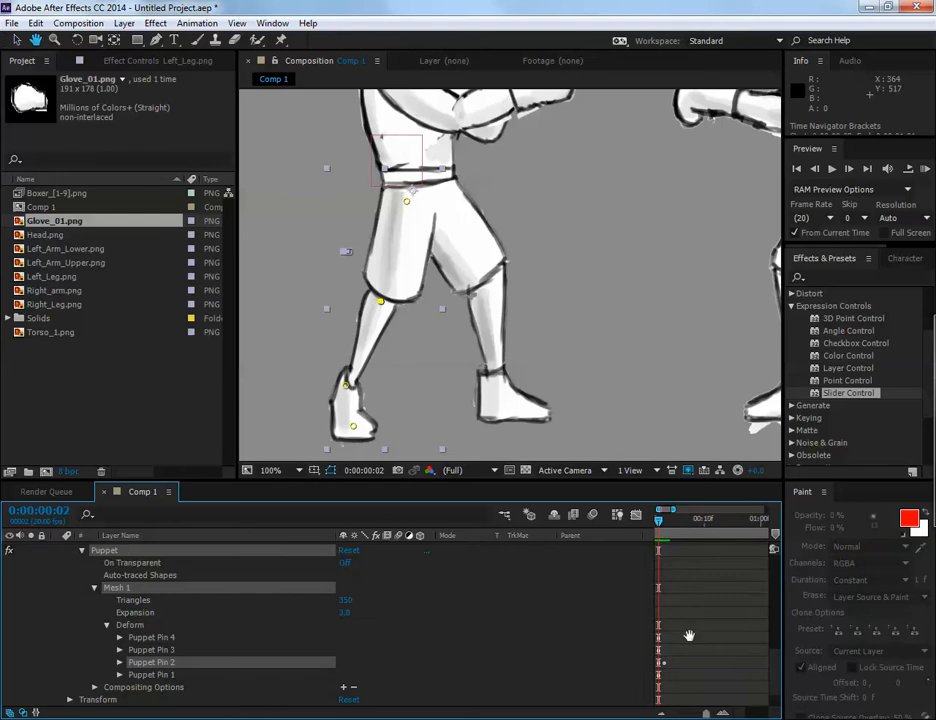
{"action": "left_click_drag", "start_coordinate": [689, 636], "coordinate": [706, 616]}
{"action": "scroll", "coordinate": [675, 665], "scroll_direction": "up", "scroll_amount": 2}
{"action": "left_click_drag", "start_coordinate": [675, 666], "coordinate": [804, 652]}
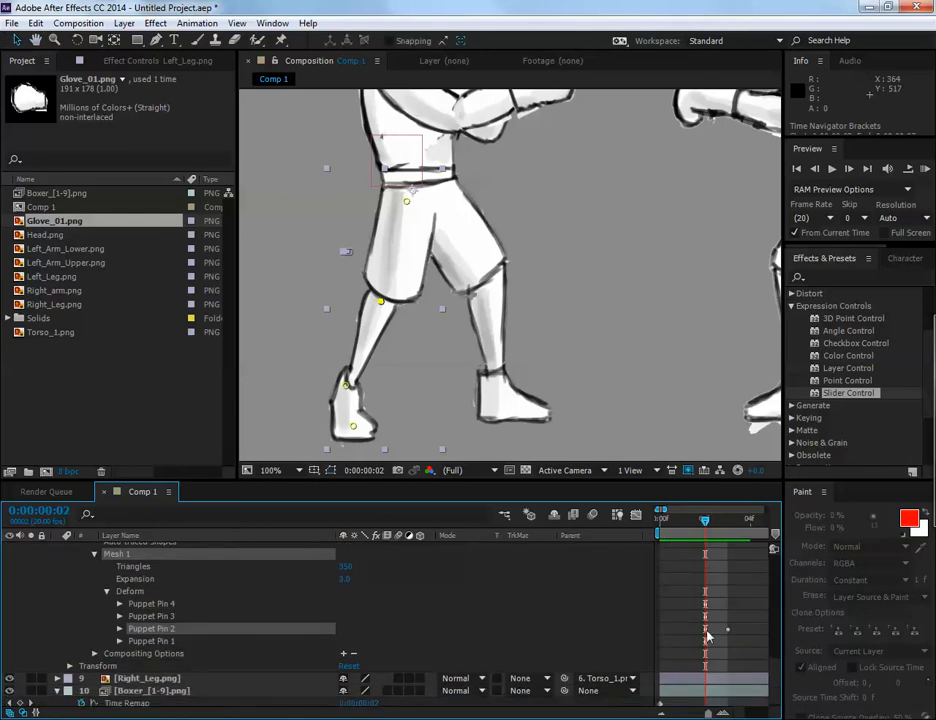
{"action": "left_click_drag", "start_coordinate": [706, 630], "coordinate": [668, 645]}
{"action": "left_click", "coordinate": [120, 629]}
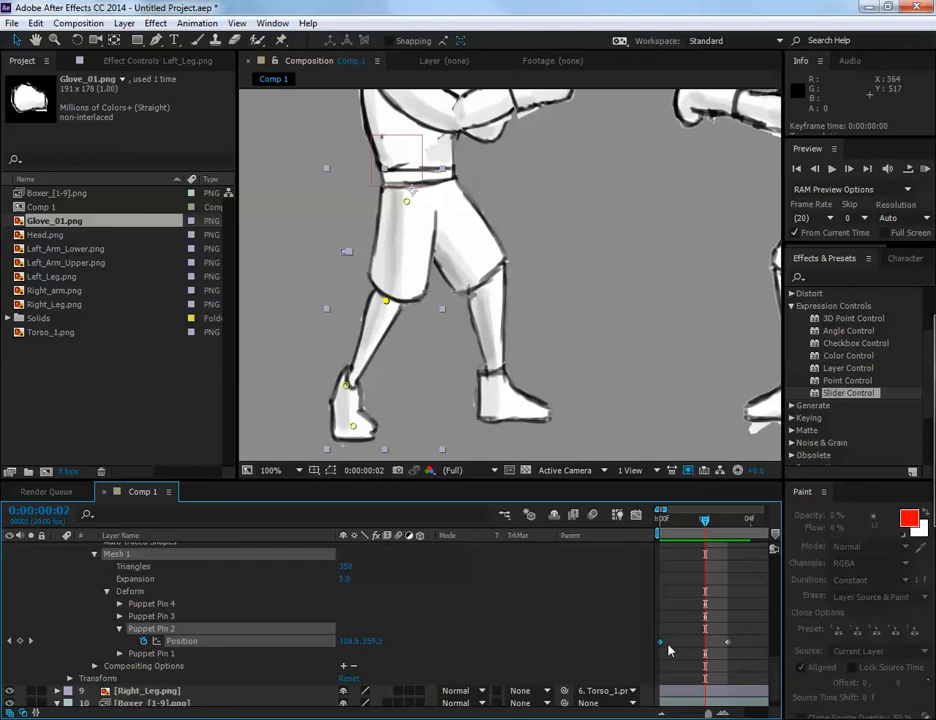
{"action": "scroll", "coordinate": [716, 614], "scroll_direction": "down", "scroll_amount": 2}
{"action": "mouse_move", "coordinate": [672, 528]}
{"action": "left_mouse_down"}
{"action": "mouse_move", "coordinate": [677, 537]}
{"action": "mouse_move", "coordinate": [659, 547]}
{"action": "mouse_move", "coordinate": [682, 549]}
{"action": "mouse_move", "coordinate": [661, 555]}
{"action": "mouse_move", "coordinate": [681, 545]}
{"action": "left_mouse_up"}
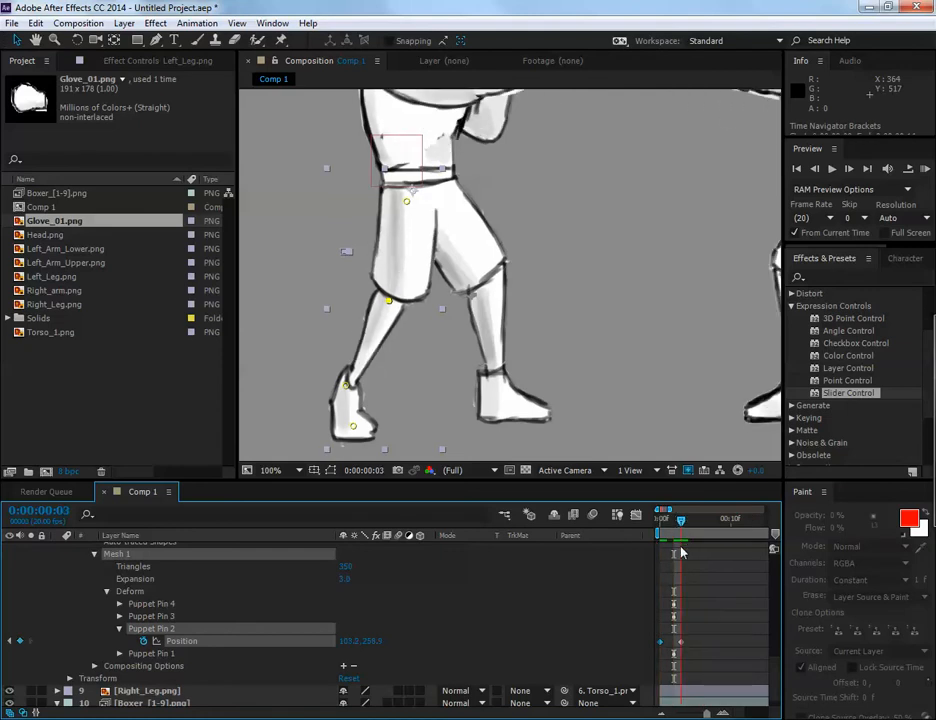
Place four Puppet pins on Right_Leg.png: at the hip, knee, heel and toe
{"action": "key", "text": "h"}
{"action": "left_click_drag", "start_coordinate": [553, 303], "coordinate": [515, 305]}
{"action": "key", "text": "v"}
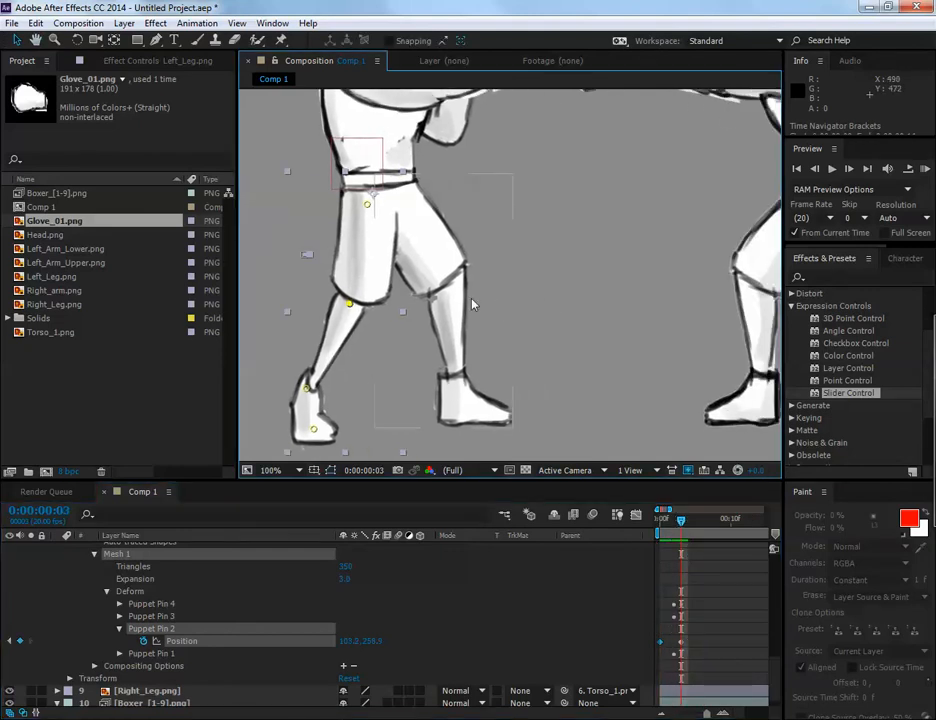
{"action": "scroll", "coordinate": [497, 350], "scroll_direction": "down", "scroll_amount": 2}
{"action": "scroll", "coordinate": [497, 350], "scroll_direction": "up", "scroll_amount": 1}
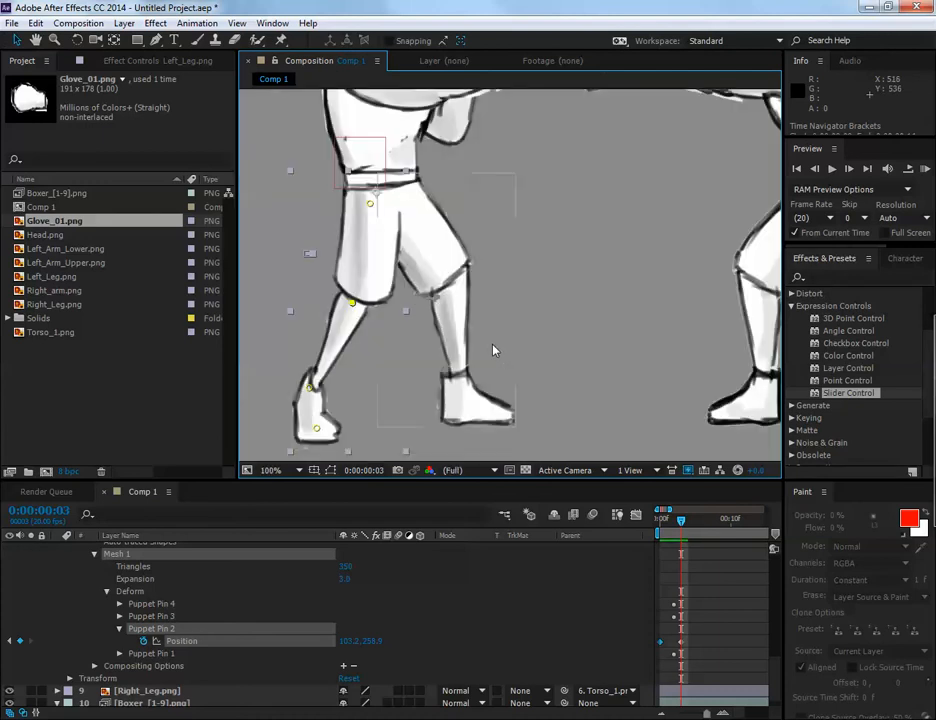
{"action": "key", "text": "h"}
{"action": "left_click_drag", "start_coordinate": [457, 350], "coordinate": [479, 350]}
{"action": "key", "text": "v"}
{"action": "left_click", "coordinate": [480, 354]}
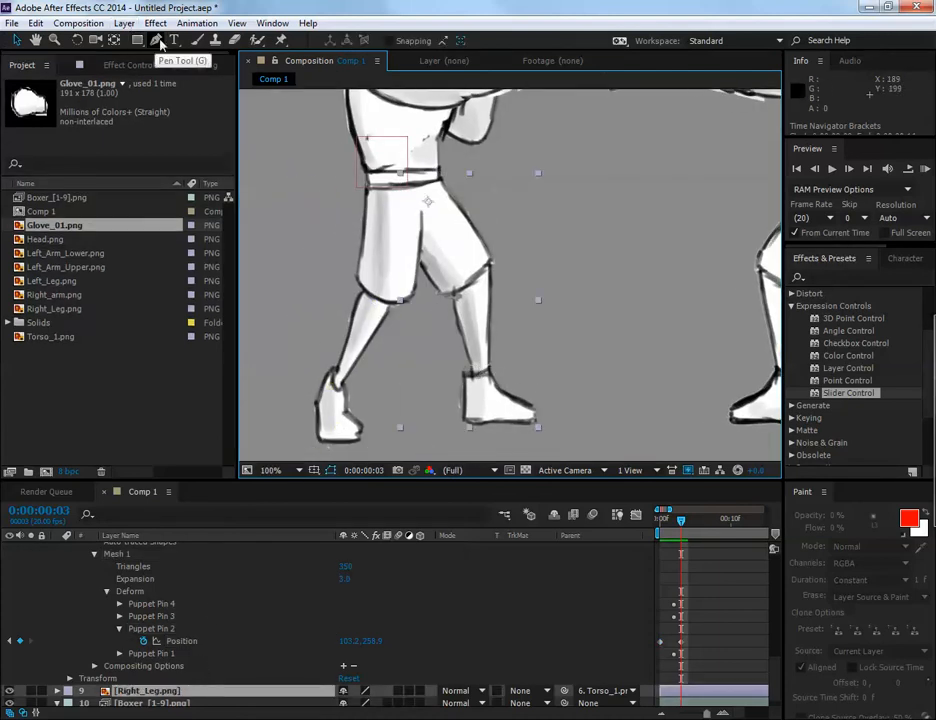
{"action": "left_click", "coordinate": [279, 40]}
{"action": "left_click", "coordinate": [436, 200]}
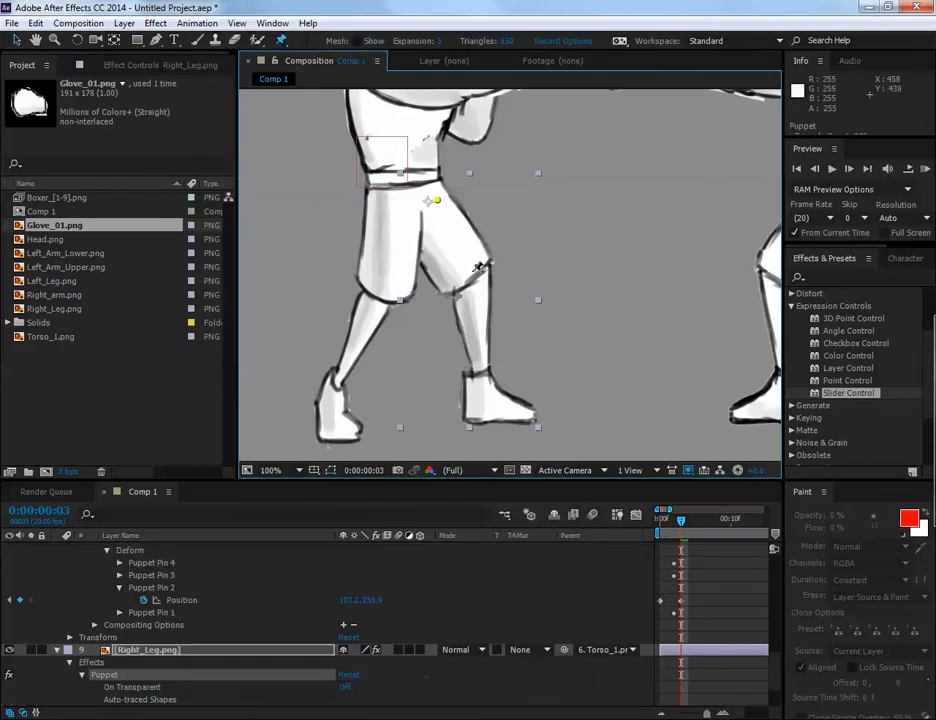
{"action": "left_click", "coordinate": [471, 271]}
{"action": "left_click", "coordinate": [478, 406]}
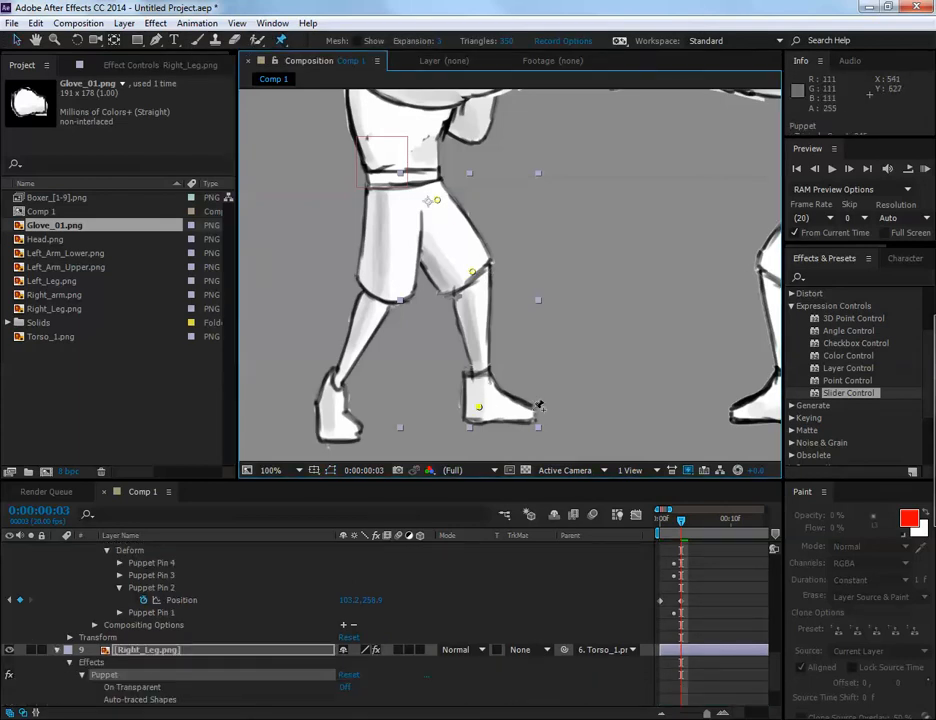
{"action": "left_click", "coordinate": [524, 412]}
{"action": "left_click", "coordinate": [15, 40]}
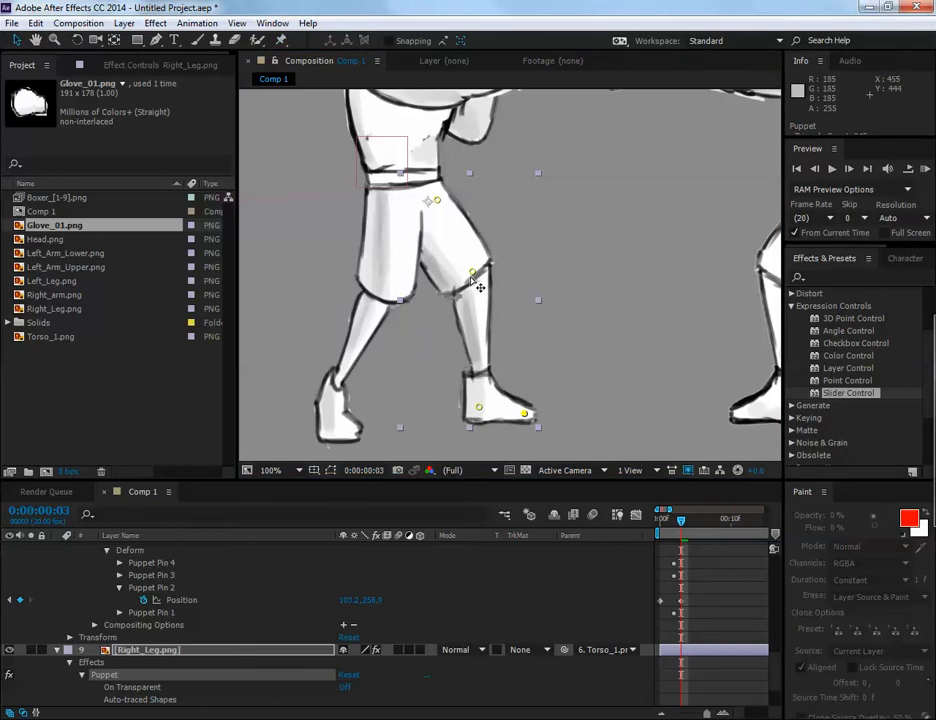
Reveal the Position of all four puppet pins on Right_Leg.png and move their keyframes to frame 0
{"action": "scroll", "coordinate": [700, 621], "scroll_direction": "down", "scroll_amount": 3}
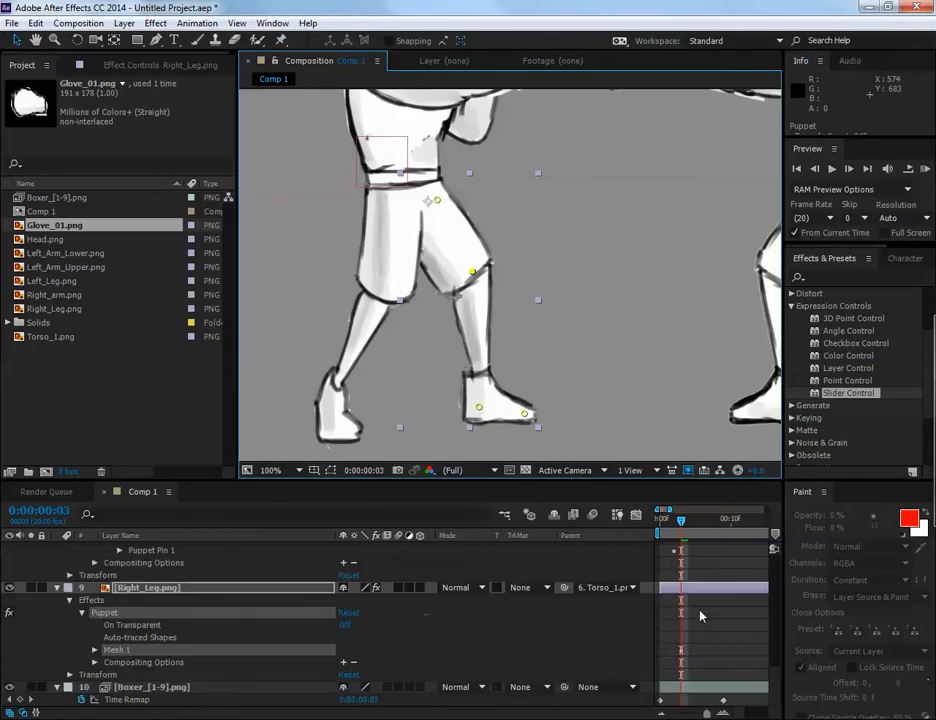
{"action": "scroll", "coordinate": [230, 640], "scroll_direction": "up", "scroll_amount": 5}
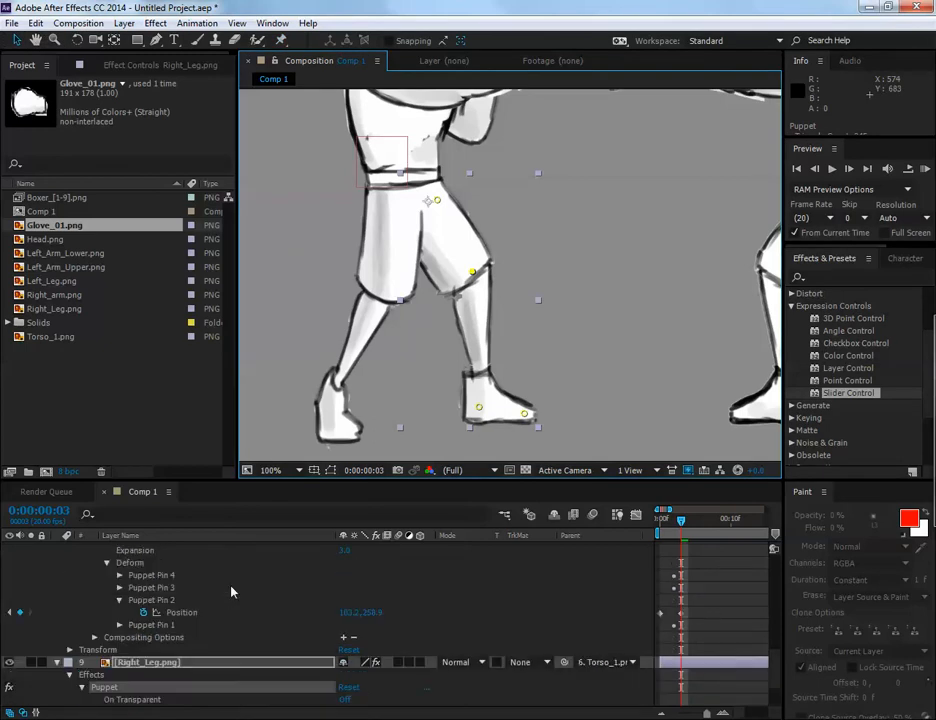
{"action": "left_click", "coordinate": [165, 618]}
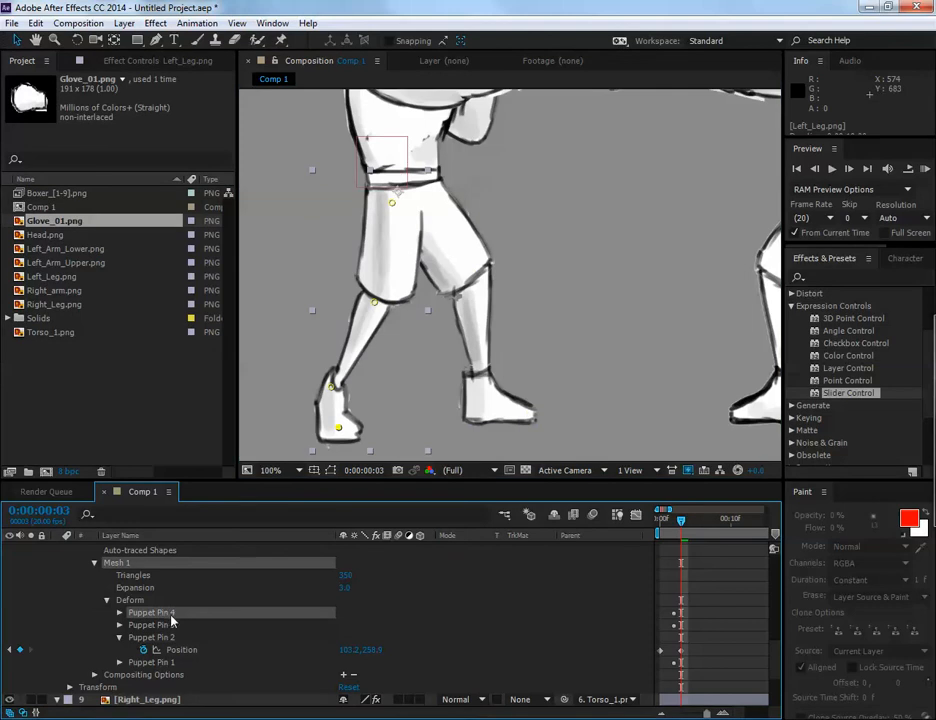
{"action": "scroll", "coordinate": [171, 621], "scroll_direction": "down", "scroll_amount": 5}
{"action": "left_click", "coordinate": [95, 650]}
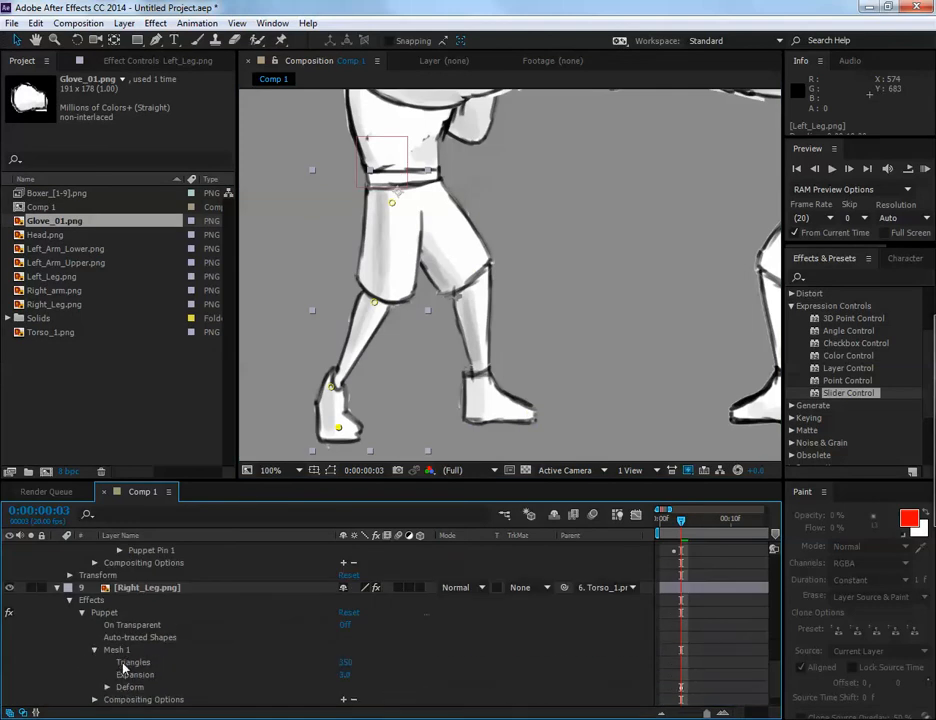
{"action": "left_click", "coordinate": [108, 687]}
{"action": "scroll", "coordinate": [171, 690], "scroll_direction": "down", "scroll_amount": 4}
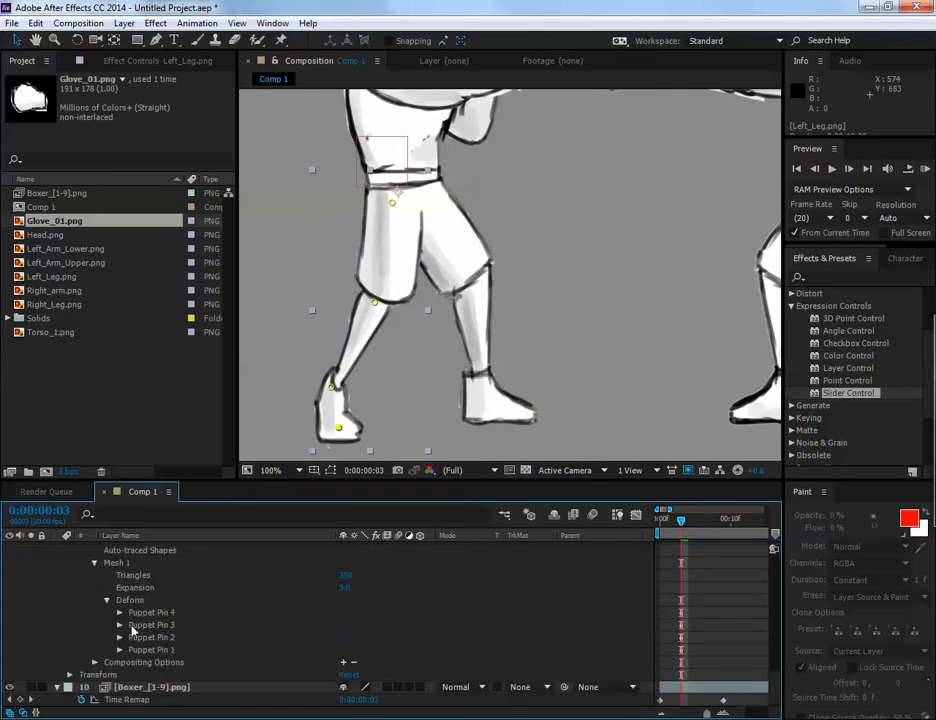
{"action": "left_click", "coordinate": [119, 612]}
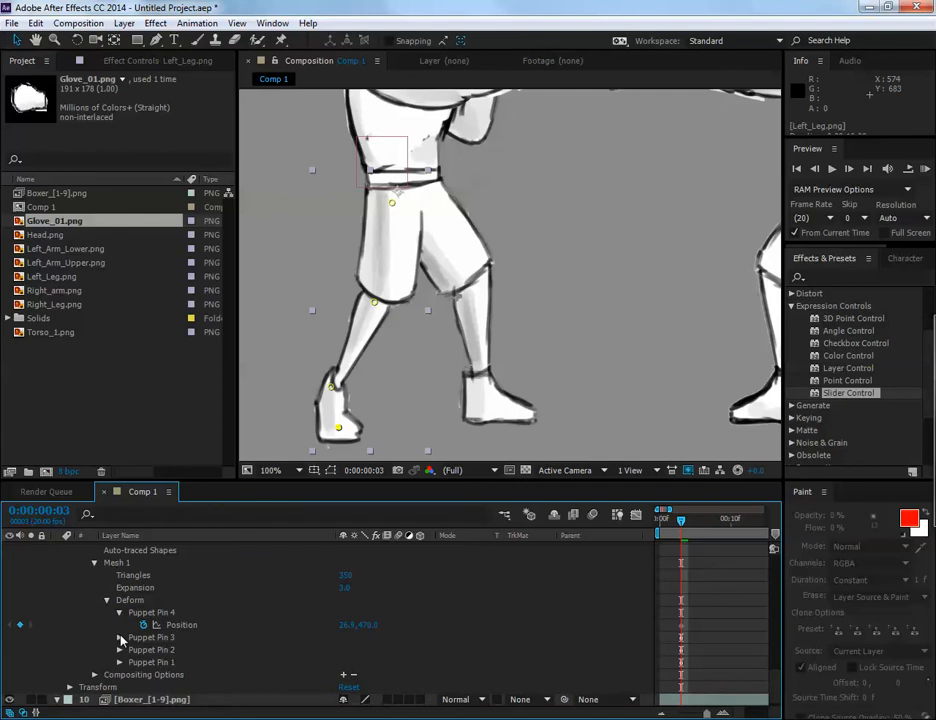
{"action": "left_click", "coordinate": [120, 637]}
{"action": "left_click", "coordinate": [119, 664]}
{"action": "left_click", "coordinate": [120, 688]}
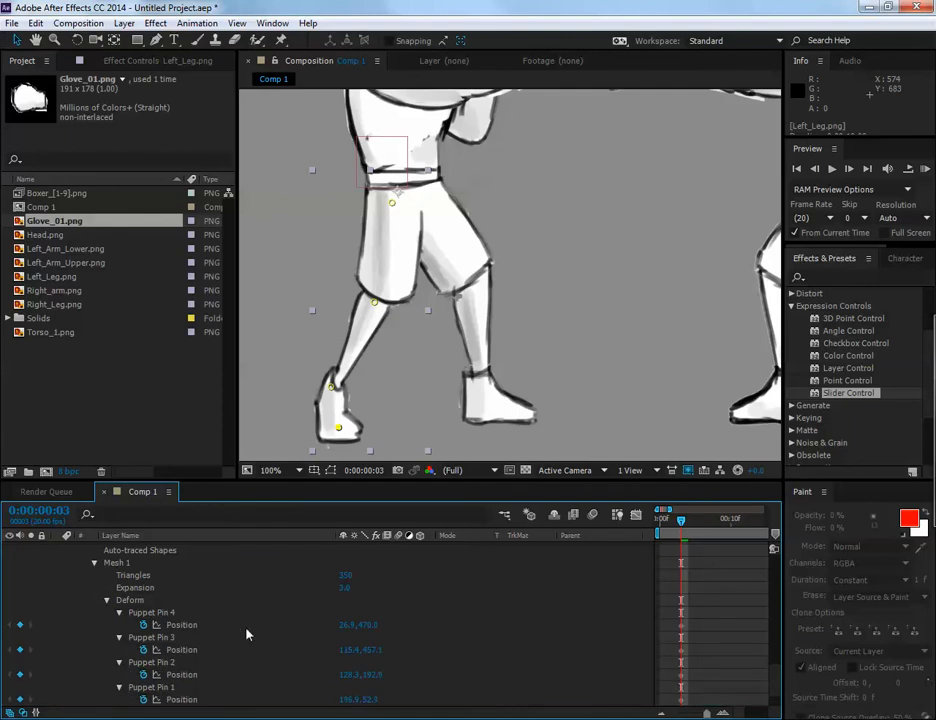
{"action": "scroll", "coordinate": [247, 634], "scroll_direction": "down", "scroll_amount": 2}
{"action": "left_click_drag", "start_coordinate": [703, 564], "coordinate": [667, 657]}
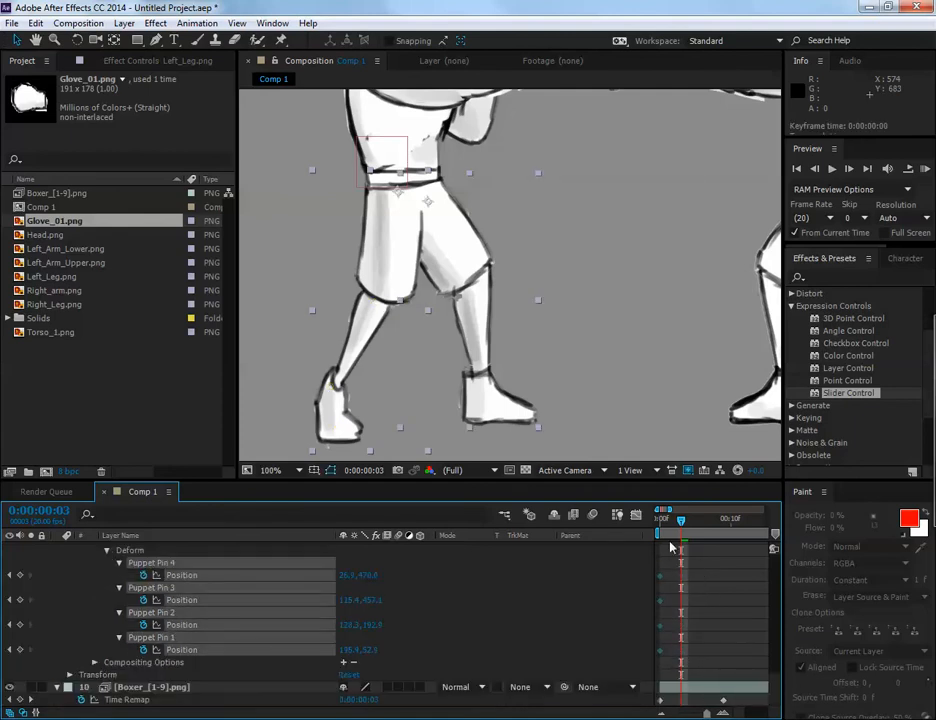
At frame 3, shift the knee pin of Right_Leg.png forward toward the opponent to bend the front leg
{"action": "mouse_move", "coordinate": [682, 526]}
{"action": "left_mouse_down"}
{"action": "mouse_move", "coordinate": [690, 527]}
{"action": "mouse_move", "coordinate": [680, 529]}
{"action": "left_mouse_up"}
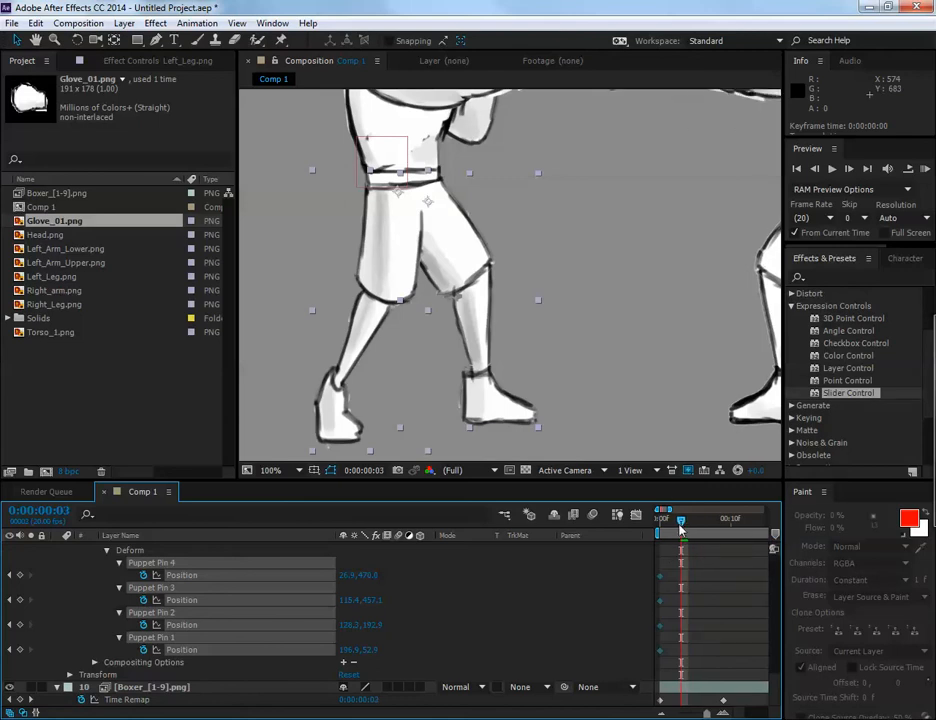
{"action": "left_click", "coordinate": [170, 638]}
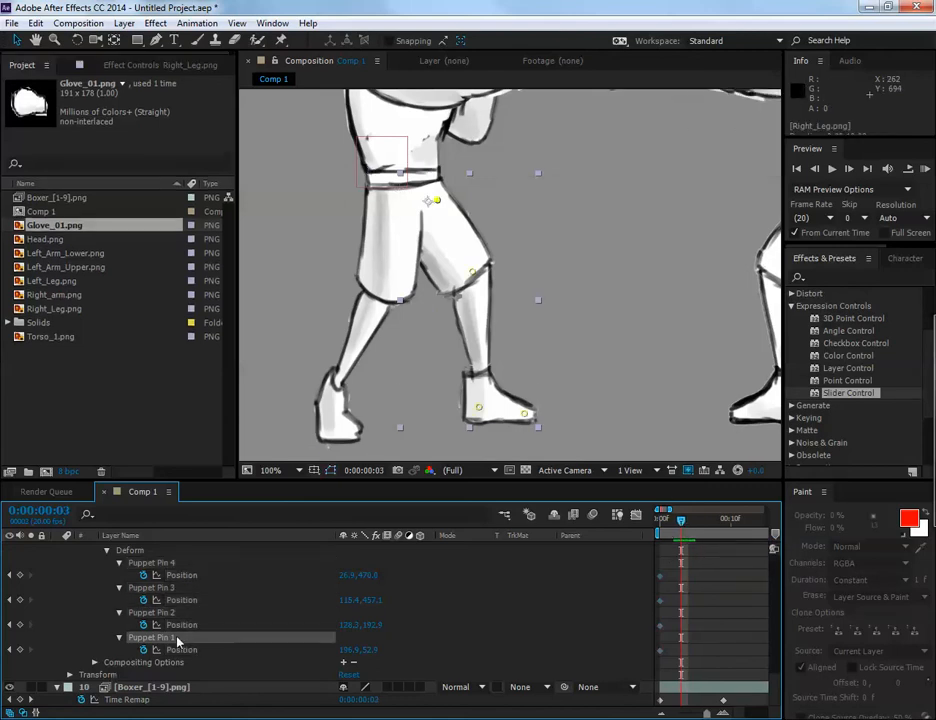
{"action": "left_click", "coordinate": [475, 273]}
{"action": "left_click_drag", "start_coordinate": [484, 281], "coordinate": [492, 278]}
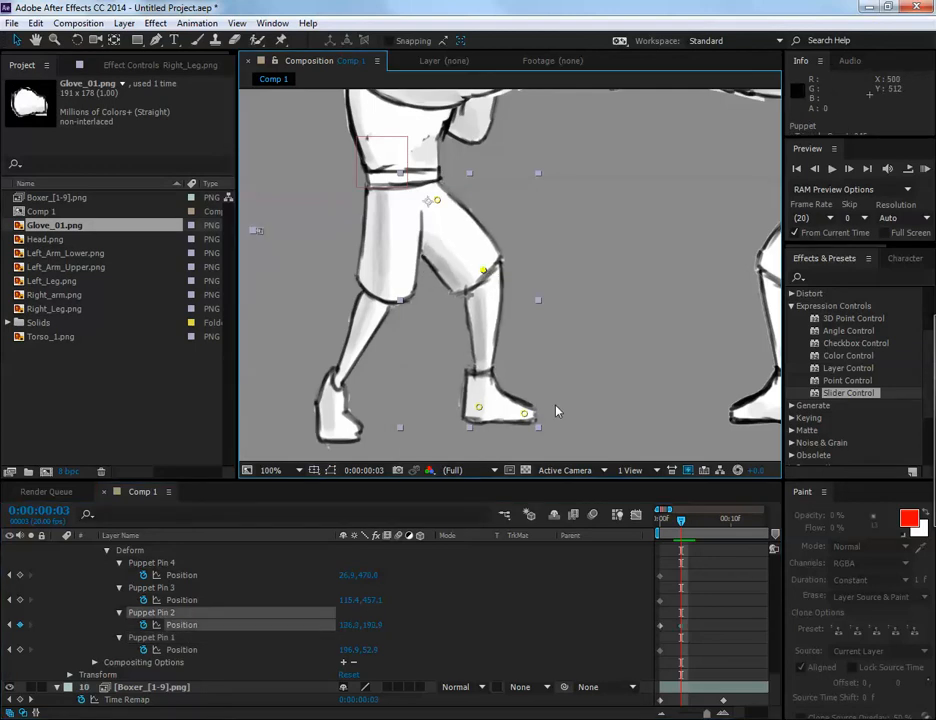
At frame 0, move Puppet Pin 2 of Left_Leg.png back to about 133.2, 260.3
{"action": "left_click_drag", "start_coordinate": [683, 527], "coordinate": [650, 532]}
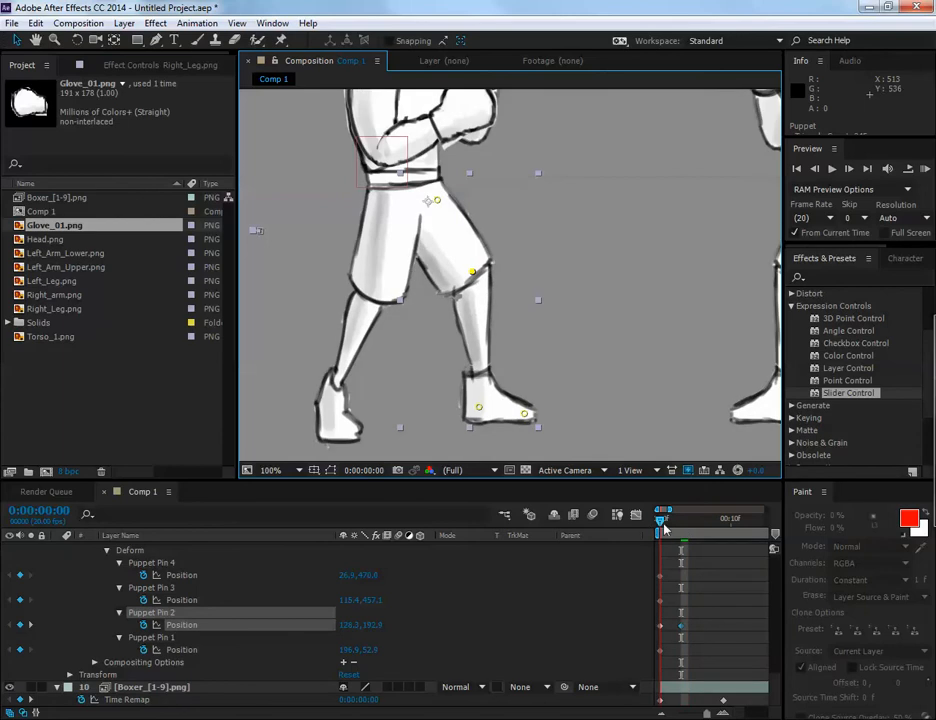
{"action": "left_click", "coordinate": [372, 306]}
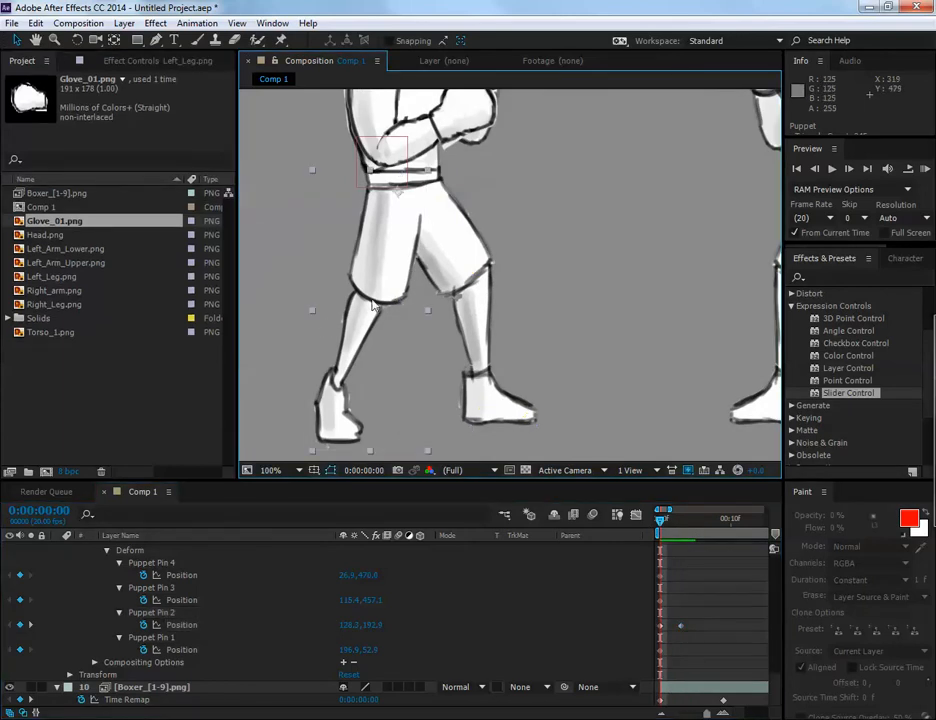
{"action": "scroll", "coordinate": [730, 603], "scroll_direction": "up", "scroll_amount": 3}
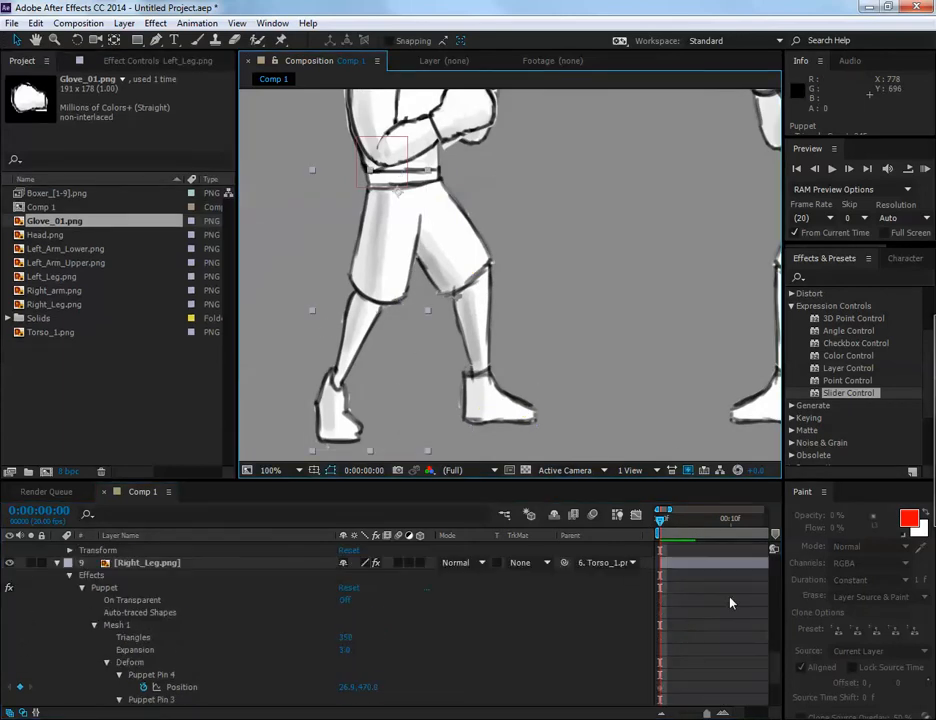
{"action": "scroll", "coordinate": [725, 601], "scroll_direction": "down", "scroll_amount": 1}
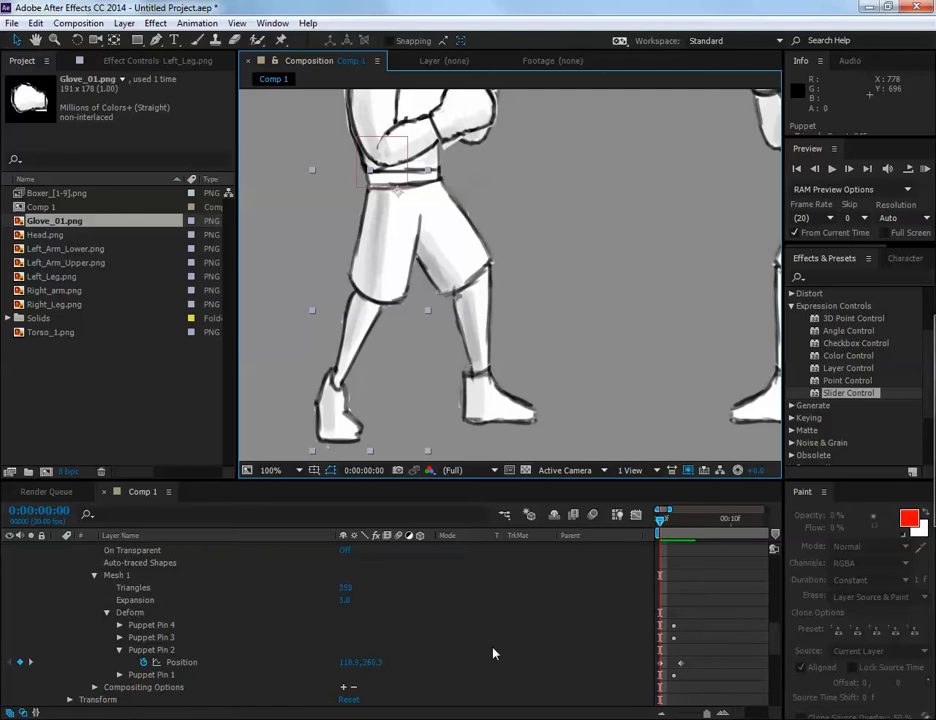
{"action": "left_click", "coordinate": [150, 650]}
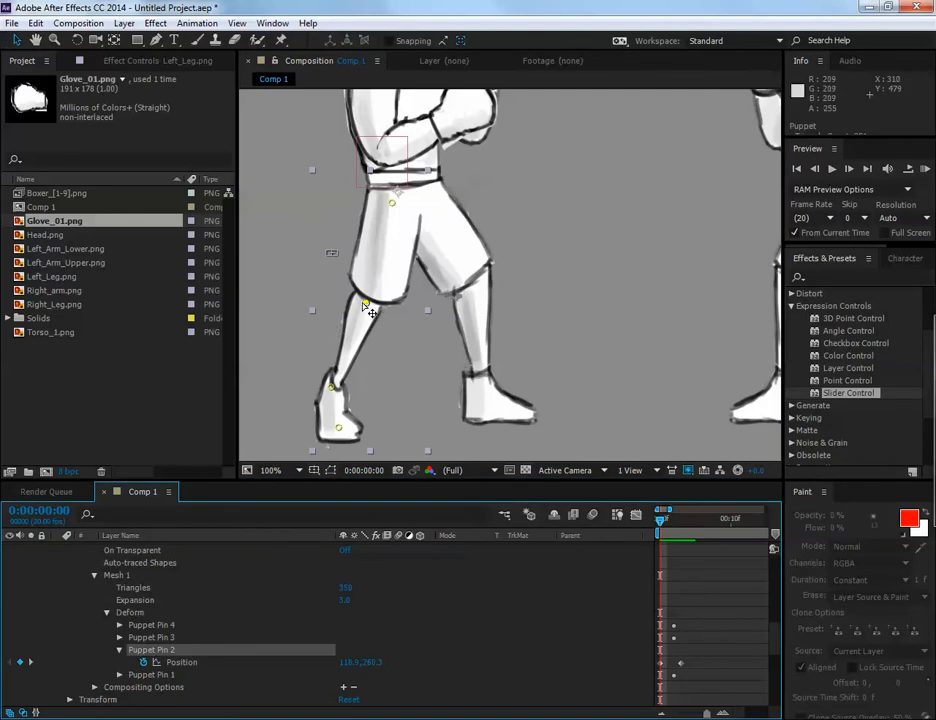
{"action": "left_click_drag", "start_coordinate": [358, 304], "coordinate": [362, 302]}
Review the leg pose at frame 0 with both boxers in full view
{"action": "left_click_drag", "start_coordinate": [663, 522], "coordinate": [631, 522]}
{"action": "scroll", "coordinate": [603, 368], "scroll_direction": "down", "scroll_amount": 3}
{"action": "scroll", "coordinate": [603, 371], "scroll_direction": "up", "scroll_amount": 2}
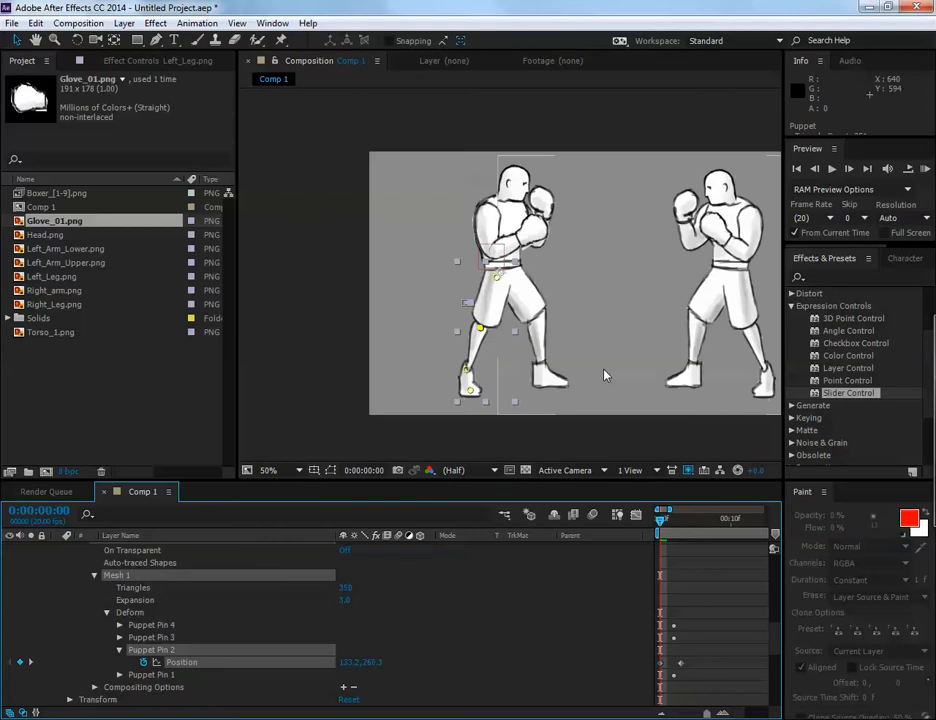
{"action": "mouse_move", "coordinate": [661, 524]}
{"action": "left_mouse_down"}
{"action": "mouse_move", "coordinate": [683, 522]}
{"action": "mouse_move", "coordinate": [660, 522]}
{"action": "mouse_move", "coordinate": [668, 530]}
{"action": "mouse_move", "coordinate": [658, 530]}
{"action": "mouse_move", "coordinate": [670, 530]}
{"action": "mouse_move", "coordinate": [645, 537]}
{"action": "mouse_move", "coordinate": [680, 524]}
{"action": "mouse_move", "coordinate": [660, 524]}
{"action": "mouse_move", "coordinate": [666, 537]}
{"action": "mouse_move", "coordinate": [637, 539]}
{"action": "mouse_move", "coordinate": [666, 535]}
{"action": "mouse_move", "coordinate": [648, 538]}
{"action": "left_mouse_up"}
{"action": "left_click_drag", "start_coordinate": [420, 262], "coordinate": [405, 260]}
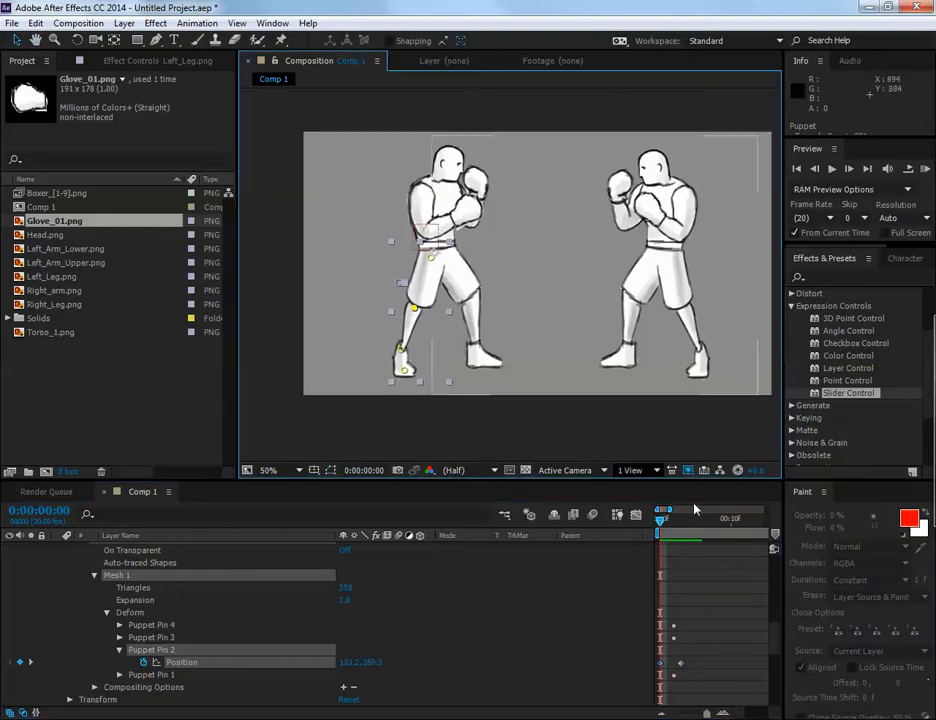
Scrub the punch animation between frames 0 and 3 and examine the Boxer_[1-9].png and Glove_01.png footage
{"action": "mouse_move", "coordinate": [663, 524]}
{"action": "left_mouse_down"}
{"action": "mouse_move", "coordinate": [678, 523]}
{"action": "mouse_move", "coordinate": [646, 528]}
{"action": "left_mouse_up"}
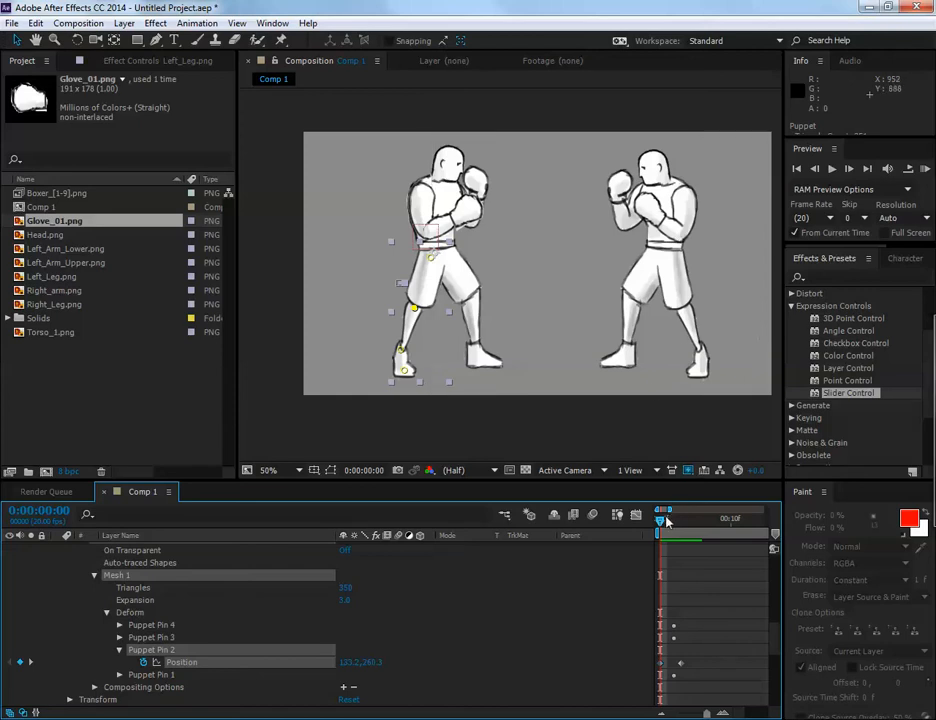
{"action": "mouse_move", "coordinate": [660, 524]}
{"action": "left_mouse_down"}
{"action": "mouse_move", "coordinate": [681, 523]}
{"action": "mouse_move", "coordinate": [658, 524]}
{"action": "left_mouse_up"}
{"action": "left_click_drag", "start_coordinate": [663, 521], "coordinate": [681, 519]}
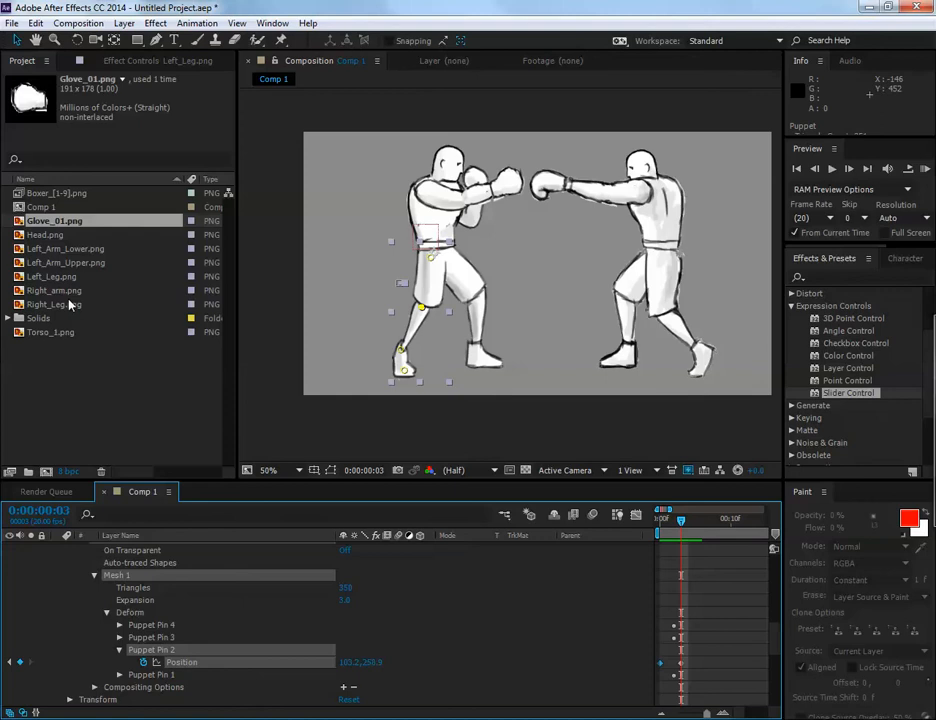
{"action": "left_click", "coordinate": [45, 193]}
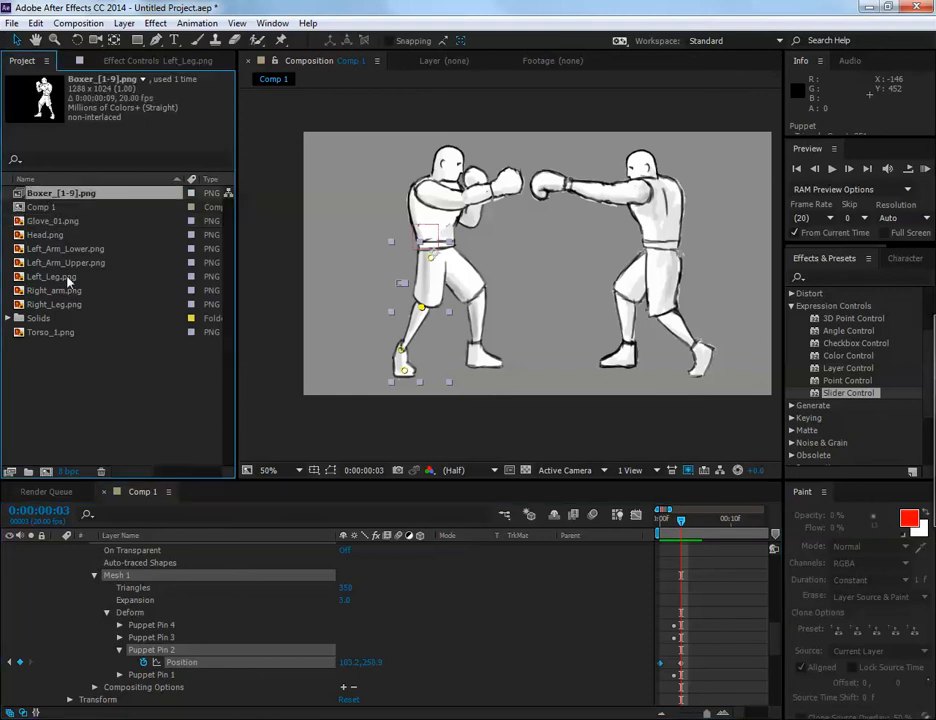
{"action": "left_click", "coordinate": [56, 223]}
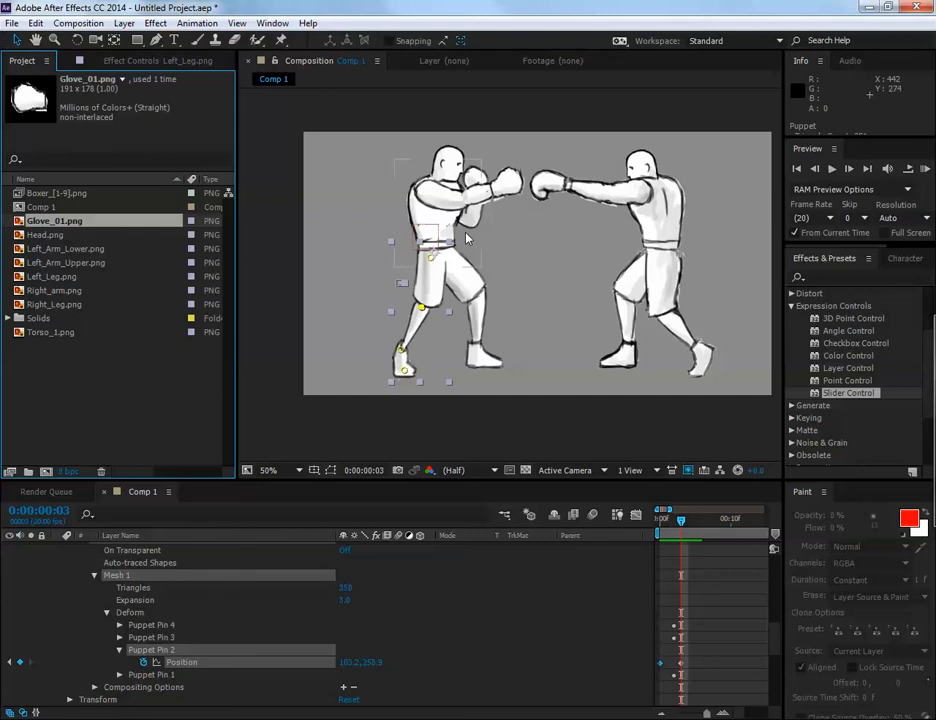
{"action": "left_click_drag", "start_coordinate": [681, 528], "coordinate": [658, 528]}
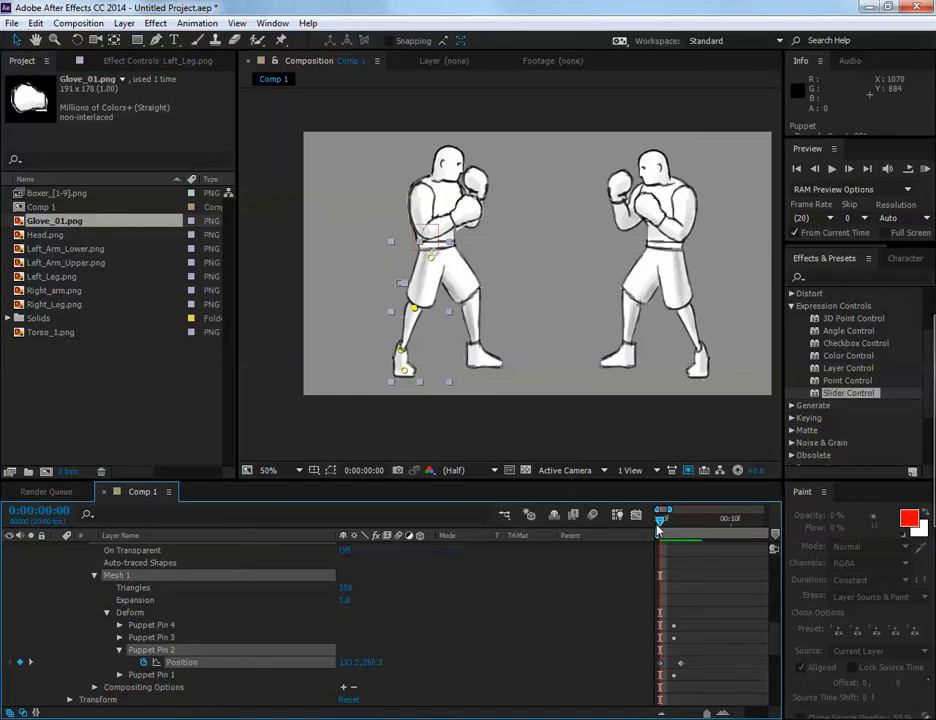
{"action": "mouse_move", "coordinate": [658, 530]}
{"action": "left_mouse_down"}
{"action": "mouse_move", "coordinate": [668, 528]}
{"action": "mouse_move", "coordinate": [659, 528]}
{"action": "left_mouse_up"}
Collapse the Left_Leg.png layer and import Glove_01.png from the AE_FK_IK_Boxer folder as a PNG sequence
{"action": "scroll", "coordinate": [245, 560], "scroll_direction": "up", "scroll_amount": 5}
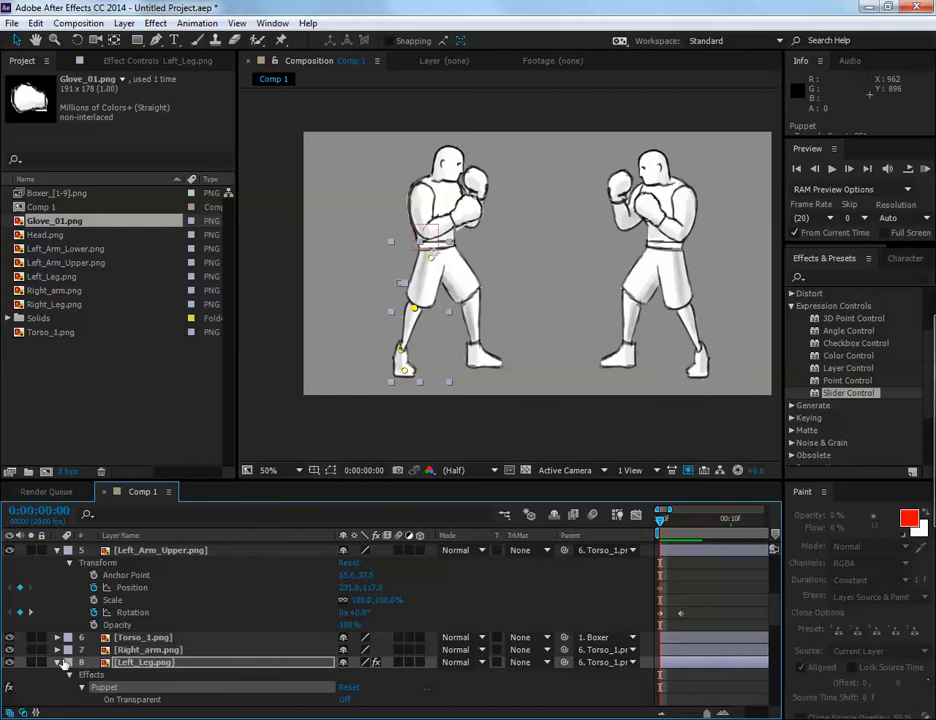
{"action": "left_click", "coordinate": [62, 662]}
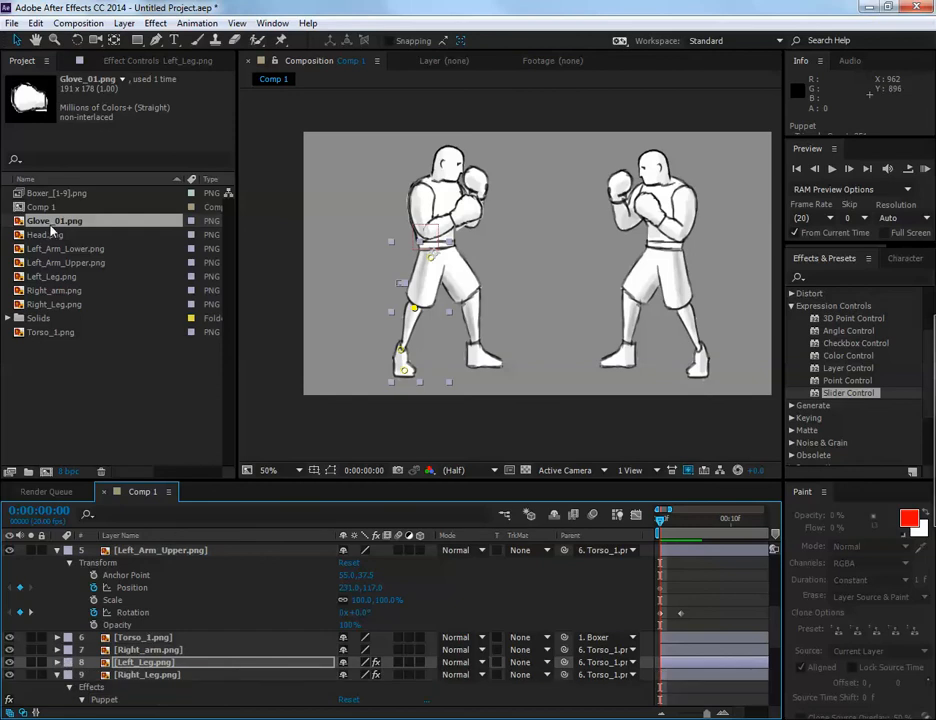
{"action": "left_click", "coordinate": [10, 23]}
{"action": "mouse_move", "coordinate": [173, 212]}
{"action": "left_click", "coordinate": [268, 211]}
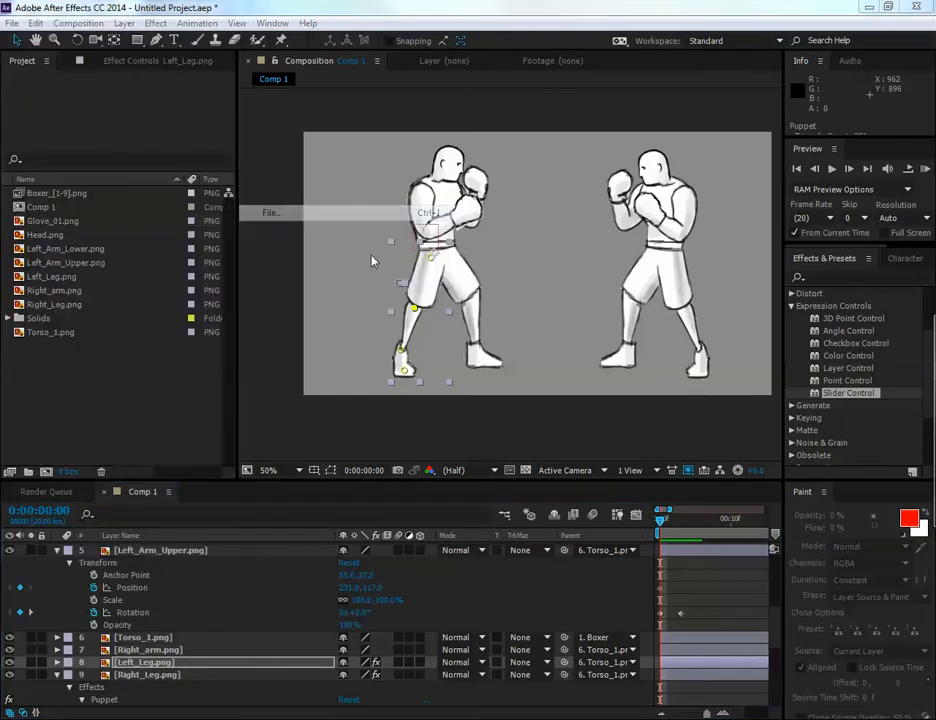
{"action": "scroll", "coordinate": [392, 214], "scroll_direction": "down", "scroll_amount": 3}
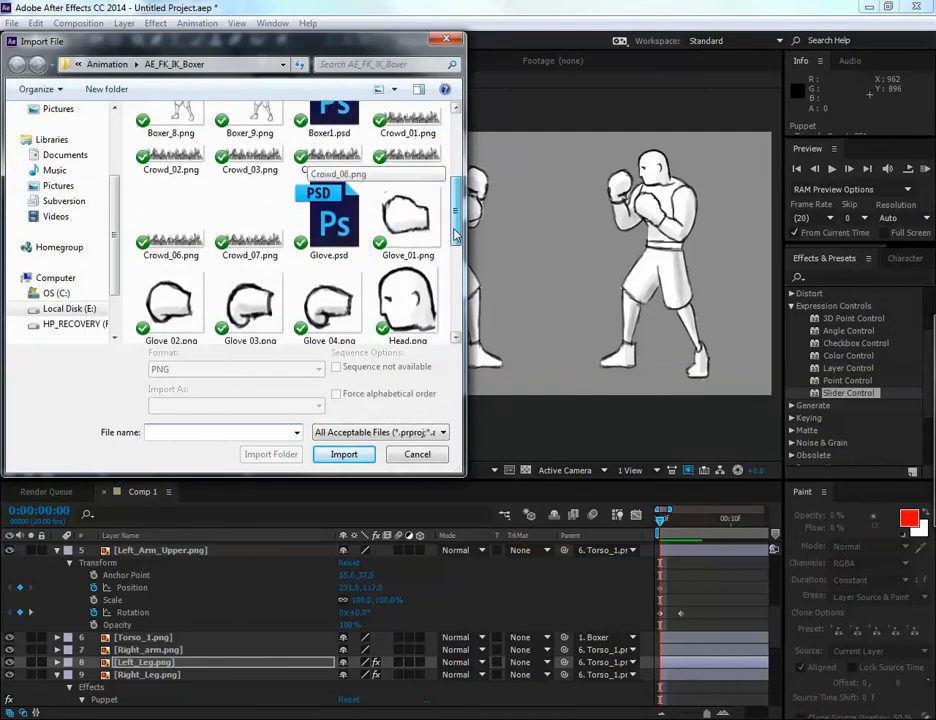
{"action": "left_click", "coordinate": [395, 211]}
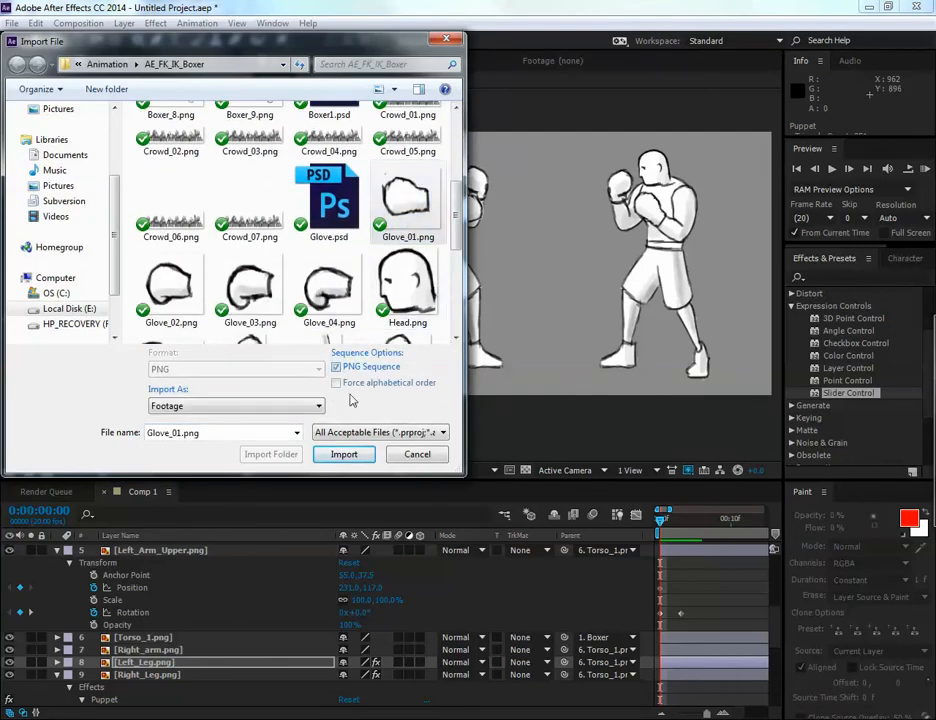
{"action": "left_click", "coordinate": [363, 457]}
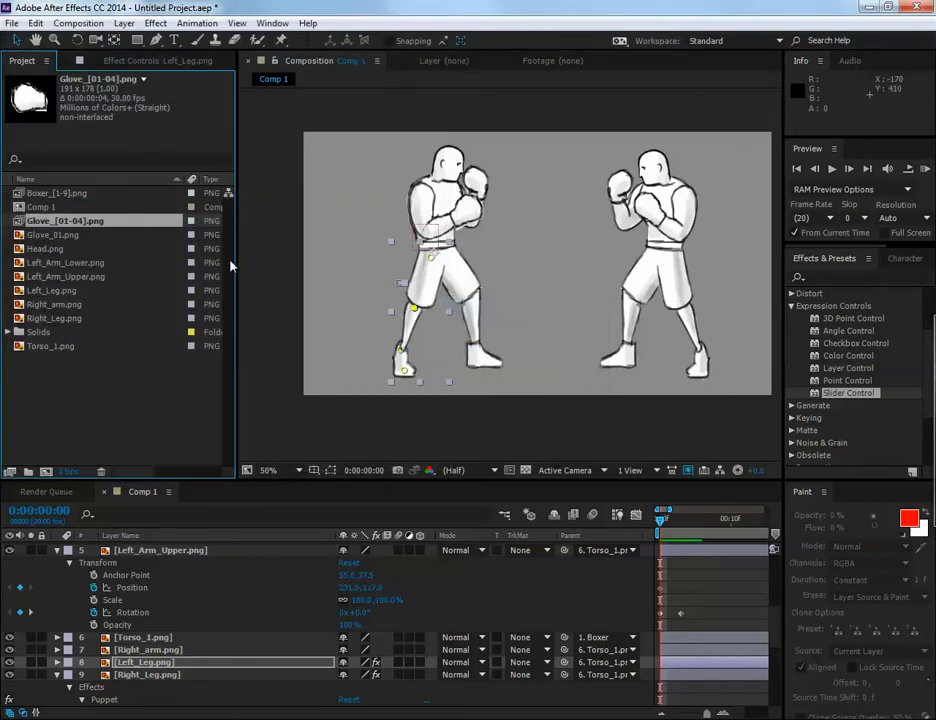
Import Torso_1.png from the AE_FK_IK_Boxer folder as a PNG sequence
{"action": "left_click", "coordinate": [11, 23]}
{"action": "mouse_move", "coordinate": [42, 211]}
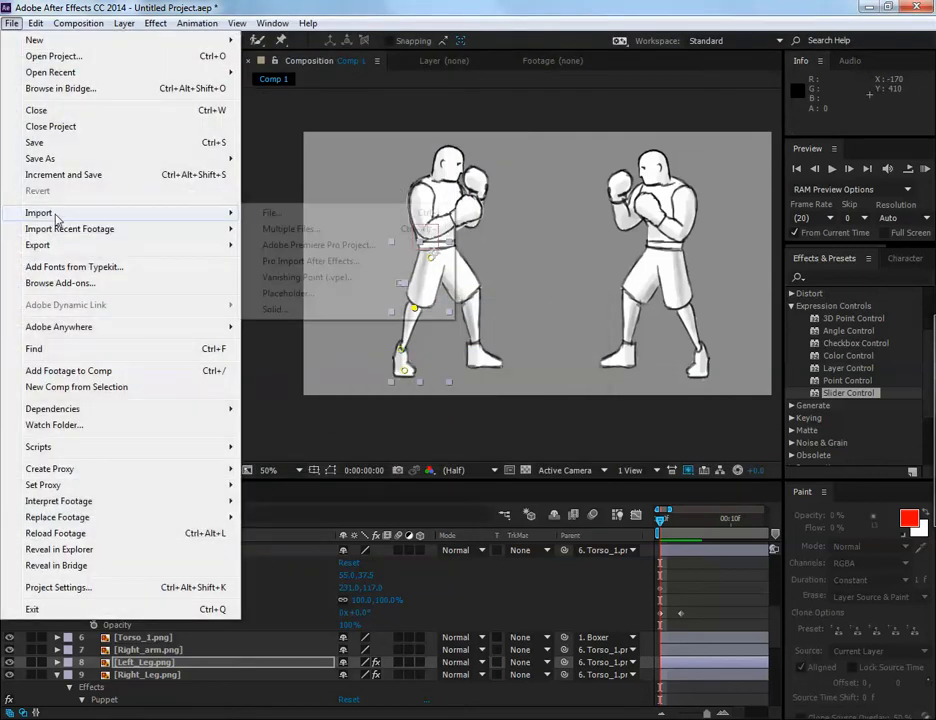
{"action": "left_click", "coordinate": [300, 213]}
{"action": "left_click_drag", "start_coordinate": [456, 160], "coordinate": [467, 300]}
{"action": "left_click", "coordinate": [408, 275]}
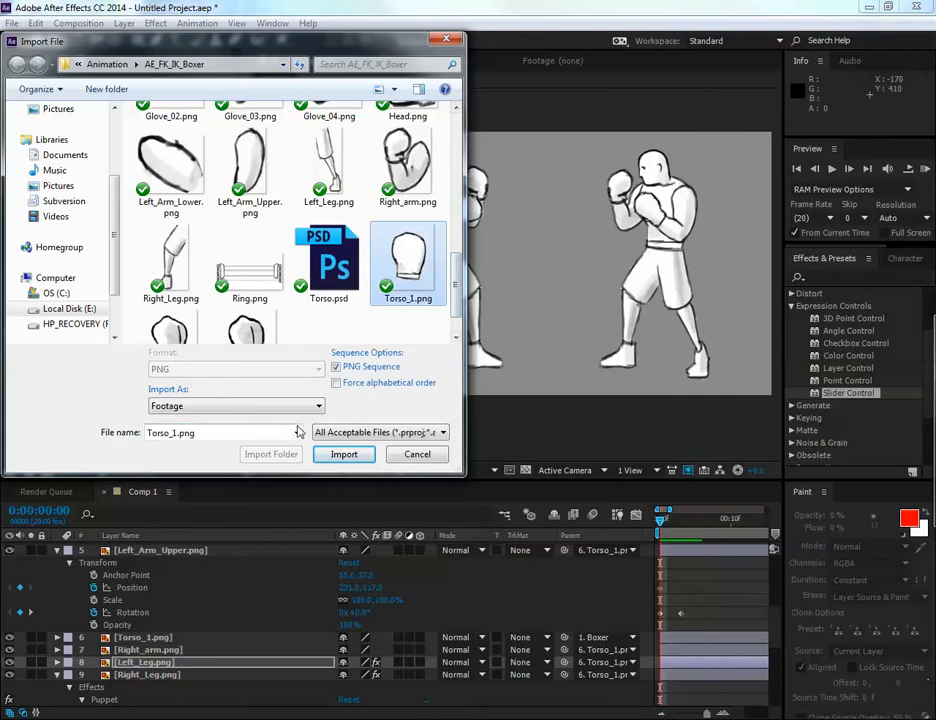
{"action": "left_click", "coordinate": [344, 454]}
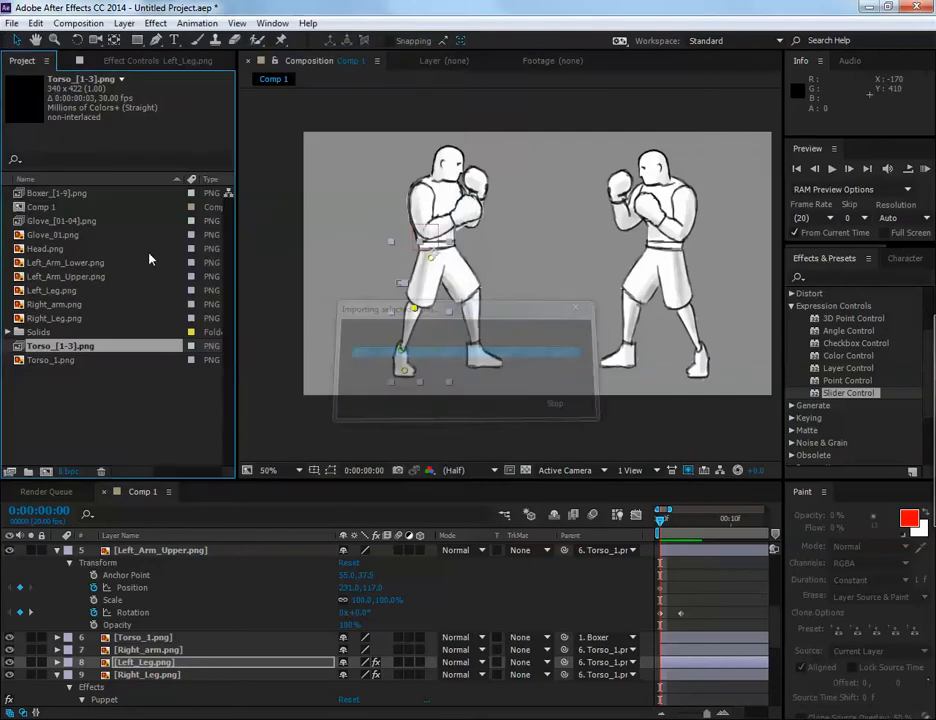
Interpret the Torso_[1-3].png footage with an assumed frame rate of 3 frames per second
{"action": "left_click", "coordinate": [44, 208]}
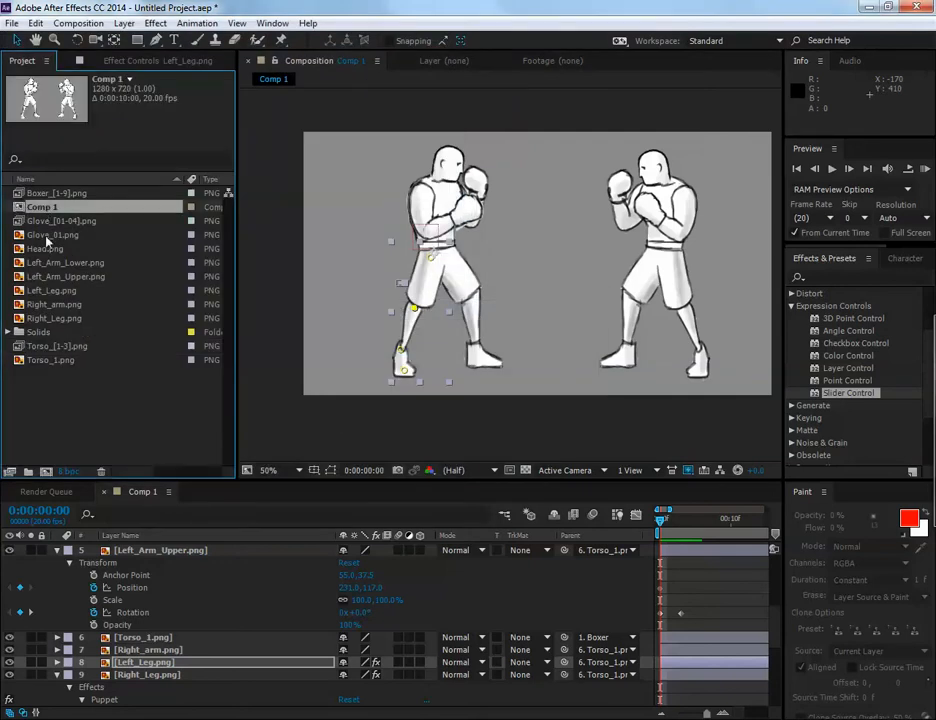
{"action": "left_click", "coordinate": [46, 347]}
{"action": "right_click", "coordinate": [45, 348]}
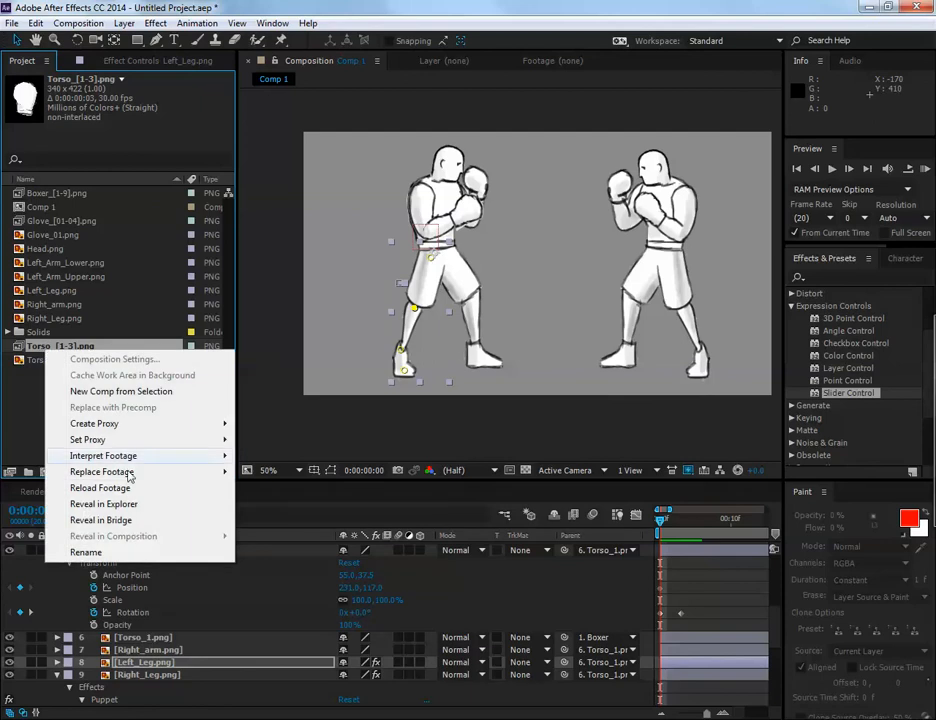
{"action": "mouse_move", "coordinate": [128, 458]}
{"action": "left_click", "coordinate": [262, 456]}
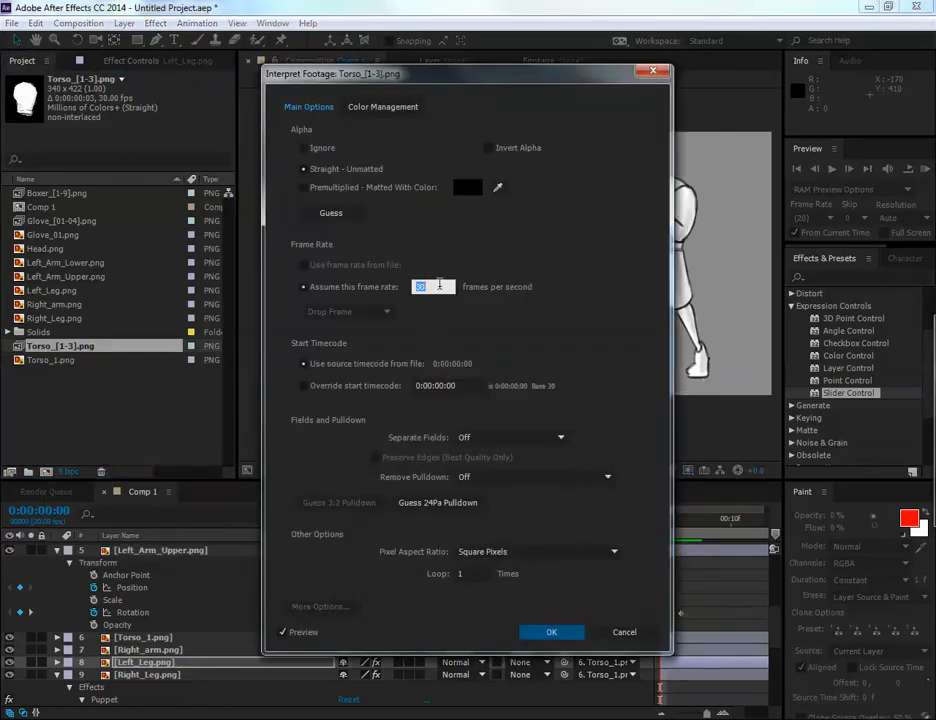
{"action": "type", "text": "3"}
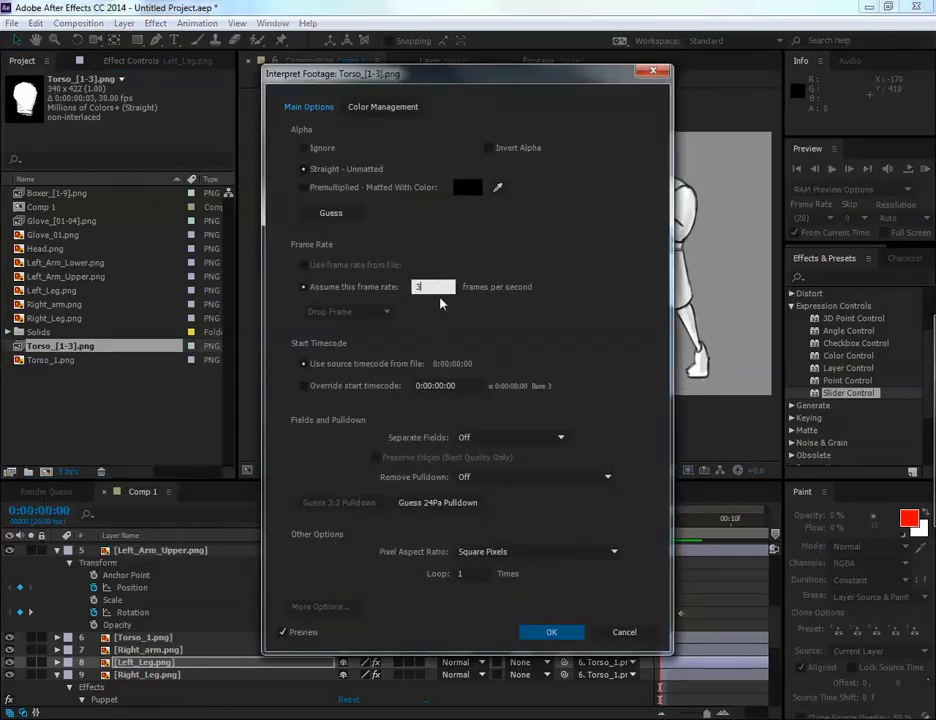
{"action": "left_click", "coordinate": [551, 632]}
Interpret the Glove_[01-04].png footage with an assumed frame rate of 4 frames per second
{"action": "left_click", "coordinate": [56, 193]}
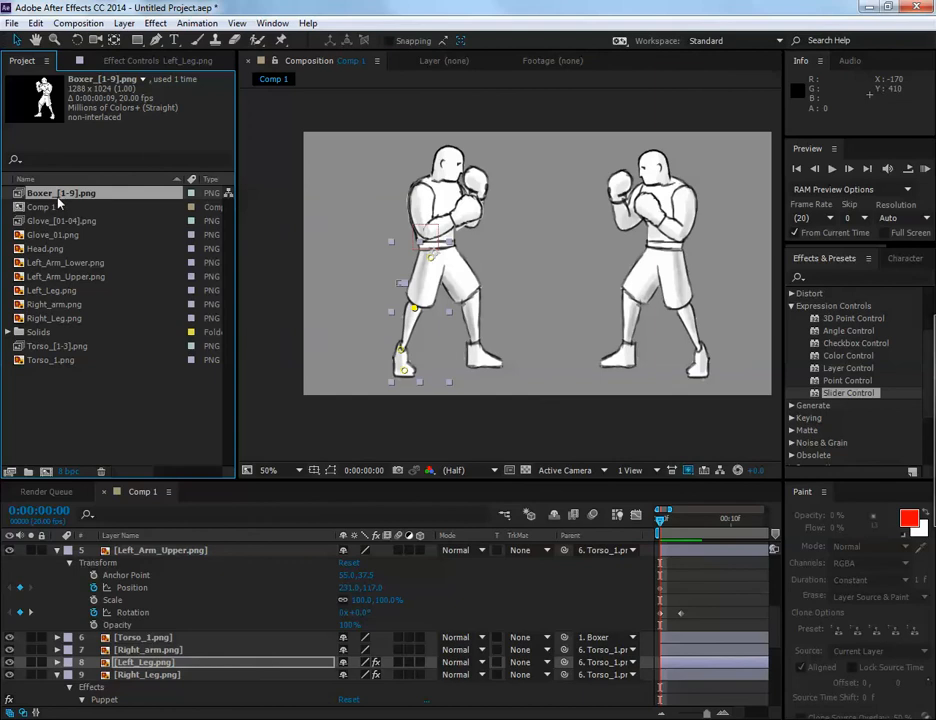
{"action": "left_click", "coordinate": [55, 220]}
{"action": "right_click", "coordinate": [55, 220]}
{"action": "mouse_move", "coordinate": [194, 328]}
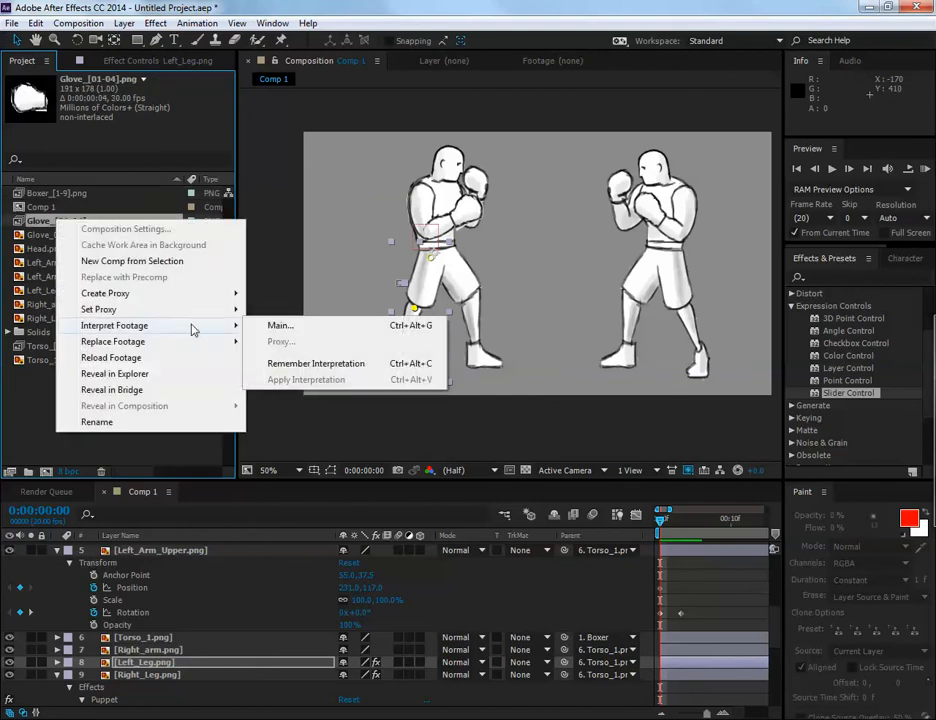
{"action": "left_click", "coordinate": [280, 324]}
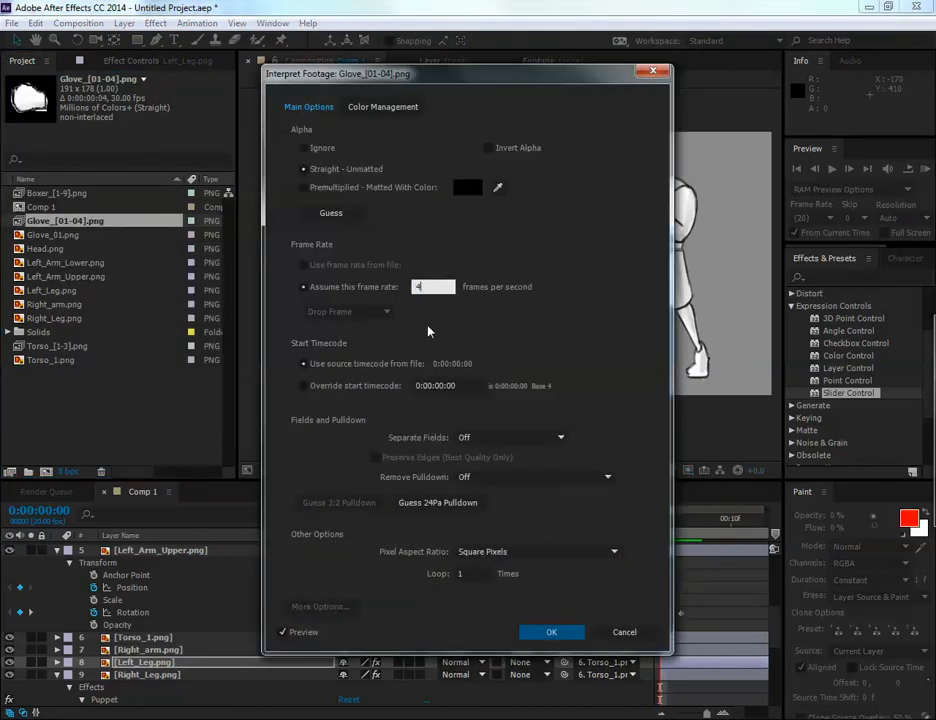
{"action": "type", "text": "4"}
{"action": "left_click", "coordinate": [548, 634]}
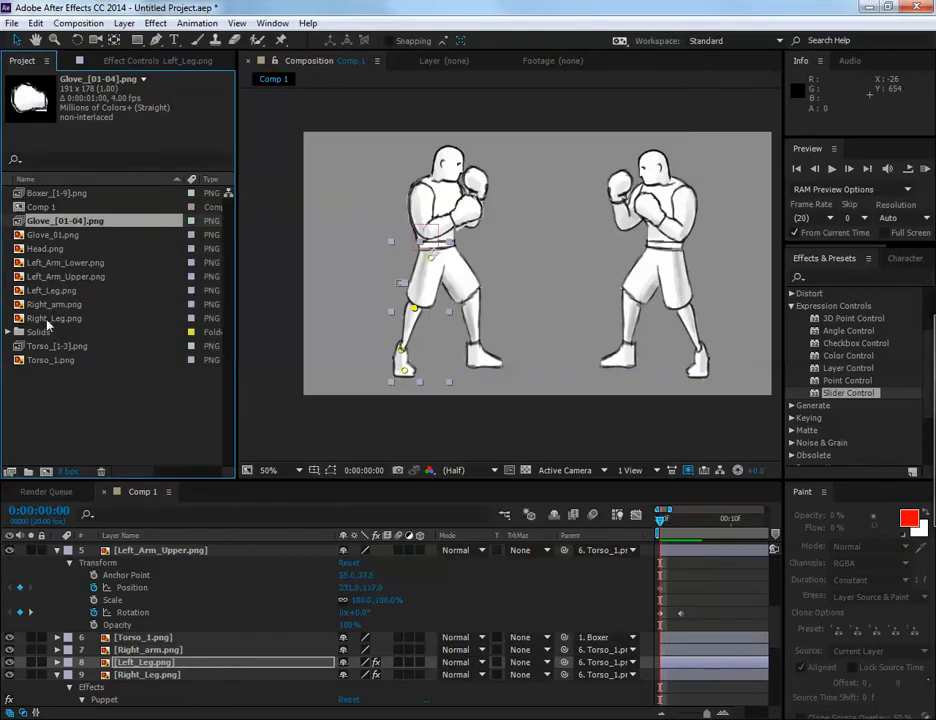
Add the Torso_[1-3].png sequence to Comp 1 as a layer directly above Torso_1.png
{"action": "left_click", "coordinate": [50, 318]}
{"action": "left_click", "coordinate": [50, 346]}
{"action": "left_click_drag", "start_coordinate": [48, 347], "coordinate": [684, 641]}
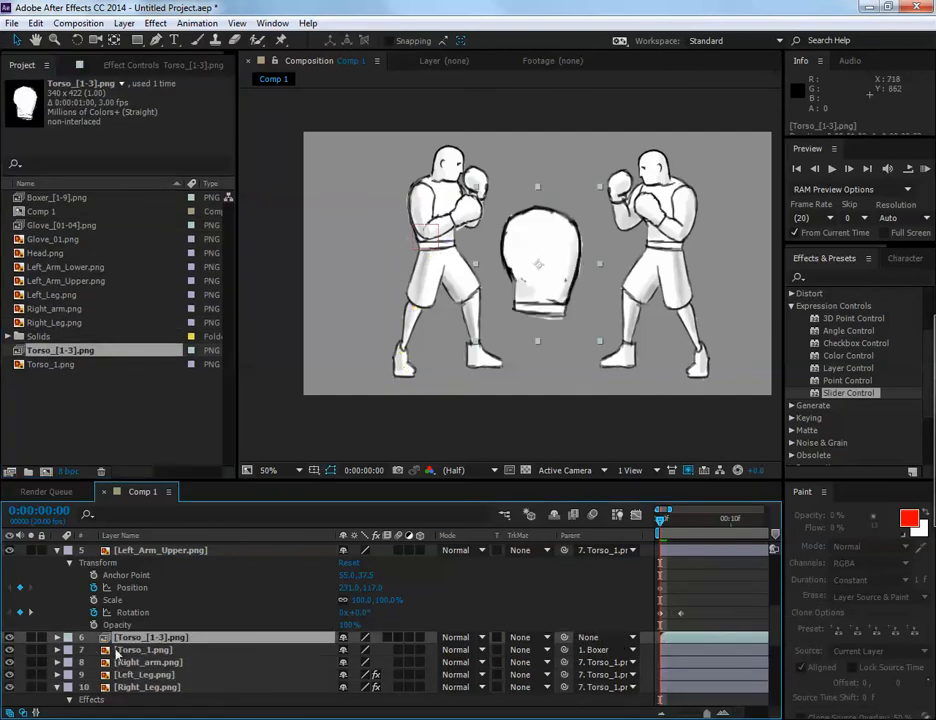
{"action": "left_click", "coordinate": [66, 642]}
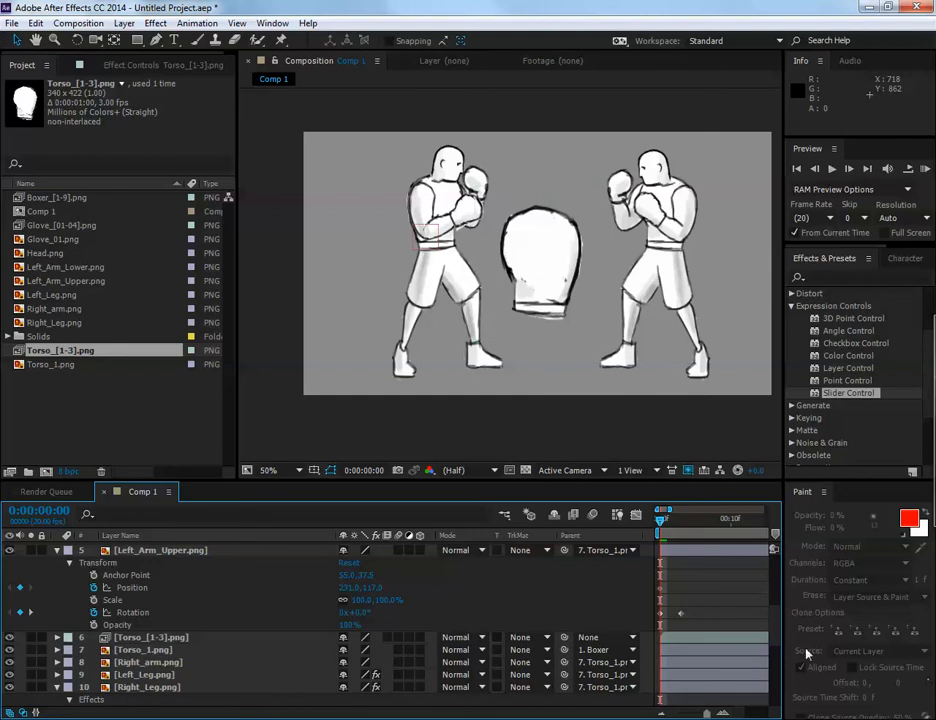
{"action": "left_click", "coordinate": [687, 641]}
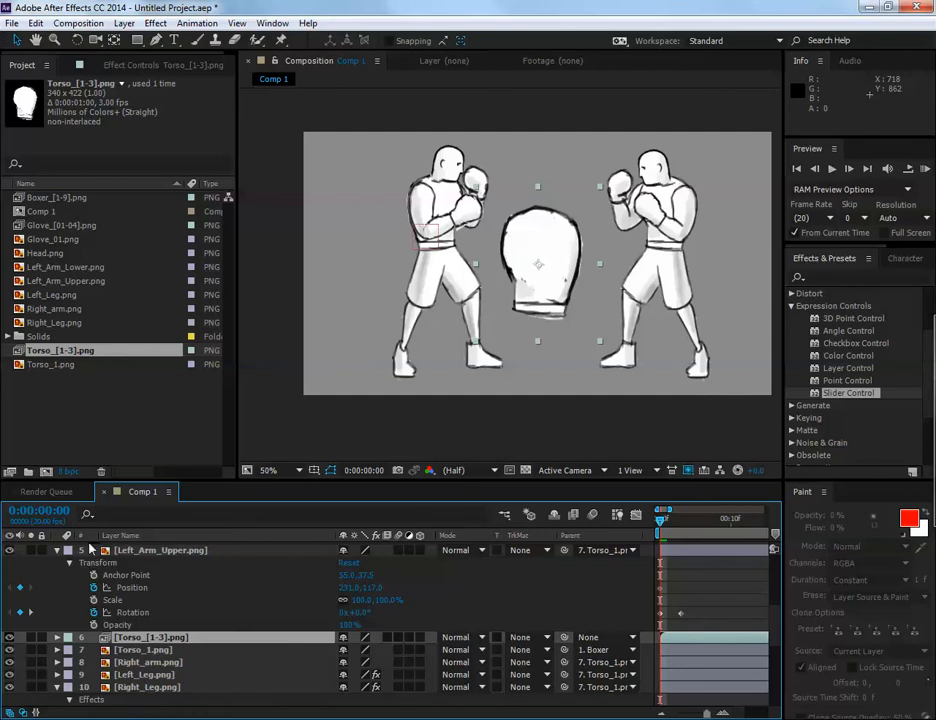
Collapse the properties of the Left_Arm_Upper.png, Left_Arm_Lower.png and Boxer layers
{"action": "left_click", "coordinate": [57, 551]}
{"action": "scroll", "coordinate": [55, 556], "scroll_direction": "up", "scroll_amount": 3}
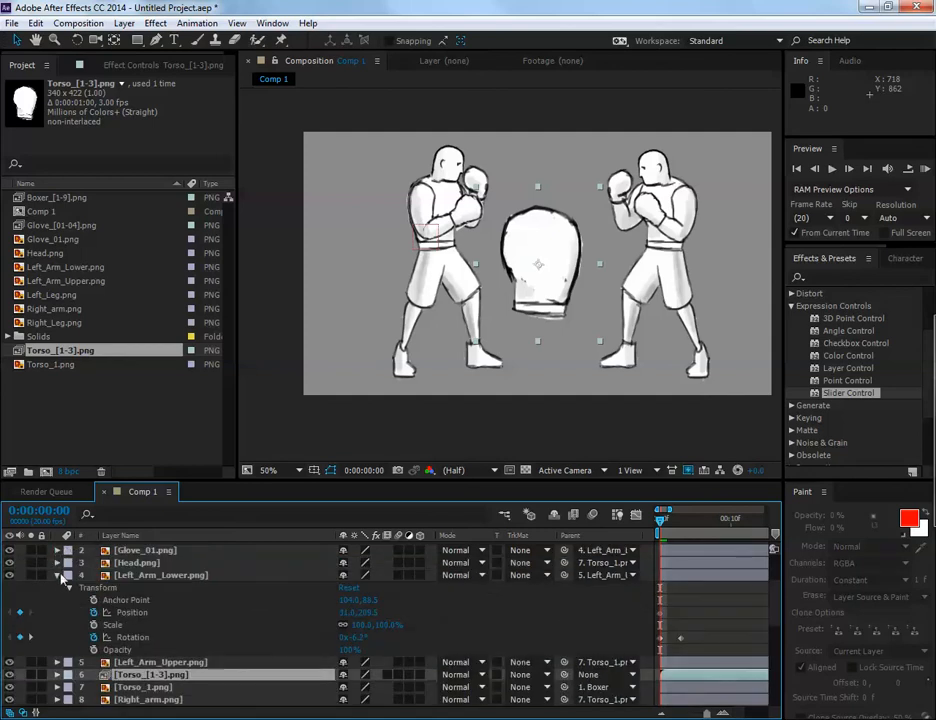
{"action": "left_click", "coordinate": [57, 576]}
{"action": "scroll", "coordinate": [300, 590], "scroll_direction": "up", "scroll_amount": 3}
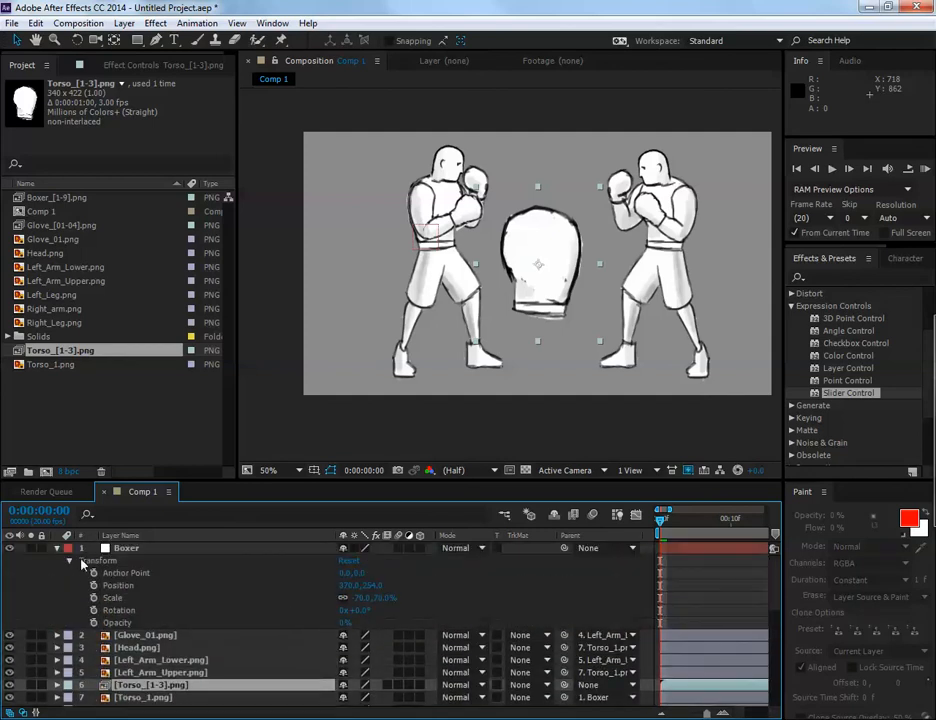
{"action": "left_click", "coordinate": [57, 548]}
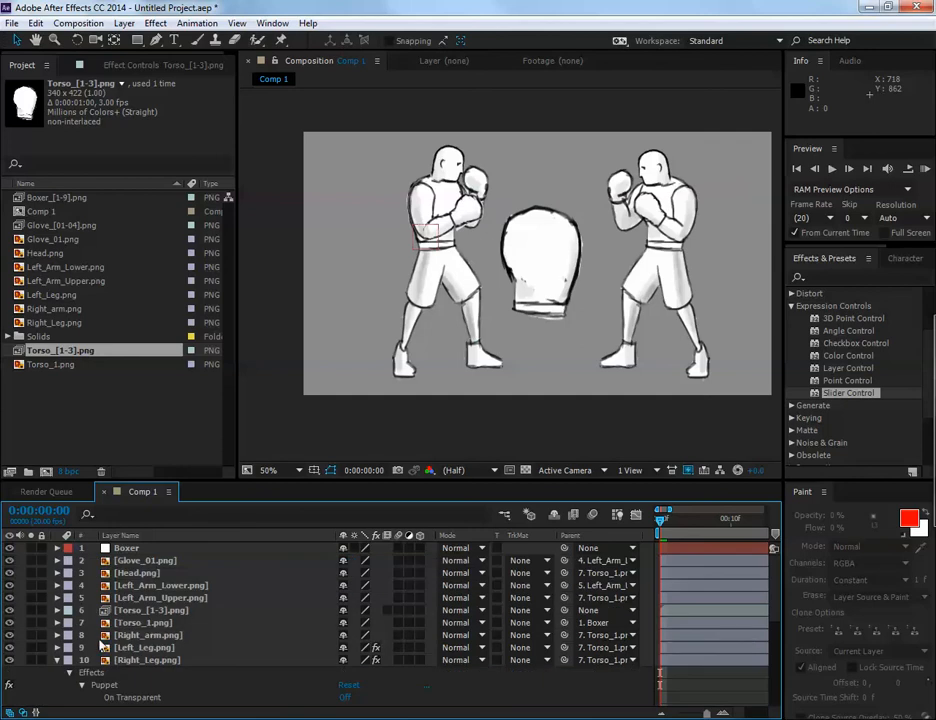
Parent the Torso_[1-3].png layer to the Boxer null and expand its transform properties
{"action": "left_click", "coordinate": [160, 610]}
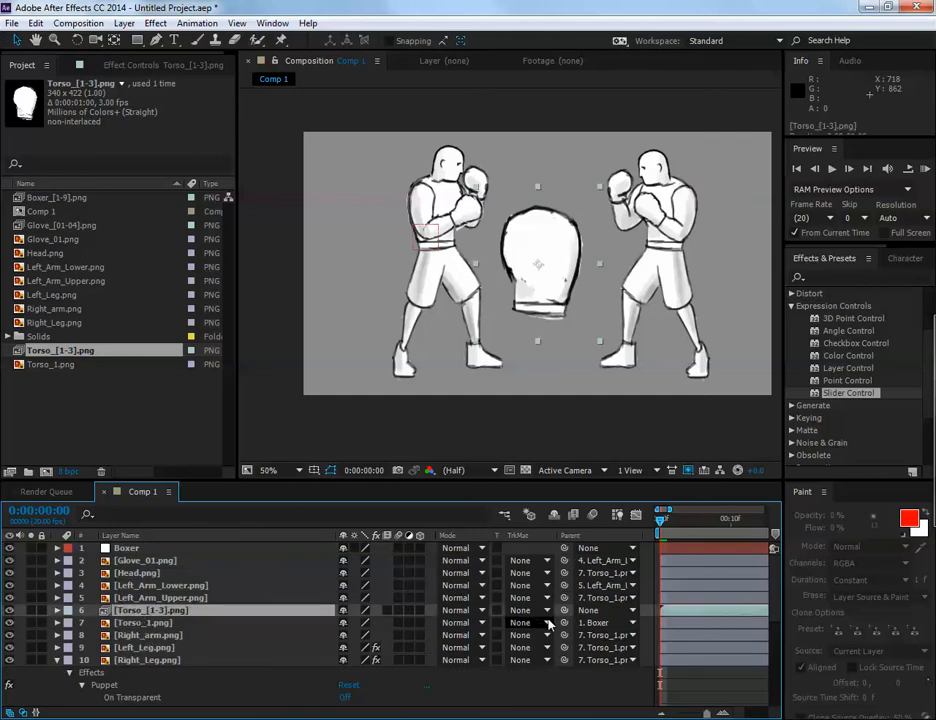
{"action": "left_click_drag", "start_coordinate": [563, 612], "coordinate": [137, 556]}
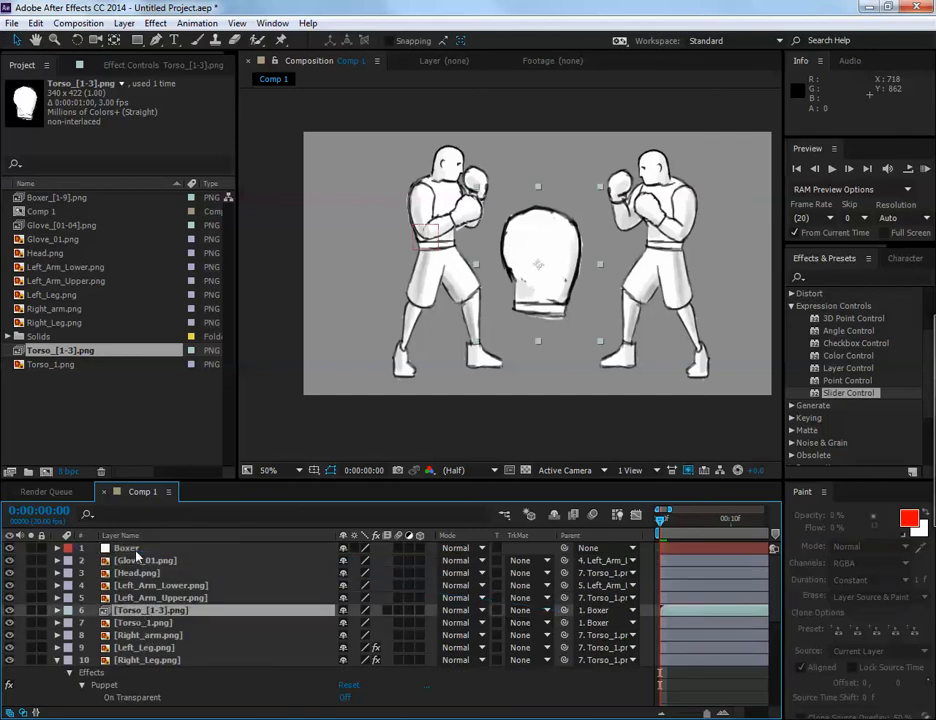
{"action": "left_click", "coordinate": [57, 610]}
{"action": "left_click", "coordinate": [69, 622]}
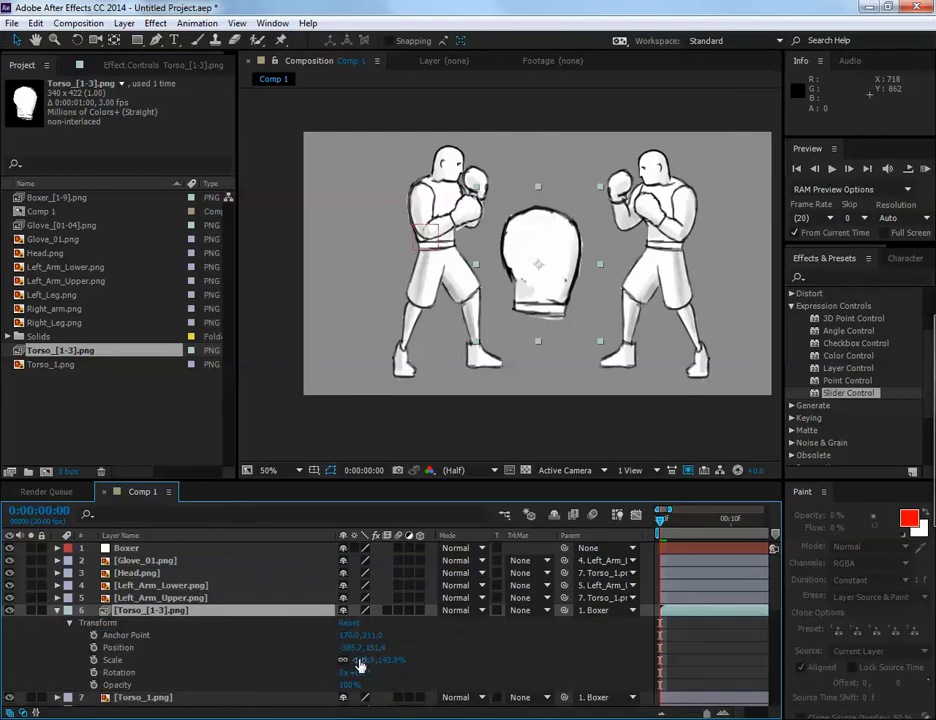
Set the Torso_[1-3].png layer's scale to 100% in both width and height, unlinking the proportions for the height value
{"action": "left_click_drag", "start_coordinate": [358, 663], "coordinate": [375, 662]}
{"action": "left_click", "coordinate": [389, 666]}
{"action": "type", "text": "100"}
{"action": "key", "text": "Return"}
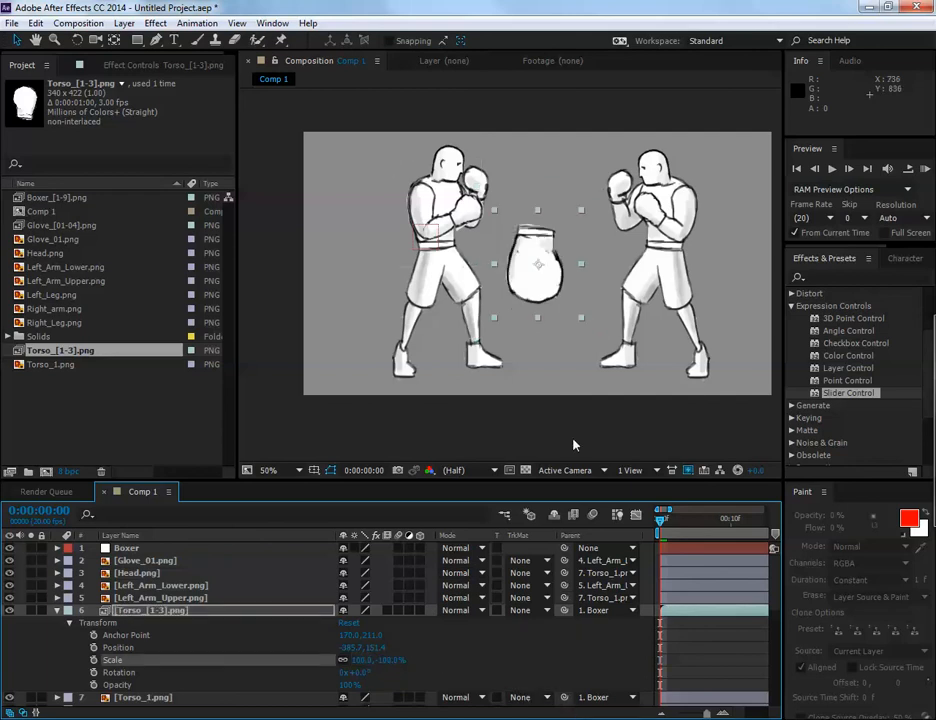
{"action": "left_click", "coordinate": [344, 661]}
{"action": "left_click", "coordinate": [389, 664]}
{"action": "type", "text": "-100"}
{"action": "key", "text": "Return"}
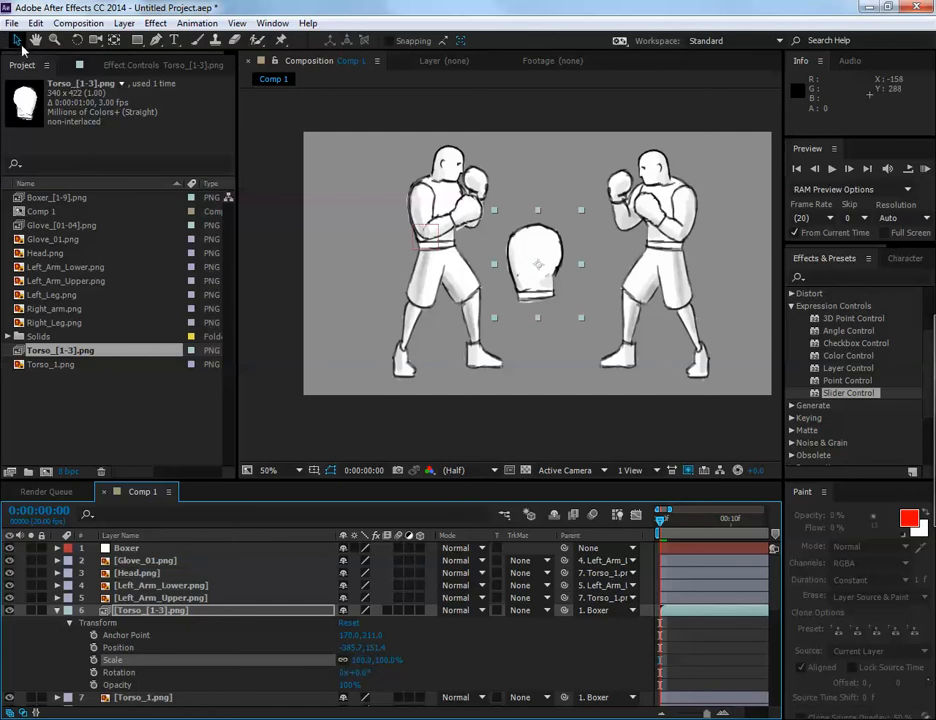
Move the Torso_[1-3].png layer over the left boxer's torso, at a position of about 2.9, -45.7
{"action": "left_click_drag", "start_coordinate": [542, 259], "coordinate": [388, 208]}
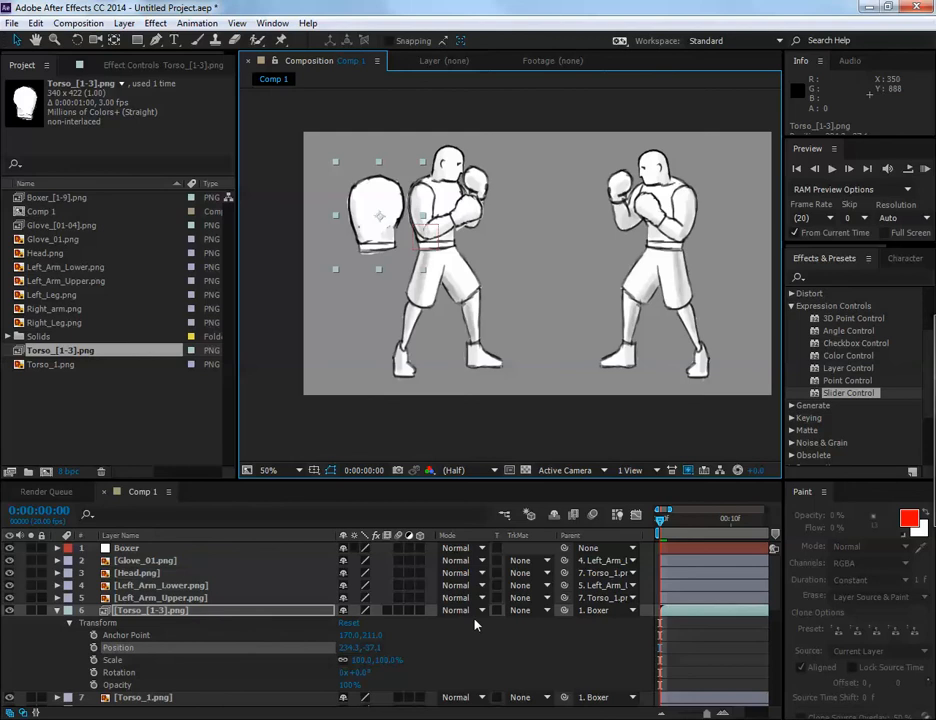
{"action": "left_click_drag", "start_coordinate": [373, 203], "coordinate": [432, 200]}
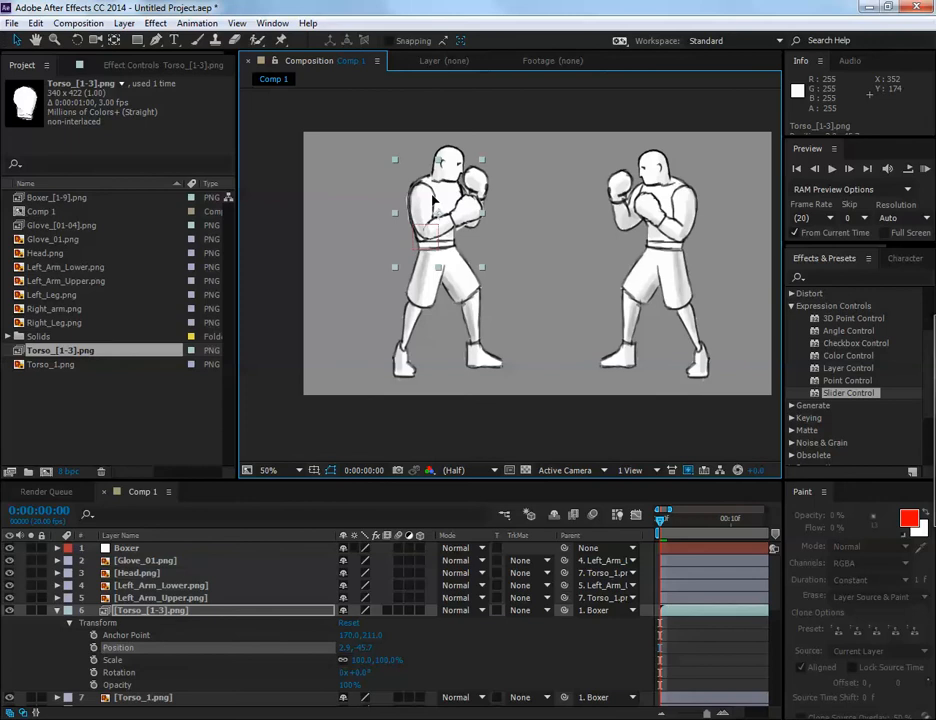
Parent the Left_Arm_Upper.png and Head.png layers to the Torso_[1-3].png layer
{"action": "left_click", "coordinate": [164, 599]}
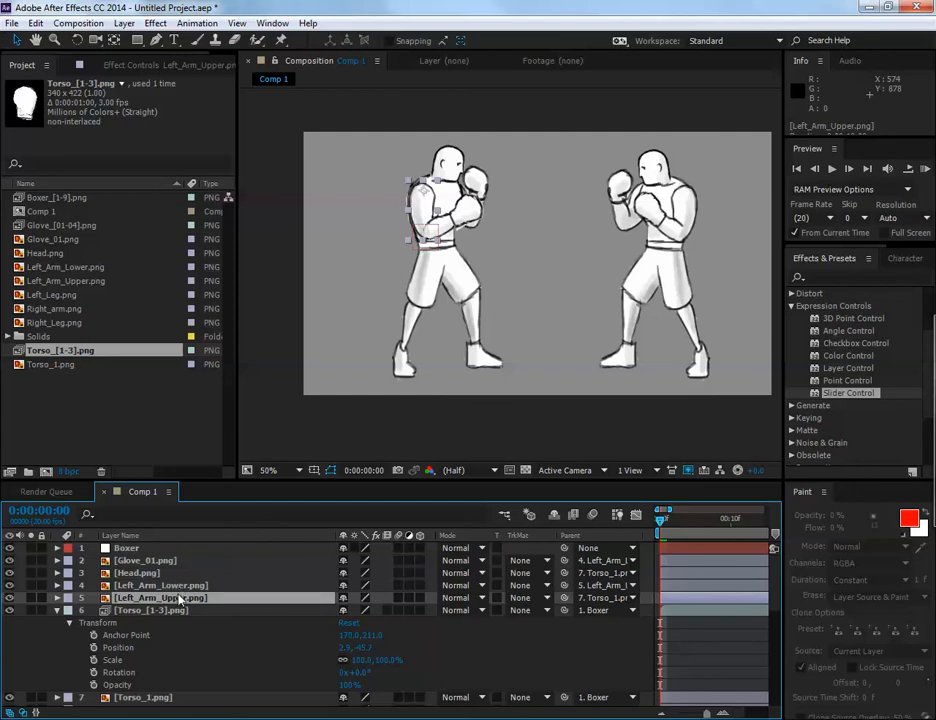
{"action": "left_click", "coordinate": [56, 610]}
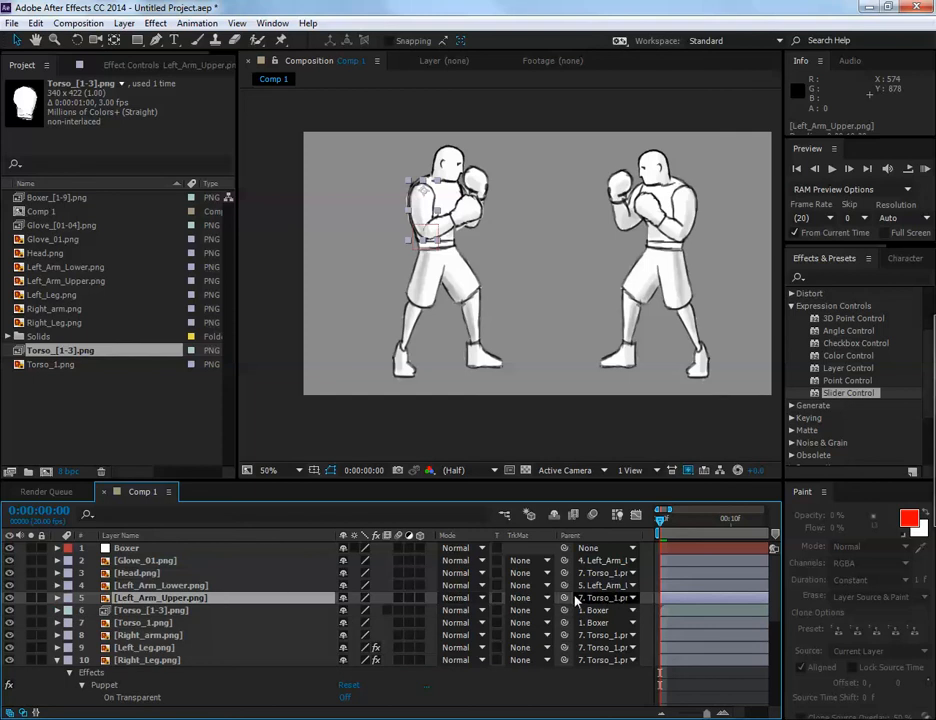
{"action": "left_click_drag", "start_coordinate": [564, 598], "coordinate": [168, 620]}
{"action": "left_click", "coordinate": [140, 573]}
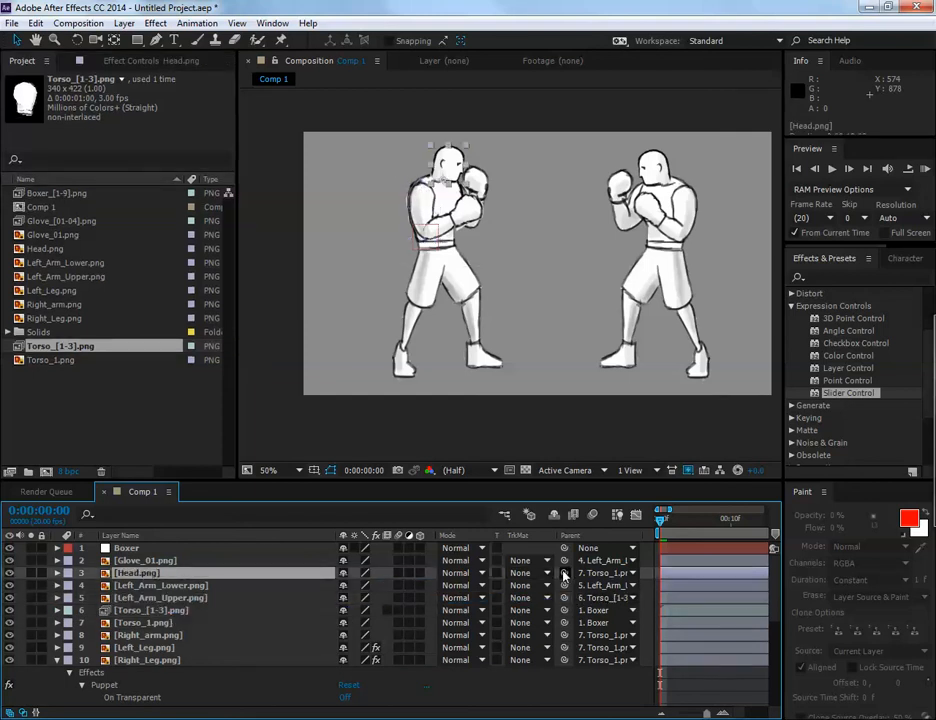
{"action": "left_click_drag", "start_coordinate": [564, 573], "coordinate": [172, 611]}
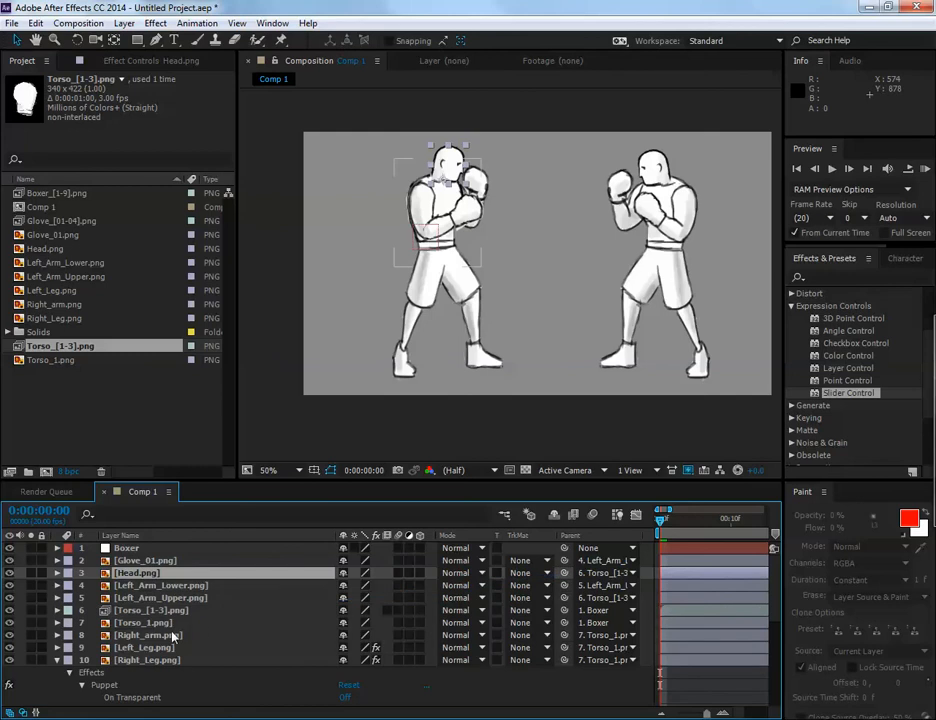
Parent the Right_arm.png, Left_Leg.png and Right_Leg.png layers to the Torso_[1-3].png layer
{"action": "left_click", "coordinate": [173, 636]}
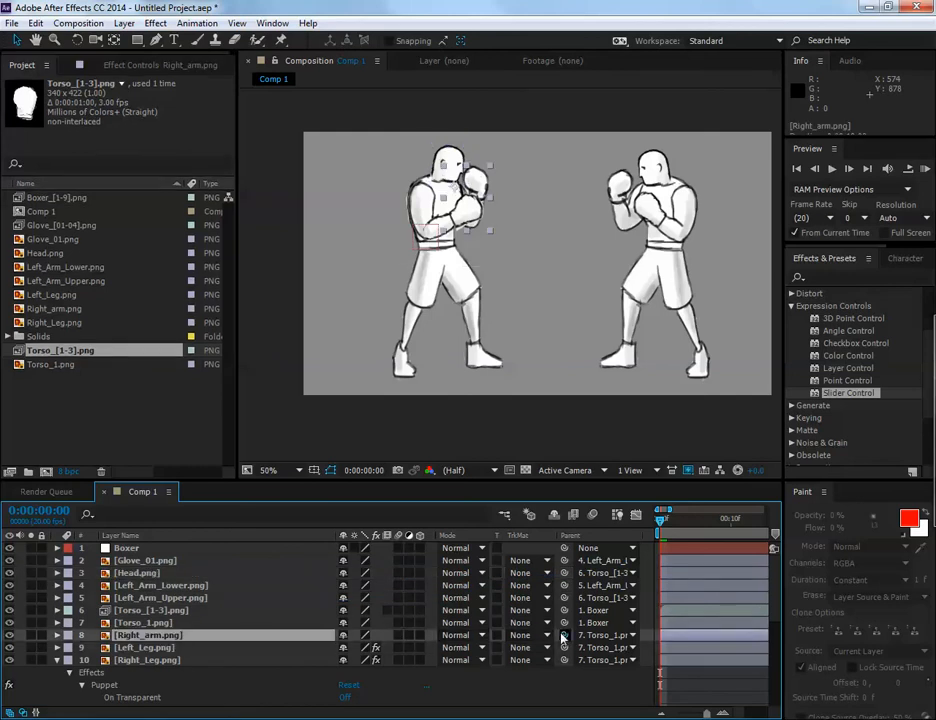
{"action": "left_click_drag", "start_coordinate": [563, 637], "coordinate": [190, 611]}
{"action": "left_click", "coordinate": [150, 647]}
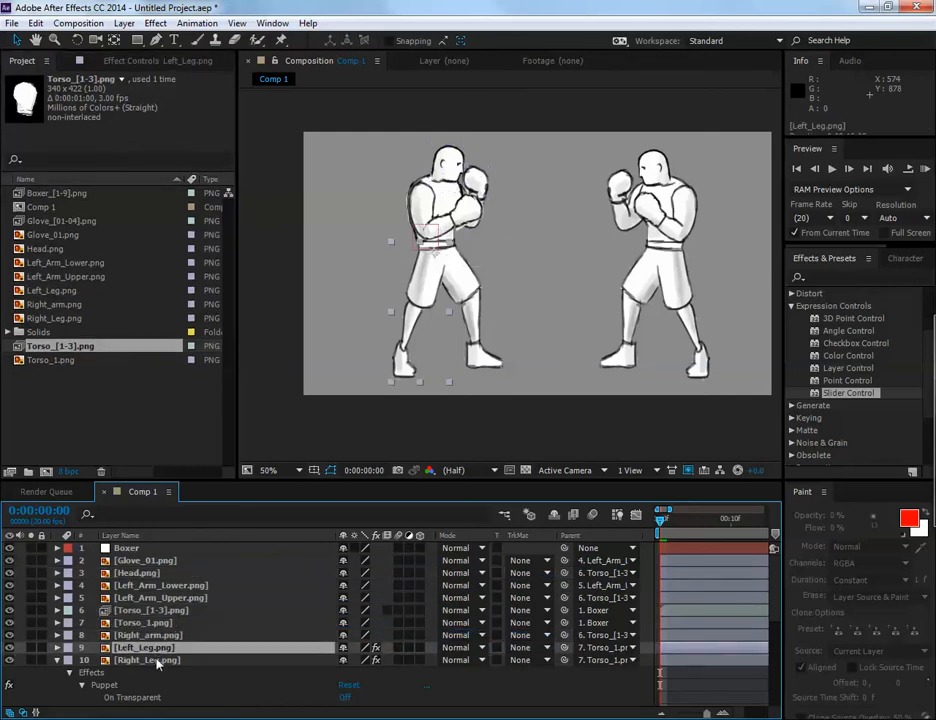
{"action": "left_click", "coordinate": [157, 661], "text": "ctrl"}
{"action": "left_click_drag", "start_coordinate": [563, 647], "coordinate": [203, 620]}
{"action": "left_click", "coordinate": [210, 612]}
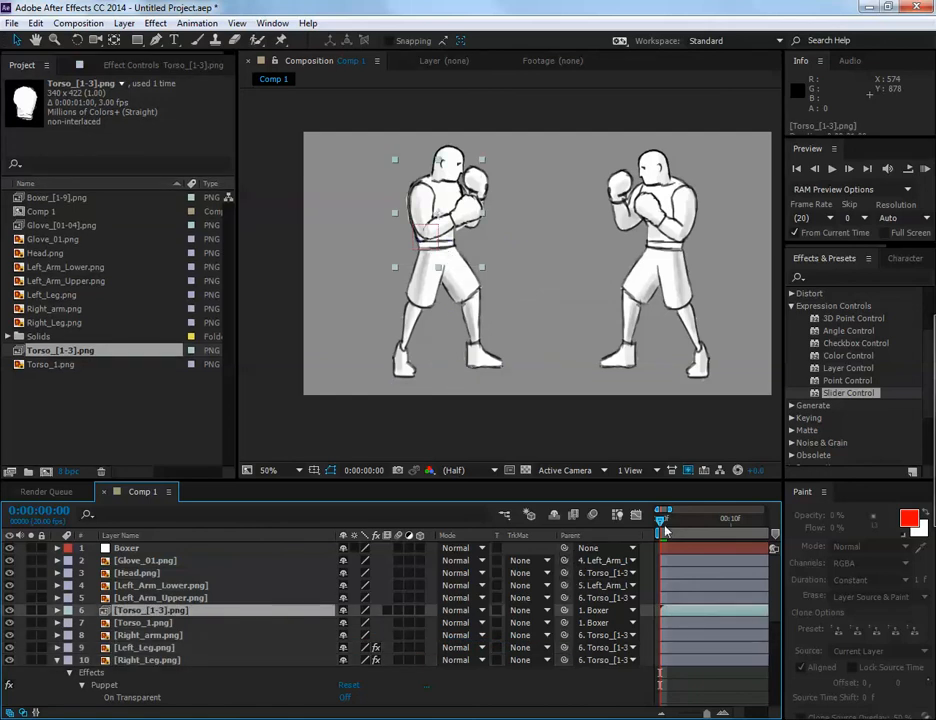
Delete the old static Torso_1.png layer and collapse the Right_Leg.png layer's properties
{"action": "left_click", "coordinate": [142, 623]}
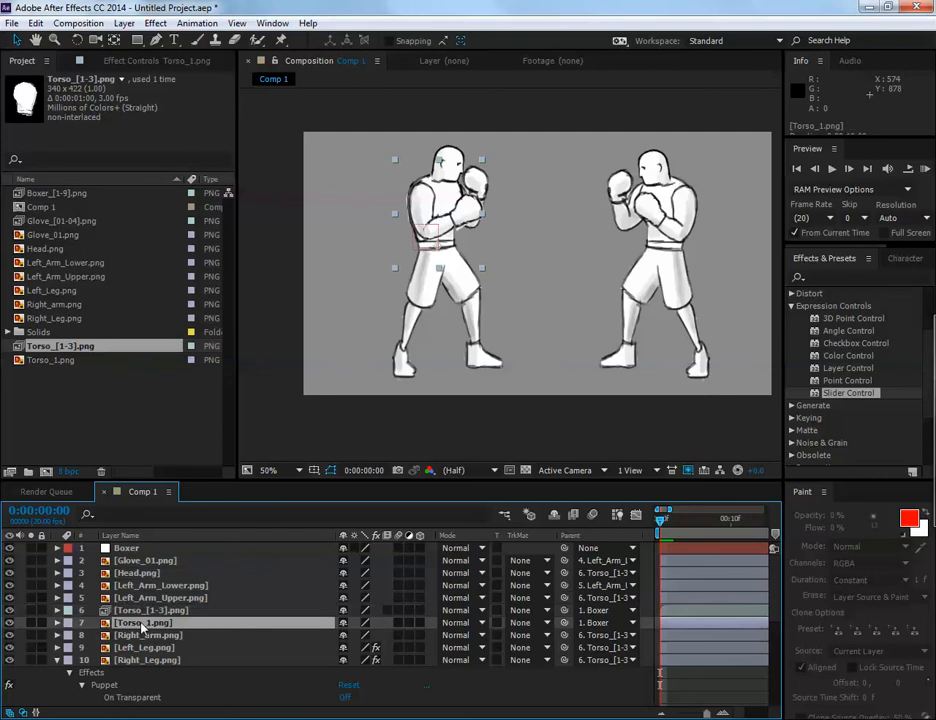
{"action": "left_click", "coordinate": [57, 661]}
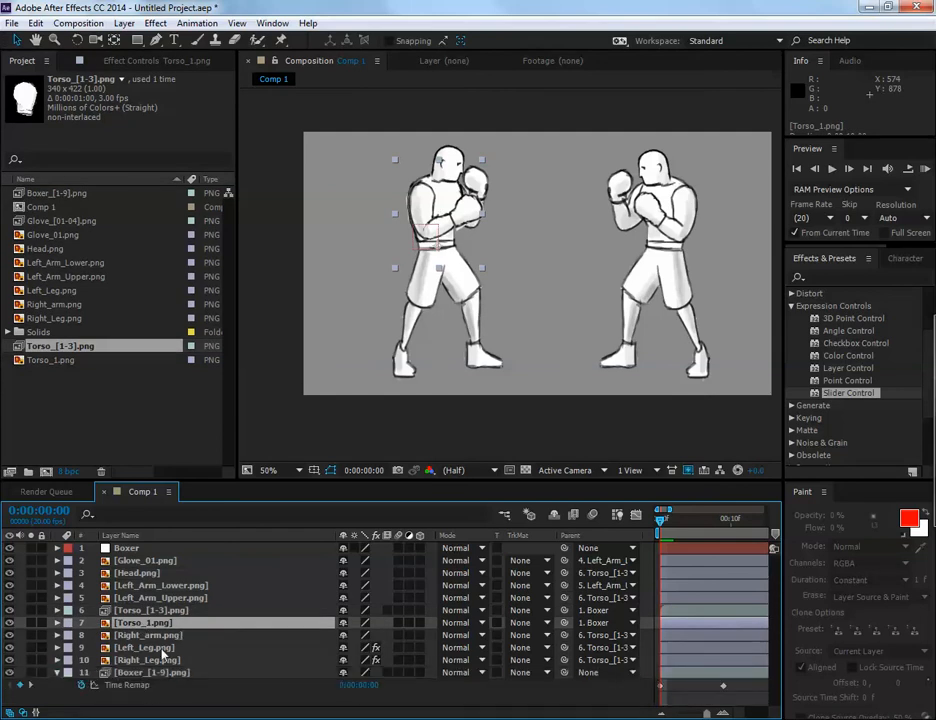
{"action": "key", "text": "Delete"}
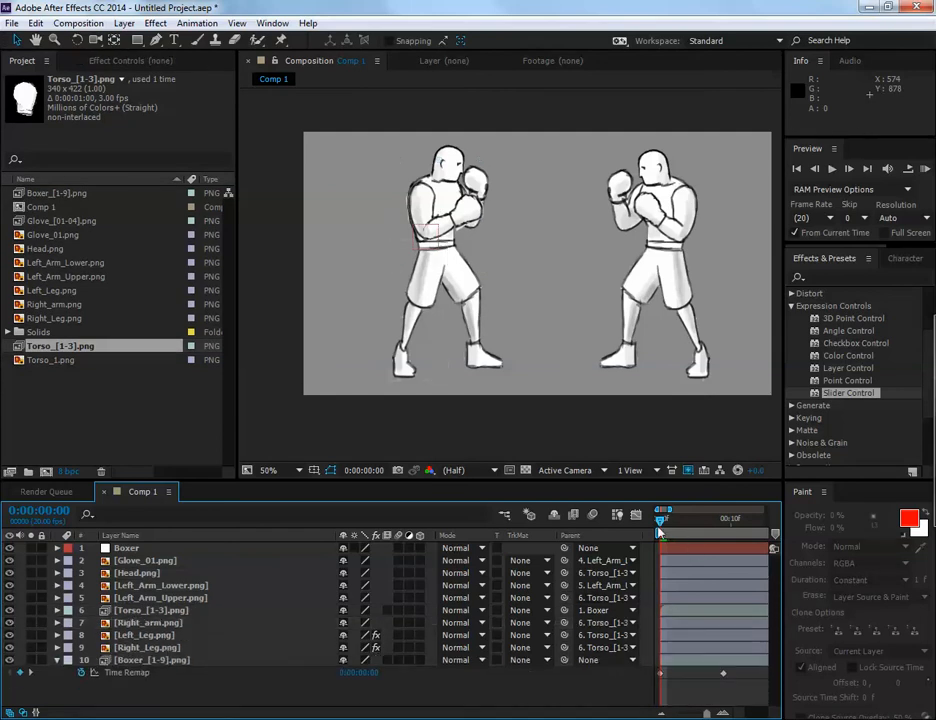
Scrub through the start of the animation up to frame 13 to examine how the Torso_[1-3].png sequence plays on the rig
{"action": "left_click_drag", "start_coordinate": [662, 519], "coordinate": [688, 528]}
{"action": "key", "text": "space"}
{"action": "left_click", "coordinate": [160, 610]}
{"action": "left_click_drag", "start_coordinate": [660, 520], "coordinate": [727, 527]}
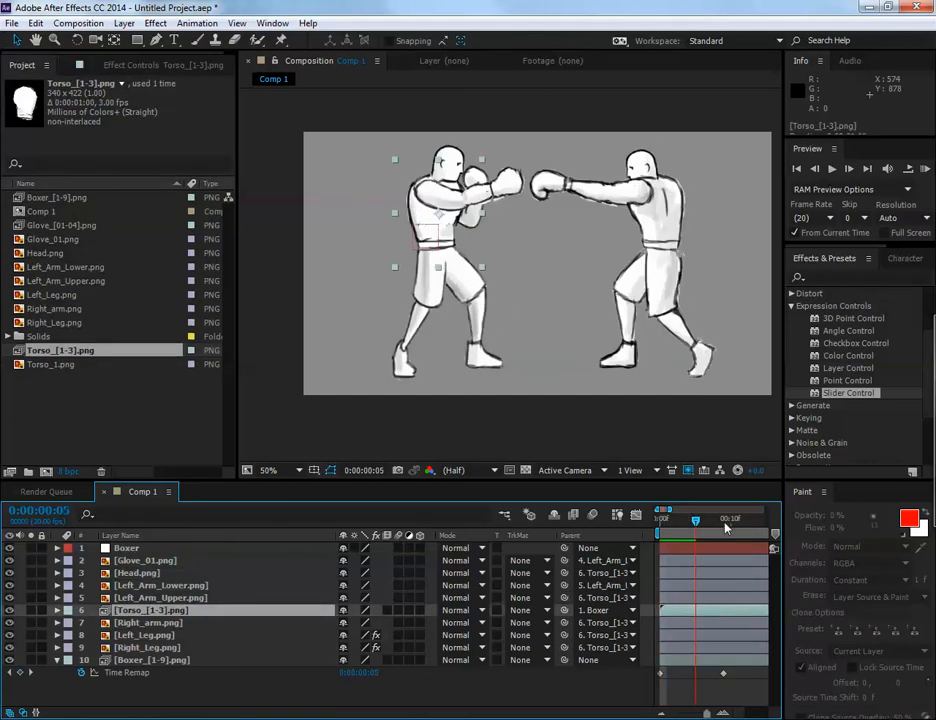
{"action": "left_click", "coordinate": [660, 520]}
{"action": "key", "text": "minus"}
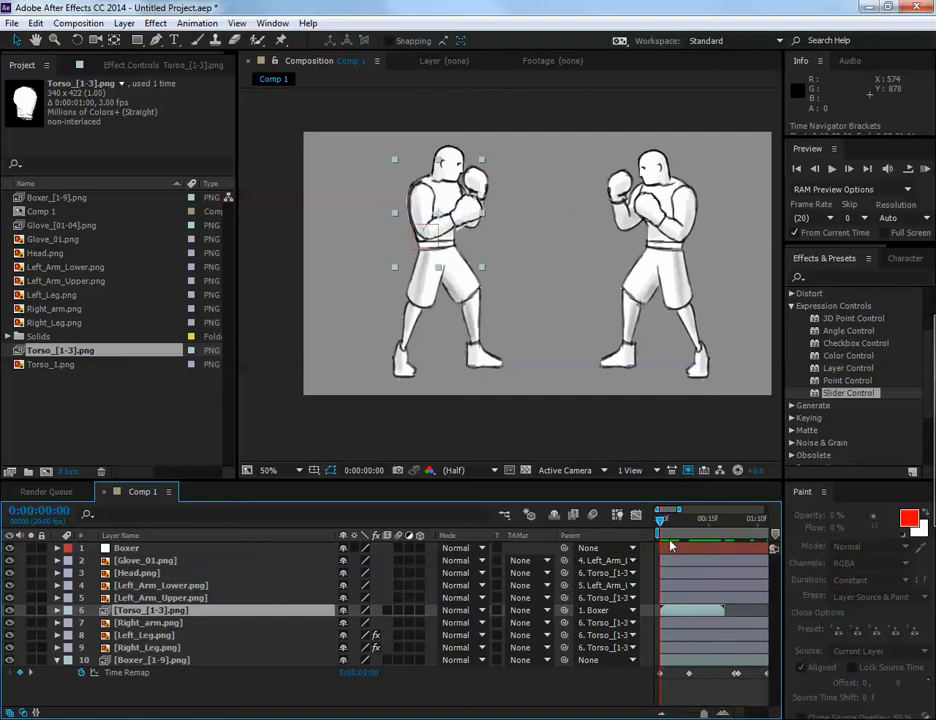
{"action": "mouse_move", "coordinate": [662, 521]}
{"action": "left_mouse_down"}
{"action": "mouse_move", "coordinate": [725, 524]}
{"action": "mouse_move", "coordinate": [710, 533]}
{"action": "mouse_move", "coordinate": [720, 523]}
{"action": "mouse_move", "coordinate": [661, 522]}
{"action": "left_mouse_up"}
{"action": "left_click", "coordinate": [661, 521]}
{"action": "left_click", "coordinate": [188, 634]}
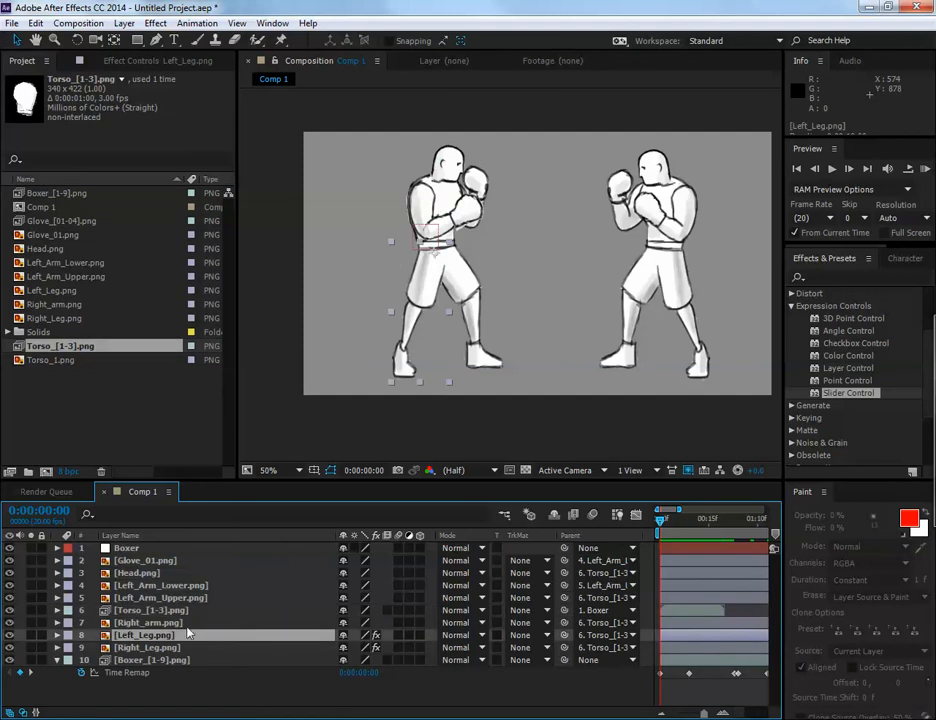
{"action": "left_click", "coordinate": [238, 612]}
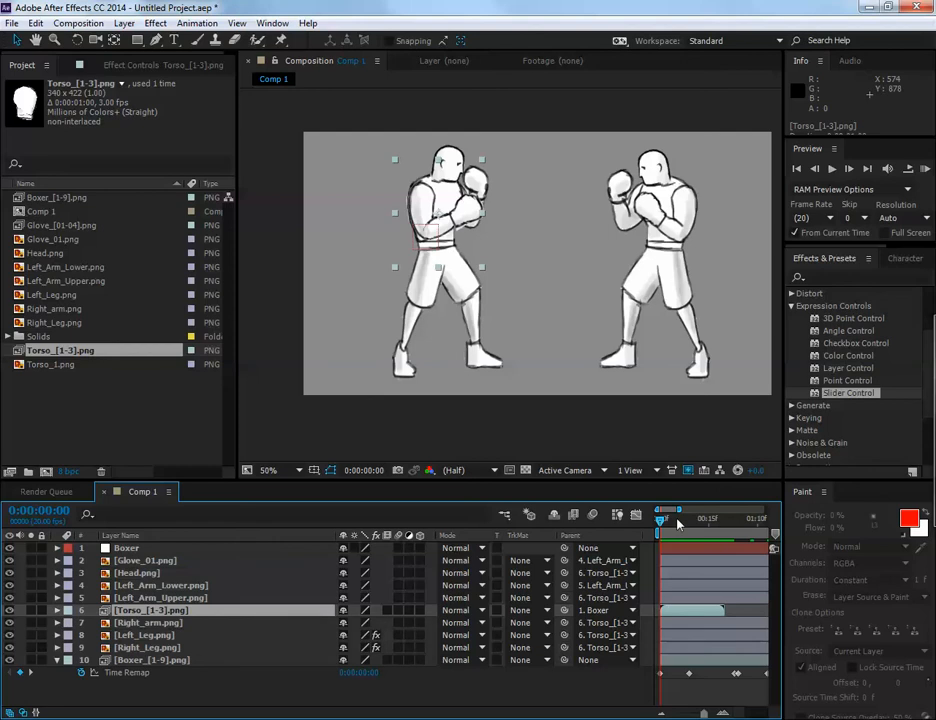
{"action": "left_click_drag", "start_coordinate": [661, 519], "coordinate": [702, 519]}
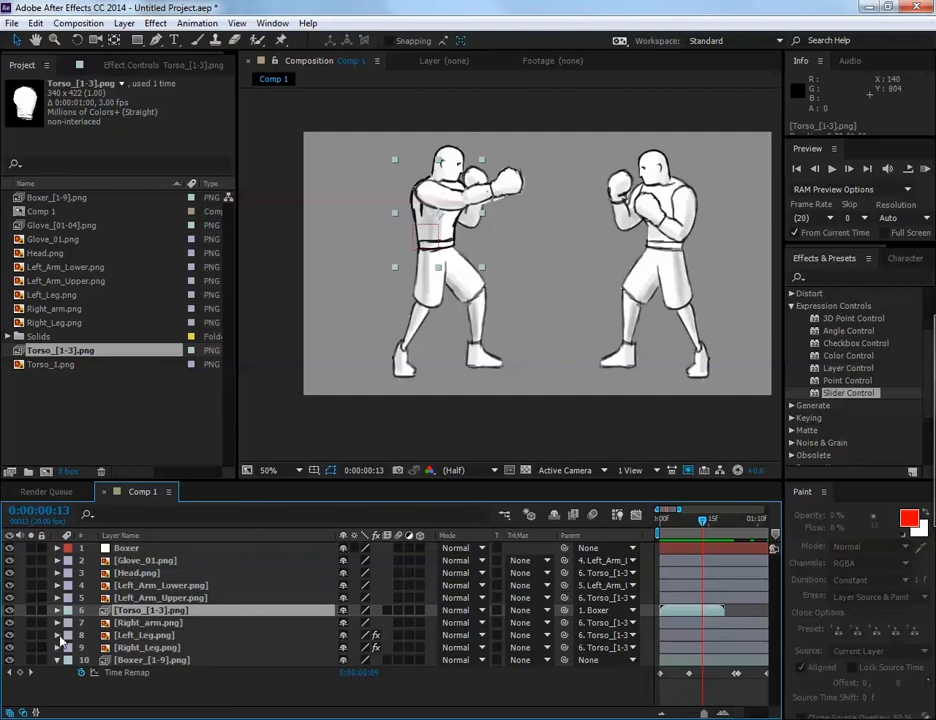
Toggle the visibility of the arm and leg layers and scrub back to frame 0 to inspect the torso sequence
{"action": "left_click", "coordinate": [10, 623]}
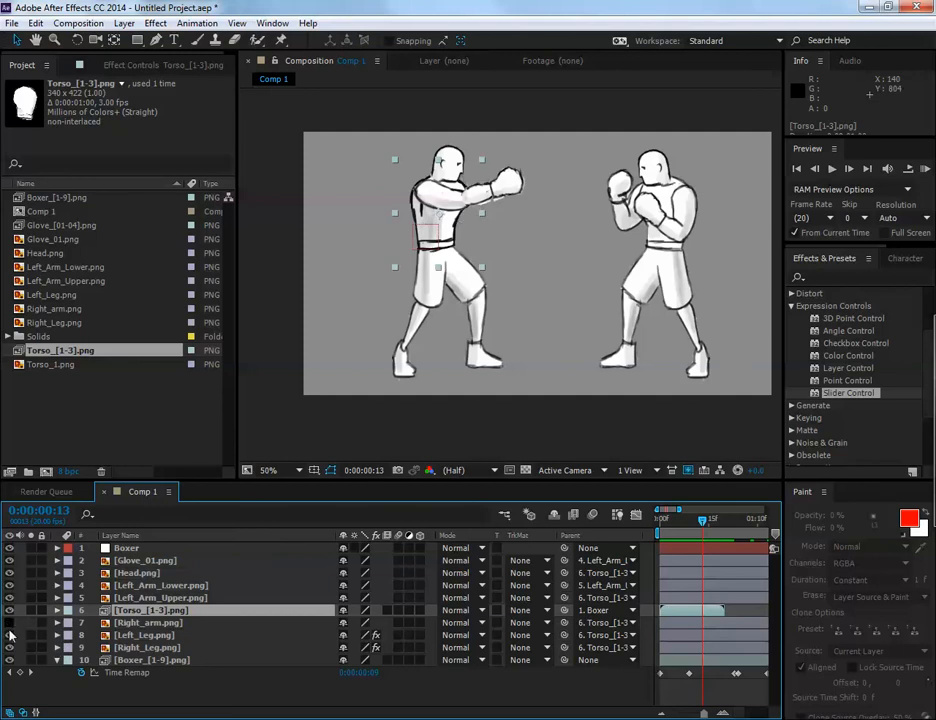
{"action": "left_click", "coordinate": [10, 636]}
{"action": "left_click", "coordinate": [10, 636]}
{"action": "left_click", "coordinate": [10, 623]}
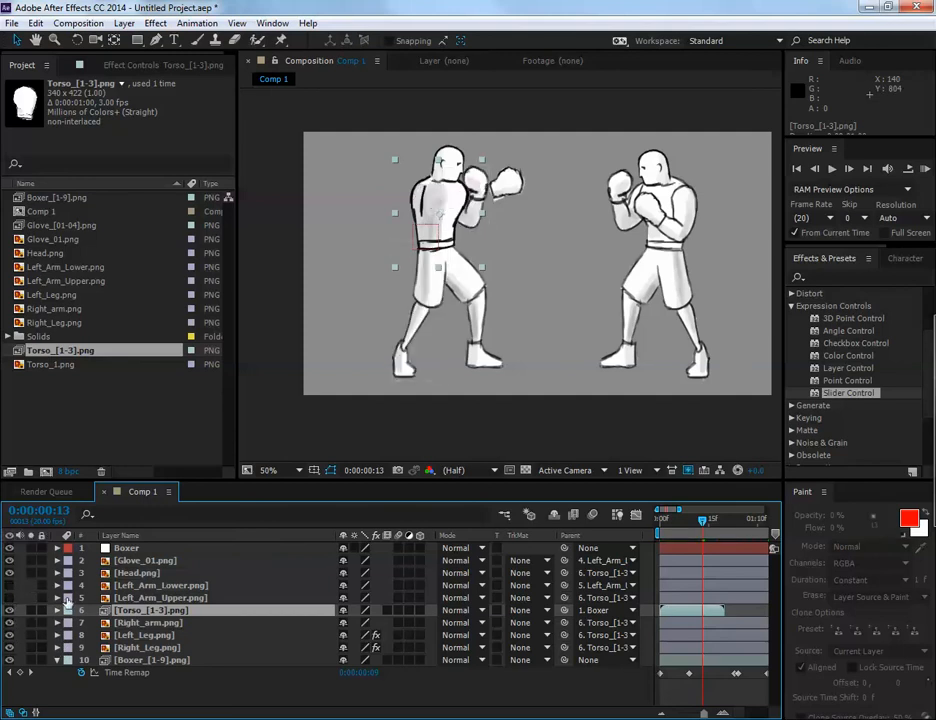
{"action": "left_click_drag", "start_coordinate": [692, 523], "coordinate": [659, 537]}
{"action": "key", "text": "space"}
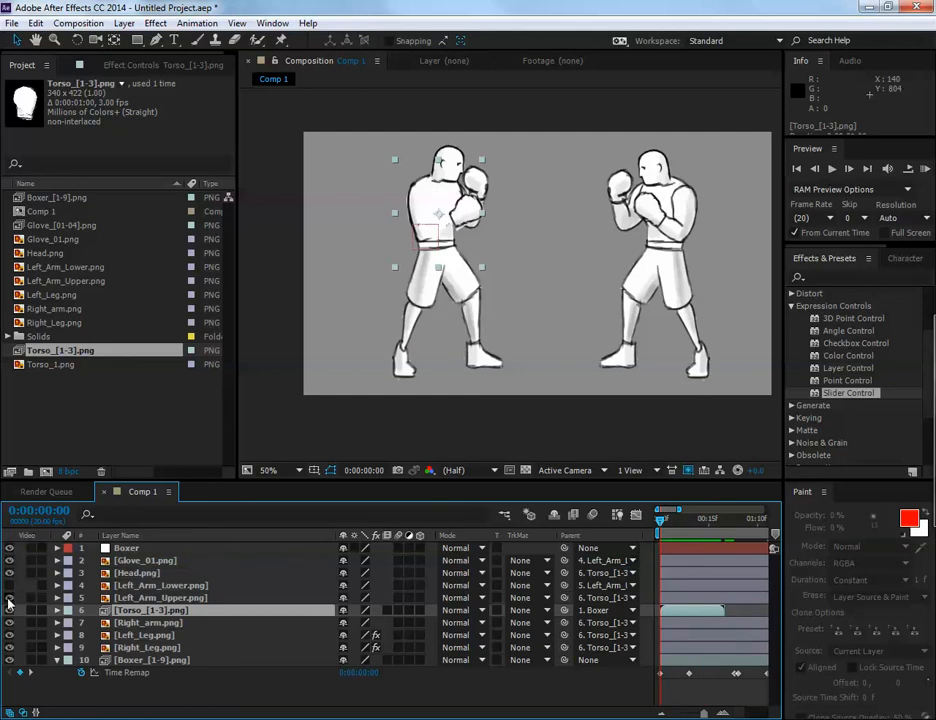
Pre-compose the Torso_[1-3].png layer with all attributes moved and the duration adjusted, open the new composition, and return to Comp 1
{"action": "left_click", "coordinate": [128, 549]}
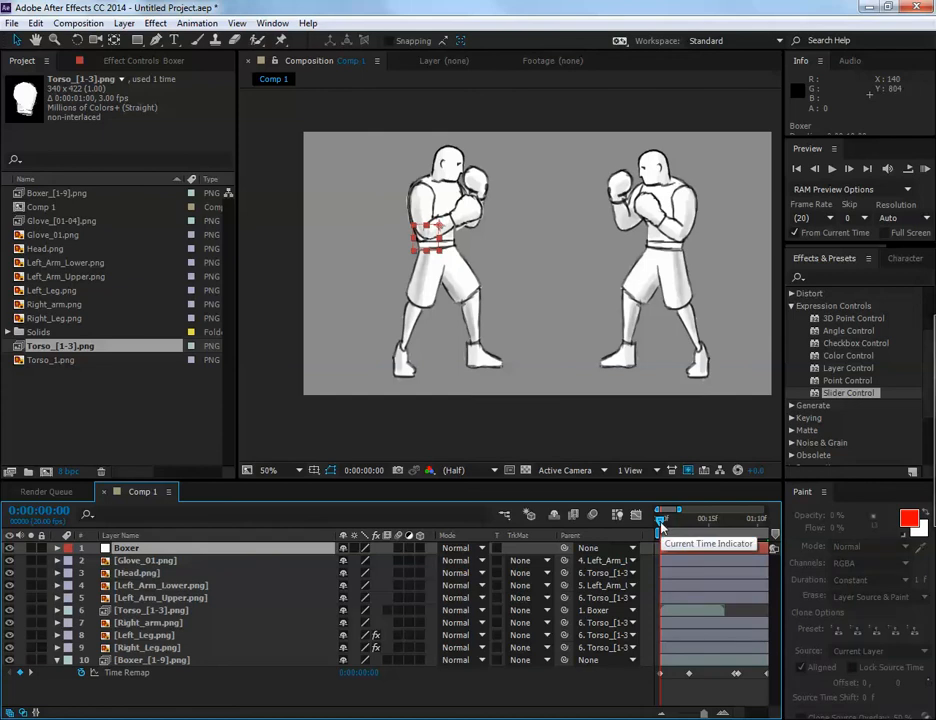
{"action": "left_click", "coordinate": [115, 612]}
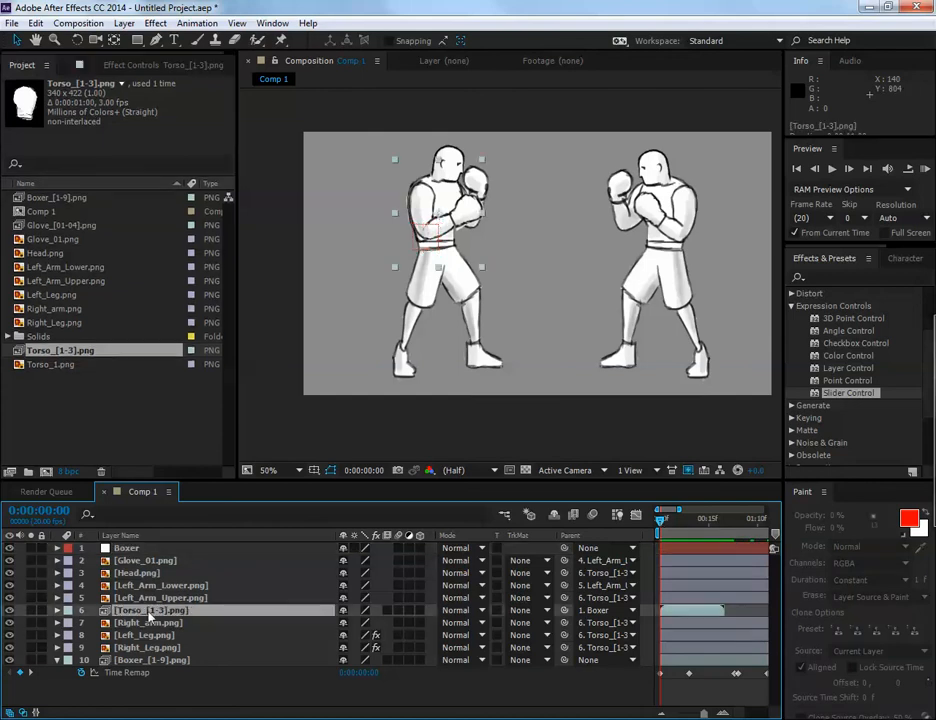
{"action": "left_click", "coordinate": [733, 635]}
{"action": "left_click", "coordinate": [682, 613]}
{"action": "left_click", "coordinate": [124, 23]}
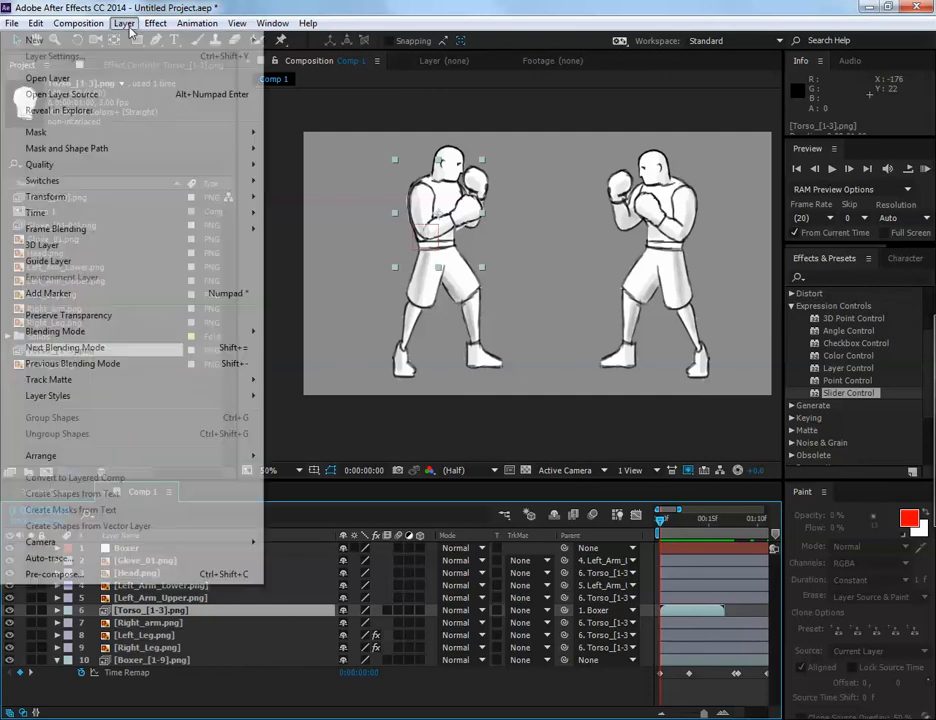
{"action": "left_click", "coordinate": [60, 574]}
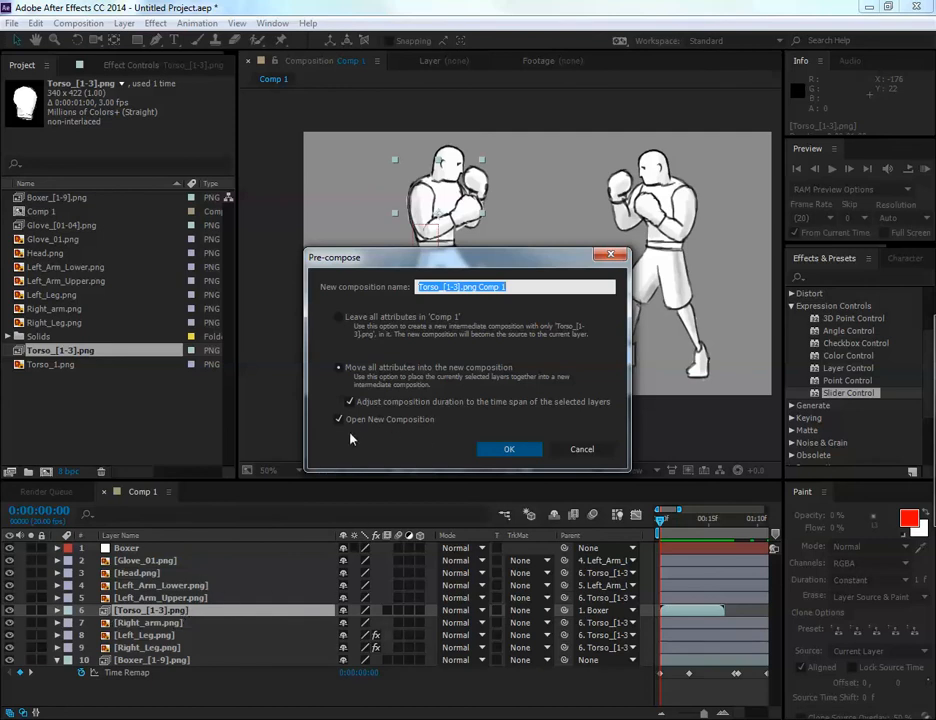
{"action": "left_click", "coordinate": [509, 449]}
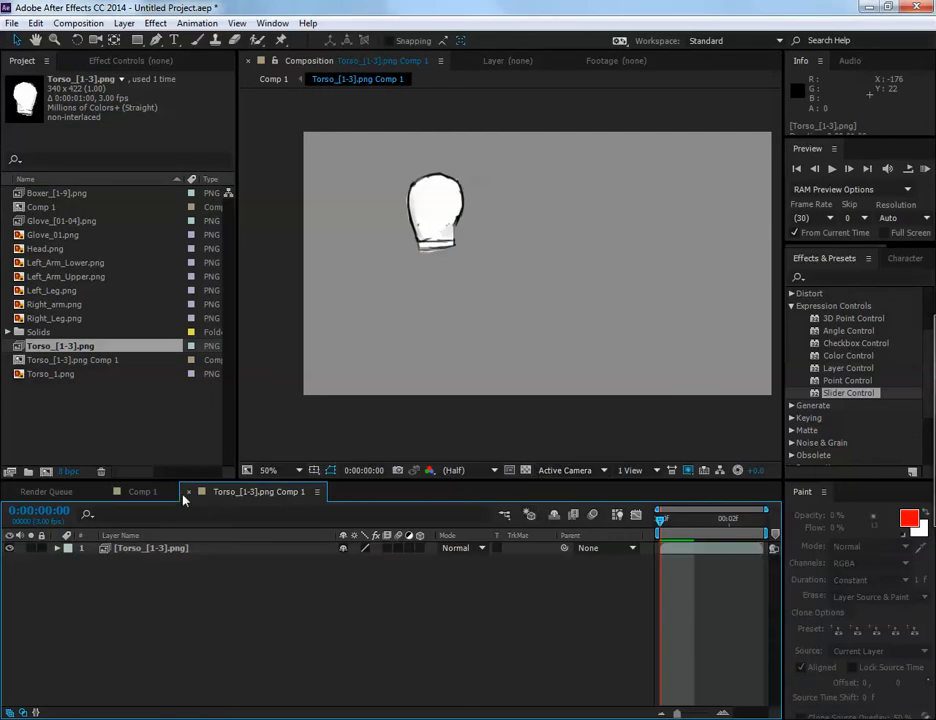
{"action": "left_click_drag", "start_coordinate": [660, 518], "coordinate": [630, 535]}
{"action": "left_click", "coordinate": [142, 491]}
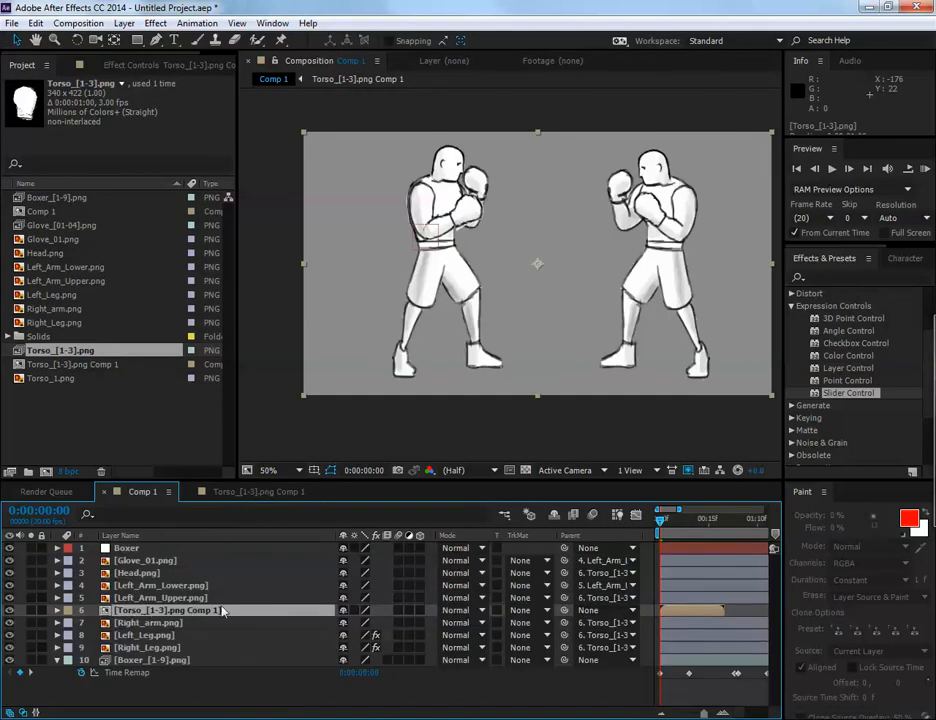
Try moving the pre-composed torso layer in Comp 1 and undo each move
{"action": "left_click", "coordinate": [148, 588]}
{"action": "left_click", "coordinate": [148, 611]}
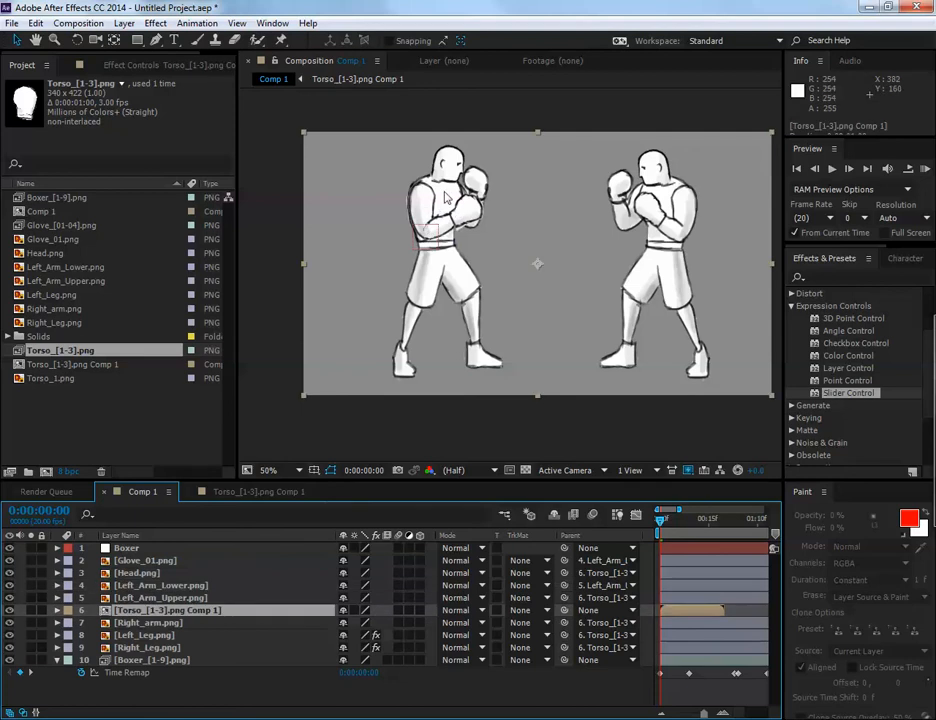
{"action": "mouse_move", "coordinate": [425, 230]}
{"action": "left_mouse_down"}
{"action": "mouse_move", "coordinate": [430, 209]}
{"action": "mouse_move", "coordinate": [418, 244]}
{"action": "mouse_move", "coordinate": [417, 234]}
{"action": "left_mouse_up"}
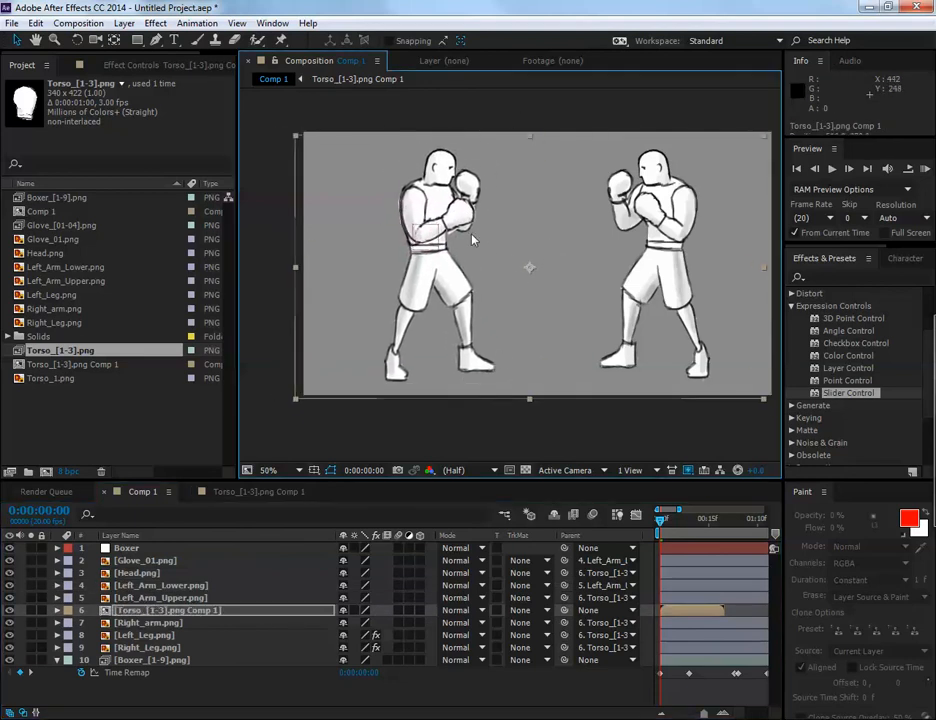
{"action": "key", "text": "ctrl+z"}
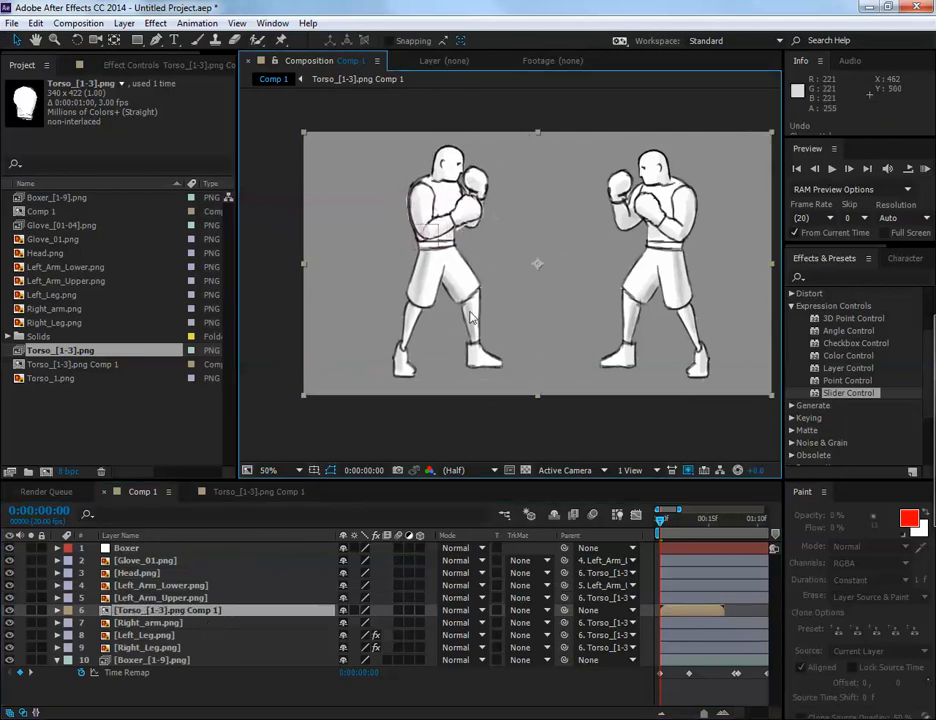
{"action": "left_click_drag", "start_coordinate": [464, 228], "coordinate": [475, 220]}
{"action": "key", "text": "ctrl+z"}
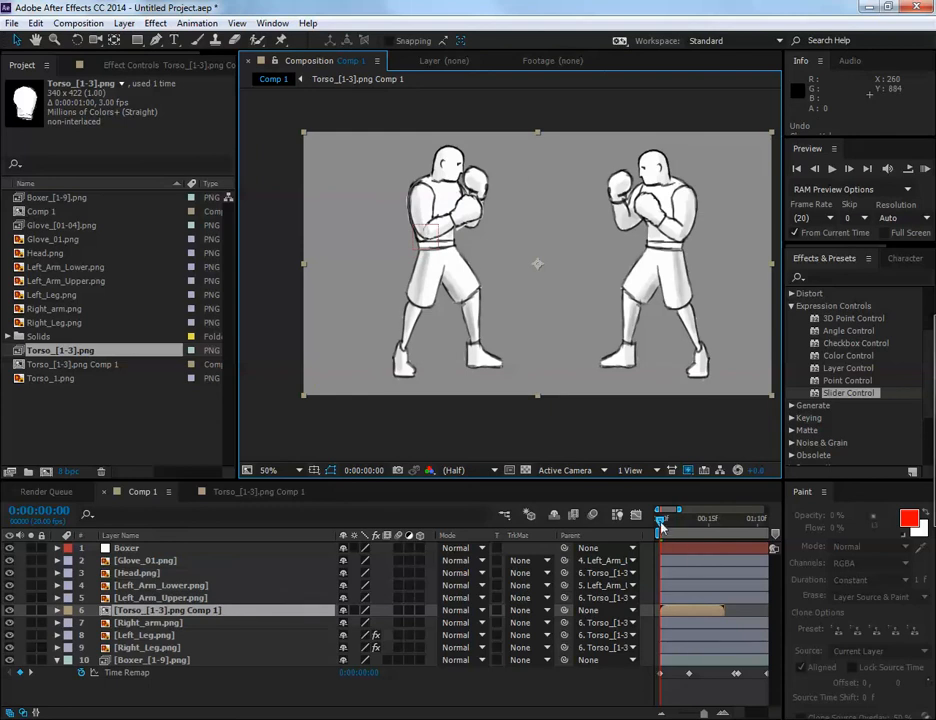
{"action": "mouse_move", "coordinate": [660, 527]}
{"action": "left_mouse_down"}
{"action": "mouse_move", "coordinate": [700, 522]}
{"action": "mouse_move", "coordinate": [660, 522]}
{"action": "left_mouse_up"}
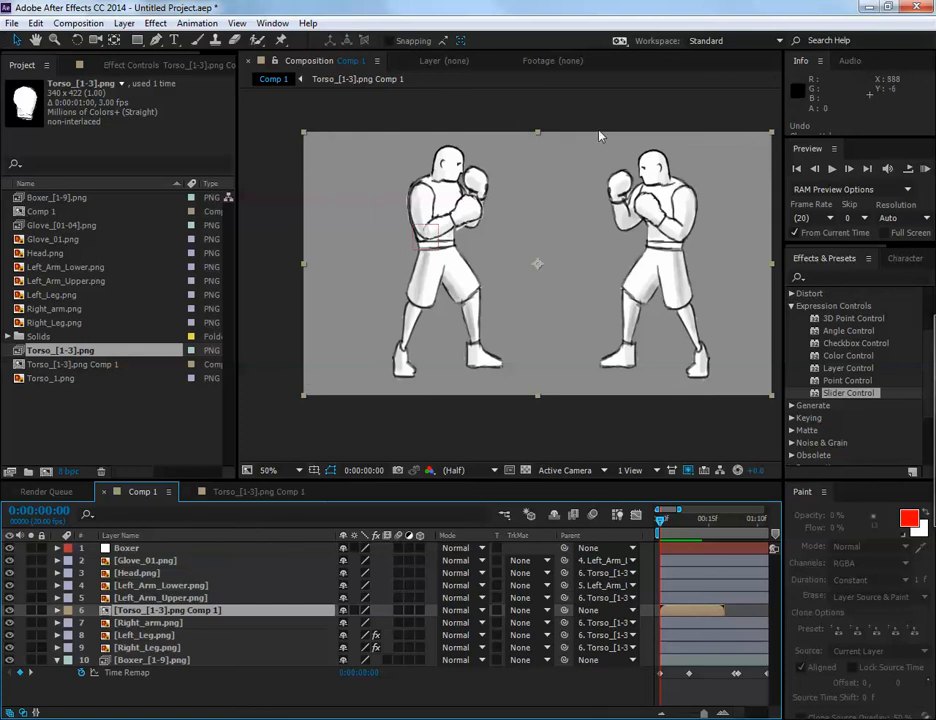
Switch between the torso pre-composition and Comp 1 to compare the nested sequence with the full boxer rig
{"action": "left_click", "coordinate": [240, 493]}
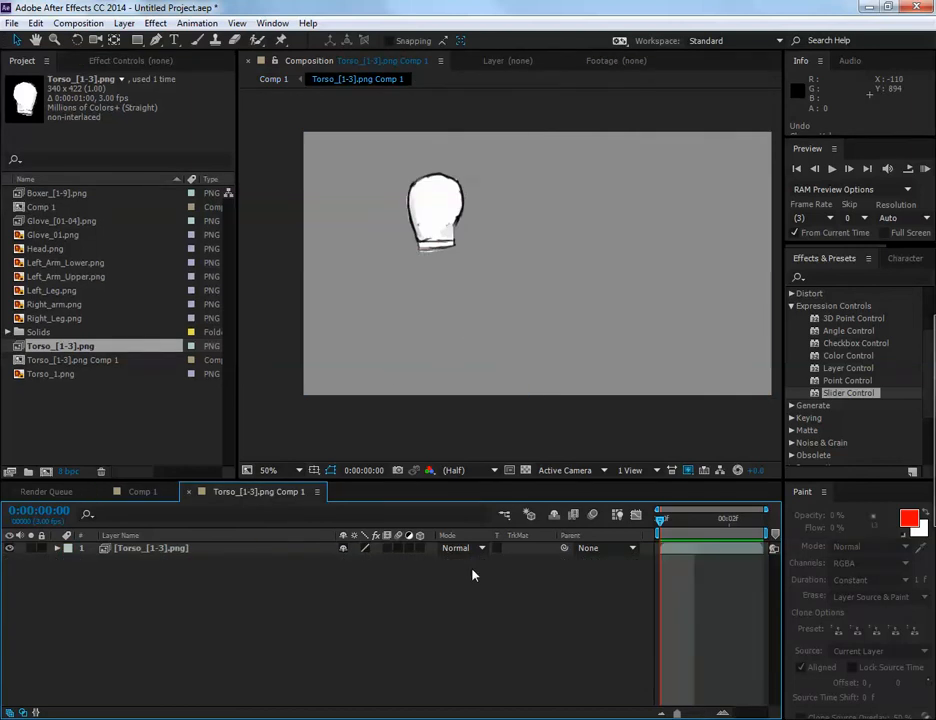
{"action": "left_click", "coordinate": [690, 551]}
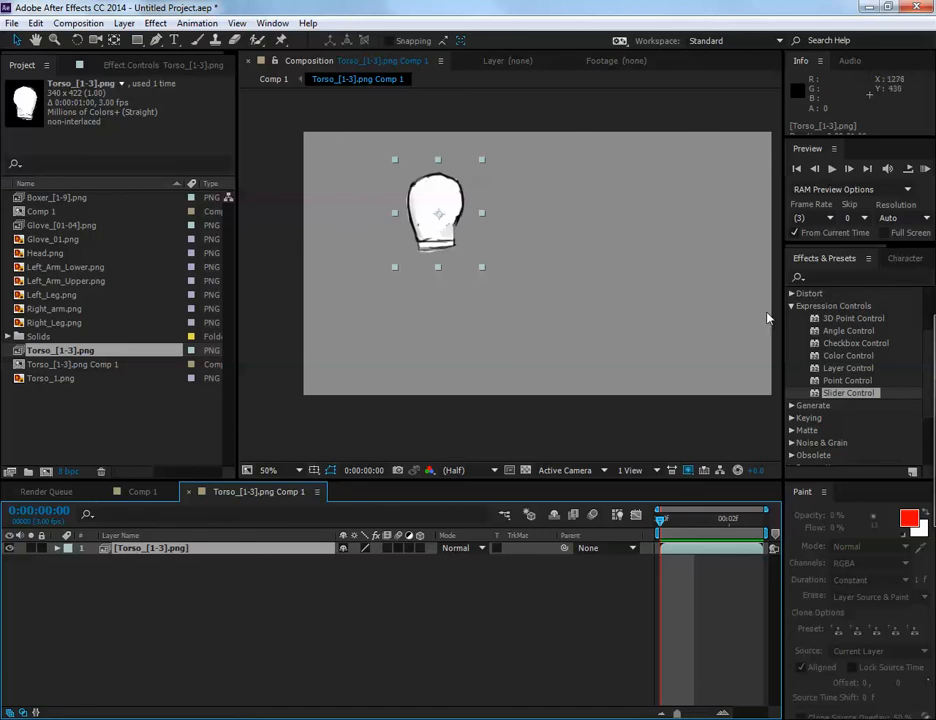
{"action": "left_click", "coordinate": [146, 495]}
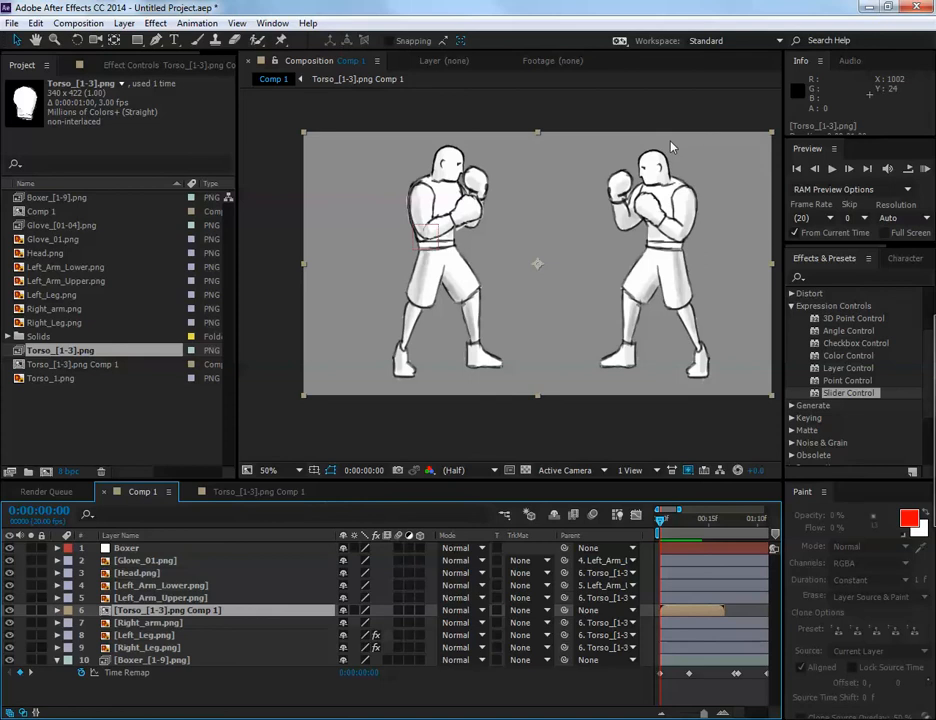
{"action": "left_click", "coordinate": [252, 491]}
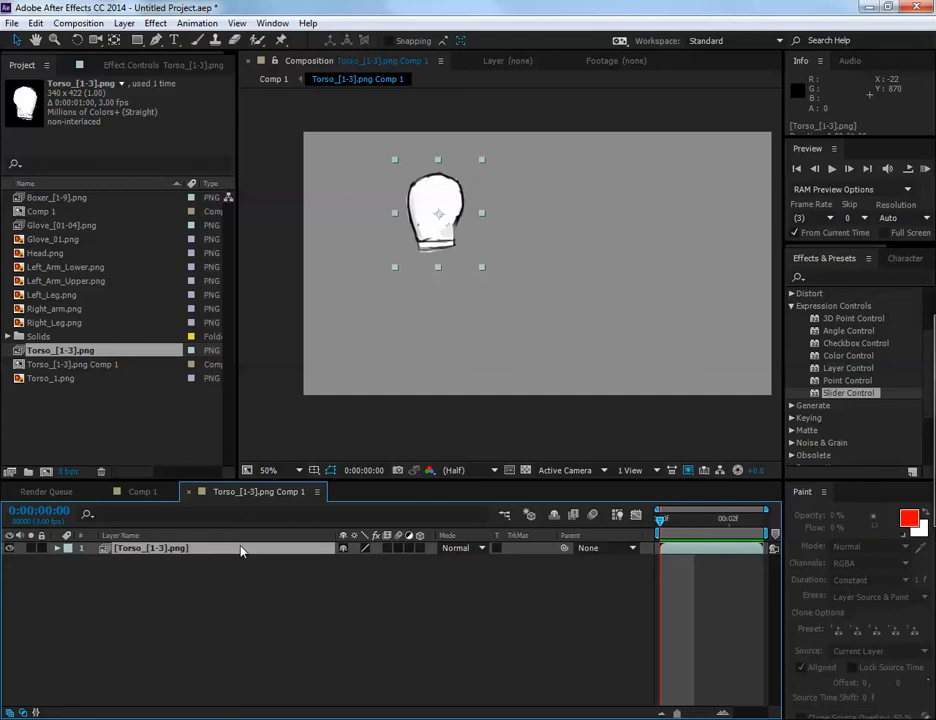
{"action": "left_click", "coordinate": [146, 494]}
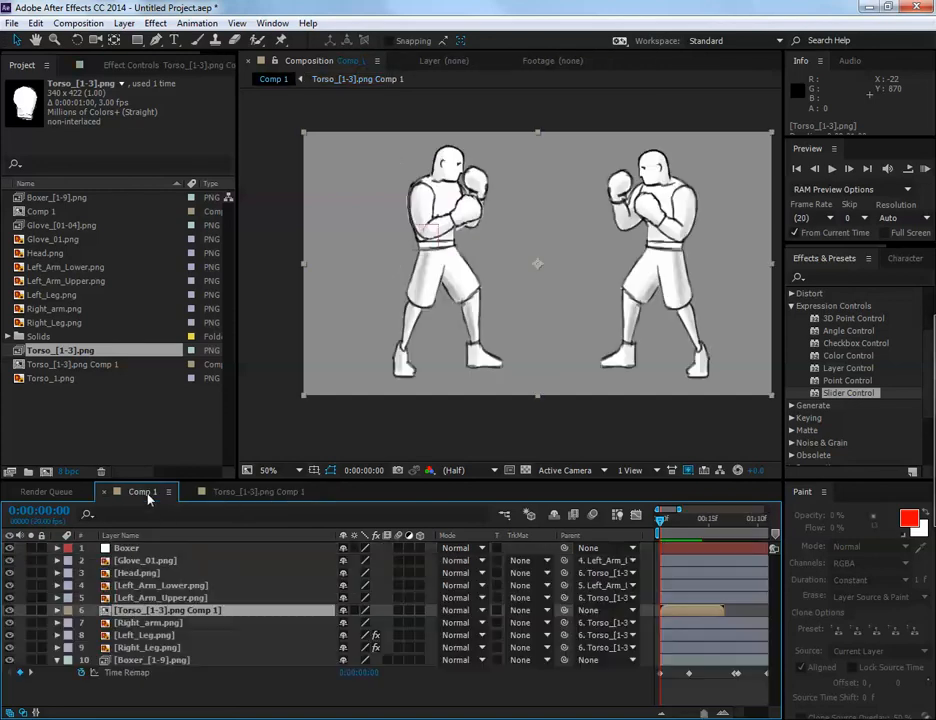
{"action": "left_click", "coordinate": [190, 598]}
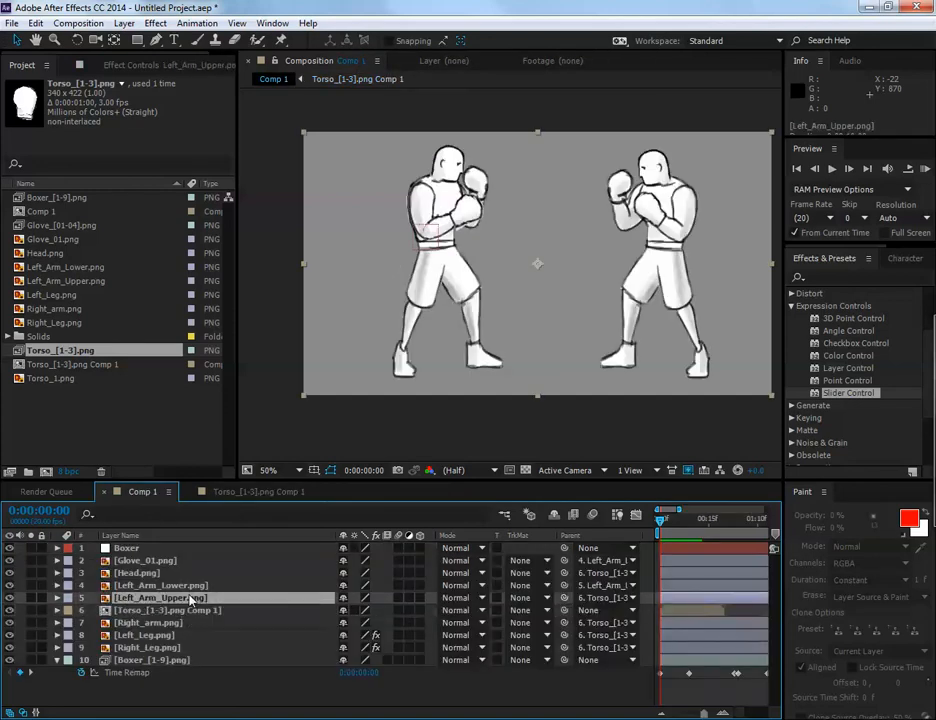
Add a Slider Control effect to the Boxer null layer and rename the effect Torso_Slider
{"action": "left_click", "coordinate": [135, 550]}
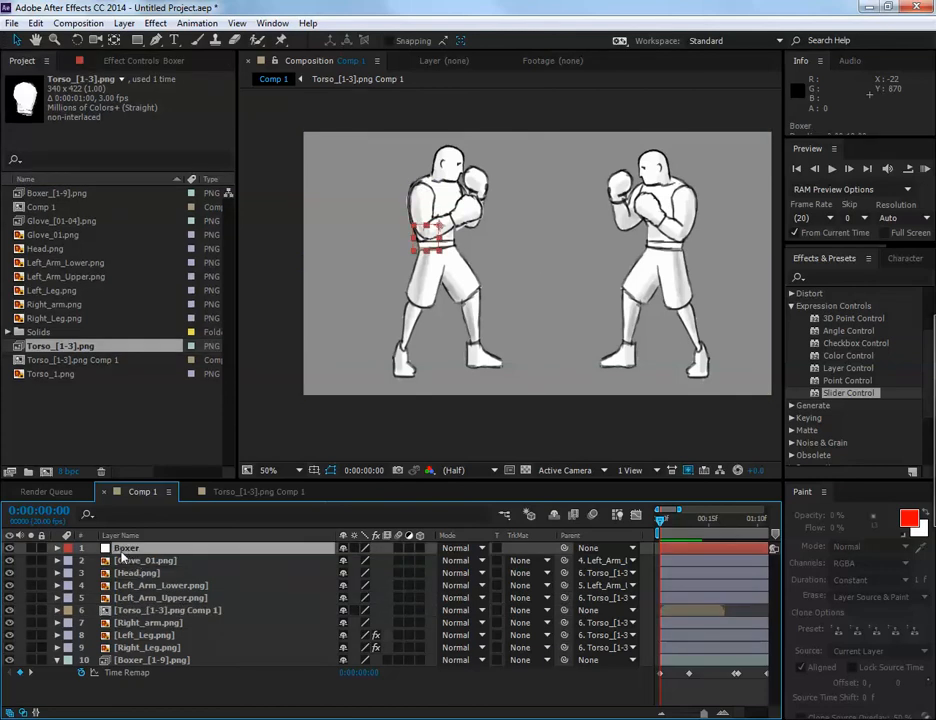
{"action": "double_click", "coordinate": [845, 393]}
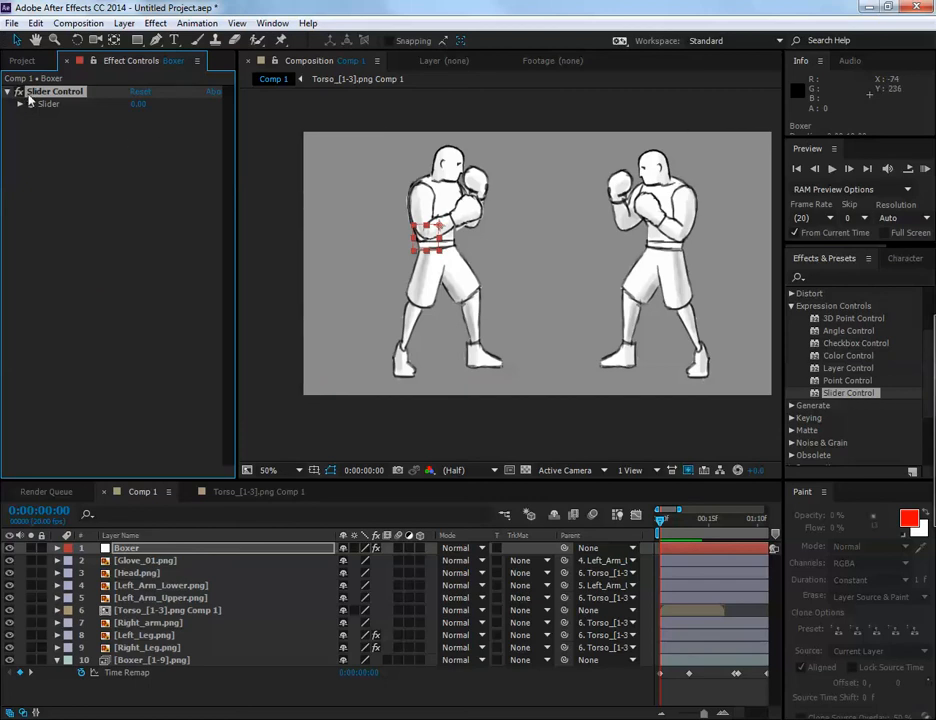
{"action": "left_click", "coordinate": [57, 548]}
{"action": "left_click", "coordinate": [69, 561]}
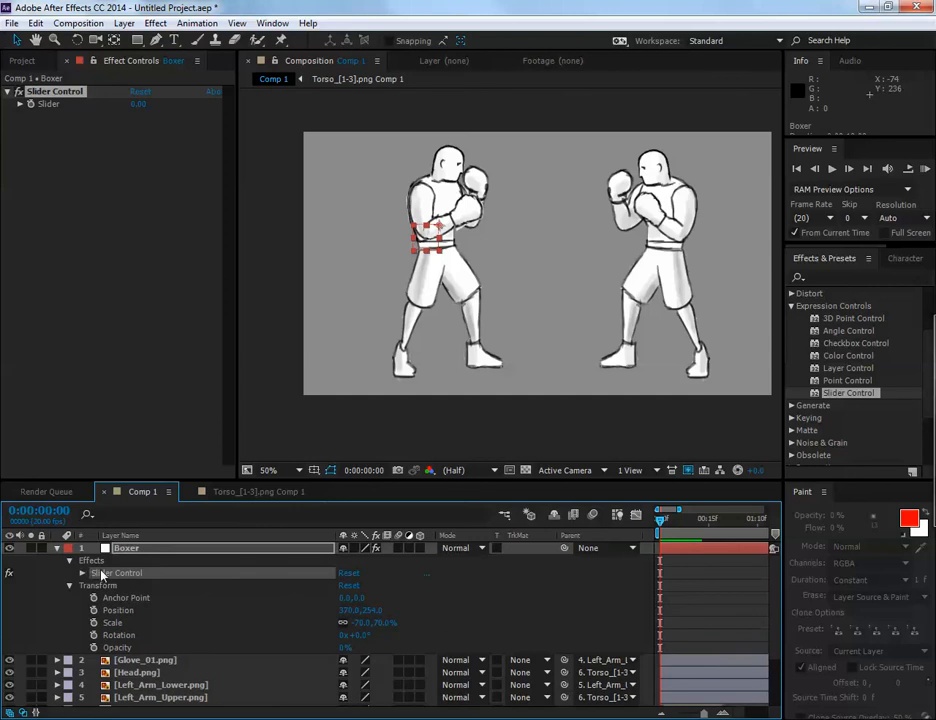
{"action": "left_click", "coordinate": [83, 572]}
{"action": "right_click", "coordinate": [114, 574]}
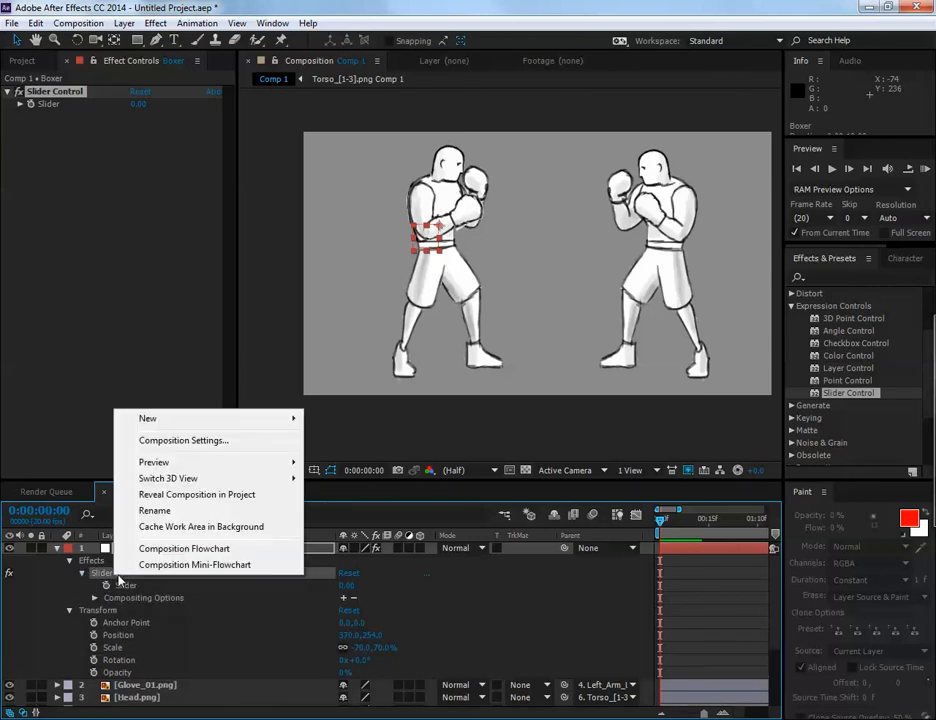
{"action": "left_click", "coordinate": [150, 510]}
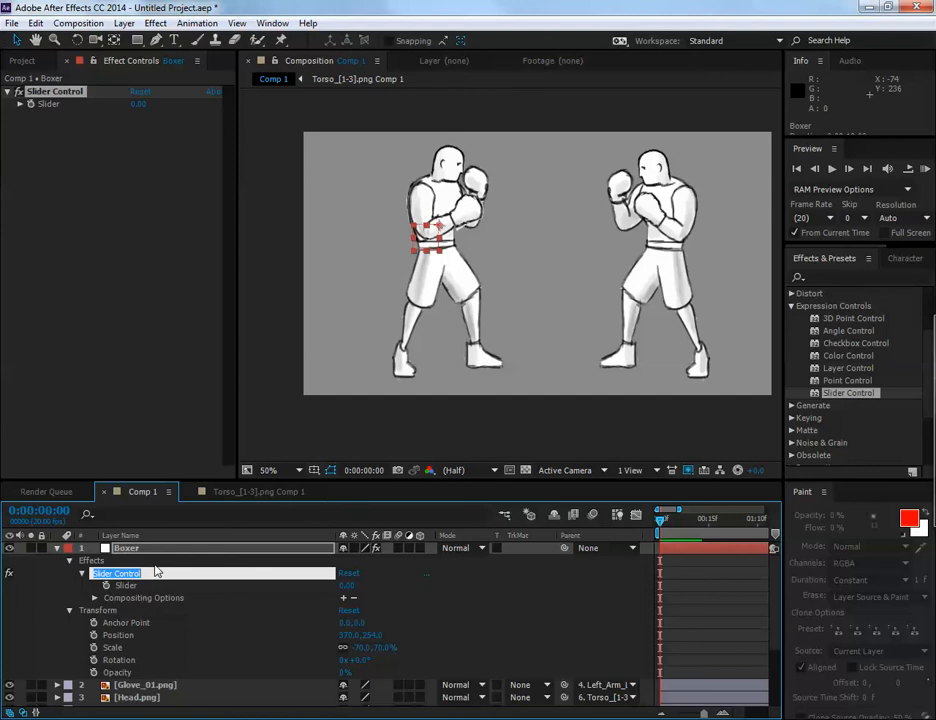
{"action": "type", "text": "Torso_Slider"}
{"action": "key", "text": "Return"}
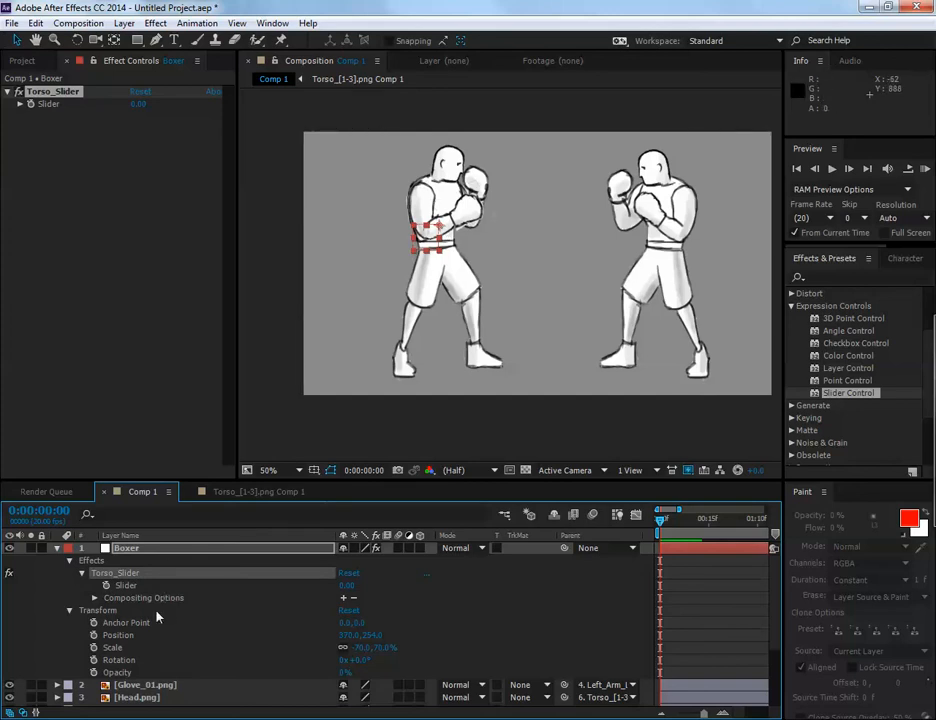
Enable time remapping on the Torso_[1-3].png Comp 1 layer
{"action": "scroll", "coordinate": [157, 620], "scroll_direction": "down", "scroll_amount": 3}
{"action": "left_click", "coordinate": [160, 663]}
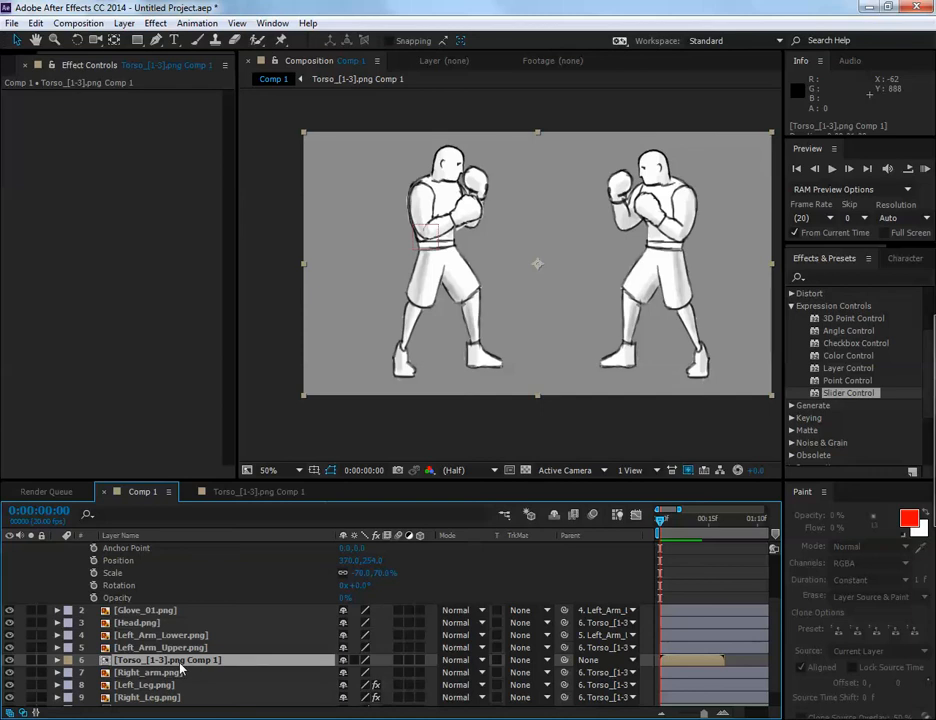
{"action": "key", "text": "ctrl+alt+t"}
{"action": "key", "text": "Return"}
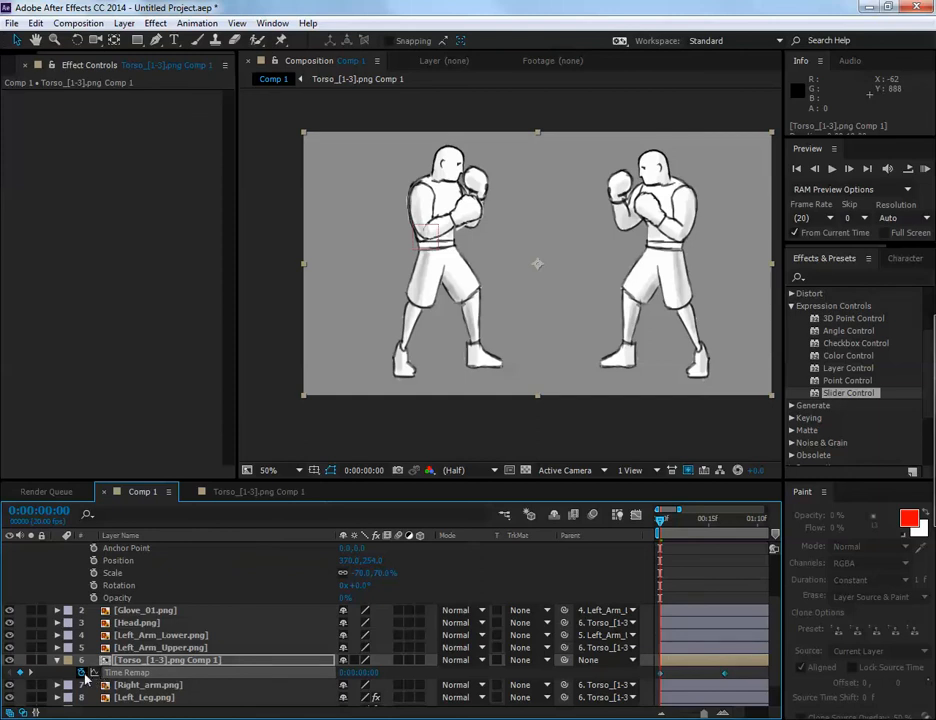
{"action": "scroll", "coordinate": [133, 676], "scroll_direction": "down", "scroll_amount": 1}
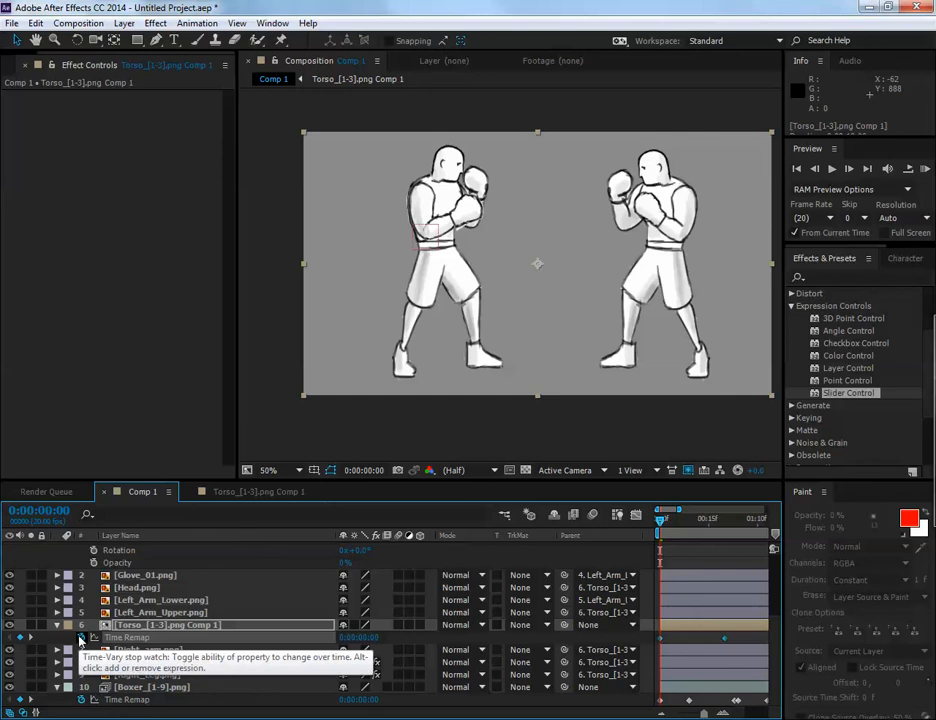
Add the expression loopOut() to the torso pre-composition's Time Remap and scrub the timeline to preview the looping
{"action": "left_click", "coordinate": [80, 639], "text": "alt"}
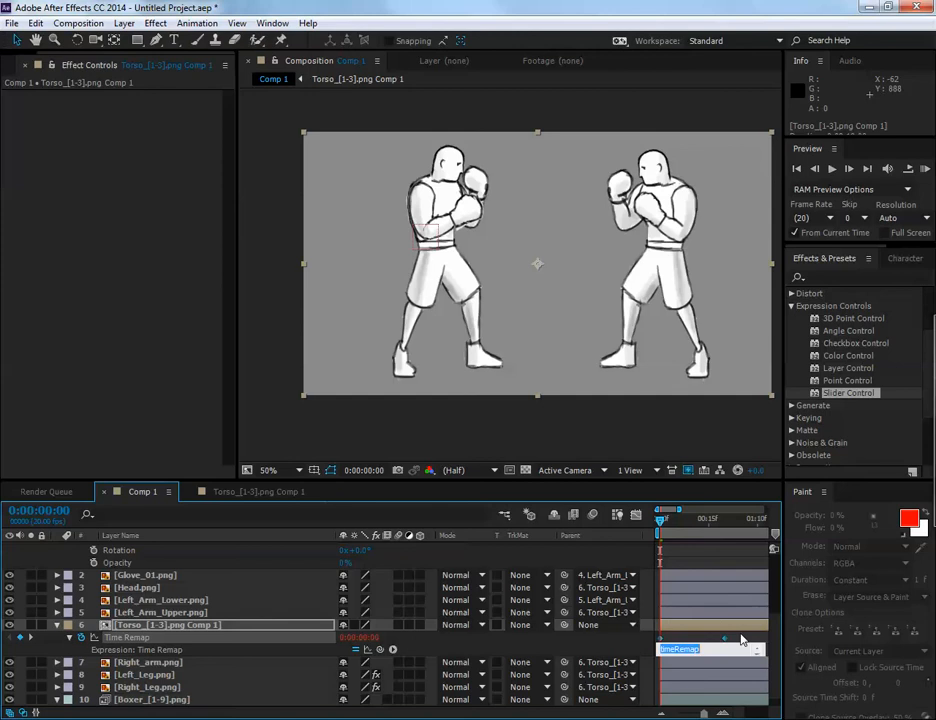
{"action": "type", "text": "loopOut()"}
{"action": "left_click", "coordinate": [721, 588]}
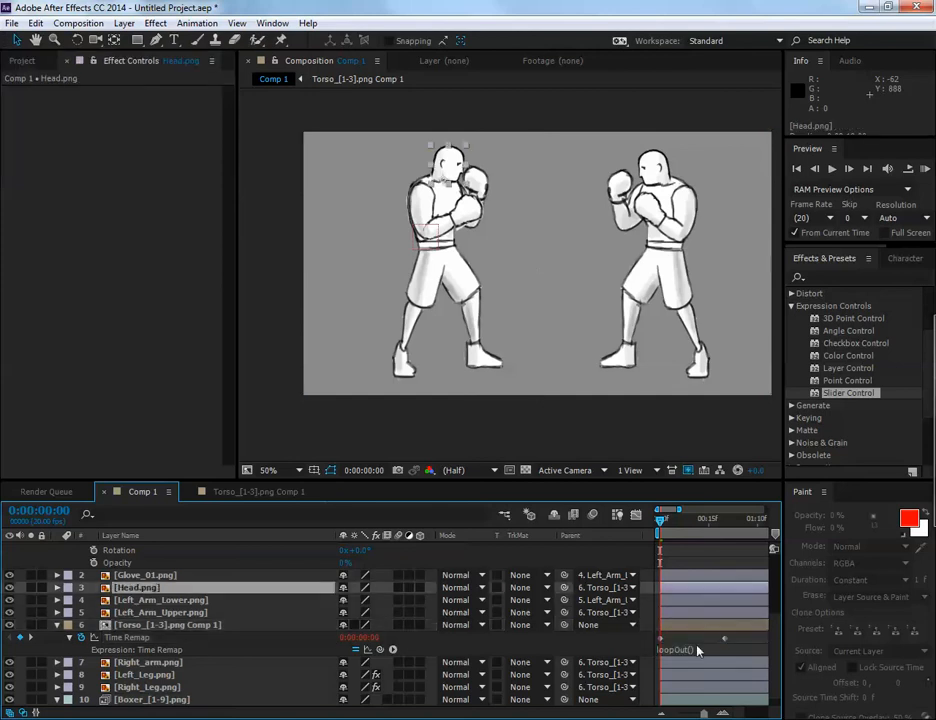
{"action": "mouse_move", "coordinate": [662, 521]}
{"action": "left_mouse_down"}
{"action": "mouse_move", "coordinate": [704, 525]}
{"action": "mouse_move", "coordinate": [689, 534]}
{"action": "mouse_move", "coordinate": [740, 528]}
{"action": "mouse_move", "coordinate": [654, 538]}
{"action": "left_mouse_up"}
{"action": "left_click", "coordinate": [719, 522]}
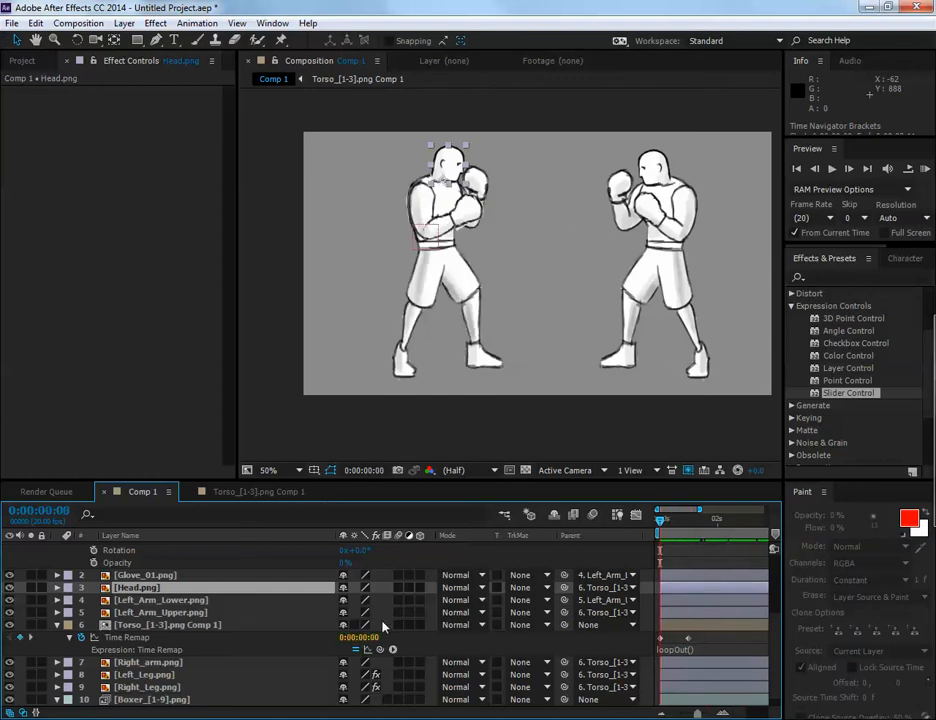
Link the torso pre-composition's Time Remap expression to the Slider property of Torso_Slider on the Boxer null
{"action": "scroll", "coordinate": [110, 570], "scroll_direction": "up", "scroll_amount": 3}
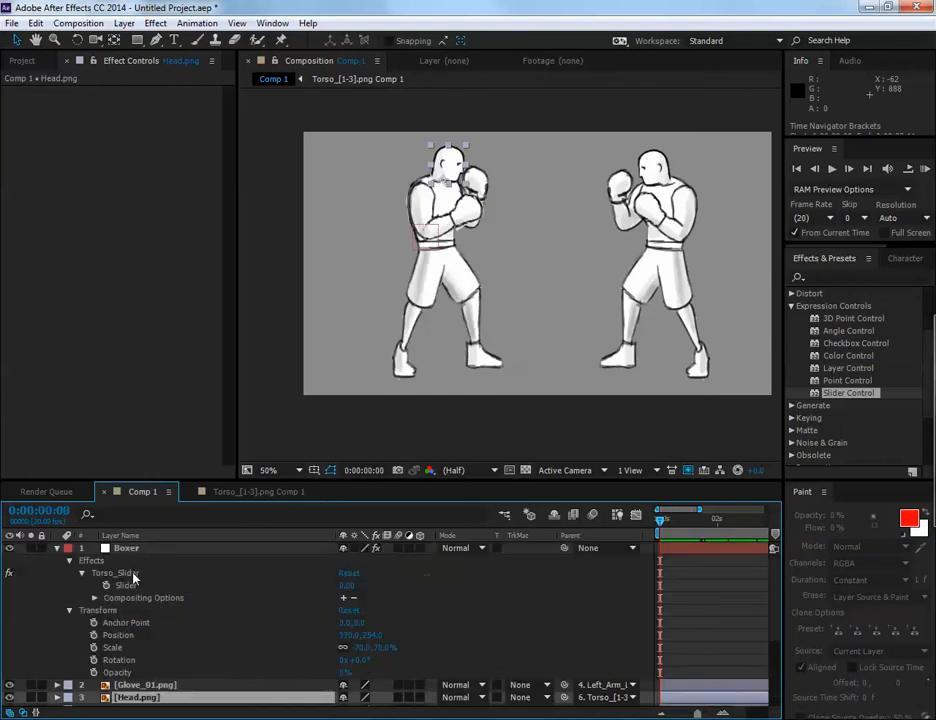
{"action": "left_click", "coordinate": [130, 548]}
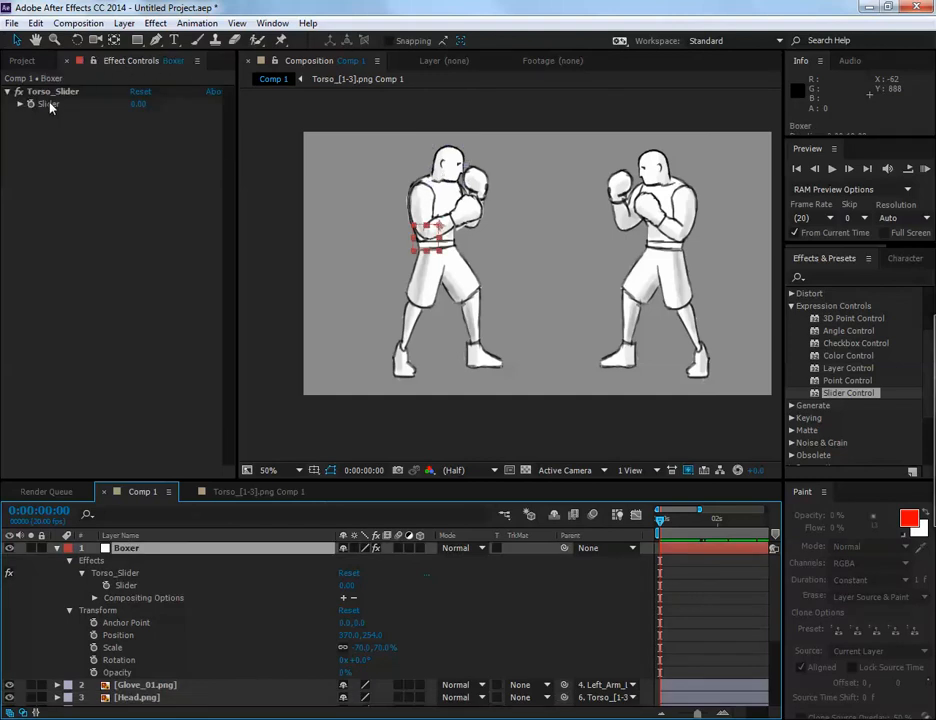
{"action": "scroll", "coordinate": [209, 547], "scroll_direction": "down", "scroll_amount": 5}
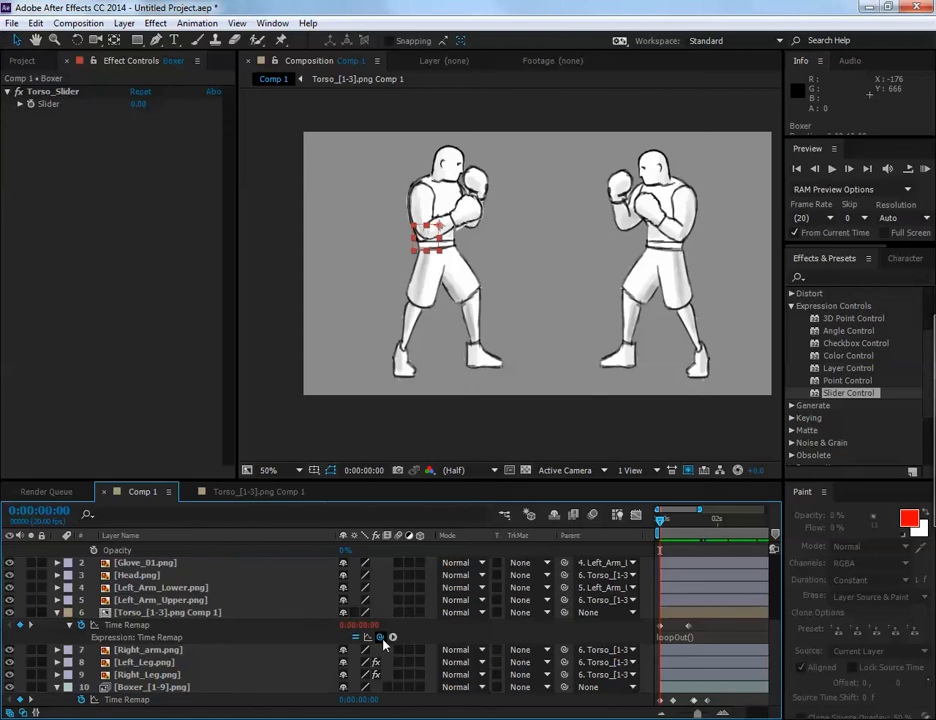
{"action": "left_click_drag", "start_coordinate": [383, 643], "coordinate": [44, 104]}
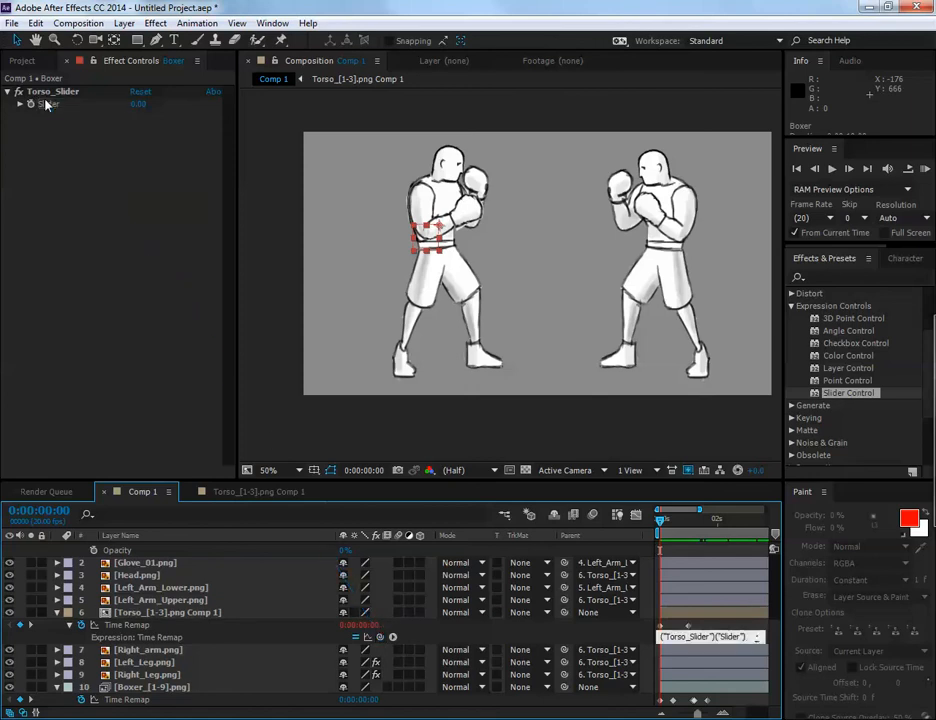
{"action": "left_click", "coordinate": [55, 183]}
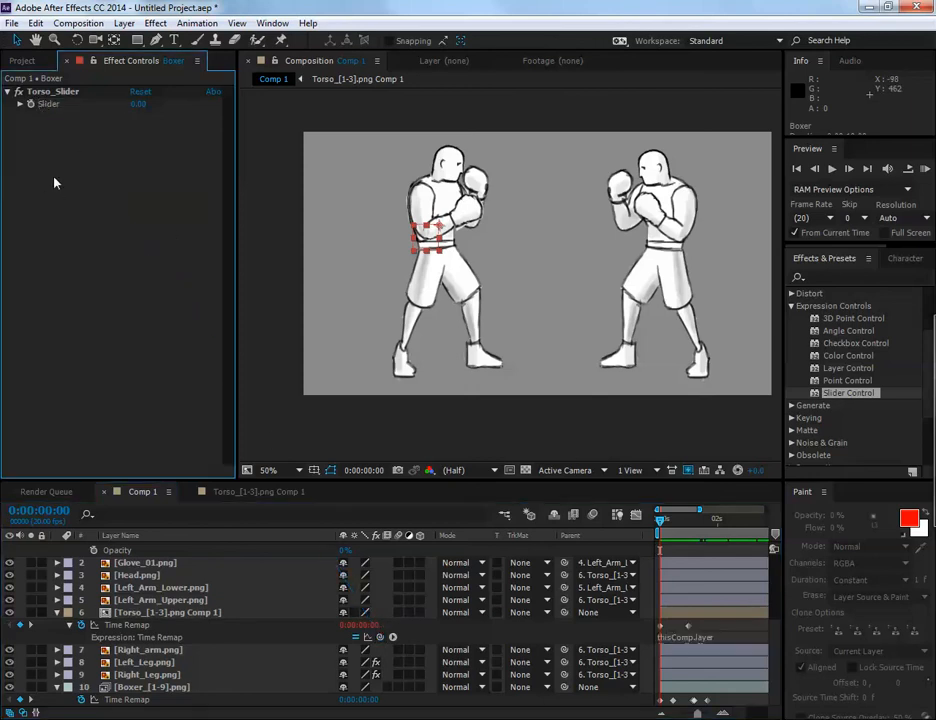
Expand the Slider property of Torso_Slider and test how moving it affects the torso
{"action": "left_click", "coordinate": [20, 104]}
{"action": "left_click", "coordinate": [41, 126]}
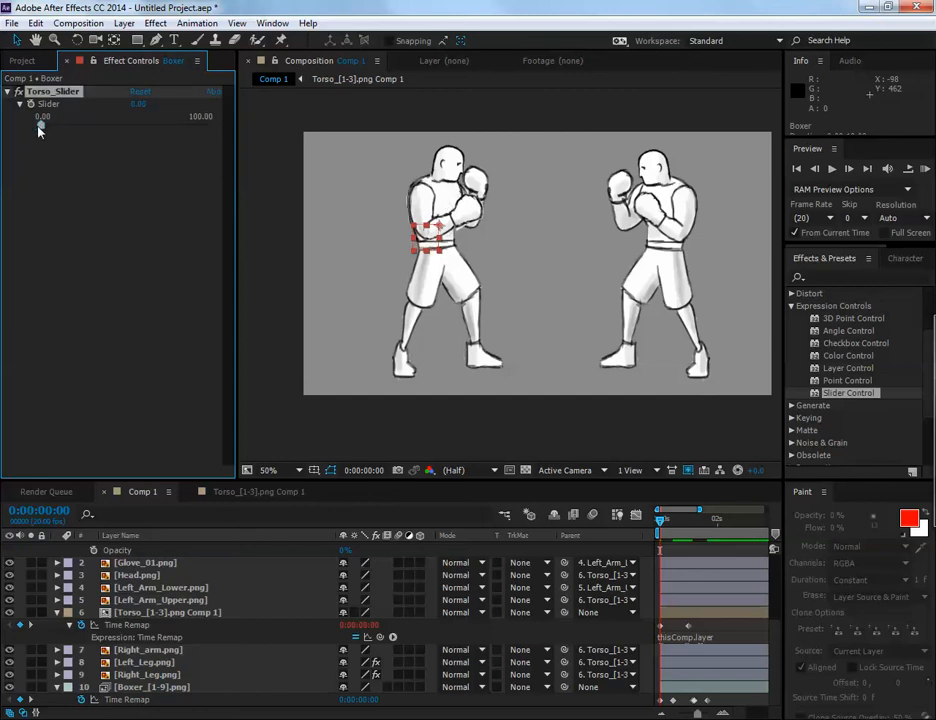
{"action": "mouse_move", "coordinate": [39, 128]}
{"action": "left_mouse_down"}
{"action": "mouse_move", "coordinate": [48, 129]}
{"action": "mouse_move", "coordinate": [40, 125]}
{"action": "left_mouse_up"}
Append /100 to the torso pre-composition's Time Remap expression so the slider value is divided by 100
{"action": "left_click", "coordinate": [150, 614]}
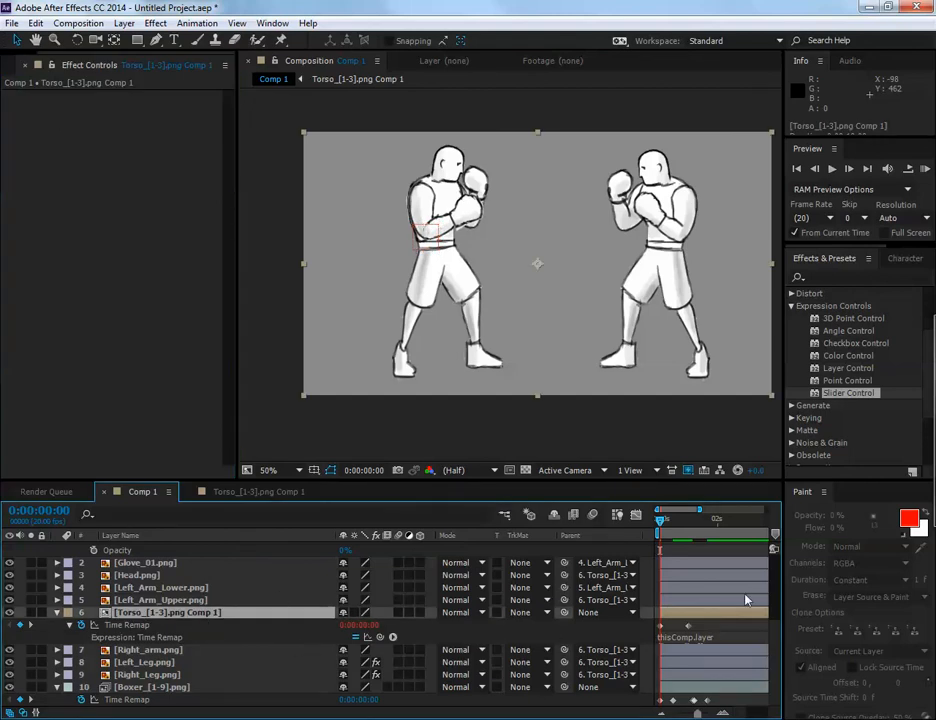
{"action": "left_click", "coordinate": [705, 637]}
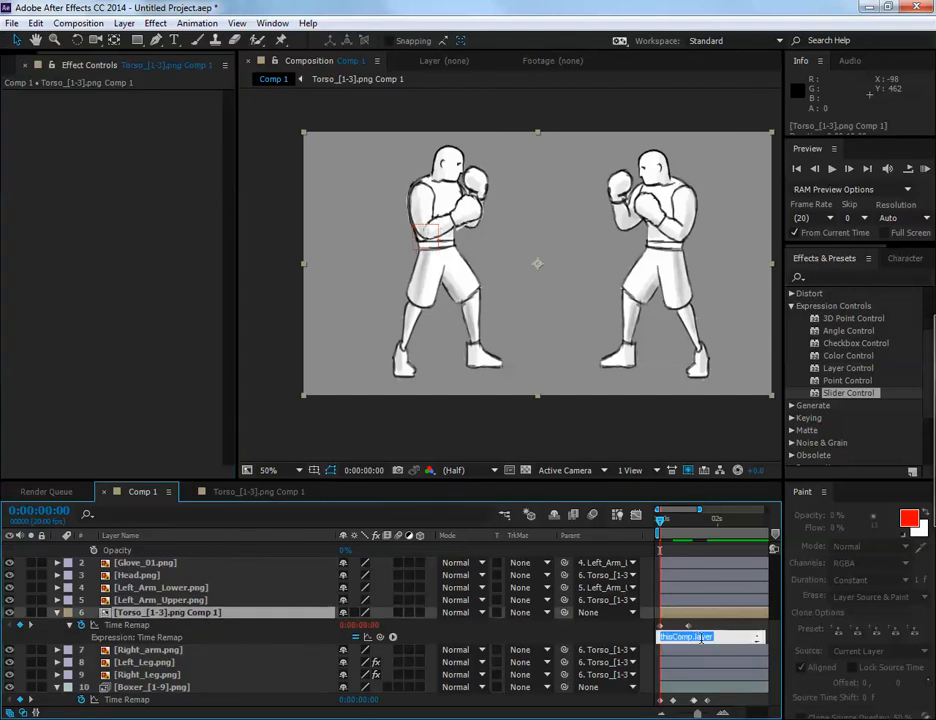
{"action": "left_click", "coordinate": [748, 635]}
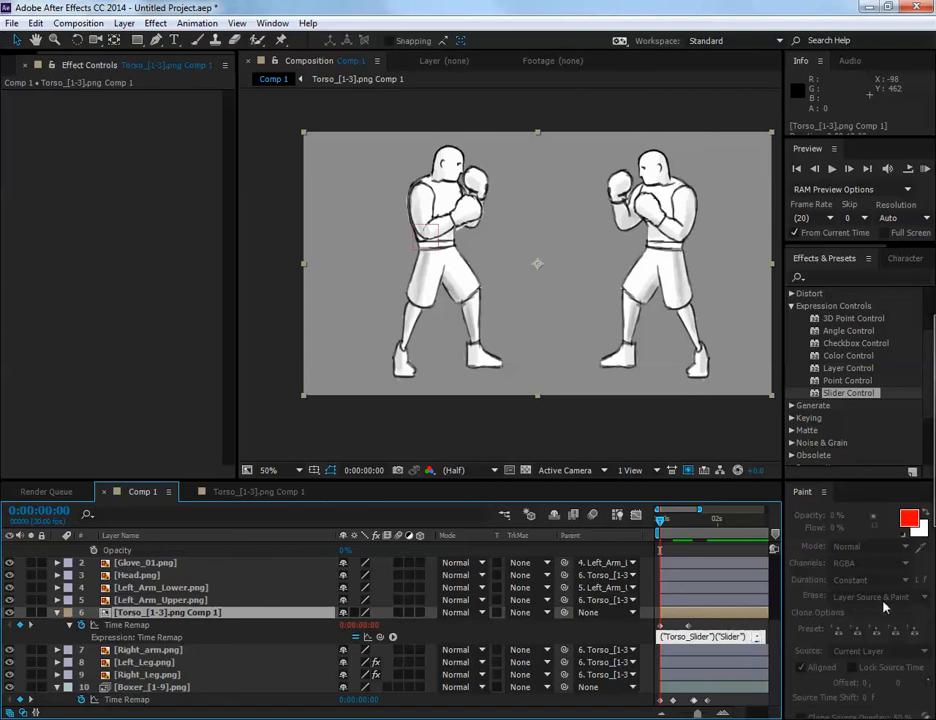
{"action": "type", "text": "/"}
{"action": "type", "text": "100"}
{"action": "left_click", "coordinate": [733, 602]}
Test Torso_Slider on the Boxer null by moving it to about 6 and back to 0
{"action": "left_click", "coordinate": [714, 636]}
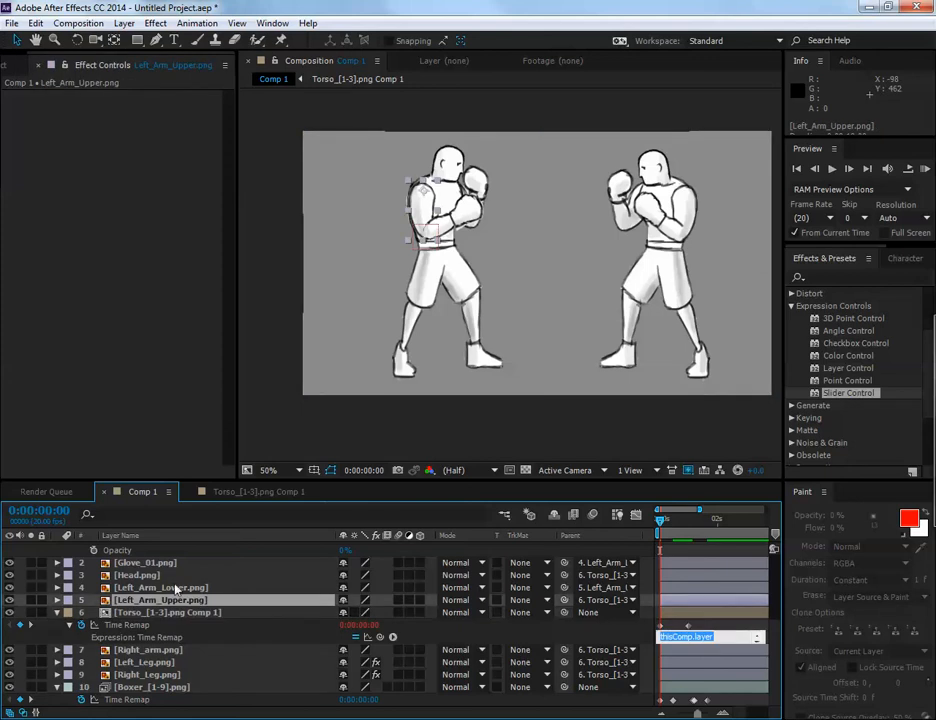
{"action": "scroll", "coordinate": [174, 585], "scroll_direction": "up", "scroll_amount": 3}
{"action": "left_click", "coordinate": [138, 572]}
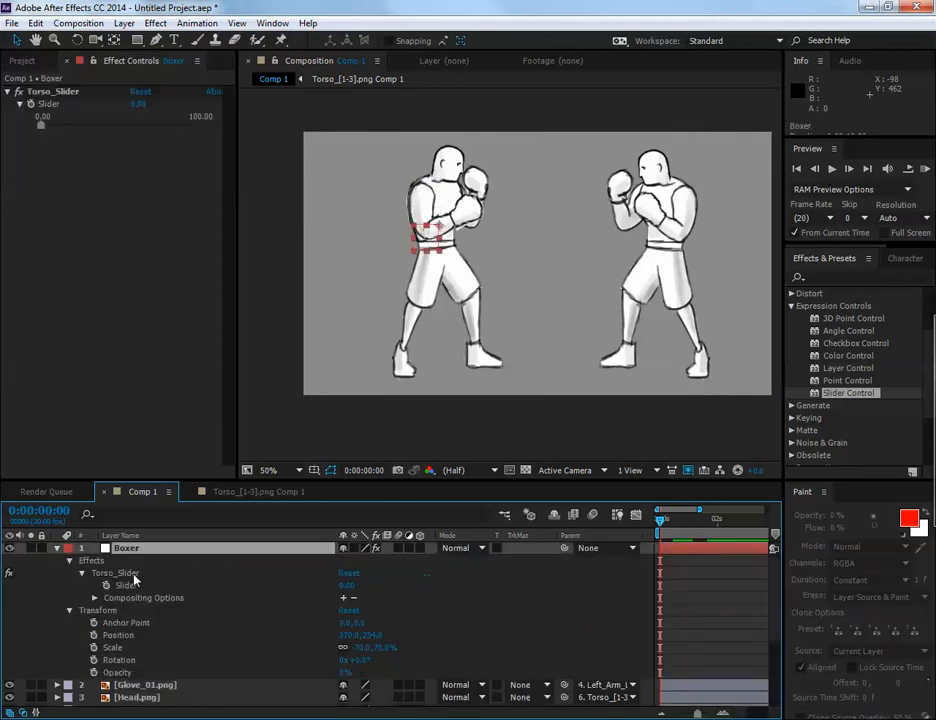
{"action": "left_click", "coordinate": [134, 576]}
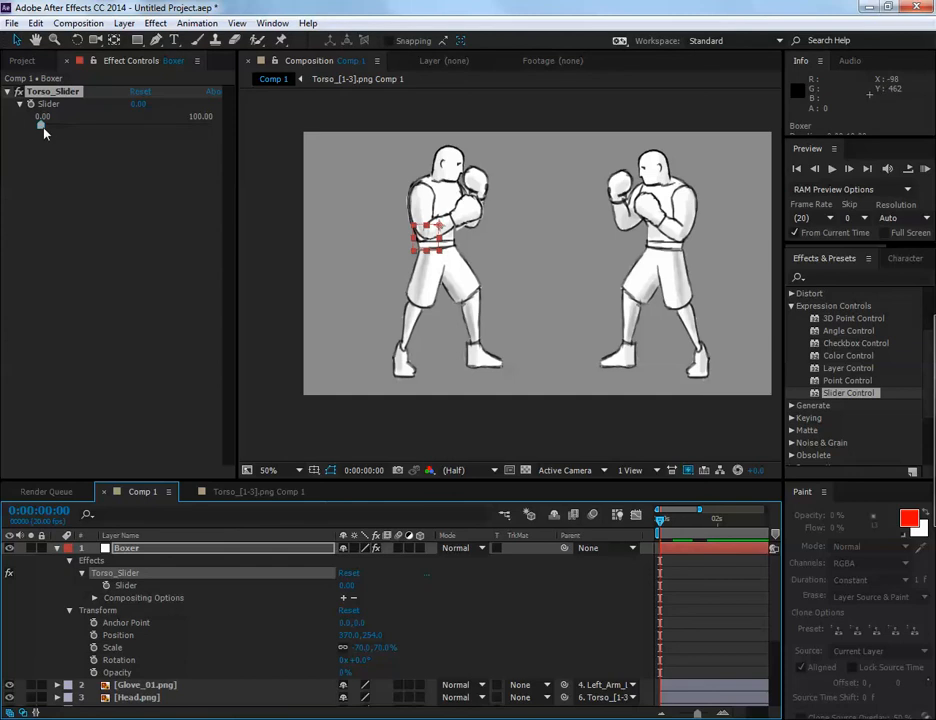
{"action": "mouse_move", "coordinate": [42, 130]}
{"action": "left_mouse_down"}
{"action": "mouse_move", "coordinate": [212, 127]}
{"action": "mouse_move", "coordinate": [44, 127]}
{"action": "mouse_move", "coordinate": [182, 127]}
{"action": "mouse_move", "coordinate": [106, 127]}
{"action": "mouse_move", "coordinate": [110, 139]}
{"action": "mouse_move", "coordinate": [197, 134]}
{"action": "mouse_move", "coordinate": [84, 141]}
{"action": "mouse_move", "coordinate": [103, 136]}
{"action": "mouse_move", "coordinate": [47, 145]}
{"action": "mouse_move", "coordinate": [160, 140]}
{"action": "mouse_move", "coordinate": [51, 150]}
{"action": "left_mouse_up"}
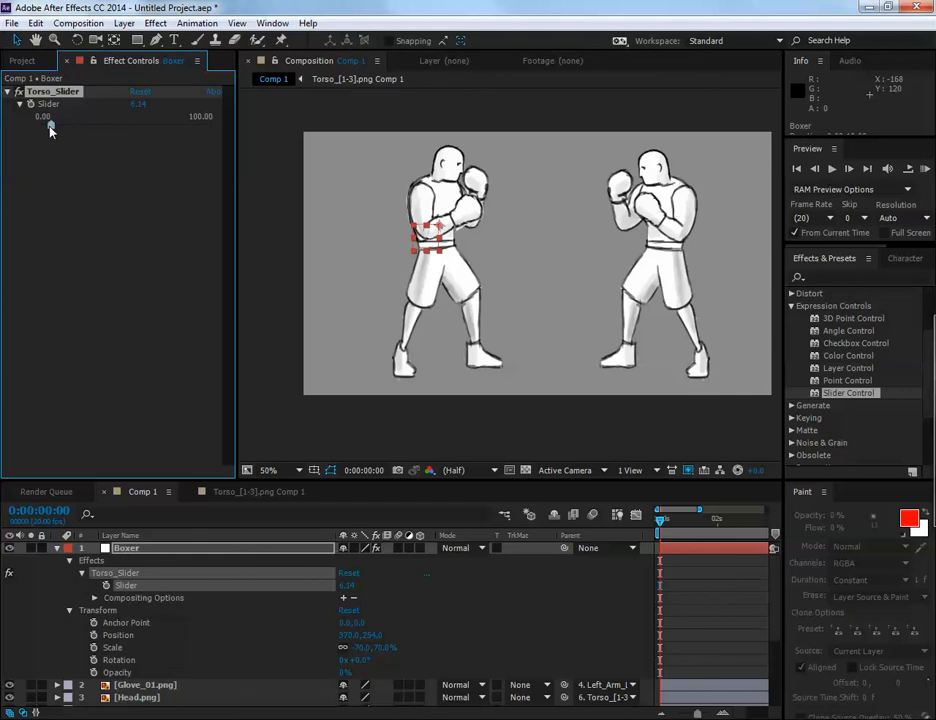
{"action": "left_click_drag", "start_coordinate": [50, 128], "coordinate": [15, 137]}
Review the torso pre-composition's Time Remap expression and test Torso_Slider at about 2.6 before returning it to 0
{"action": "scroll", "coordinate": [705, 630], "scroll_direction": "down", "scroll_amount": 3}
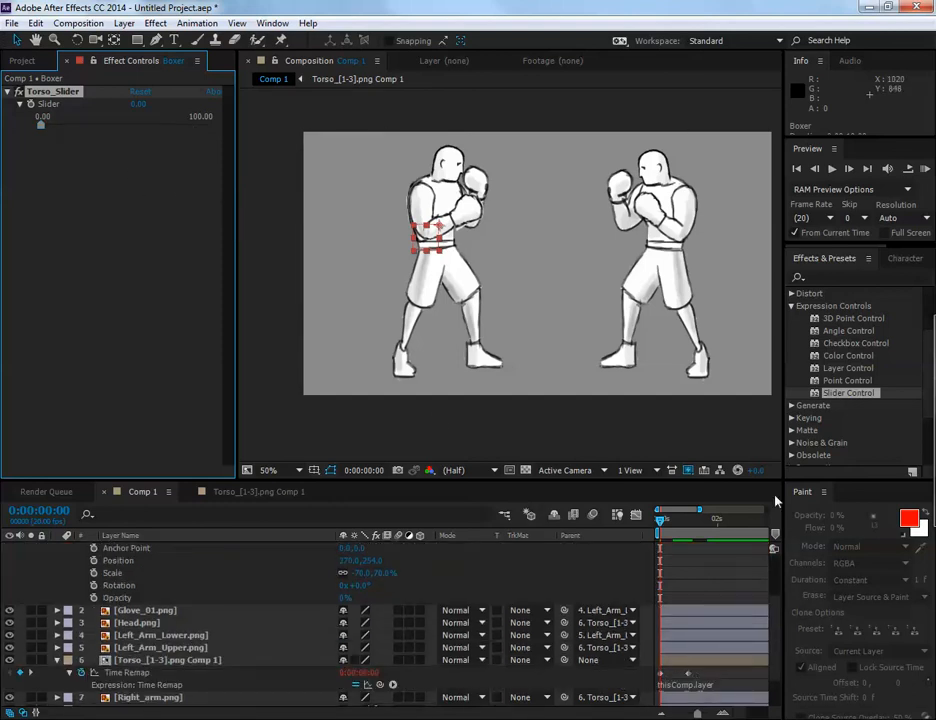
{"action": "scroll", "coordinate": [686, 625], "scroll_direction": "down", "scroll_amount": 2}
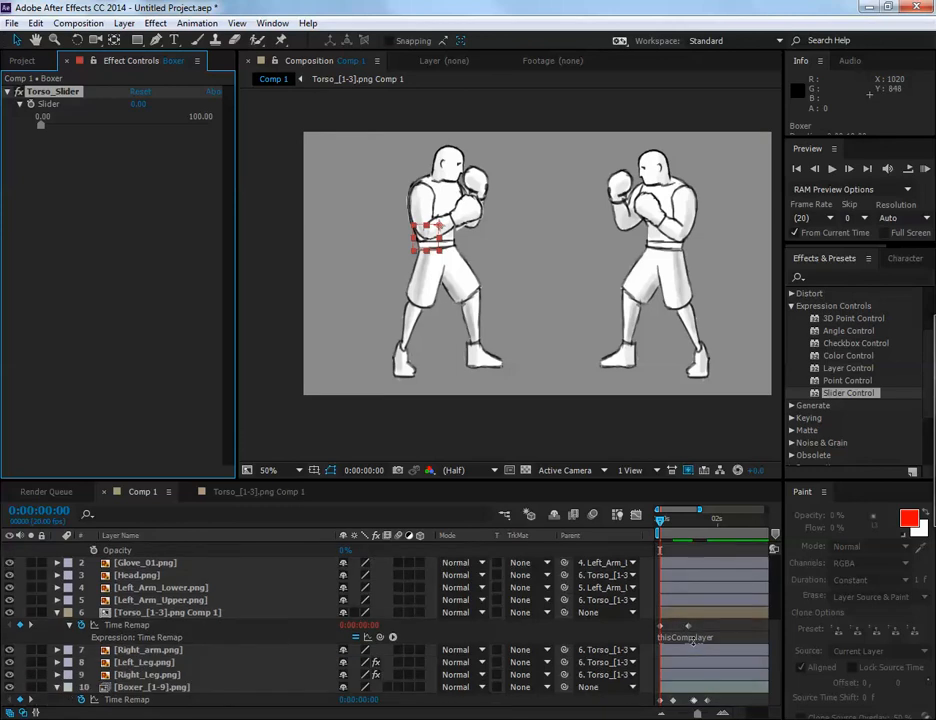
{"action": "left_click", "coordinate": [690, 637]}
{"action": "left_click", "coordinate": [722, 636]}
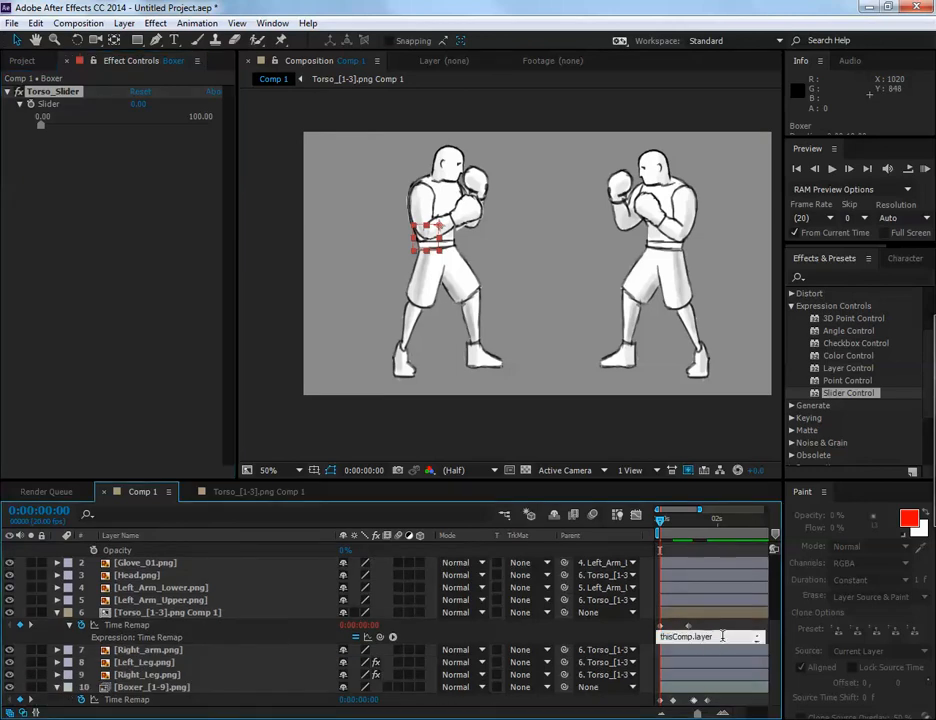
{"action": "left_click_drag", "start_coordinate": [722, 636], "coordinate": [723, 648]}
{"action": "left_click", "coordinate": [717, 637]}
{"action": "left_click", "coordinate": [45, 126]}
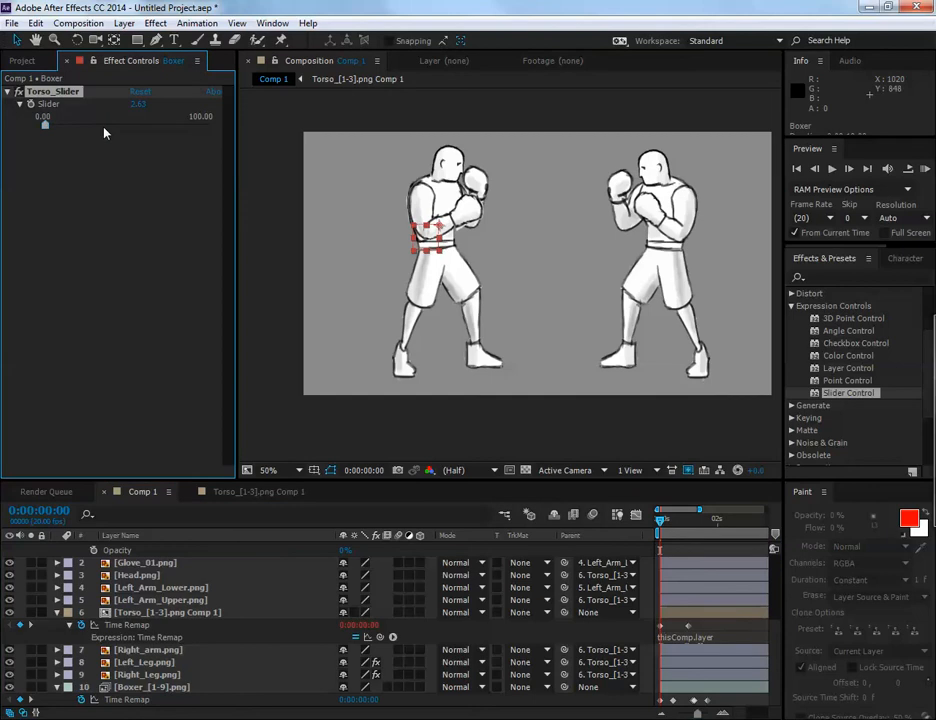
{"action": "left_click_drag", "start_coordinate": [43, 126], "coordinate": [36, 121]}
Examine the end of the Time Remap expression and test Torso_Slider again, leaving it at 0
{"action": "left_click", "coordinate": [700, 637]}
{"action": "left_click_drag", "start_coordinate": [721, 637], "coordinate": [731, 664]}
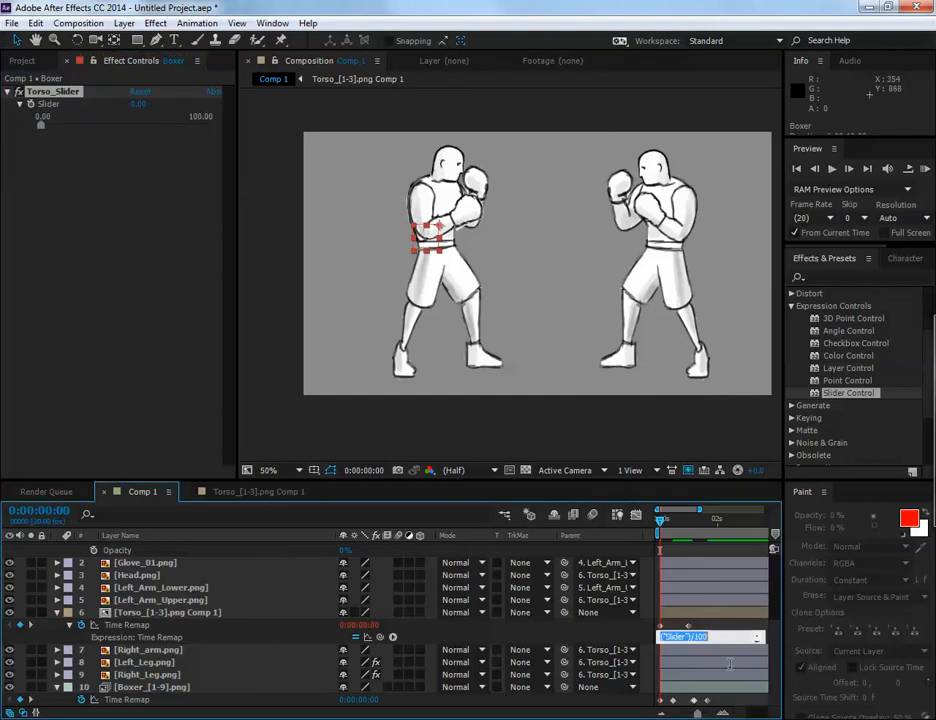
{"action": "left_click", "coordinate": [725, 637]}
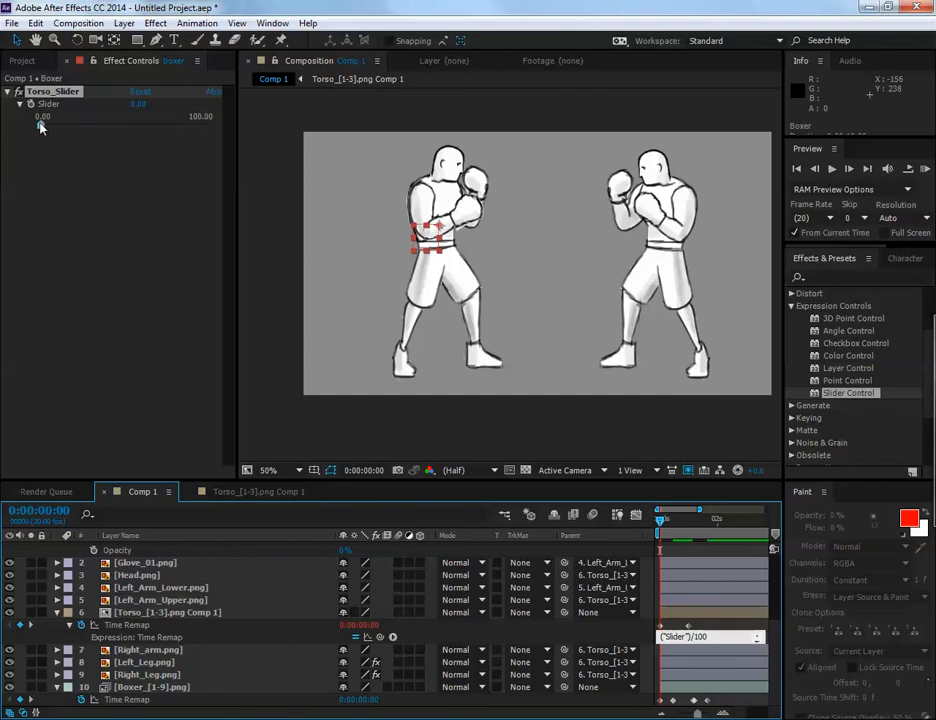
{"action": "mouse_move", "coordinate": [40, 126]}
{"action": "left_mouse_down"}
{"action": "mouse_move", "coordinate": [148, 124]}
{"action": "mouse_move", "coordinate": [56, 136]}
{"action": "mouse_move", "coordinate": [104, 142]}
{"action": "mouse_move", "coordinate": [31, 144]}
{"action": "left_mouse_up"}
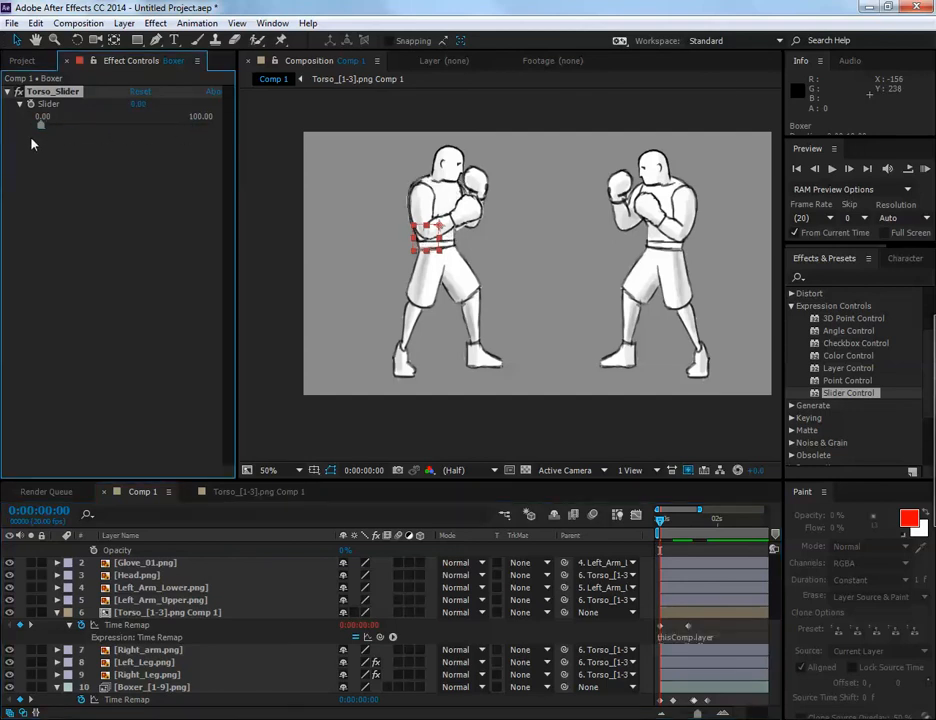
Scrub the timeline to check the torso pre-composition, return to frame 0 and reselect the Boxer null
{"action": "left_click", "coordinate": [212, 612]}
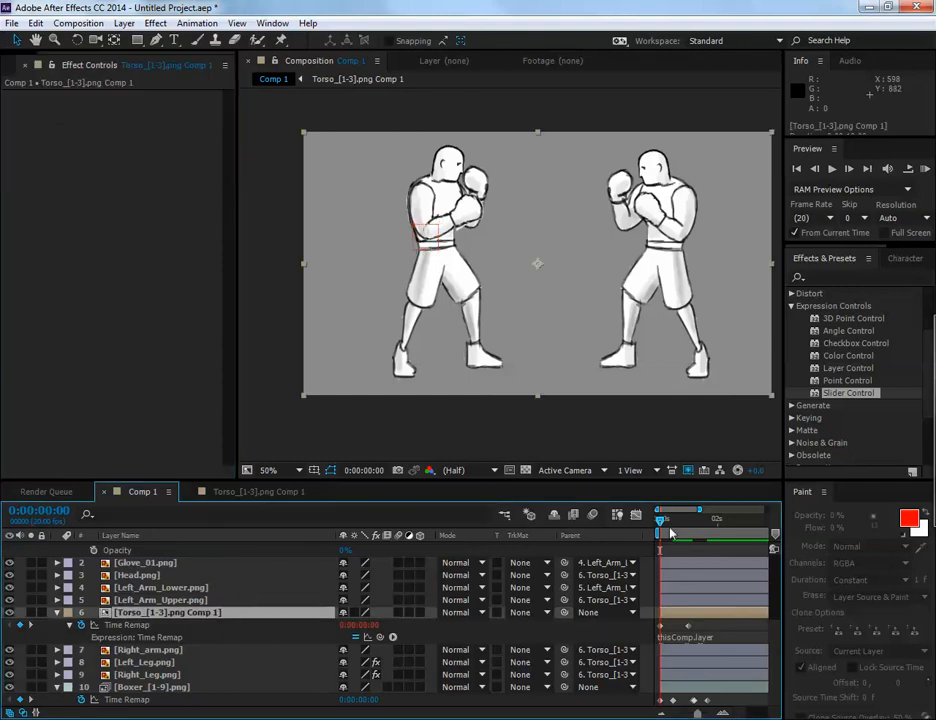
{"action": "left_click_drag", "start_coordinate": [660, 521], "coordinate": [640, 536]}
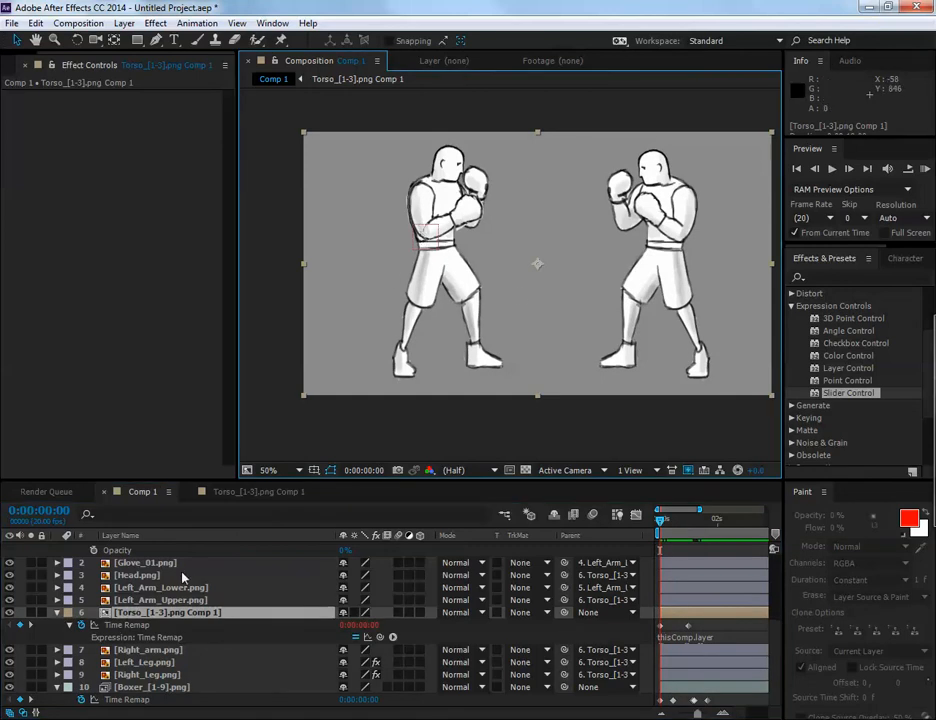
{"action": "scroll", "coordinate": [168, 568], "scroll_direction": "up", "scroll_amount": 5}
{"action": "left_click", "coordinate": [155, 550]}
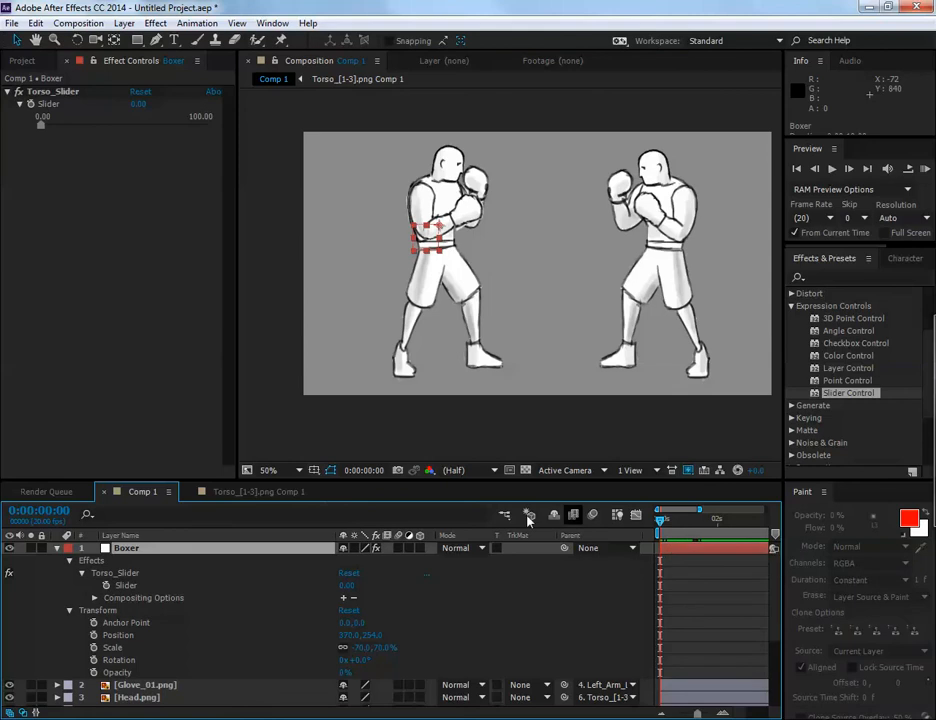
Start keyframing Torso_Slider on the Boxer null at frame 0 and raise the slider to about 88.6 at frame 3
{"action": "left_click", "coordinate": [110, 573]}
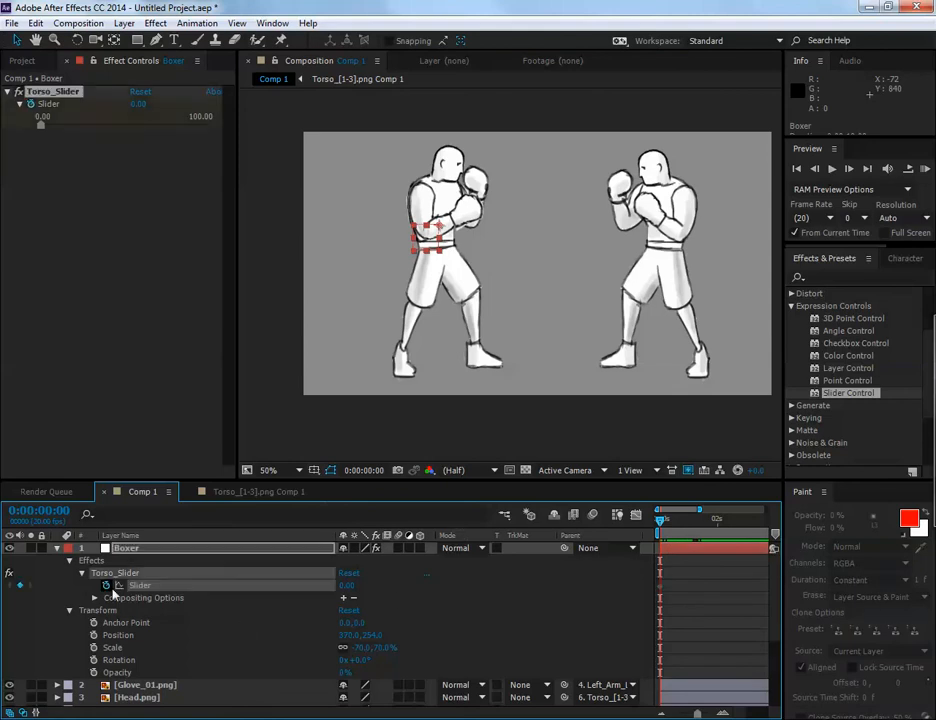
{"action": "scroll", "coordinate": [699, 583], "scroll_direction": "down", "scroll_amount": 1}
{"action": "scroll", "coordinate": [699, 583], "scroll_direction": "up", "scroll_amount": 1}
{"action": "scroll", "coordinate": [664, 538], "scroll_direction": "down", "scroll_amount": 3}
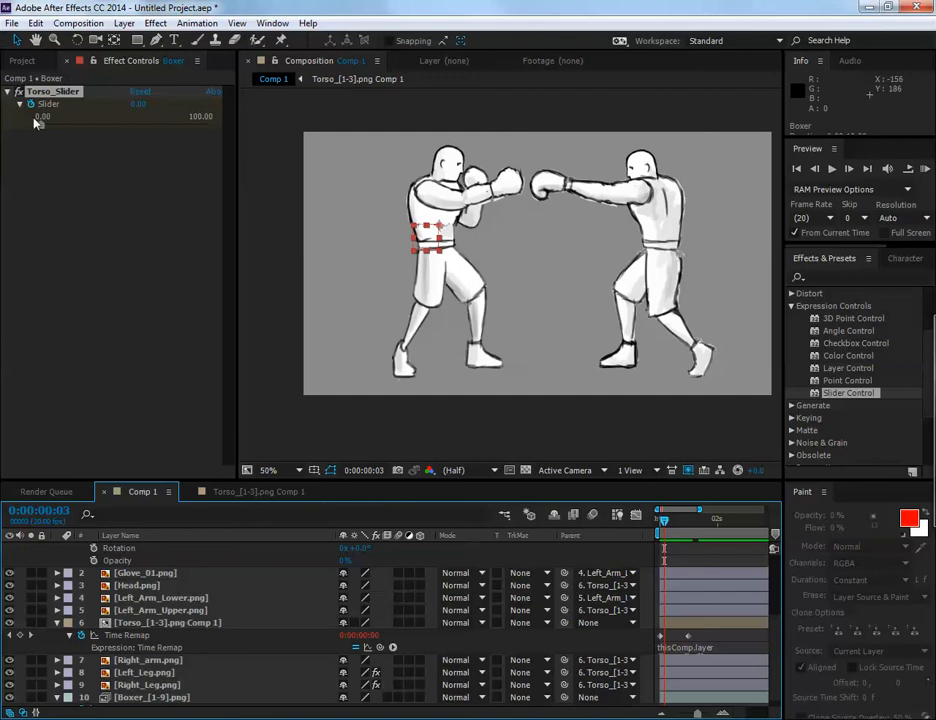
{"action": "left_click_drag", "start_coordinate": [91, 126], "coordinate": [190, 128]}
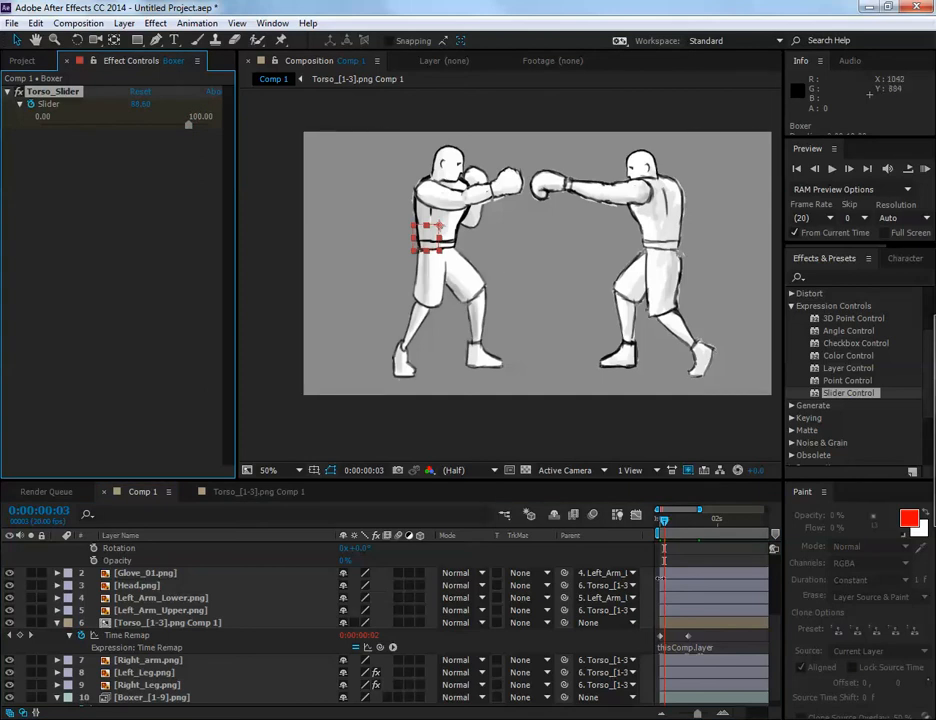
At frame 3, move Left_Arm_Upper.png forward to the turned torso's front shoulder, at about 423.9,165.4, and show its transform keyframes
{"action": "left_click", "coordinate": [168, 609]}
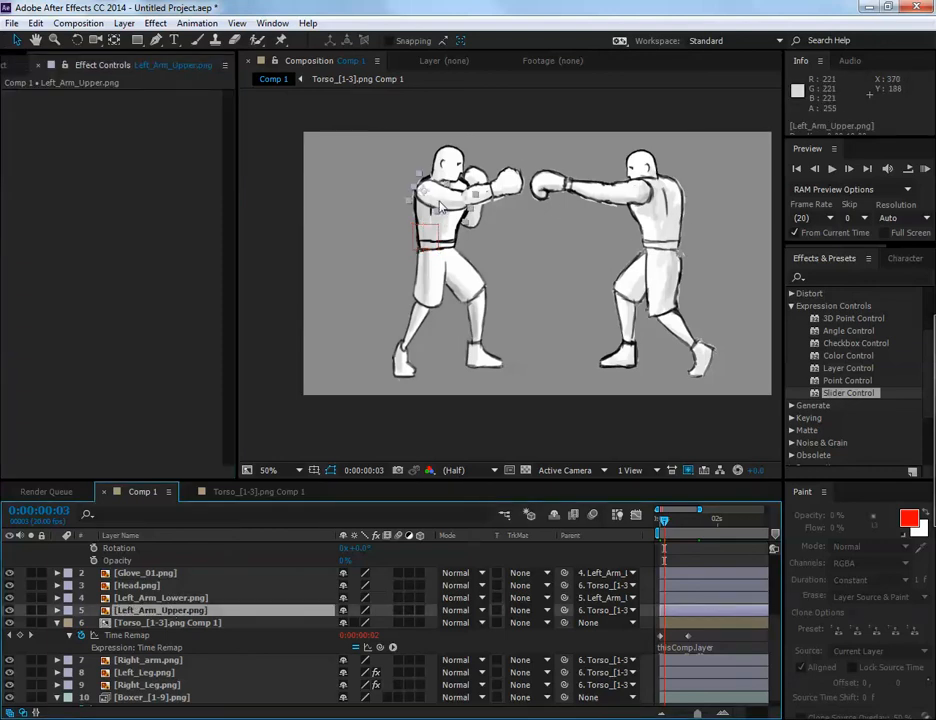
{"action": "left_click_drag", "start_coordinate": [445, 203], "coordinate": [494, 207]}
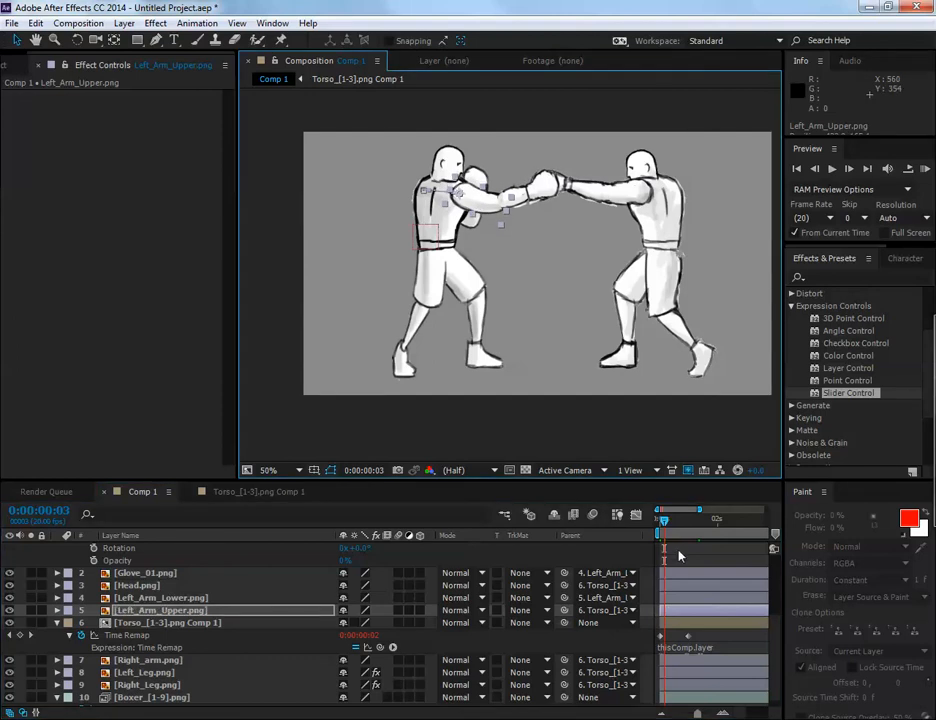
{"action": "left_click_drag", "start_coordinate": [700, 510], "coordinate": [675, 510]}
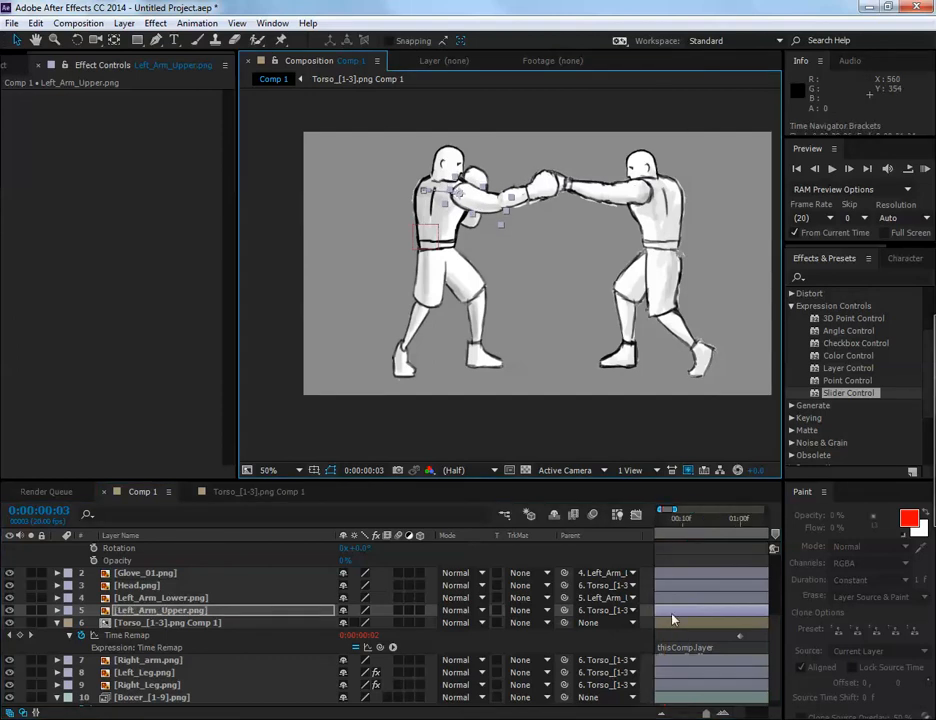
{"action": "left_click", "coordinate": [57, 610]}
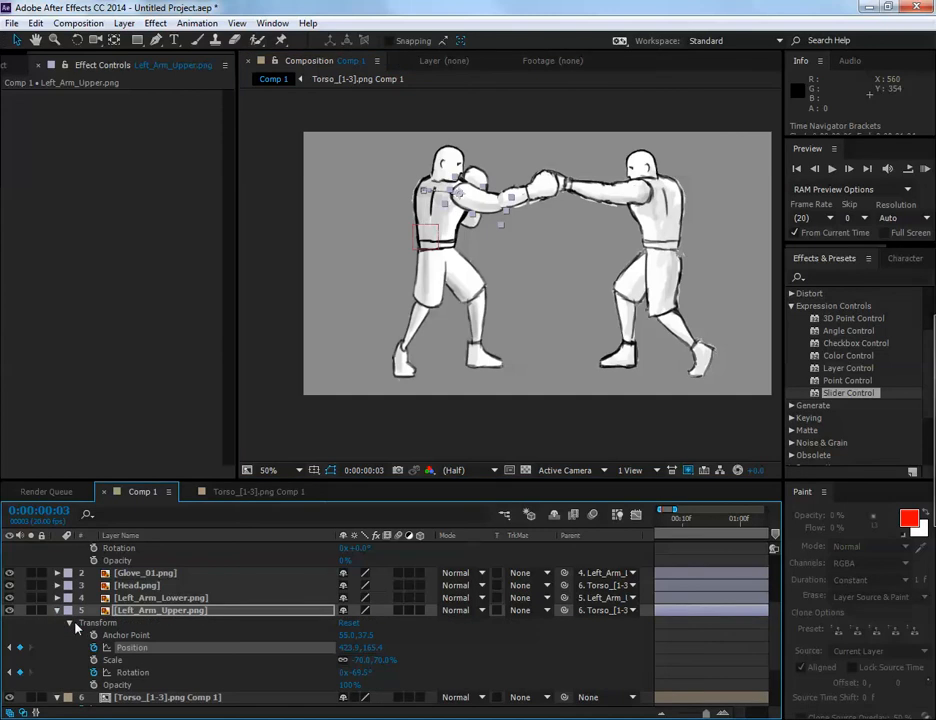
{"action": "scroll", "coordinate": [688, 656], "scroll_direction": "left", "scroll_amount": 2}
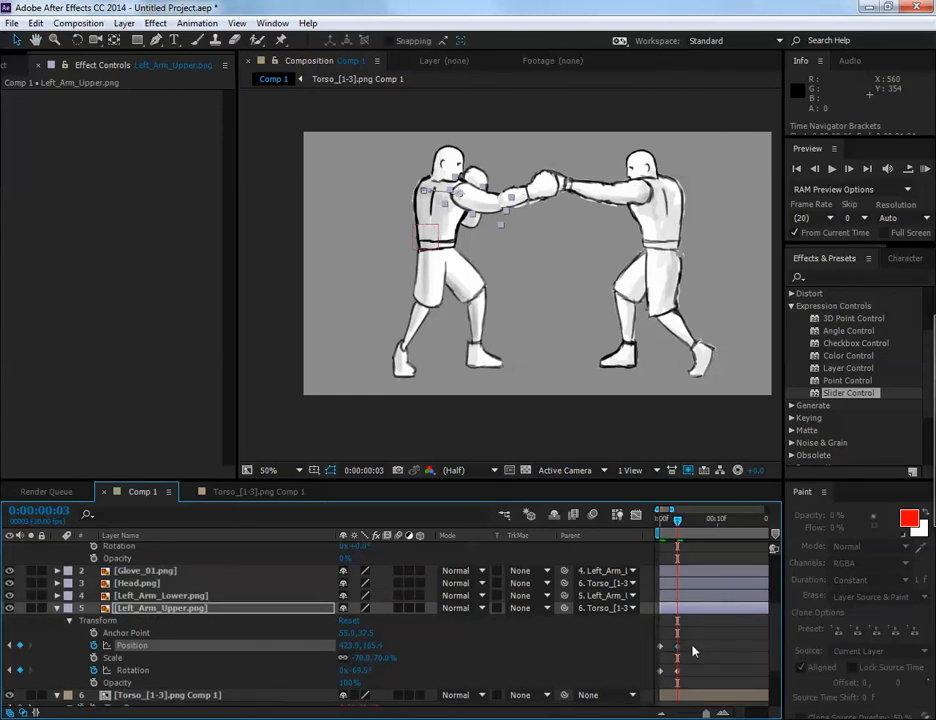
Add corrective Position keyframes to Left_Arm_Upper.png, shifting the arm slightly back at frame 1 and slightly forward at frame 2
{"action": "mouse_move", "coordinate": [678, 521]}
{"action": "left_mouse_down"}
{"action": "mouse_move", "coordinate": [661, 525]}
{"action": "mouse_move", "coordinate": [672, 530]}
{"action": "mouse_move", "coordinate": [660, 530]}
{"action": "mouse_move", "coordinate": [667, 537]}
{"action": "left_mouse_up"}
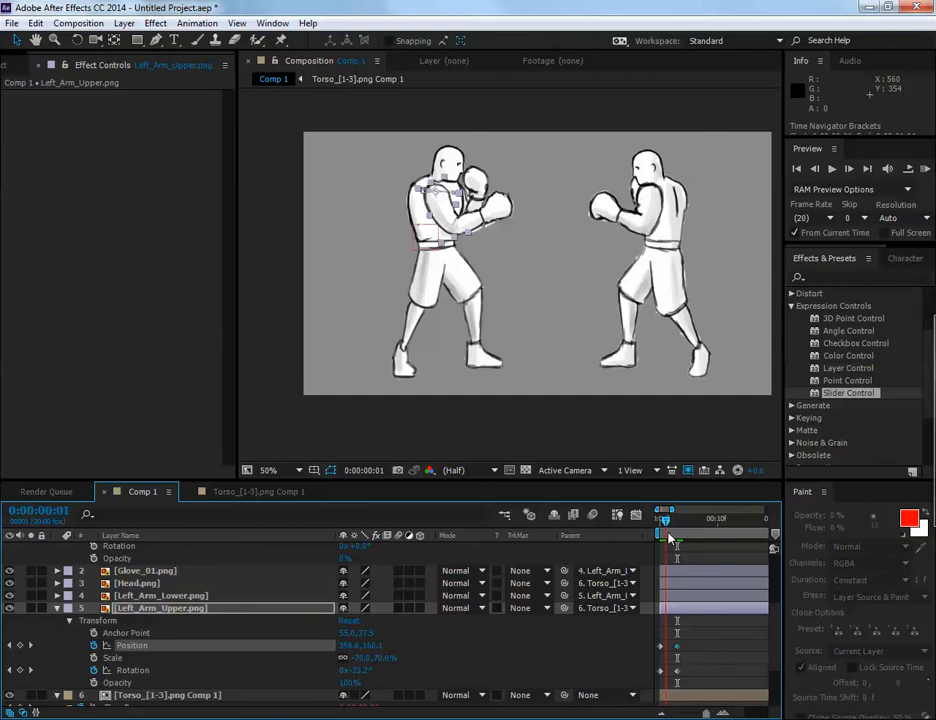
{"action": "left_click_drag", "start_coordinate": [442, 211], "coordinate": [433, 213]}
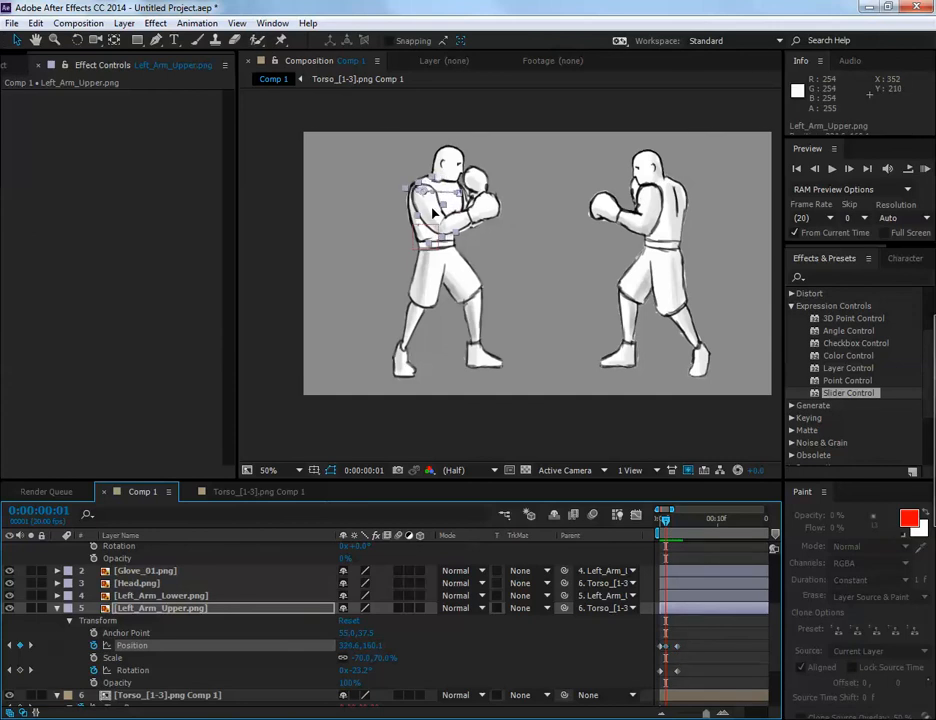
{"action": "mouse_move", "coordinate": [670, 521]}
{"action": "left_mouse_down"}
{"action": "mouse_move", "coordinate": [675, 528]}
{"action": "mouse_move", "coordinate": [661, 528]}
{"action": "mouse_move", "coordinate": [682, 528]}
{"action": "mouse_move", "coordinate": [673, 528]}
{"action": "left_mouse_up"}
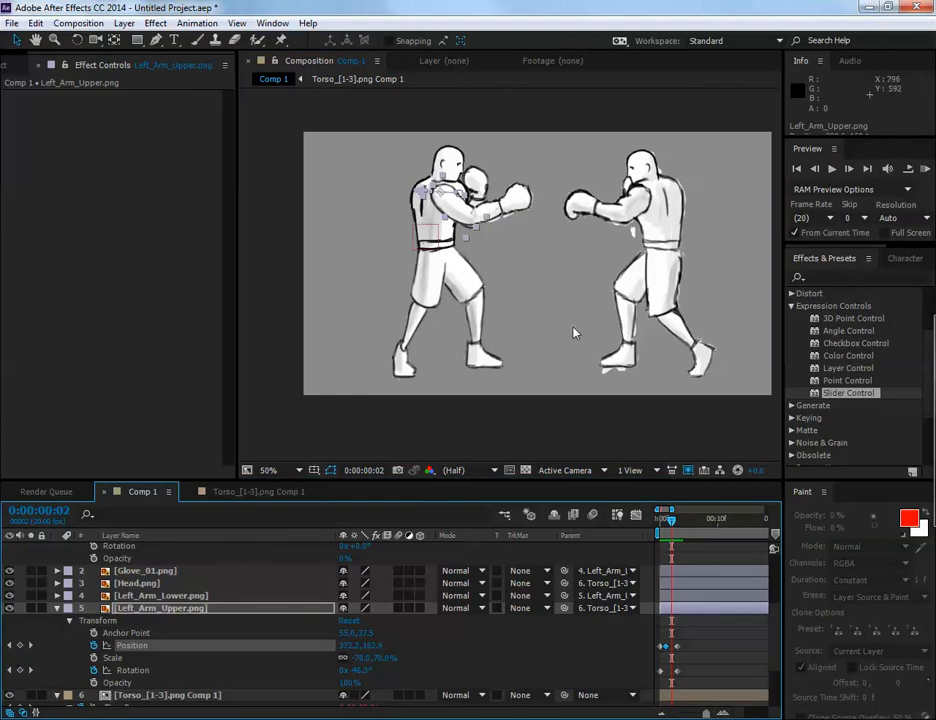
{"action": "left_click_drag", "start_coordinate": [462, 211], "coordinate": [469, 210]}
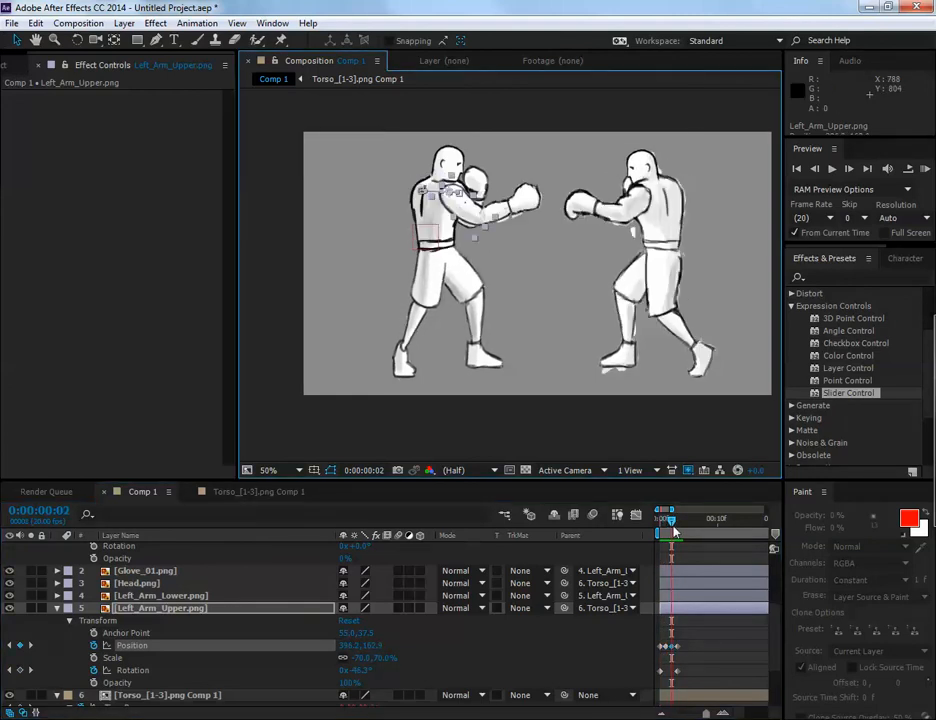
{"action": "left_click_drag", "start_coordinate": [673, 527], "coordinate": [660, 537]}
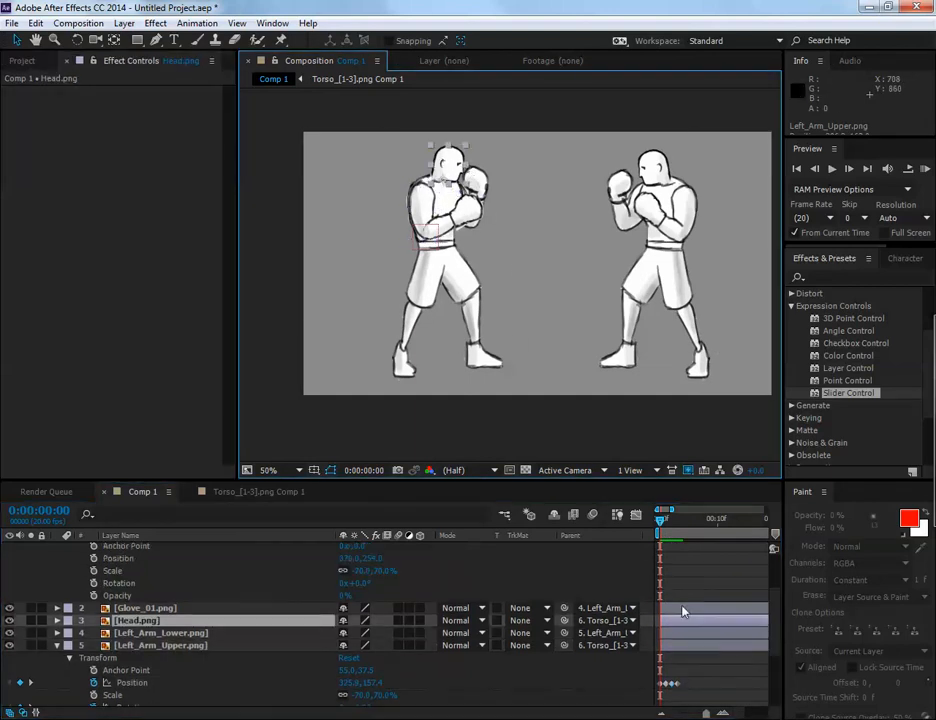
Keyframe the Position of Head.png at frame 0 and move the head onto the turned torso's neck at frame 3, about 412.1,120.0
{"action": "left_click", "coordinate": [148, 583]}
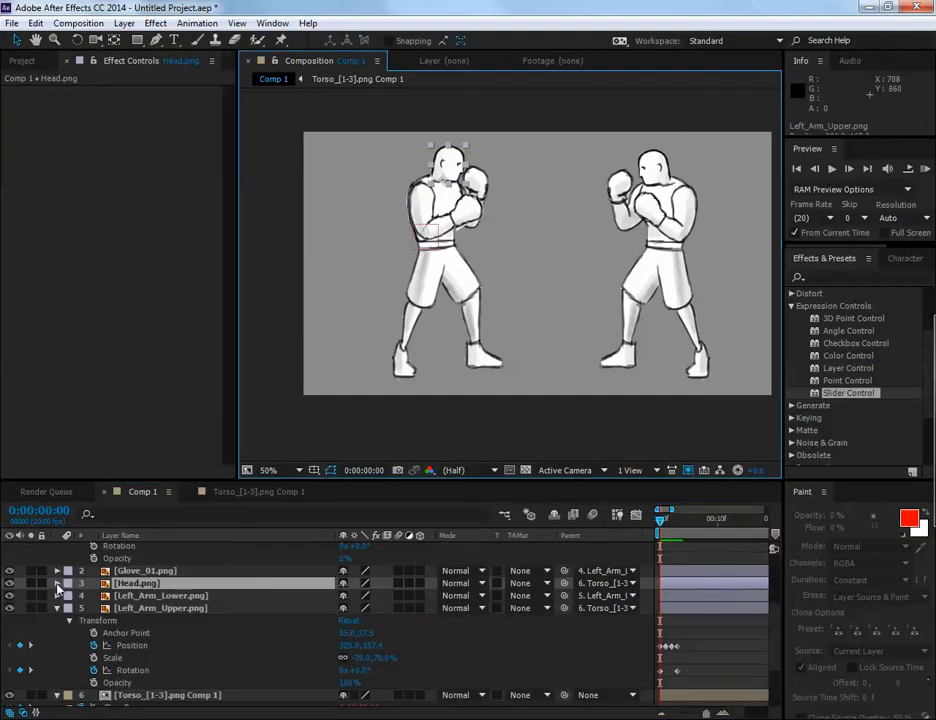
{"action": "left_click", "coordinate": [57, 584]}
{"action": "left_click", "coordinate": [70, 596]}
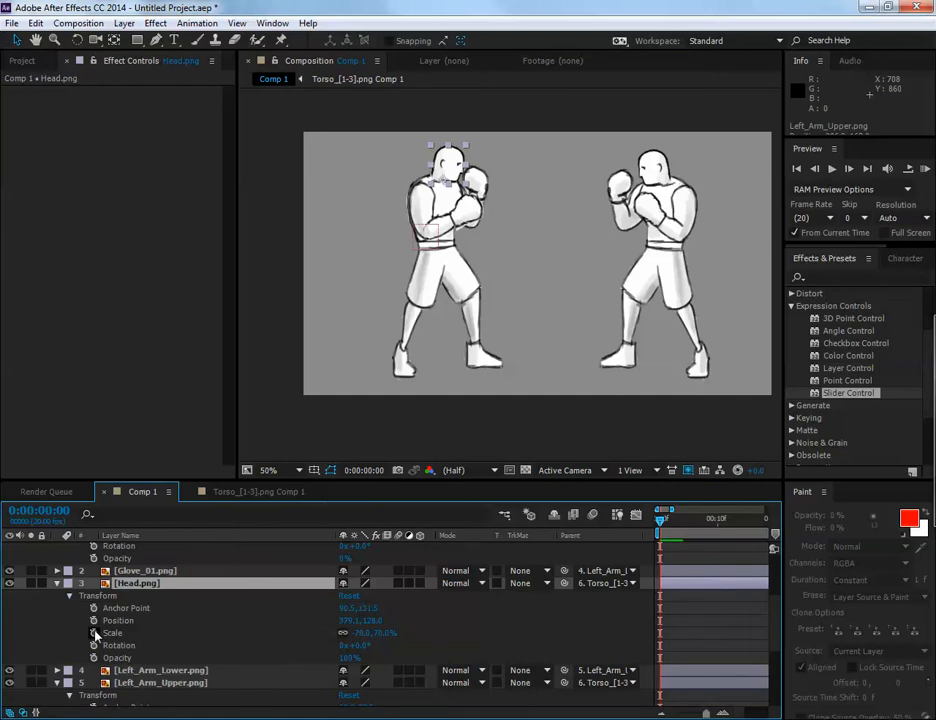
{"action": "left_click", "coordinate": [185, 621]}
{"action": "scroll", "coordinate": [385, 192], "scroll_direction": "up", "scroll_amount": 1}
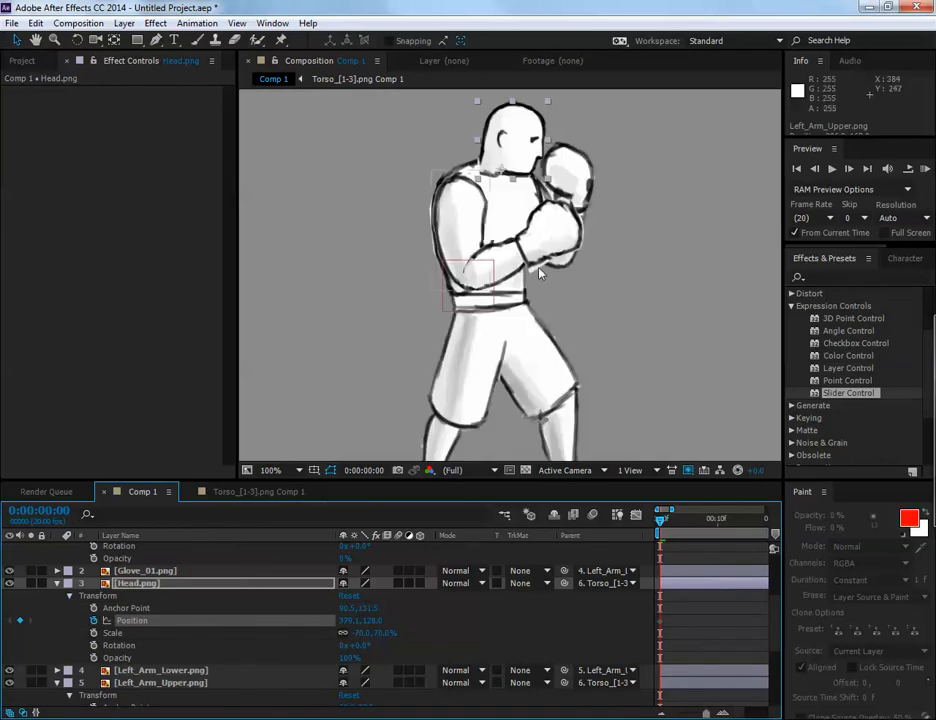
{"action": "left_click_drag", "start_coordinate": [585, 297], "coordinate": [533, 316]}
{"action": "left_click_drag", "start_coordinate": [660, 522], "coordinate": [677, 522]}
{"action": "left_click_drag", "start_coordinate": [465, 186], "coordinate": [466, 147]}
Collapse Left_Arm_Upper.png, try moving the Head.png layer lower in the layer stack, and undo the move
{"action": "left_click", "coordinate": [142, 585]}
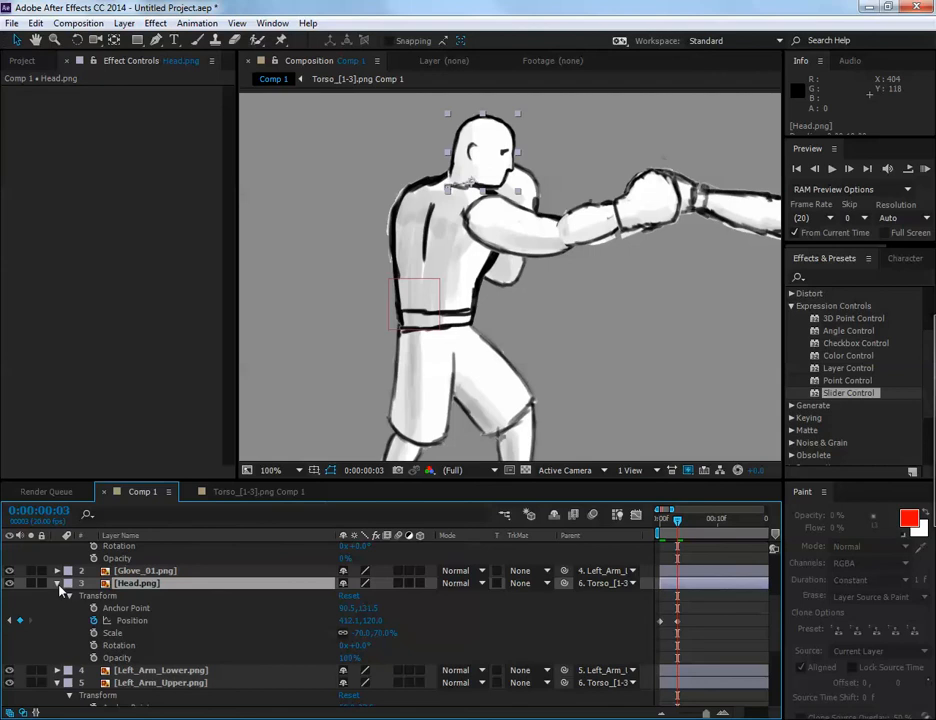
{"action": "scroll", "coordinate": [168, 606], "scroll_direction": "down", "scroll_amount": 2}
{"action": "left_click", "coordinate": [50, 655]}
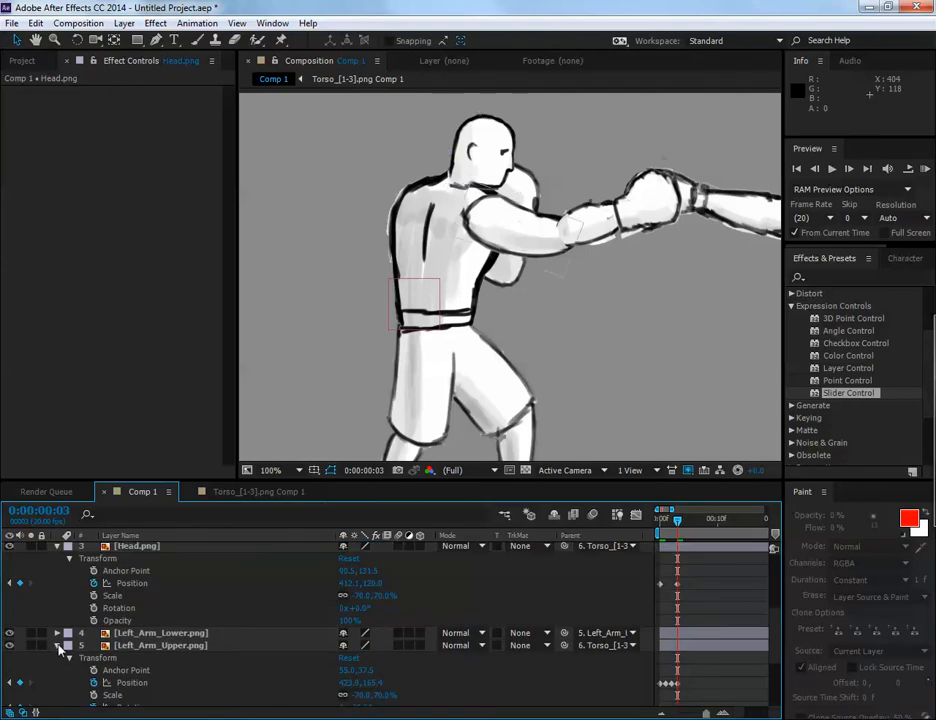
{"action": "left_click", "coordinate": [57, 645]}
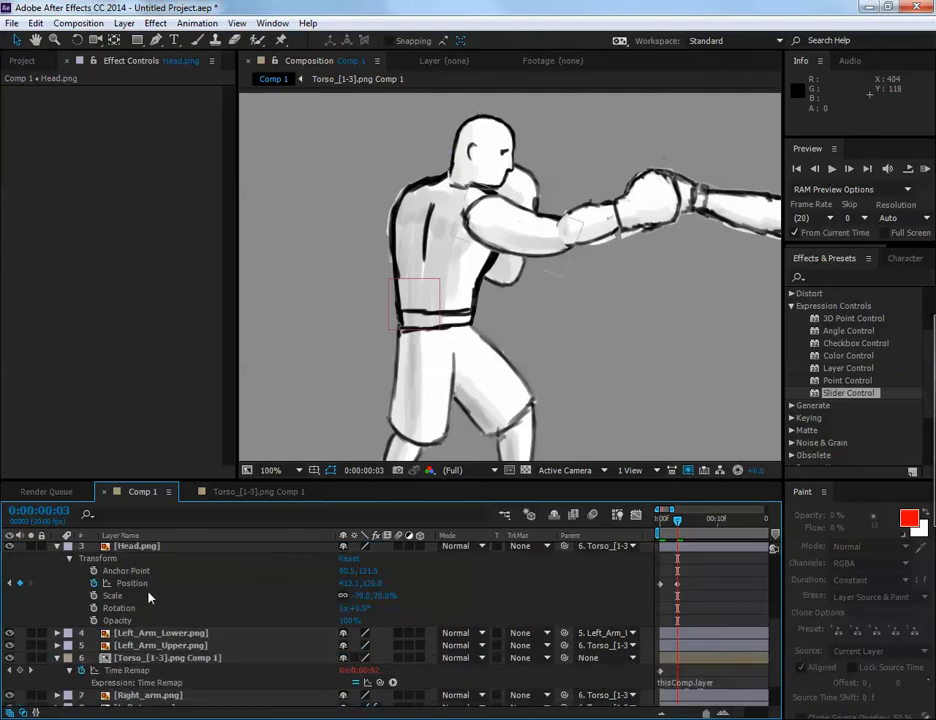
{"action": "left_click_drag", "start_coordinate": [132, 550], "coordinate": [156, 694]}
{"action": "key", "text": "ctrl+z"}
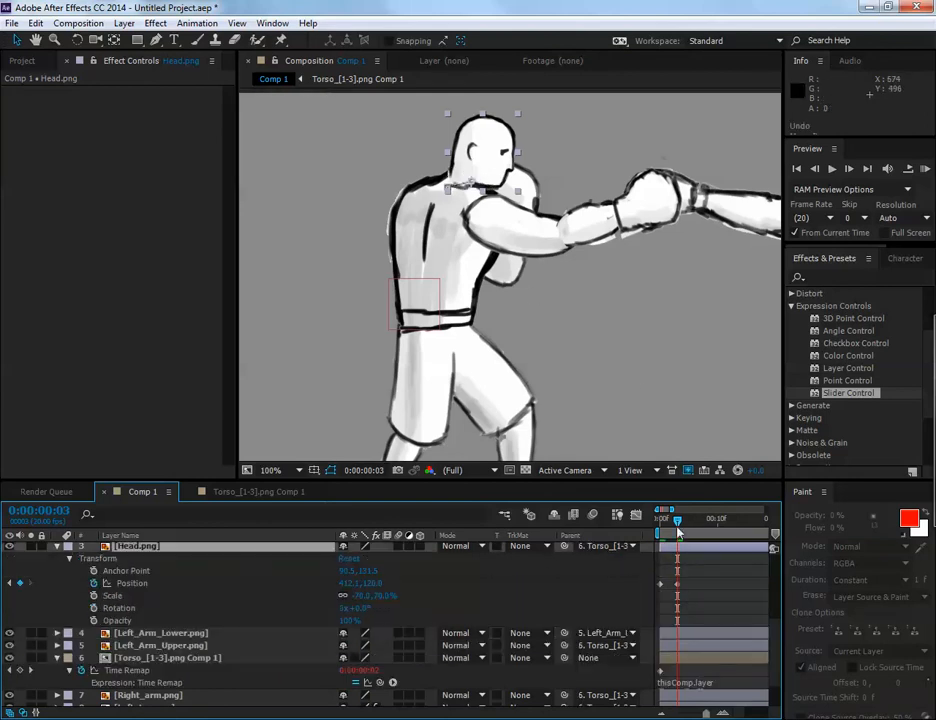
Add a Position keyframe to Head.png at frame 1, shifting the head back to about 375.1,125.3, and return to frame 0
{"action": "mouse_move", "coordinate": [675, 527]}
{"action": "left_mouse_down"}
{"action": "mouse_move", "coordinate": [661, 527]}
{"action": "mouse_move", "coordinate": [683, 527]}
{"action": "mouse_move", "coordinate": [661, 527]}
{"action": "mouse_move", "coordinate": [677, 535]}
{"action": "mouse_move", "coordinate": [666, 536]}
{"action": "left_mouse_up"}
{"action": "left_click_drag", "start_coordinate": [464, 141], "coordinate": [452, 141]}
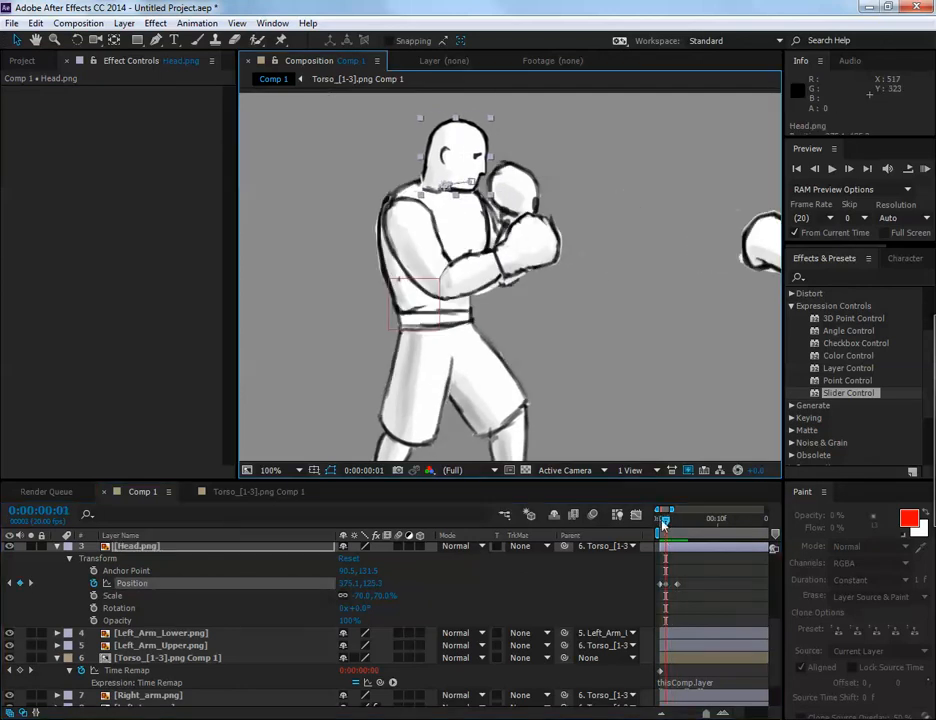
{"action": "mouse_move", "coordinate": [668, 518]}
{"action": "left_mouse_down"}
{"action": "mouse_move", "coordinate": [679, 522]}
{"action": "mouse_move", "coordinate": [660, 521]}
{"action": "left_mouse_up"}
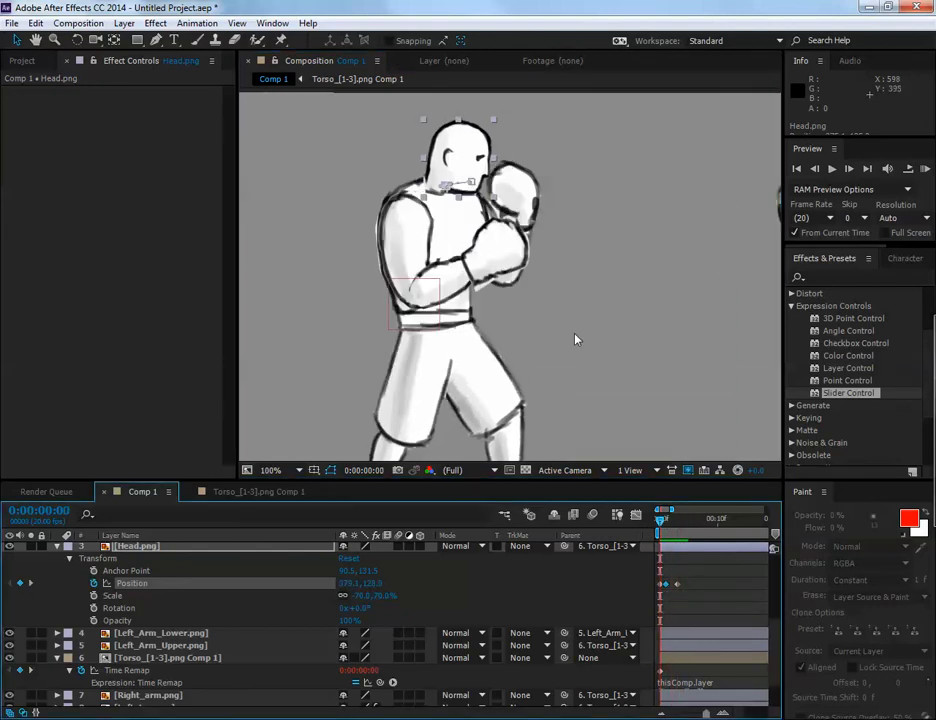
{"action": "scroll", "coordinate": [540, 295], "scroll_direction": "down", "scroll_amount": 2}
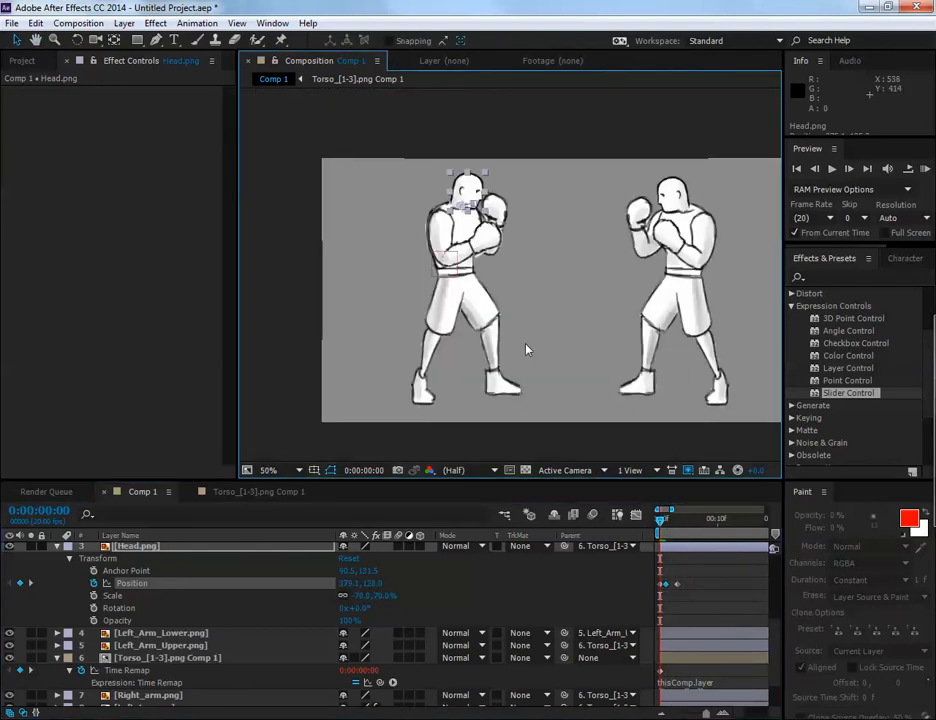
{"action": "mouse_move", "coordinate": [667, 522]}
{"action": "left_mouse_down"}
{"action": "mouse_move", "coordinate": [675, 521]}
{"action": "mouse_move", "coordinate": [660, 521]}
{"action": "left_mouse_up"}
{"action": "left_click", "coordinate": [524, 418]}
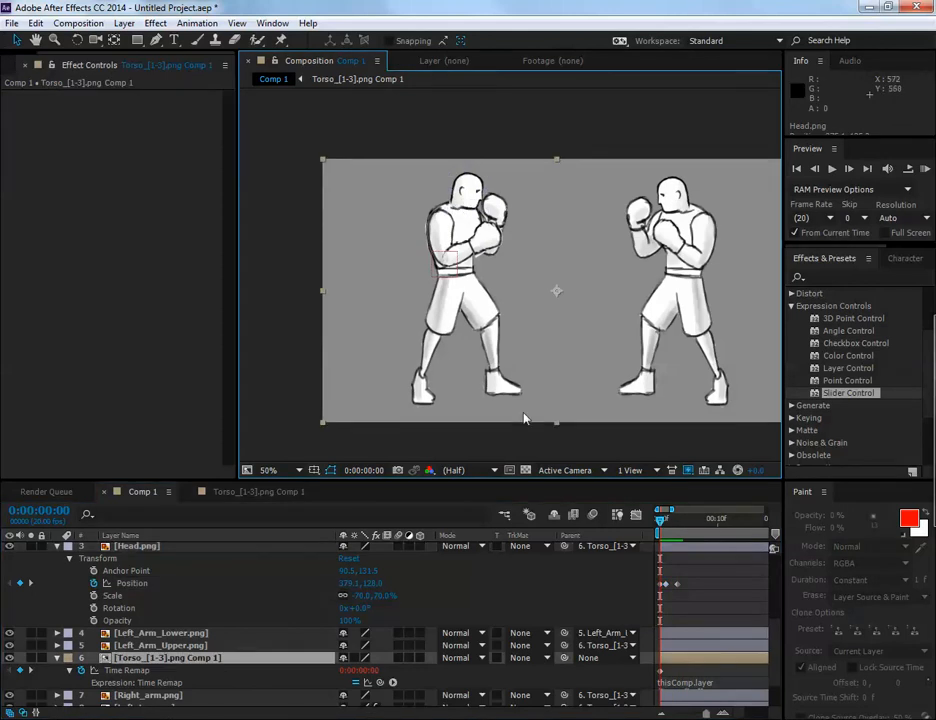
Keyframe the Position of Right_arm.png at frame 0 and move the arm back behind the torso at frame 3, about 341.9,147.6
{"action": "scroll", "coordinate": [210, 690], "scroll_direction": "down", "scroll_amount": 2}
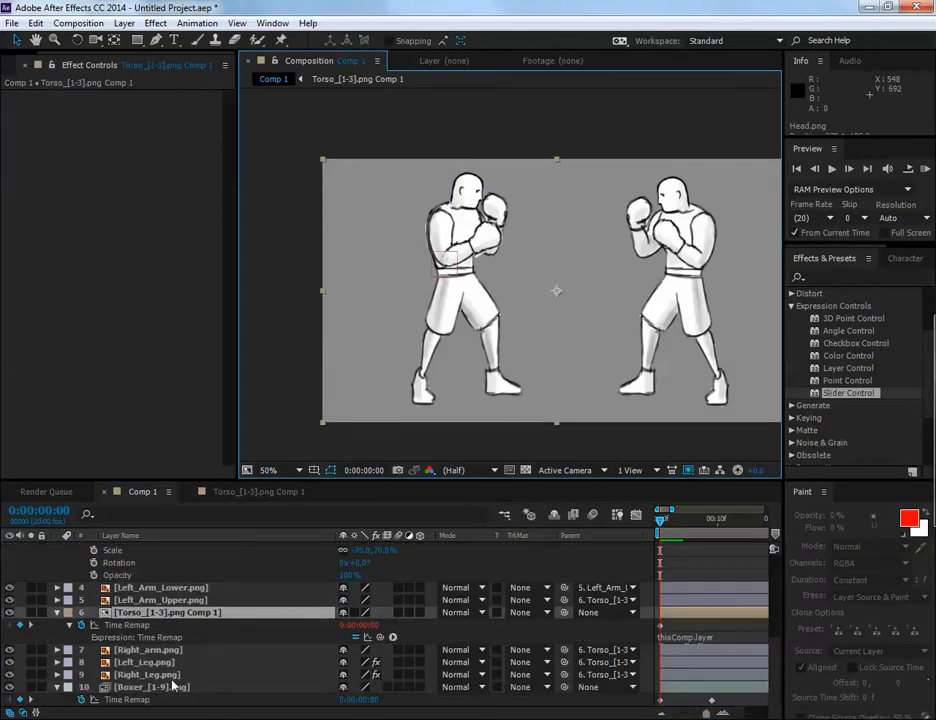
{"action": "left_click", "coordinate": [150, 650]}
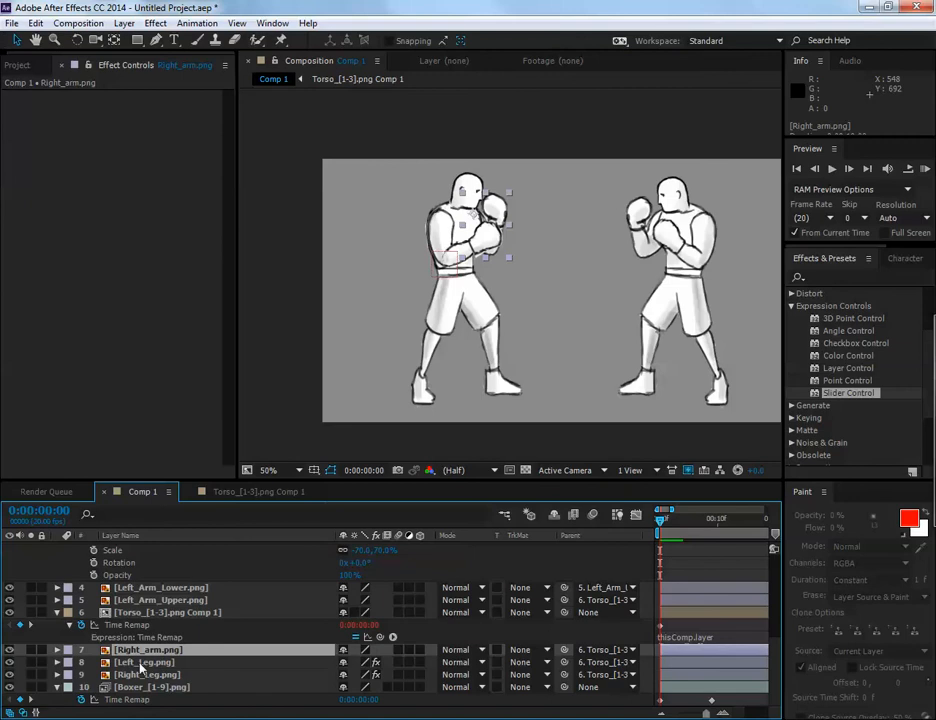
{"action": "left_click", "coordinate": [57, 650]}
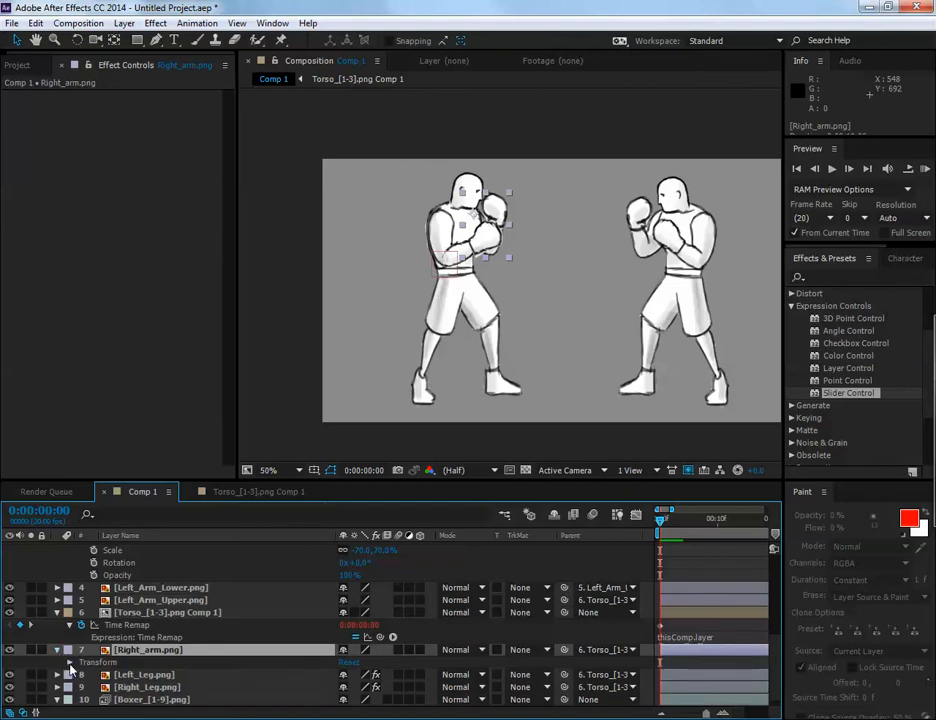
{"action": "left_click", "coordinate": [69, 662]}
{"action": "scroll", "coordinate": [201, 620], "scroll_direction": "down", "scroll_amount": 1}
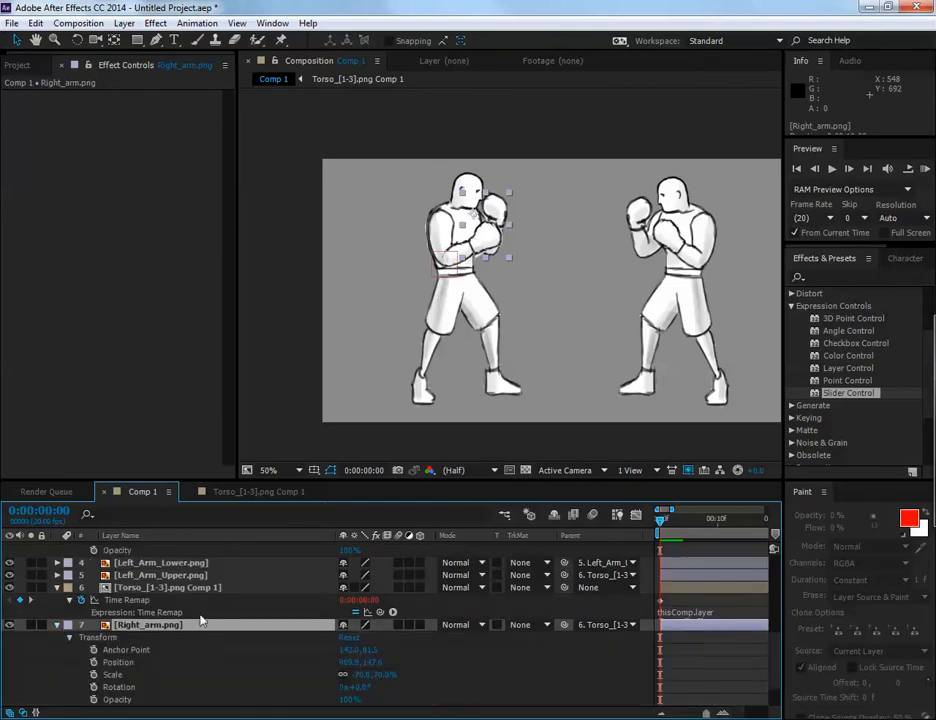
{"action": "left_click", "coordinate": [94, 662]}
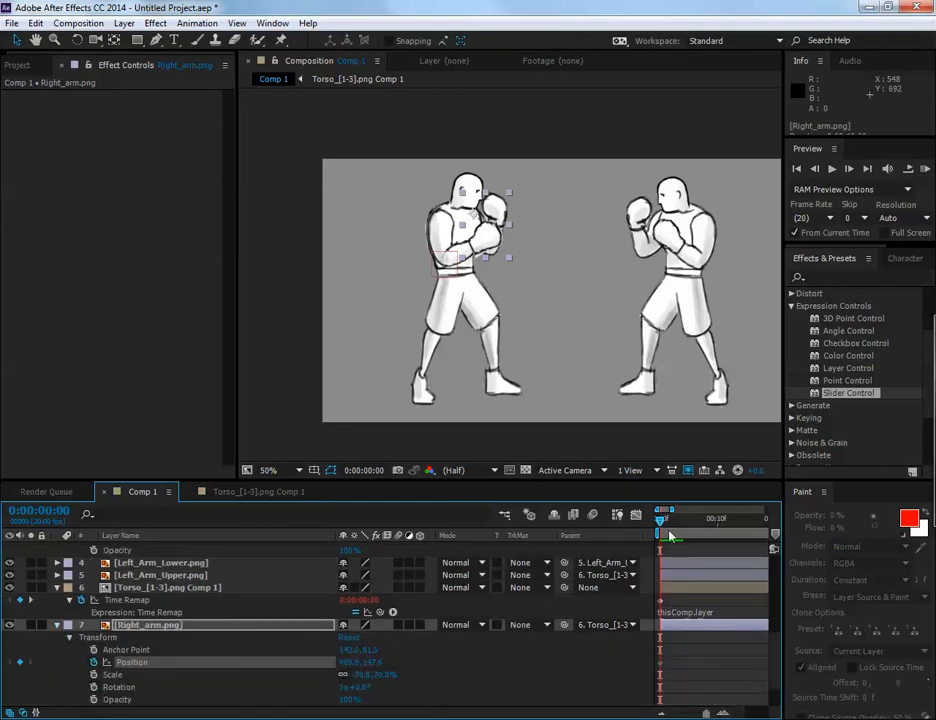
{"action": "left_click_drag", "start_coordinate": [662, 528], "coordinate": [678, 524]}
{"action": "left_click_drag", "start_coordinate": [496, 247], "coordinate": [470, 250]}
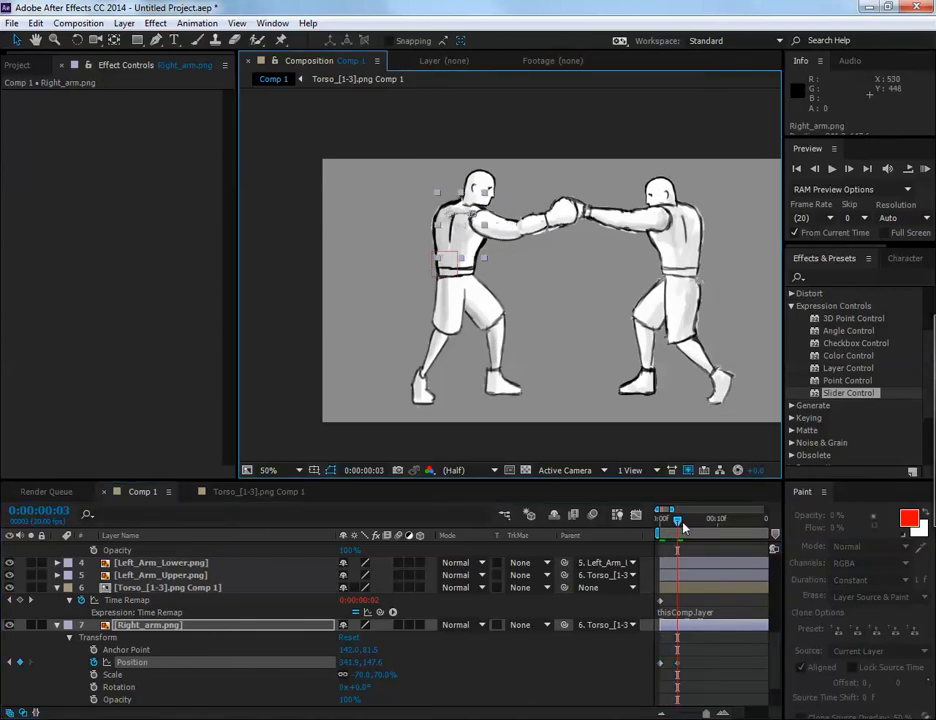
Scrub between frames 0 and 3 to check how the torso, head and arms line up during the punch
{"action": "left_click_drag", "start_coordinate": [680, 527], "coordinate": [659, 547]}
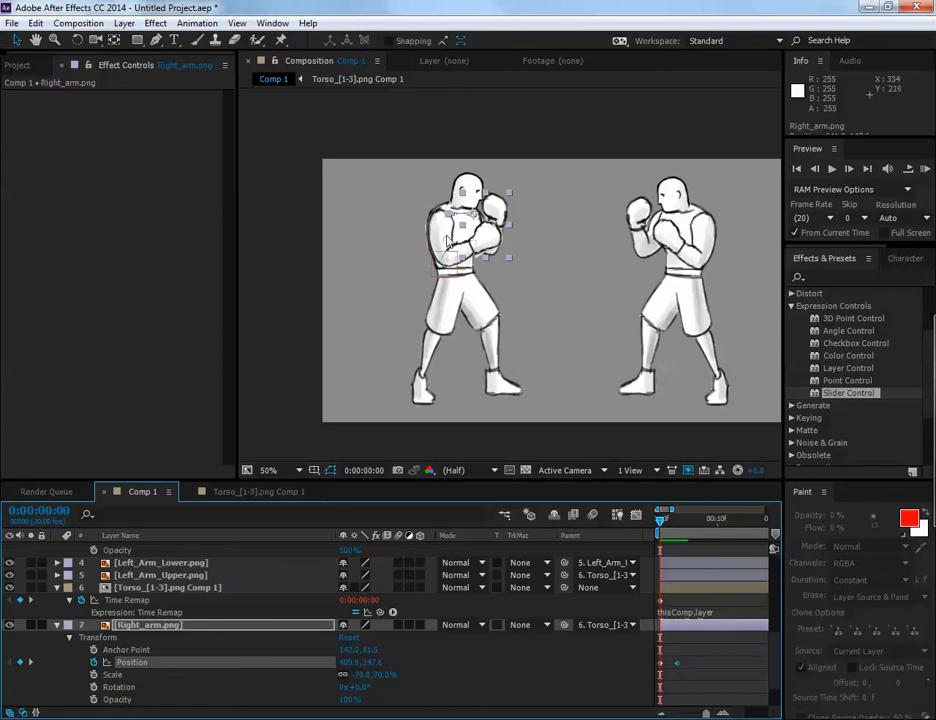
{"action": "left_click_drag", "start_coordinate": [662, 522], "coordinate": [671, 520]}
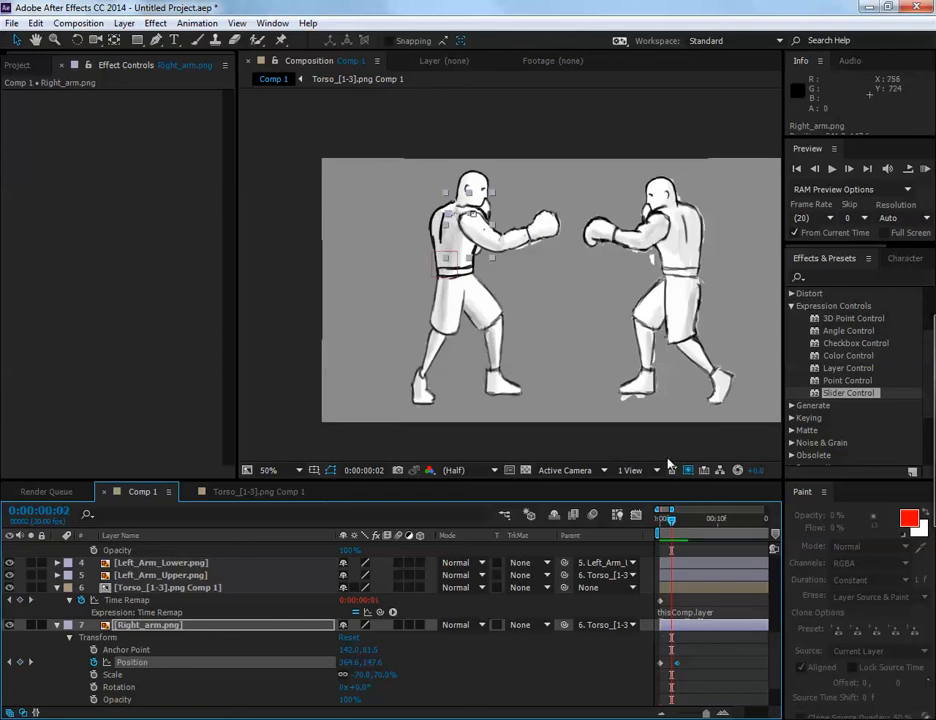
{"action": "mouse_move", "coordinate": [659, 522]}
{"action": "left_mouse_down"}
{"action": "mouse_move", "coordinate": [672, 523]}
{"action": "mouse_move", "coordinate": [661, 524]}
{"action": "mouse_move", "coordinate": [667, 535]}
{"action": "mouse_move", "coordinate": [673, 522]}
{"action": "mouse_move", "coordinate": [650, 524]}
{"action": "left_mouse_up"}
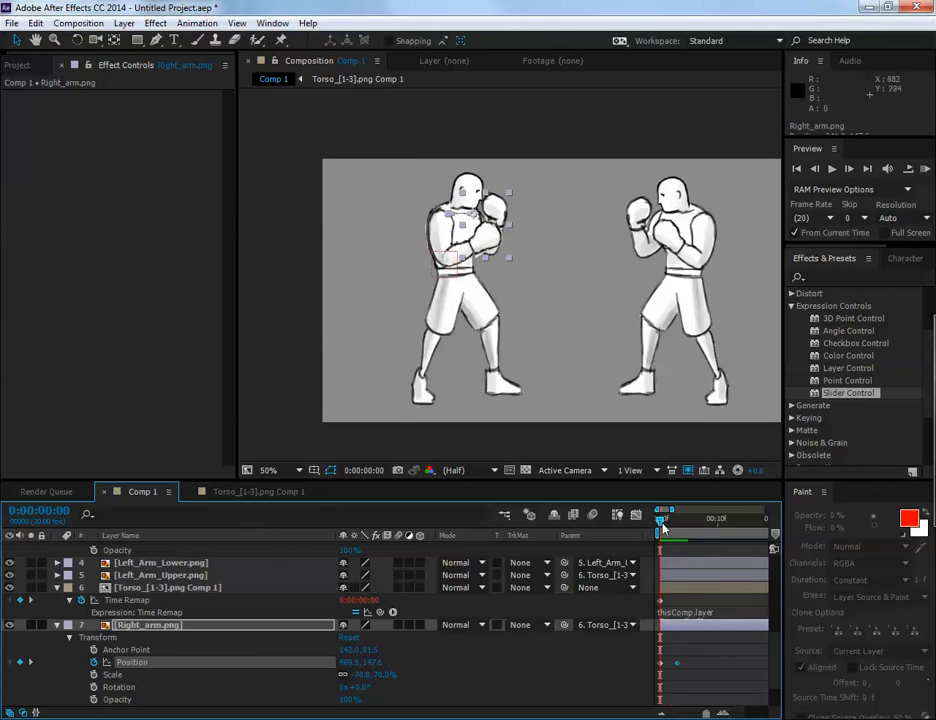
{"action": "mouse_move", "coordinate": [662, 528]}
{"action": "left_mouse_down"}
{"action": "mouse_move", "coordinate": [675, 522]}
{"action": "mouse_move", "coordinate": [660, 522]}
{"action": "left_mouse_up"}
{"action": "mouse_move", "coordinate": [660, 527]}
{"action": "left_mouse_down"}
{"action": "mouse_move", "coordinate": [674, 522]}
{"action": "mouse_move", "coordinate": [661, 522]}
{"action": "left_mouse_up"}
{"action": "left_click", "coordinate": [370, 138]}
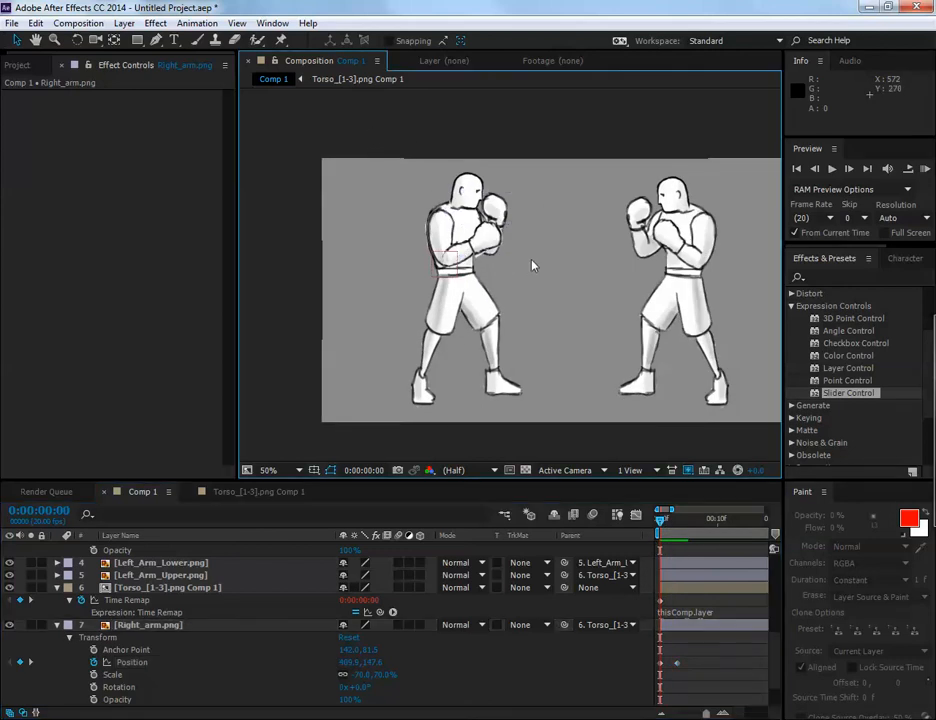
{"action": "left_click_drag", "start_coordinate": [660, 530], "coordinate": [677, 522]}
{"action": "scroll", "coordinate": [735, 589], "scroll_direction": "up", "scroll_amount": 6}
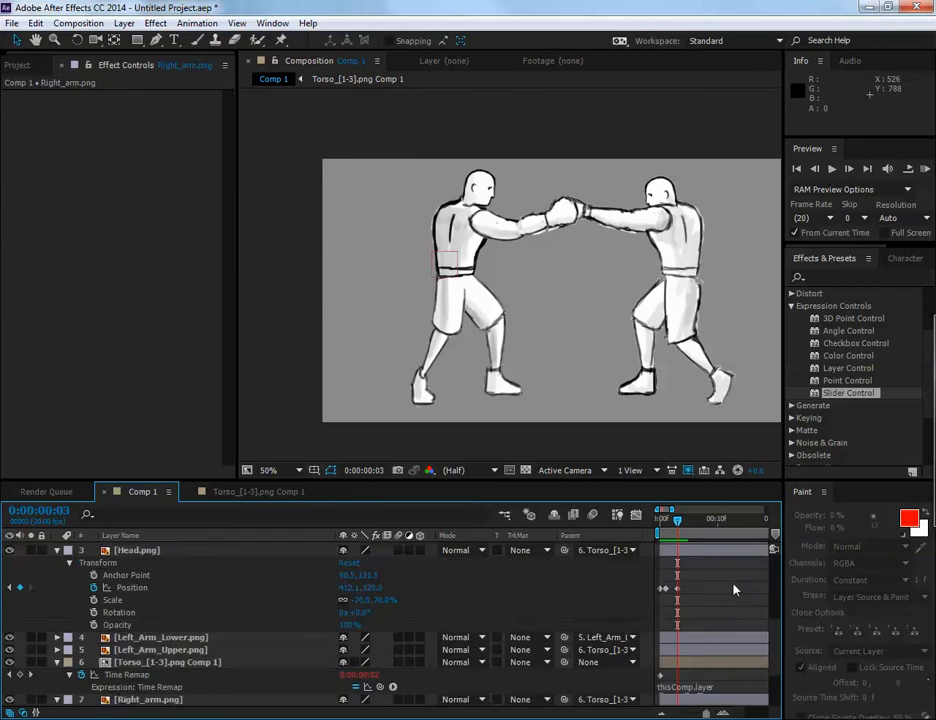
Try moving the Boxer null away from the opposing boxer to test the rig, and undo each move
{"action": "left_click", "coordinate": [684, 550]}
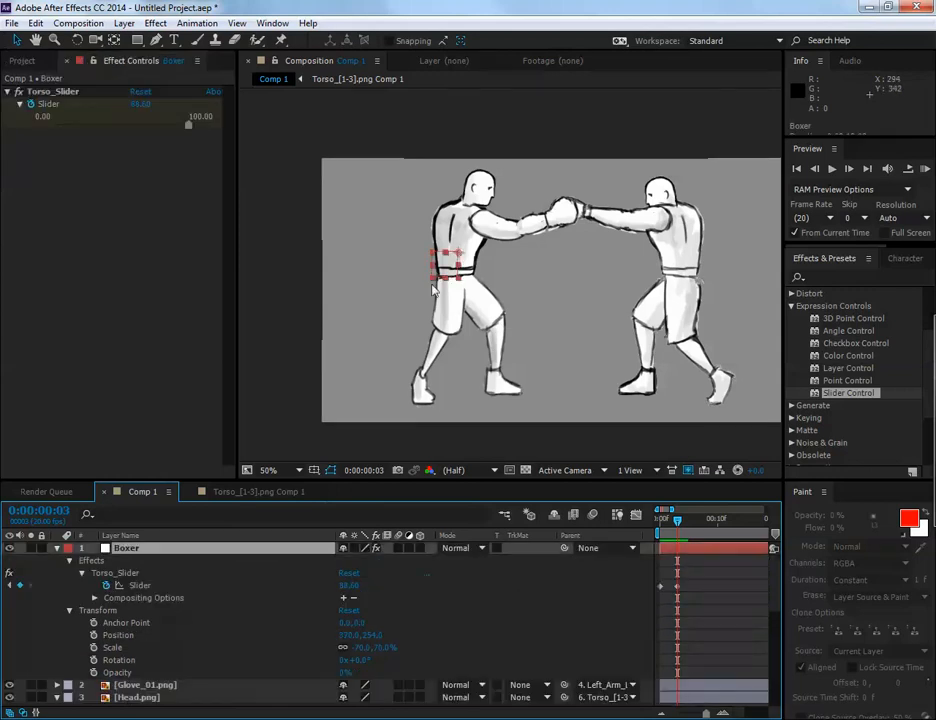
{"action": "left_click_drag", "start_coordinate": [446, 264], "coordinate": [401, 264]}
{"action": "key", "text": "ctrl+z"}
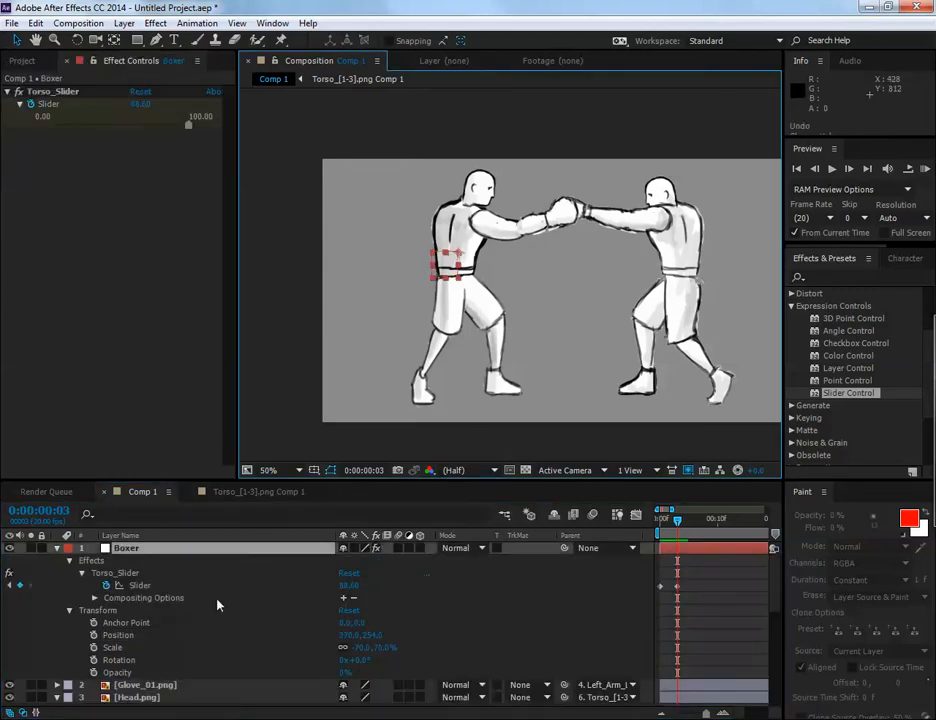
{"action": "left_click", "coordinate": [217, 600]}
{"action": "left_click", "coordinate": [204, 549]}
{"action": "left_click_drag", "start_coordinate": [449, 270], "coordinate": [418, 271]}
{"action": "key", "text": "ctrl+z"}
Parent the Torso_[1-3].png Comp 1 layer to the Boxer null
{"action": "scroll", "coordinate": [218, 638], "scroll_direction": "down", "scroll_amount": 2}
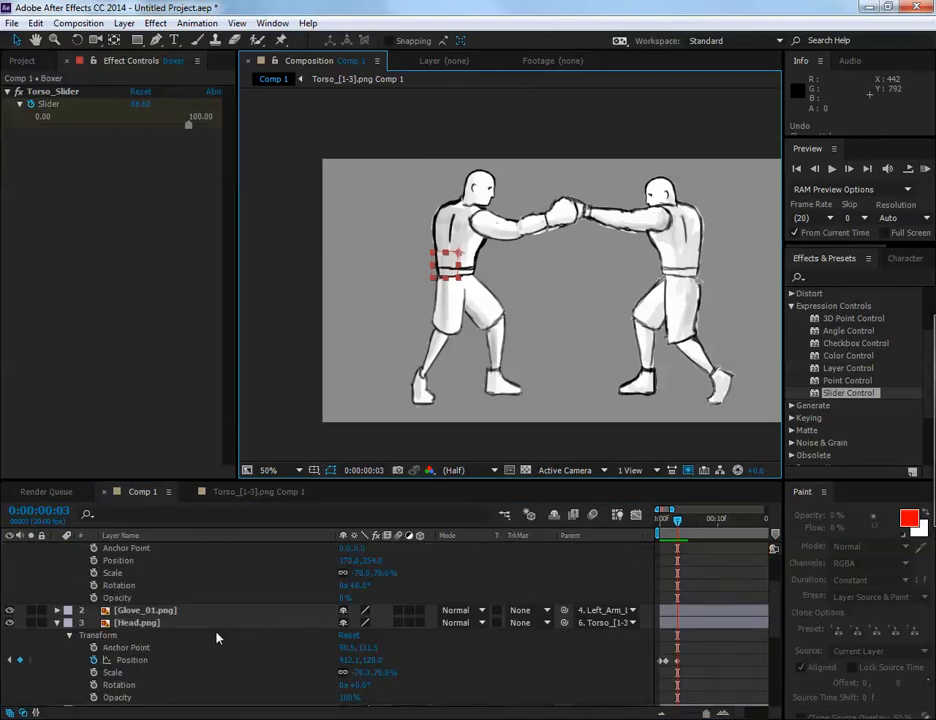
{"action": "scroll", "coordinate": [217, 637], "scroll_direction": "down", "scroll_amount": 1}
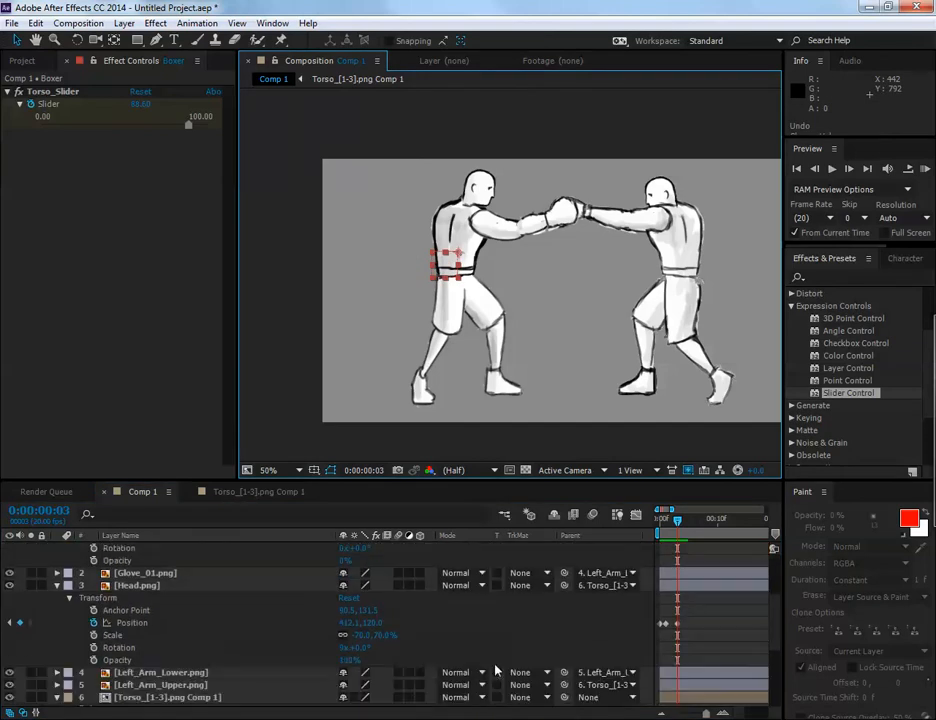
{"action": "scroll", "coordinate": [175, 673], "scroll_direction": "down", "scroll_amount": 1}
{"action": "left_click", "coordinate": [168, 662]}
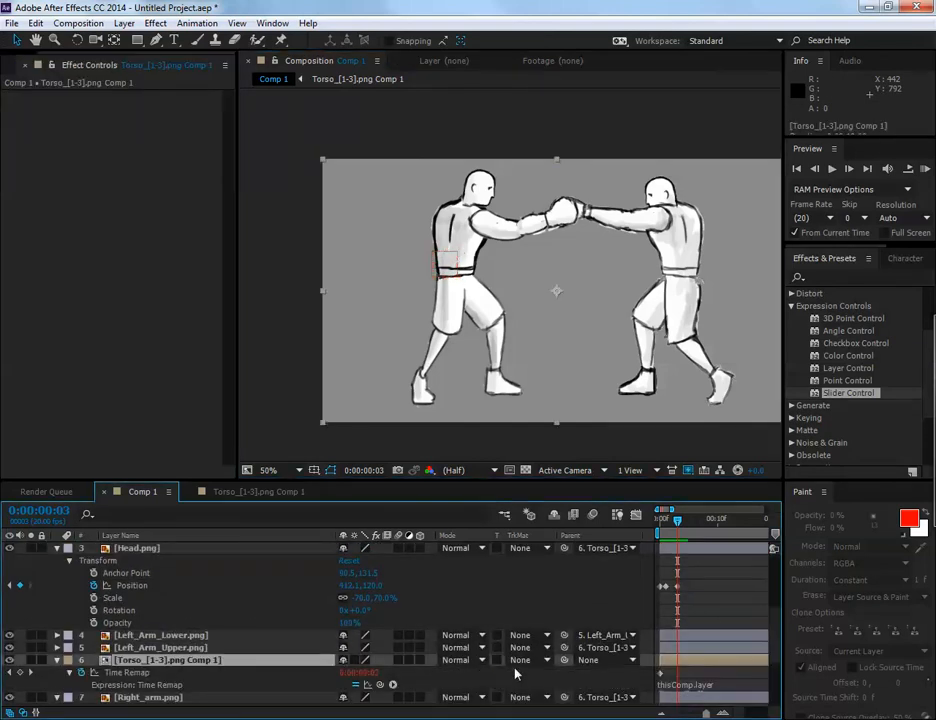
{"action": "left_click_drag", "start_coordinate": [564, 660], "coordinate": [196, 549]}
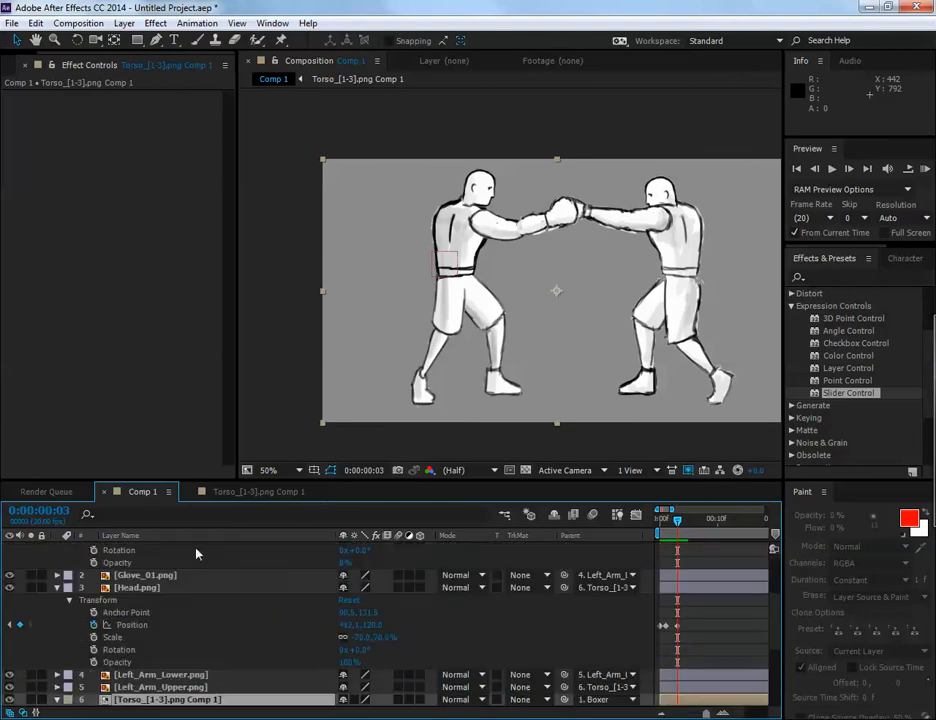
Move the Boxer null away from the opposing boxer to about position 242,254
{"action": "scroll", "coordinate": [200, 565], "scroll_direction": "up", "scroll_amount": 3}
{"action": "left_click", "coordinate": [194, 548]}
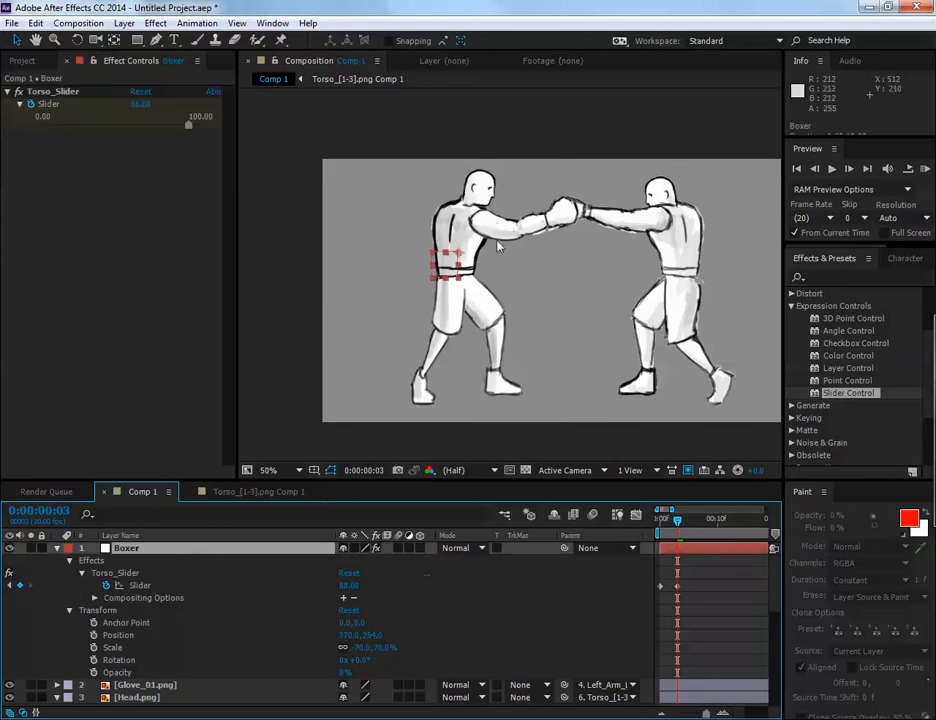
{"action": "left_click_drag", "start_coordinate": [450, 268], "coordinate": [403, 271]}
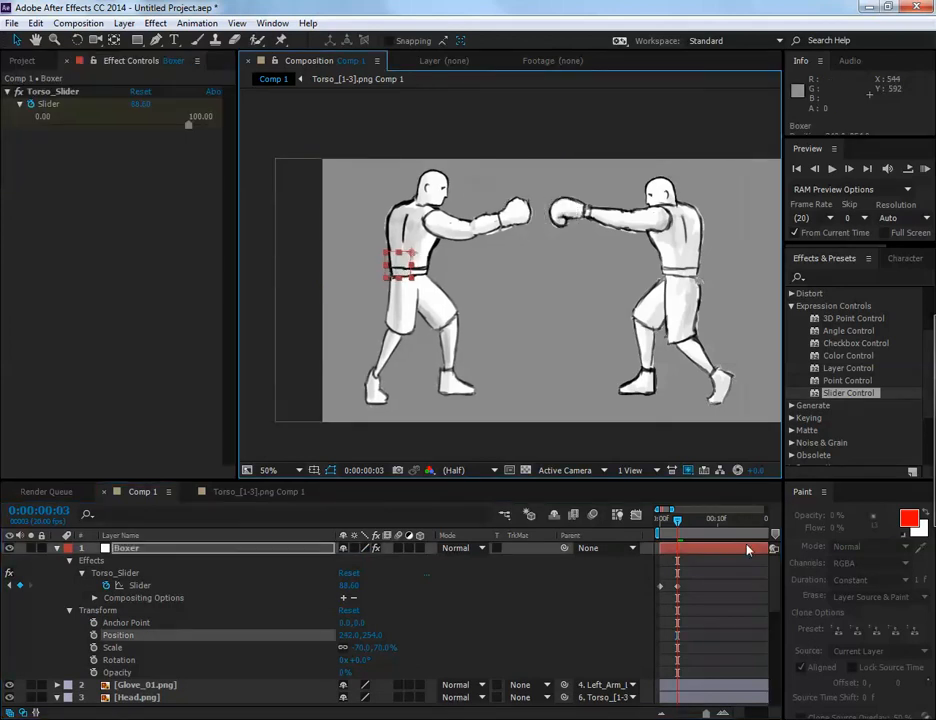
{"action": "mouse_move", "coordinate": [678, 530]}
{"action": "left_mouse_down"}
{"action": "mouse_move", "coordinate": [661, 530]}
{"action": "mouse_move", "coordinate": [685, 533]}
{"action": "mouse_move", "coordinate": [677, 530]}
{"action": "left_mouse_up"}
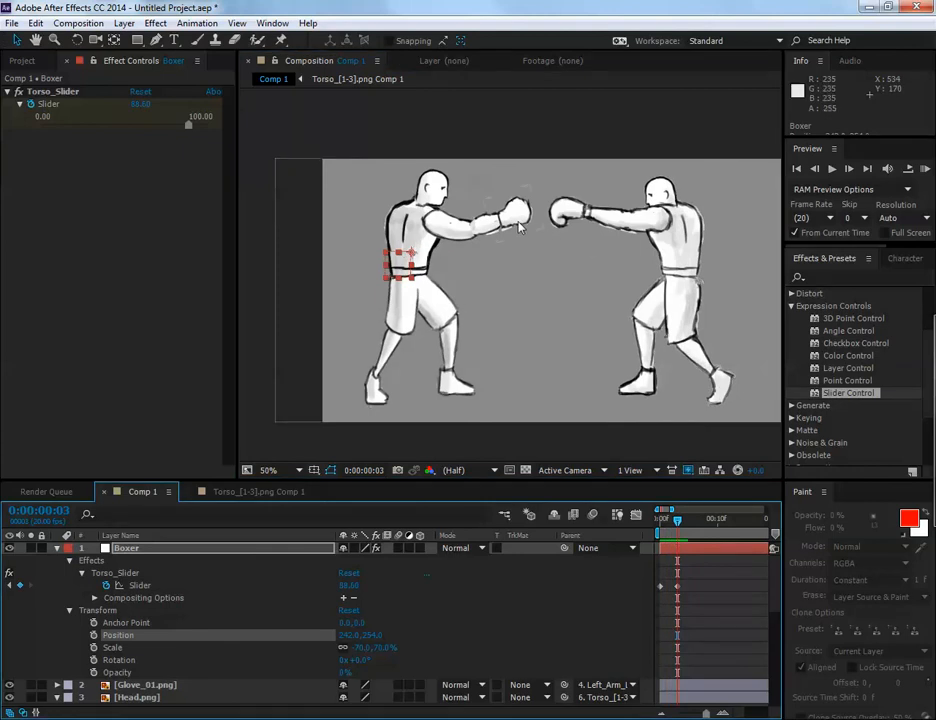
Delete the Glove_01.png layer from the composition and select the Glove_[01-04].png sequence among the project footage
{"action": "left_click", "coordinate": [505, 193]}
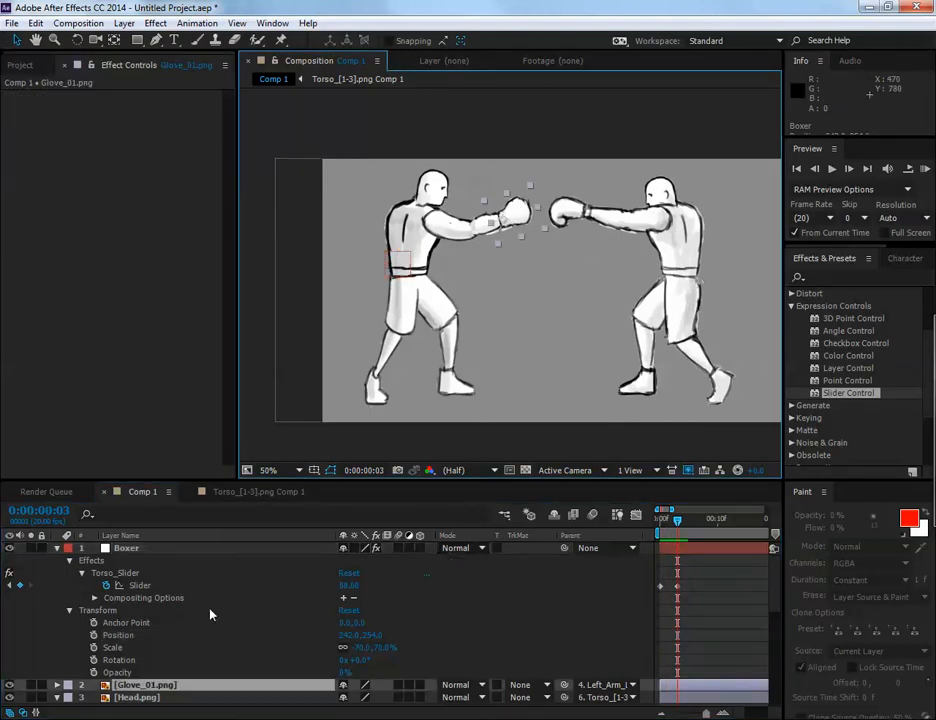
{"action": "scroll", "coordinate": [210, 648], "scroll_direction": "down", "scroll_amount": 2}
{"action": "key", "text": "Delete"}
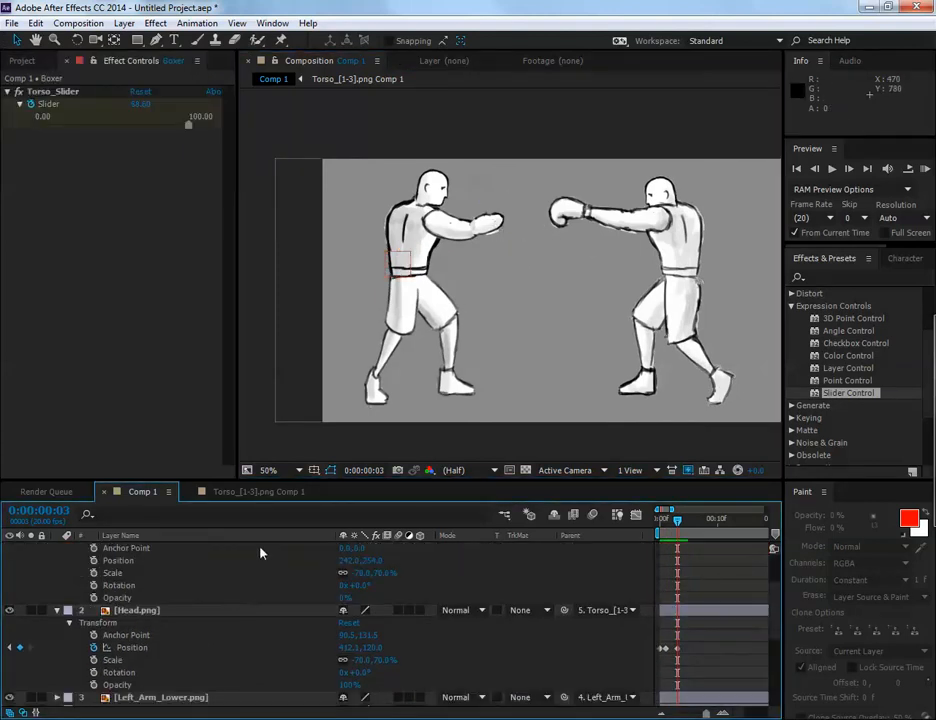
{"action": "left_click", "coordinate": [33, 62]}
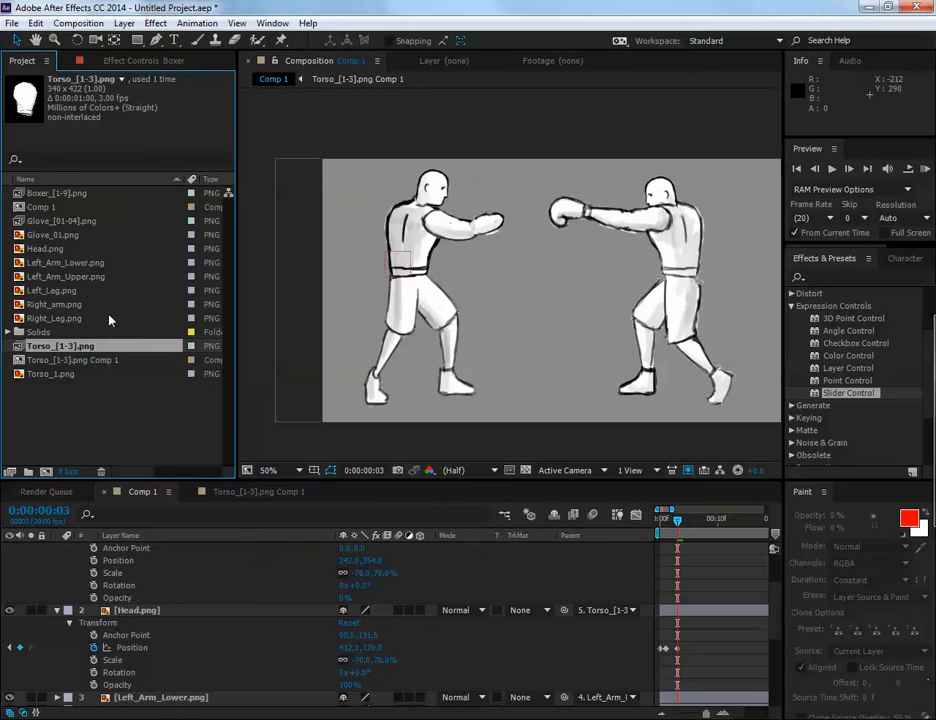
{"action": "left_click", "coordinate": [50, 235]}
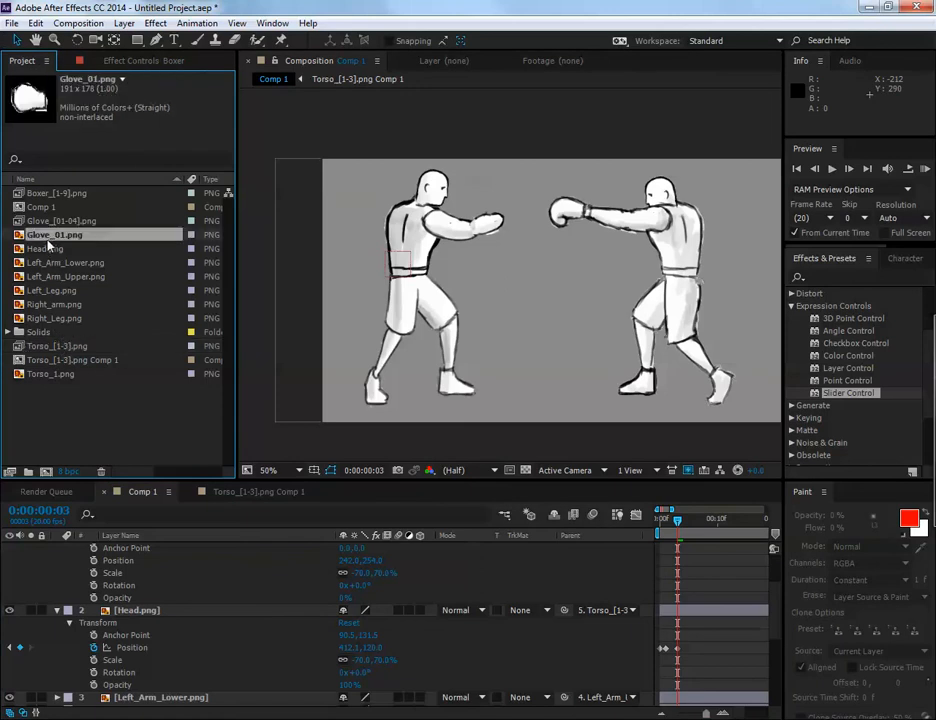
{"action": "left_click", "coordinate": [37, 221]}
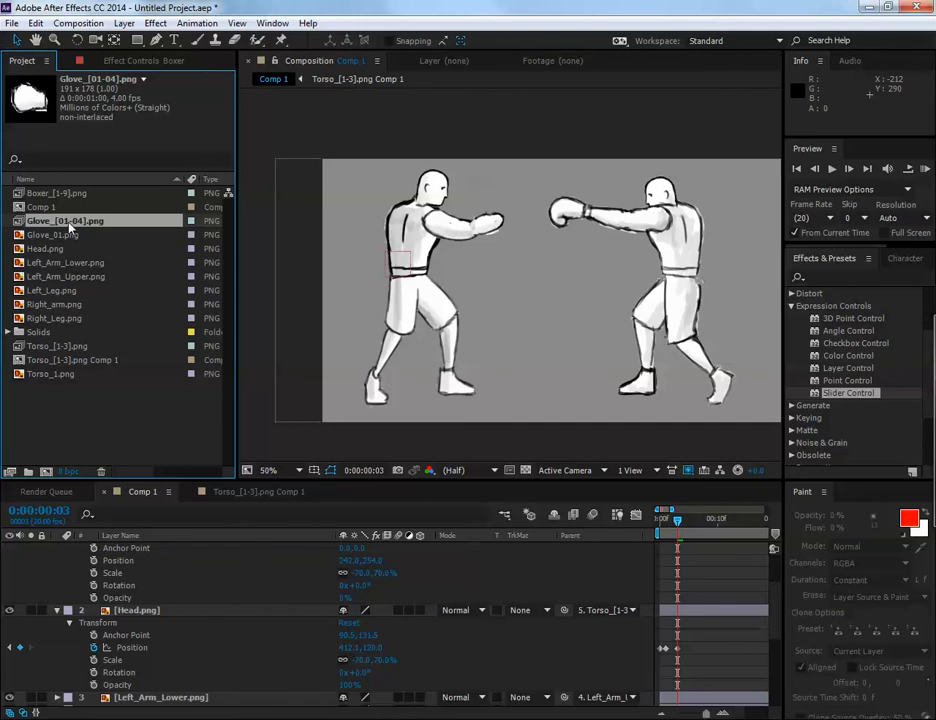
Add a second Slider Control to the Boxer null and rename it Glove_Slider
{"action": "scroll", "coordinate": [163, 648], "scroll_direction": "up", "scroll_amount": 3}
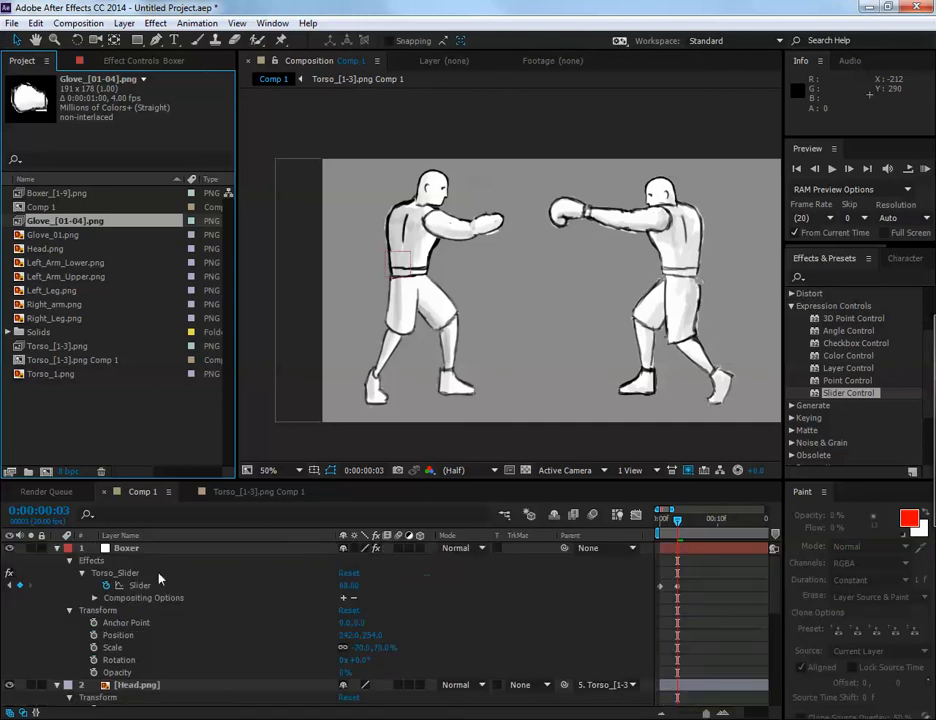
{"action": "left_click", "coordinate": [147, 550]}
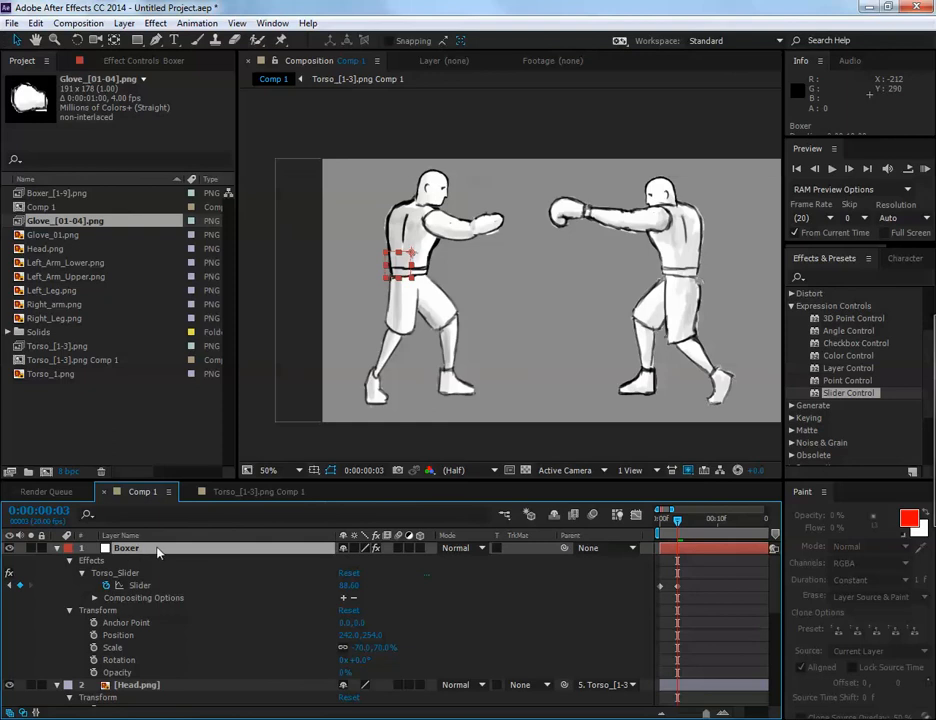
{"action": "key", "text": "Return"}
{"action": "double_click", "coordinate": [848, 393]}
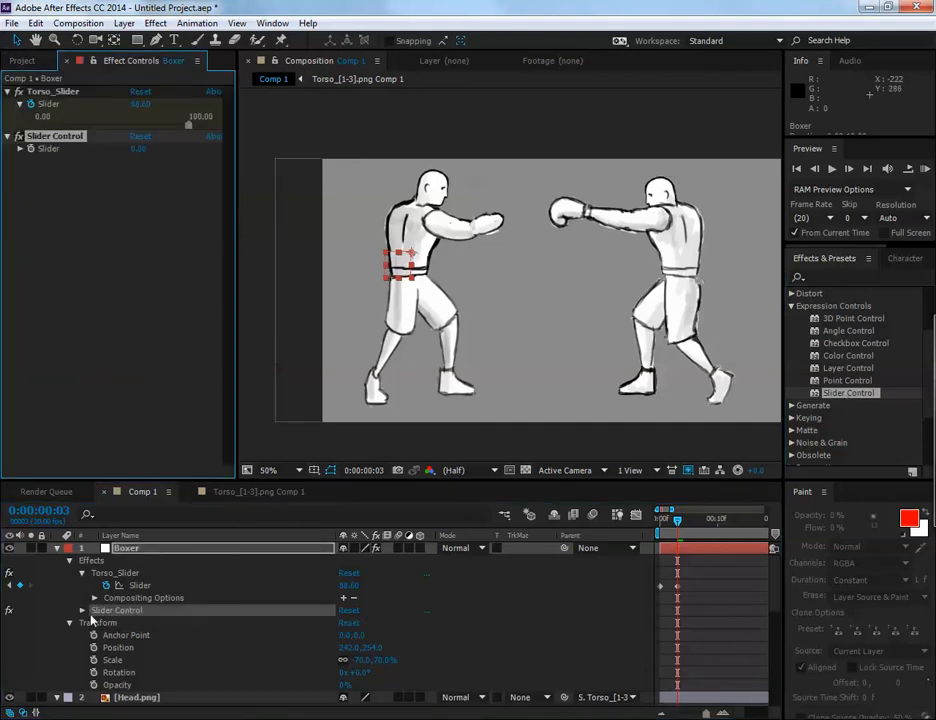
{"action": "left_click", "coordinate": [82, 611]}
{"action": "right_click", "coordinate": [122, 606]}
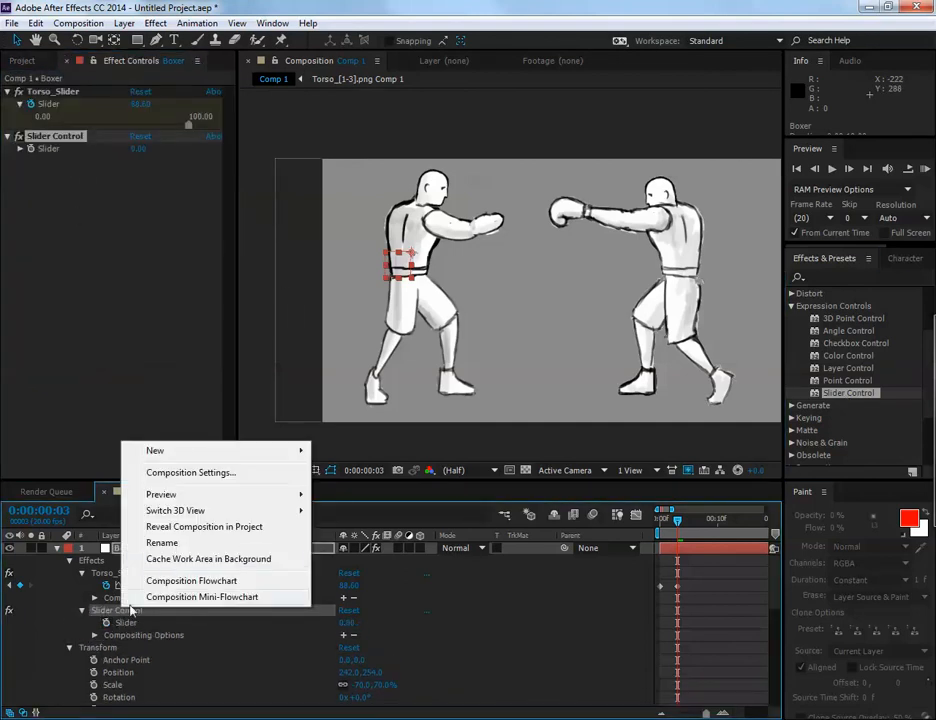
{"action": "left_click", "coordinate": [162, 543]}
{"action": "type", "text": "G"}
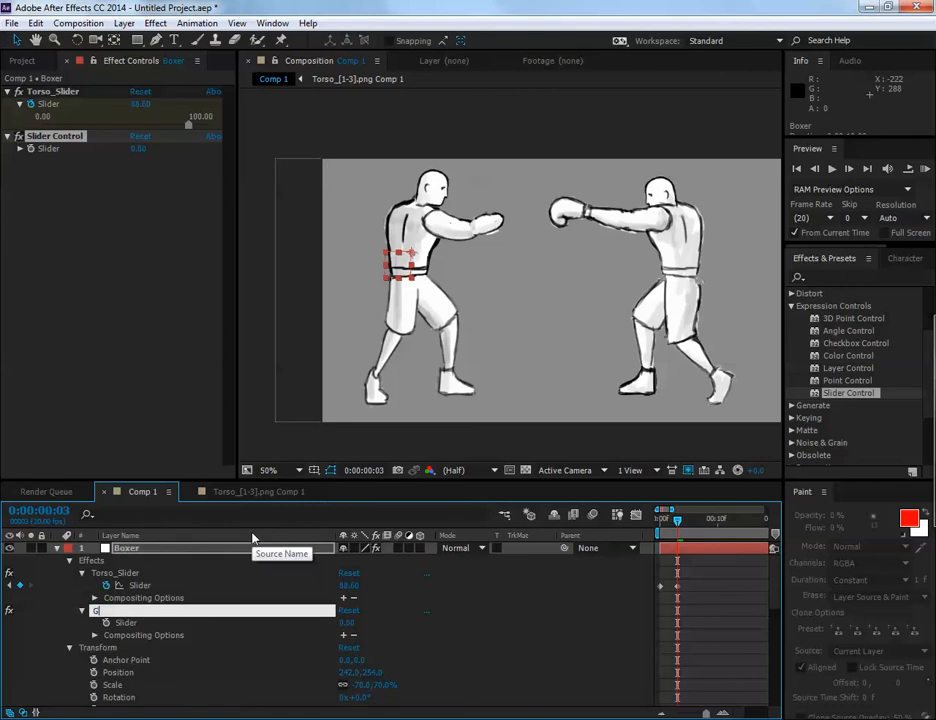
{"action": "type", "text": "love_Slider"}
{"action": "key", "text": "Return"}
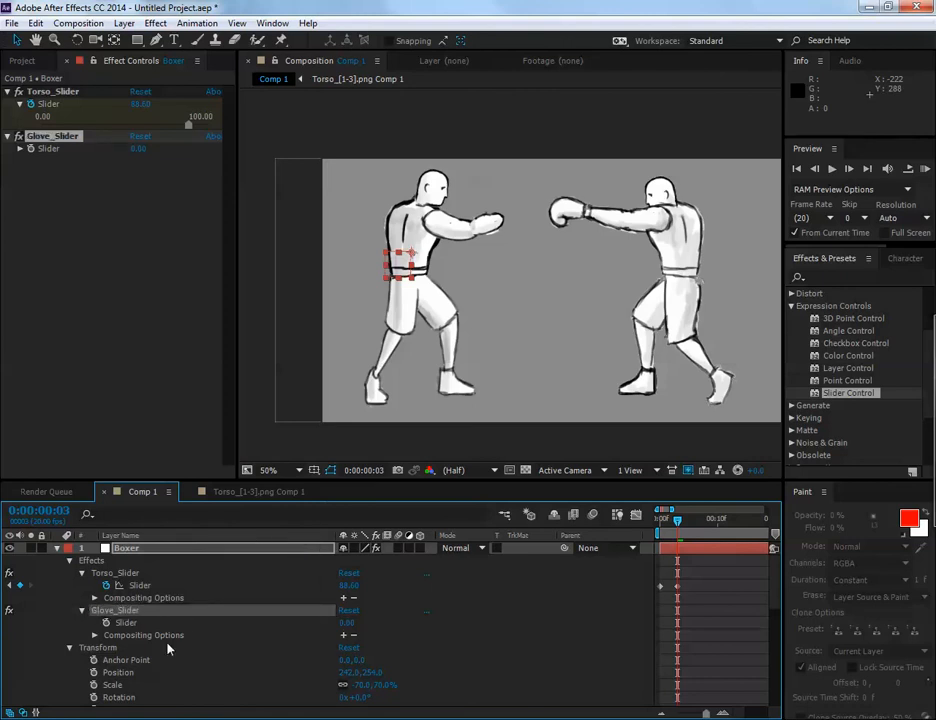
Collapse the Boxer layer and add the Glove_[01-04].png sequence to Comp 1 between Left_Arm_Lower.png and Left_Arm_Upper.png
{"action": "scroll", "coordinate": [168, 645], "scroll_direction": "down", "scroll_amount": 3}
{"action": "scroll", "coordinate": [163, 620], "scroll_direction": "up", "scroll_amount": 3}
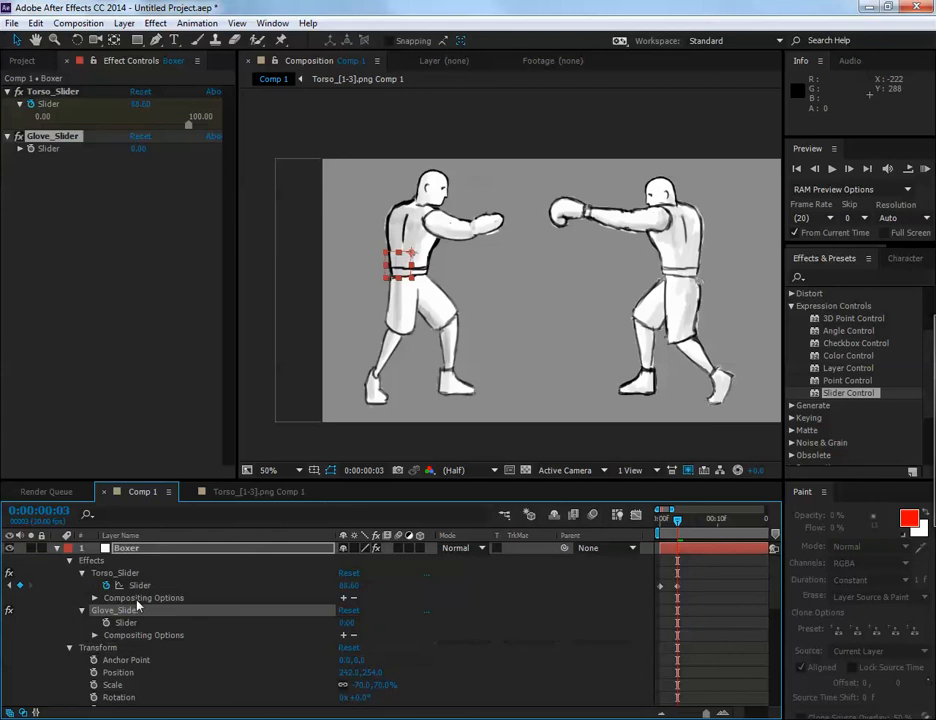
{"action": "left_click", "coordinate": [58, 549]}
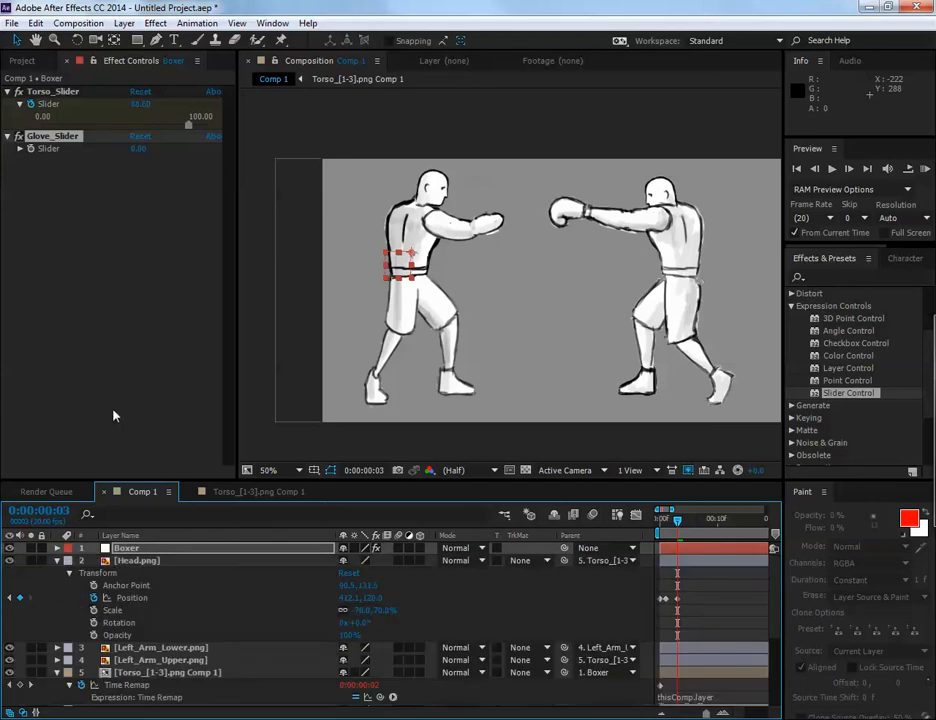
{"action": "left_click", "coordinate": [22, 61]}
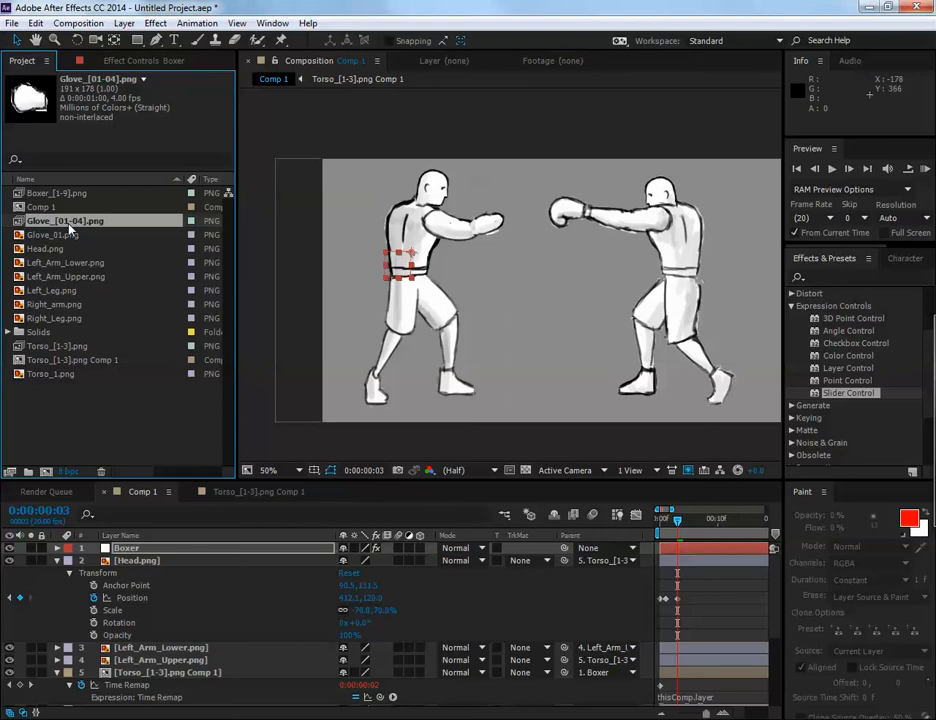
{"action": "left_click_drag", "start_coordinate": [78, 216], "coordinate": [700, 660]}
{"action": "scroll", "coordinate": [690, 600], "scroll_direction": "down", "scroll_amount": 2}
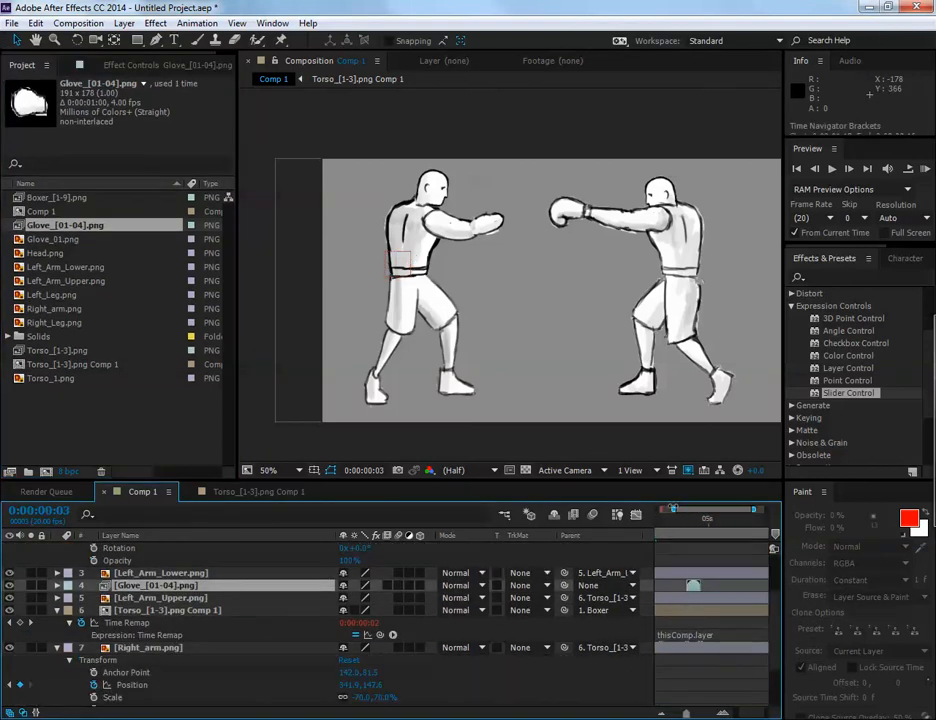
Slide the Glove_[01-04].png layer to start at the composition's beginning, and shift the glove closer to the boxer being animated
{"action": "key", "text": "equal"}
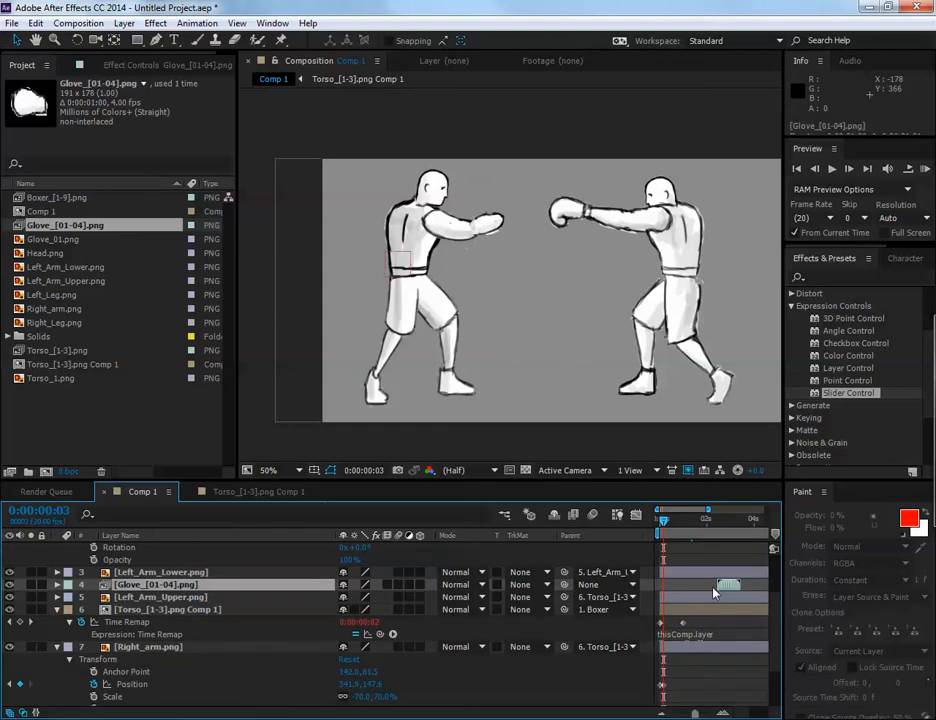
{"action": "left_click_drag", "start_coordinate": [719, 586], "coordinate": [668, 588]}
{"action": "left_click_drag", "start_coordinate": [556, 291], "coordinate": [520, 291]}
Parent the Glove_[01-04].png layer to the Boxer null
{"action": "scroll", "coordinate": [165, 593], "scroll_direction": "up", "scroll_amount": 3}
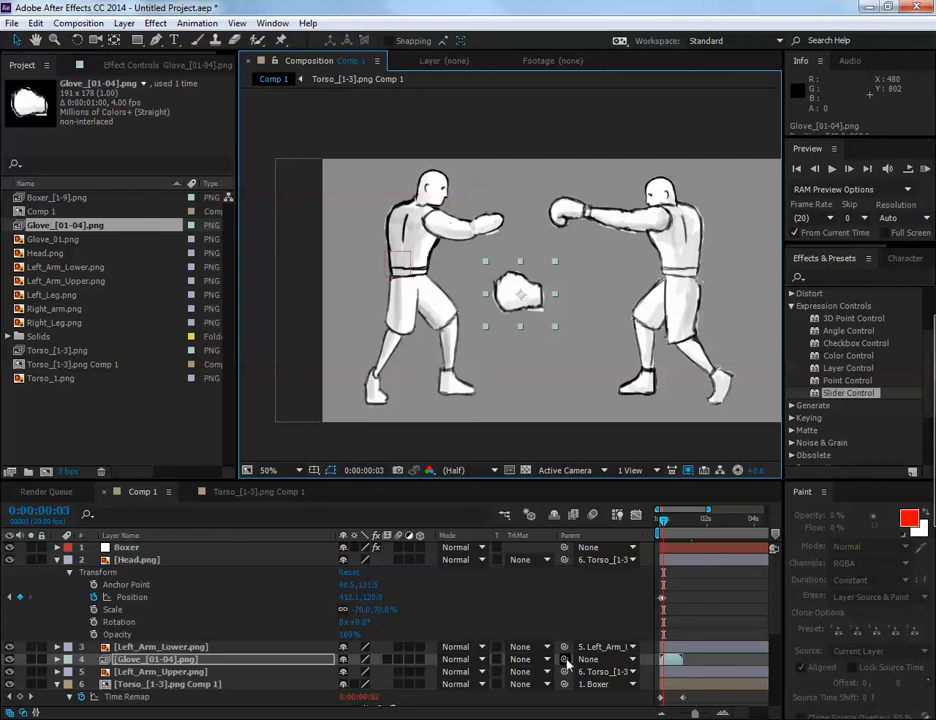
{"action": "left_click_drag", "start_coordinate": [567, 663], "coordinate": [180, 549]}
{"action": "left_click", "coordinate": [257, 661]}
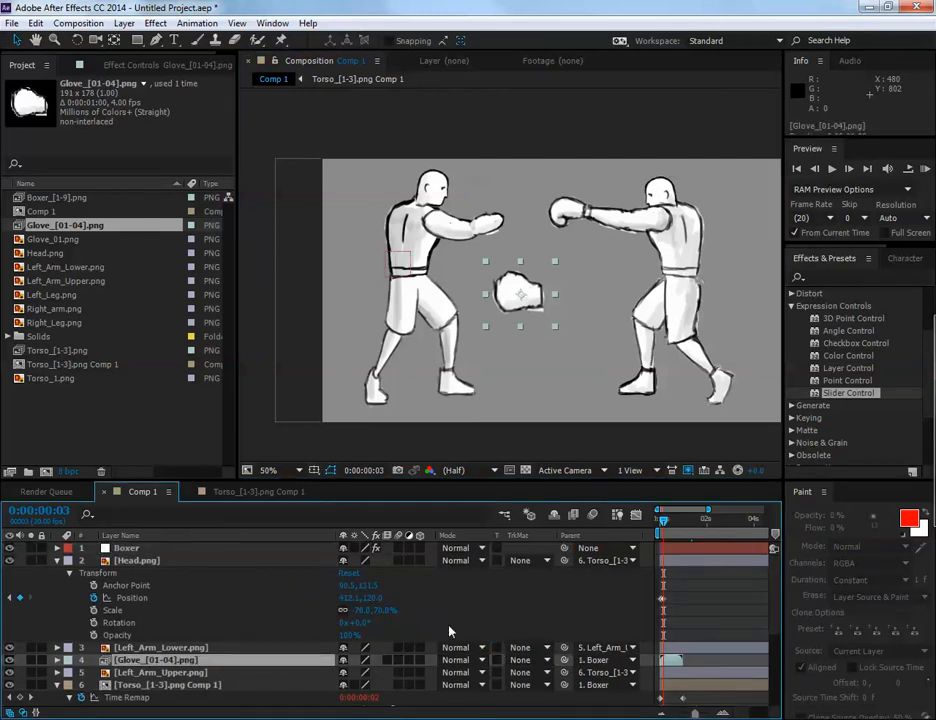
Set the scale of Glove_[01-04].png to 100,100% and move the glove to about -280,120, below the forearm
{"action": "left_click", "coordinate": [57, 660]}
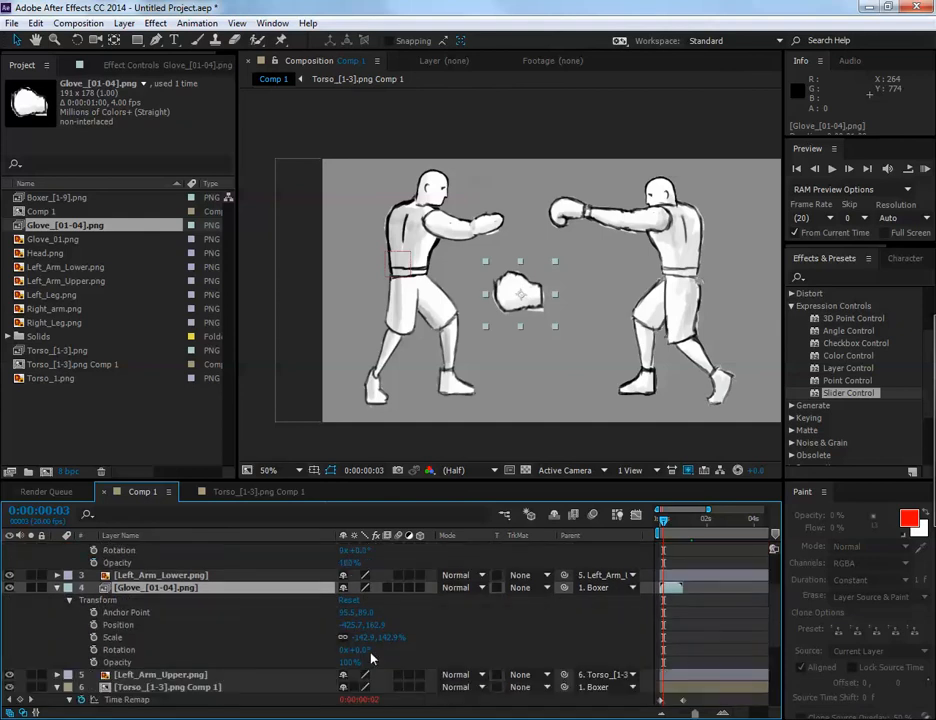
{"action": "left_click", "coordinate": [366, 639]}
{"action": "type", "text": "100"}
{"action": "key", "text": "Return"}
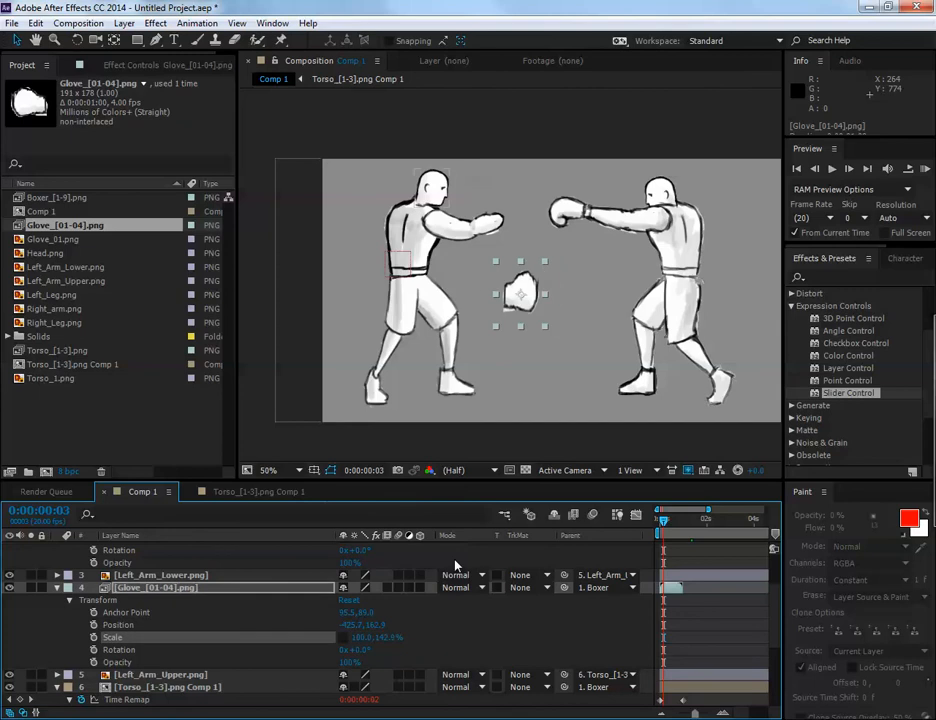
{"action": "left_click", "coordinate": [390, 638]}
{"action": "type", "text": "100"}
{"action": "key", "text": "Return"}
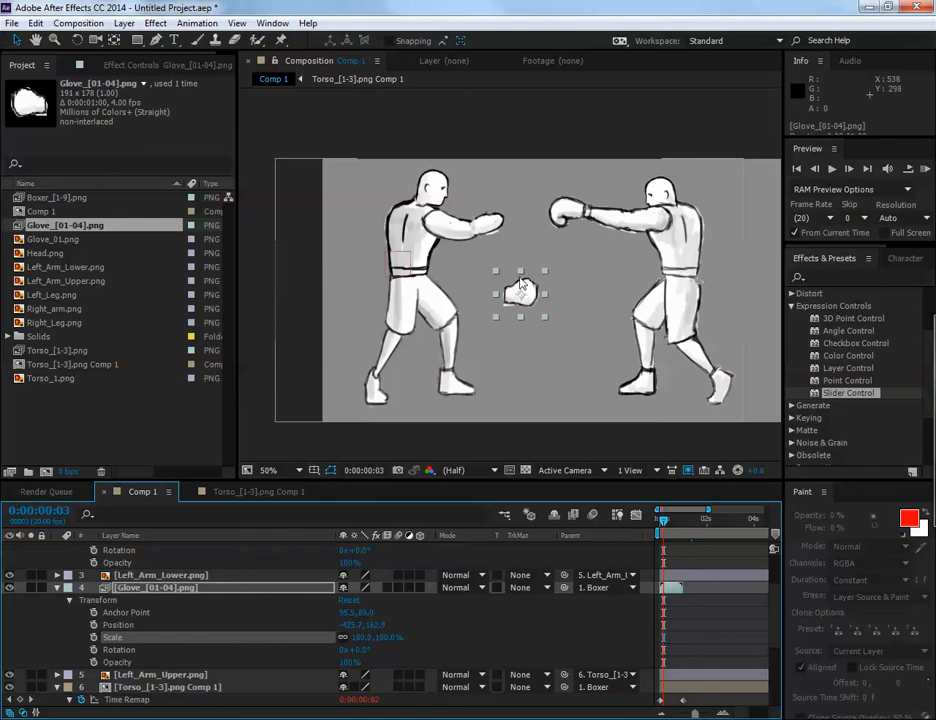
{"action": "left_click_drag", "start_coordinate": [525, 282], "coordinate": [487, 270]}
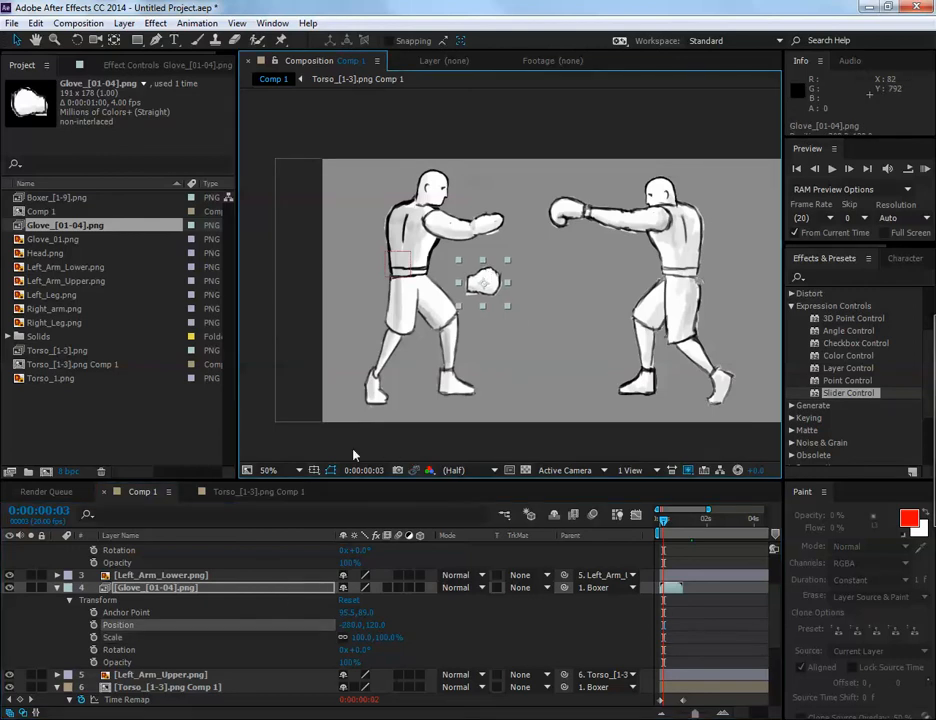
Pre-compose Glove_[01-04].png with all attributes moved and the new composition opened, go to its frame 0 and select the glove
{"action": "left_click", "coordinate": [124, 23]}
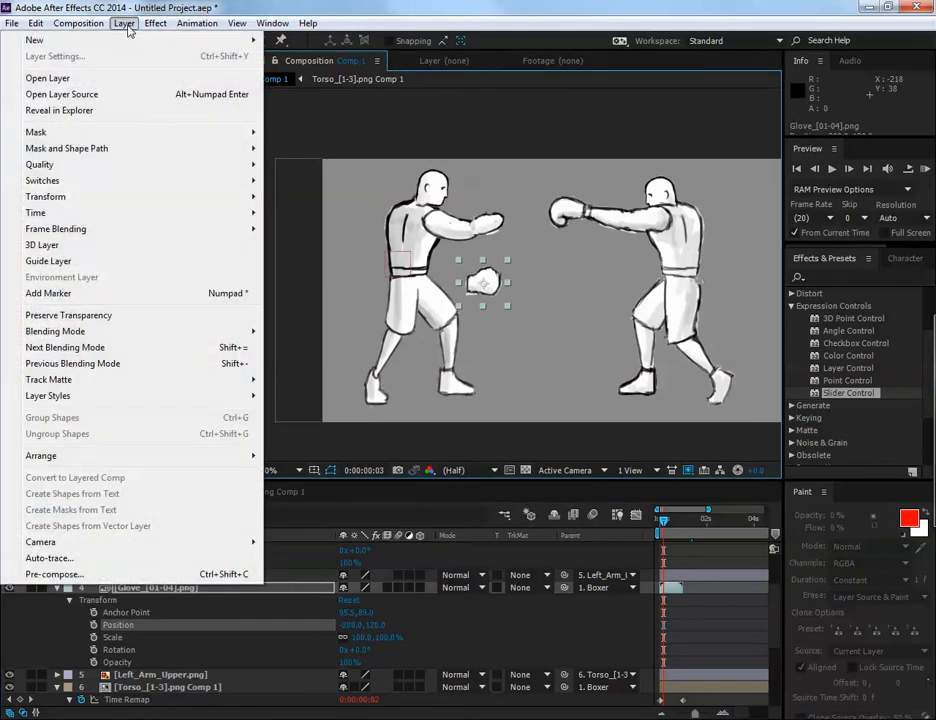
{"action": "left_click", "coordinate": [104, 577]}
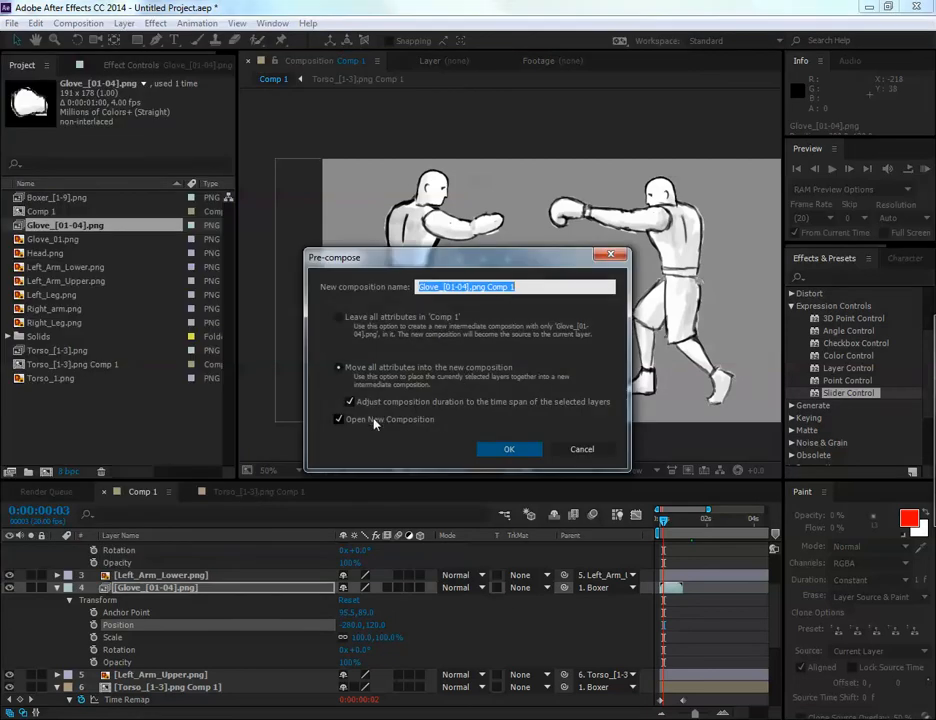
{"action": "left_click", "coordinate": [508, 450]}
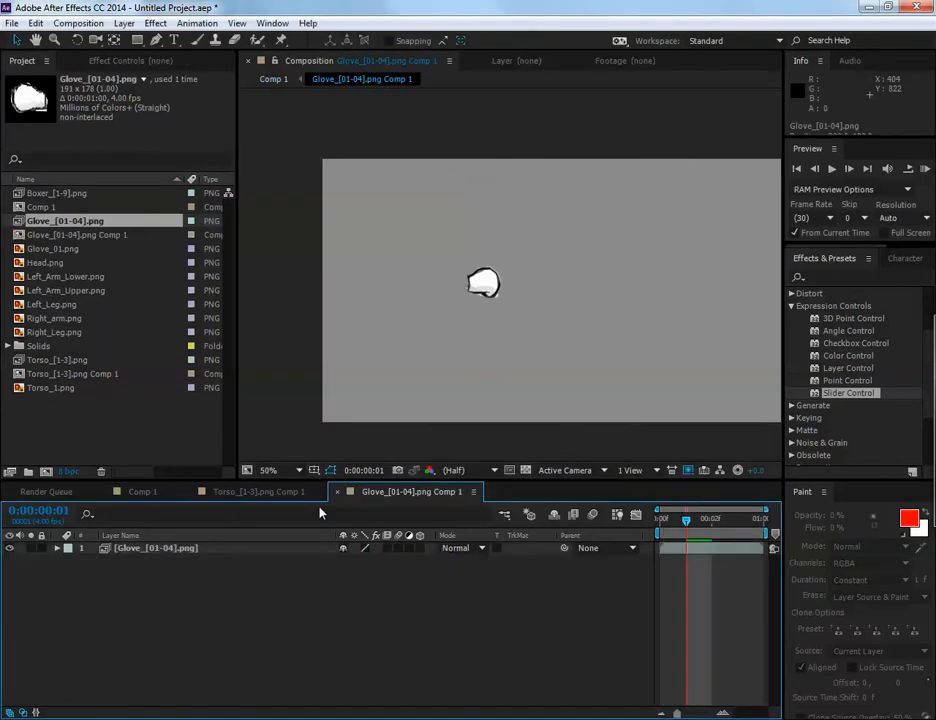
{"action": "mouse_move", "coordinate": [650, 524]}
{"action": "left_mouse_down"}
{"action": "mouse_move", "coordinate": [762, 522]}
{"action": "mouse_move", "coordinate": [633, 525]}
{"action": "left_mouse_up"}
{"action": "left_click", "coordinate": [483, 282]}
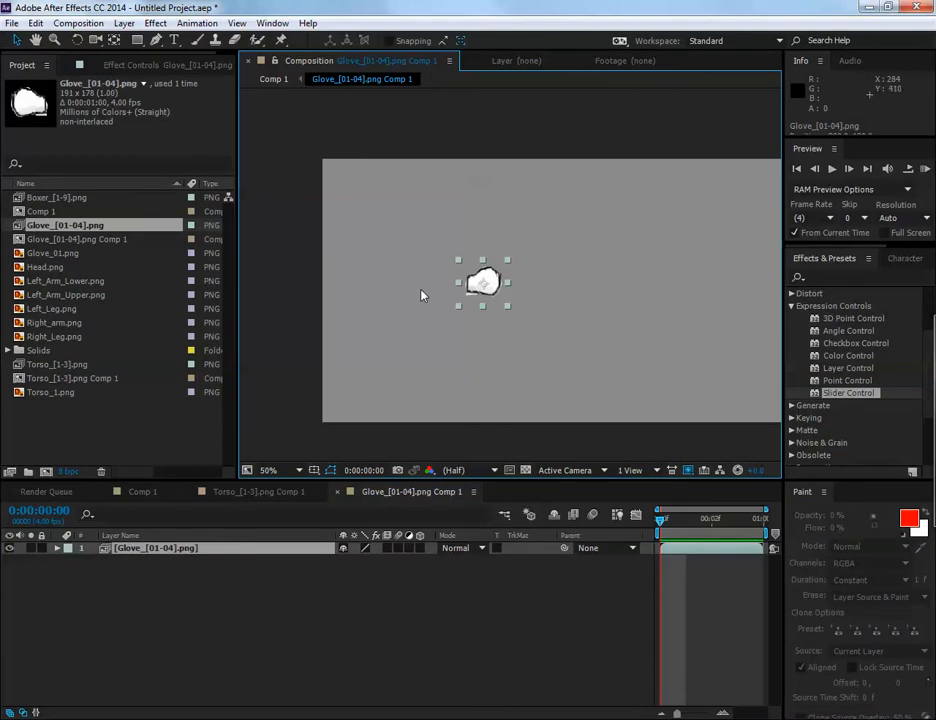
{"action": "left_click", "coordinate": [145, 492]}
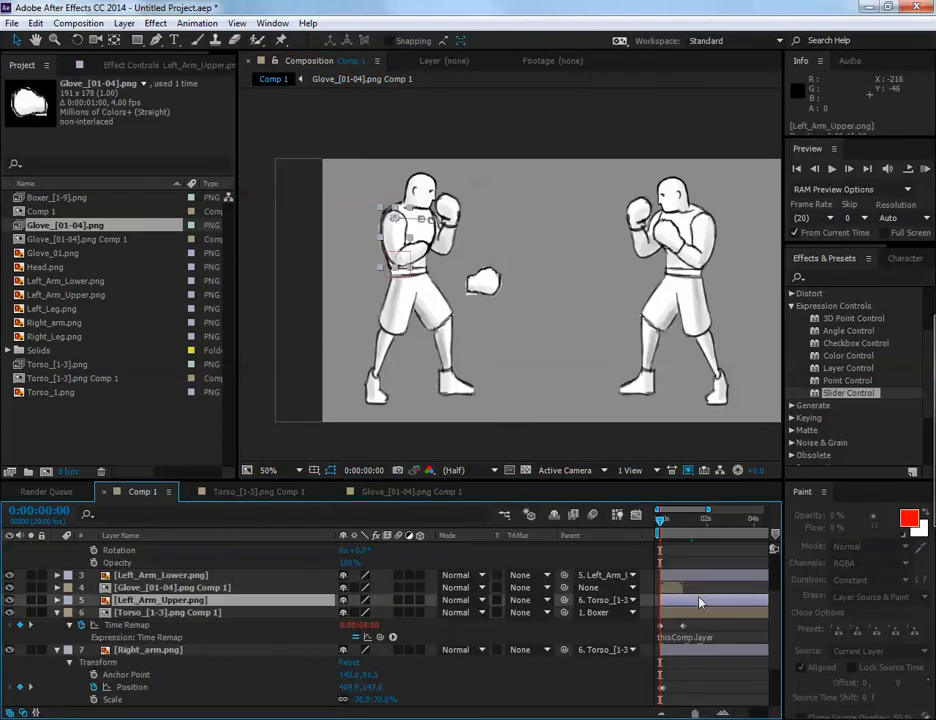
{"action": "left_click_drag", "start_coordinate": [512, 266], "coordinate": [541, 205]}
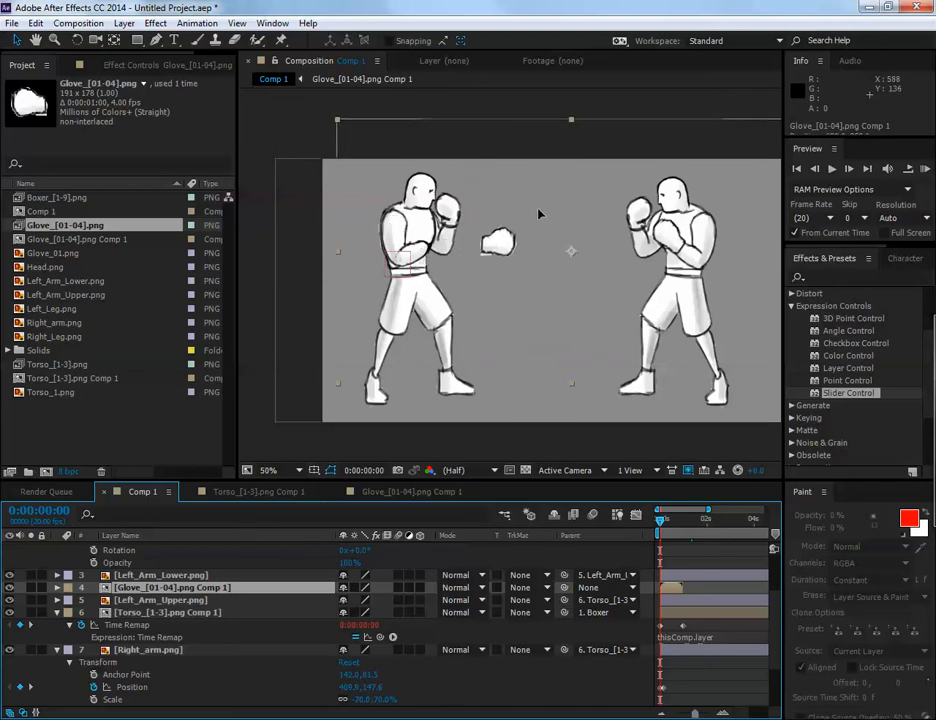
{"action": "key", "text": "ctrl+z"}
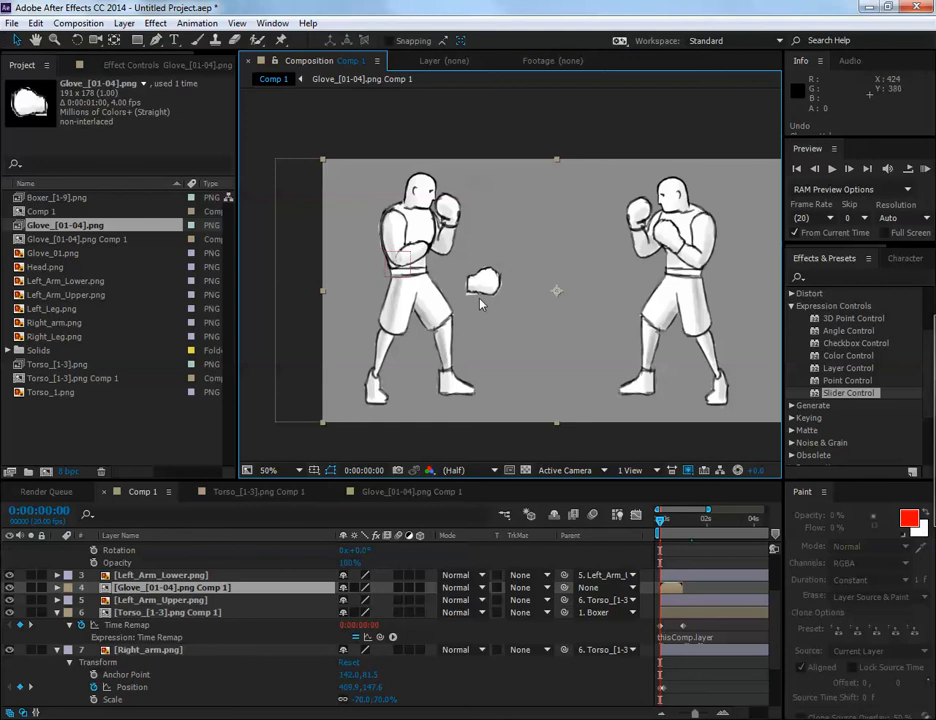
{"action": "left_click_drag", "start_coordinate": [542, 220], "coordinate": [515, 195]}
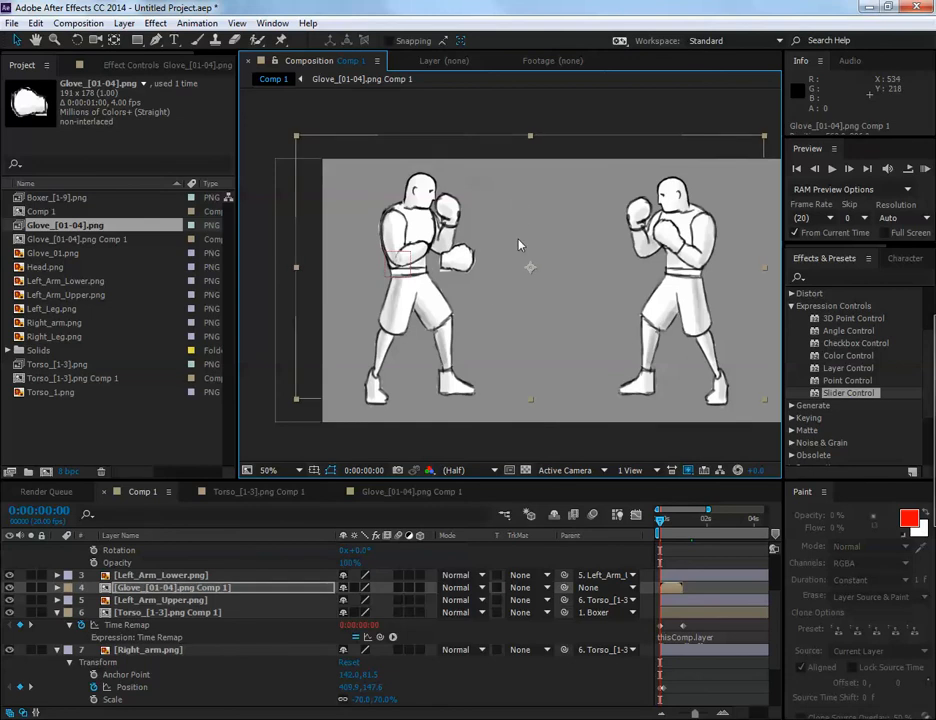
{"action": "key", "text": "ctrl+z"}
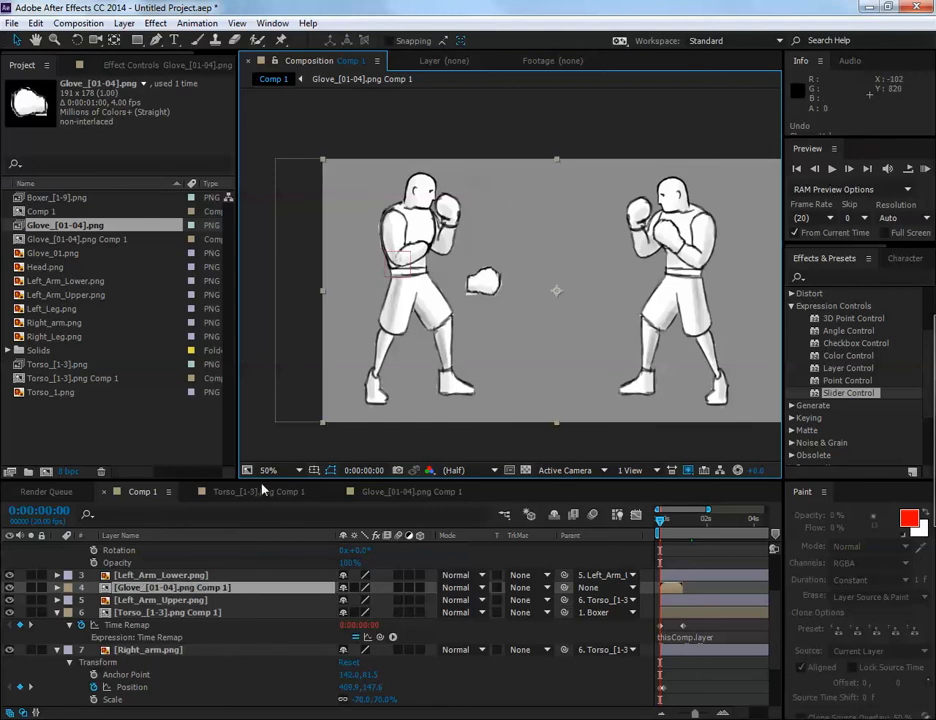
{"action": "left_click", "coordinate": [372, 493]}
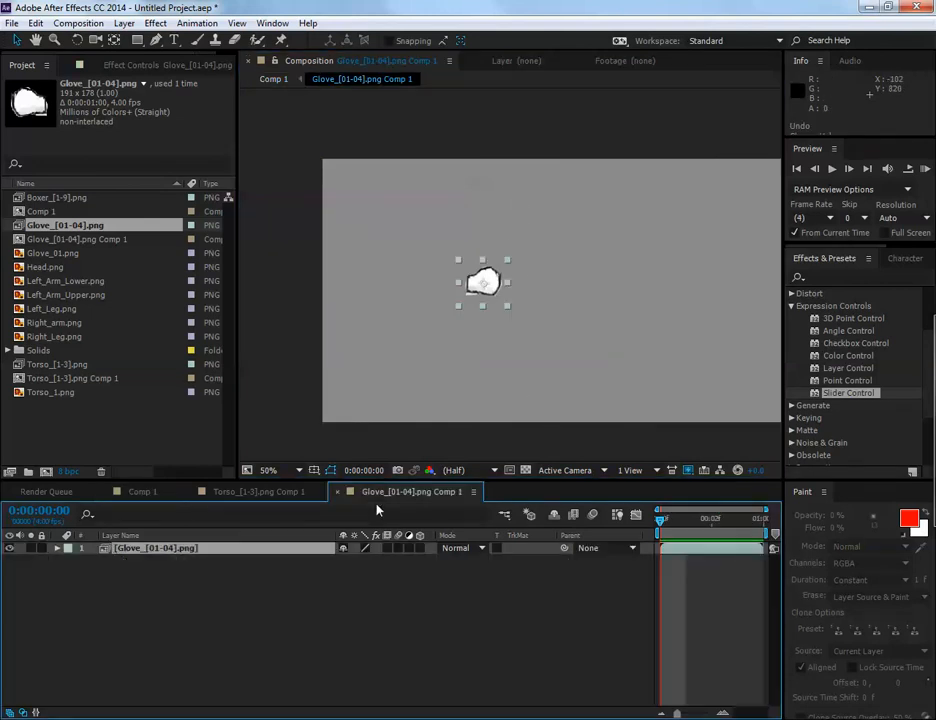
Resize Glove_[01-04].png Comp 1 to 191 x 178 px with the aspect ratio unlocked, and center the glove in the frame
{"action": "left_click", "coordinate": [460, 297]}
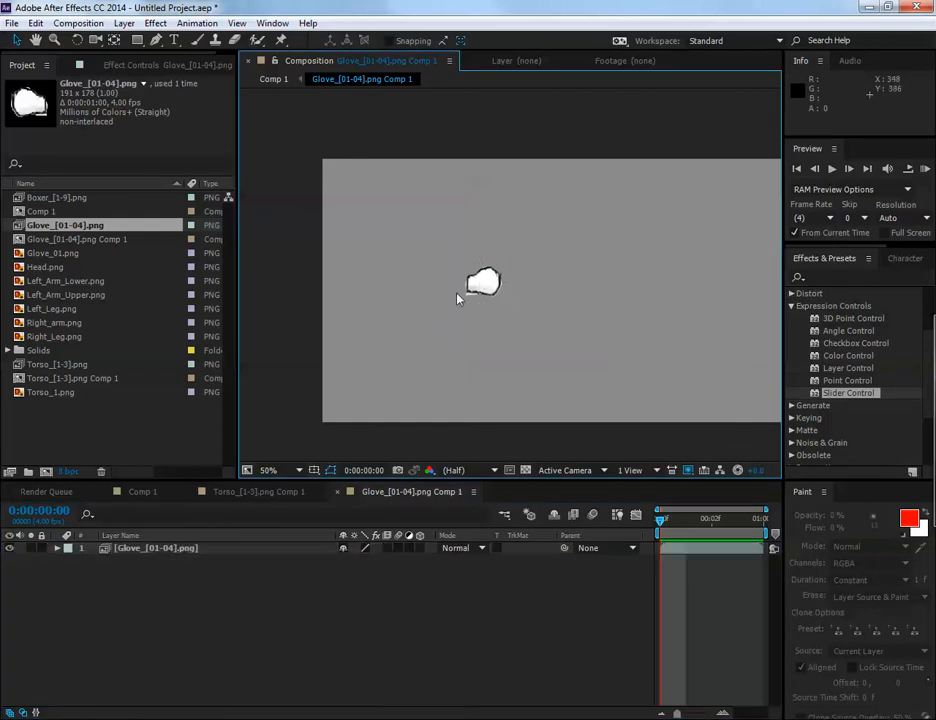
{"action": "left_click", "coordinate": [480, 285]}
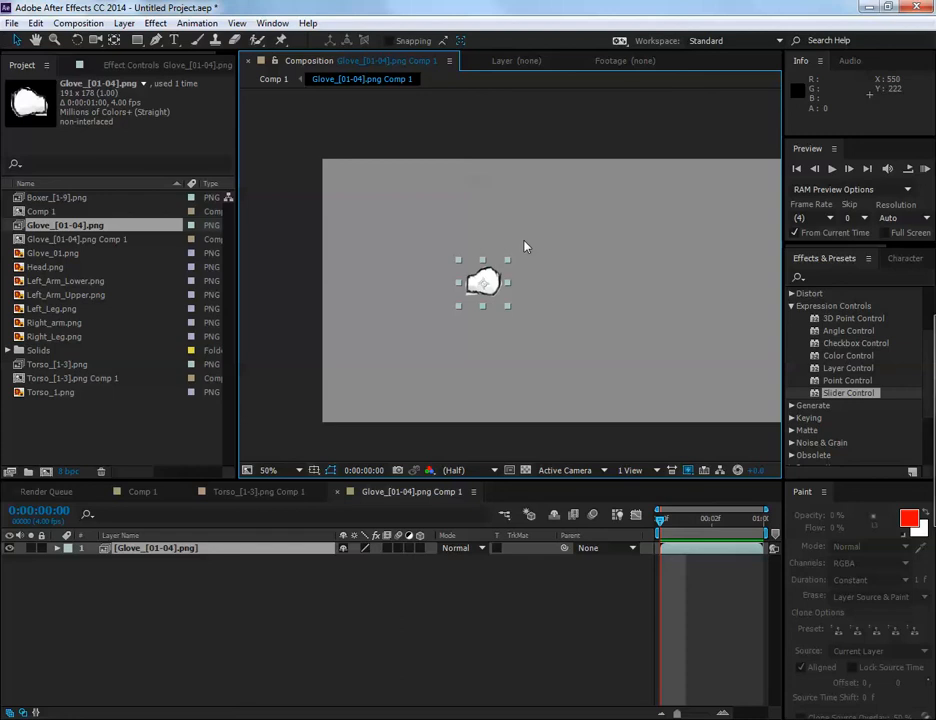
{"action": "key", "text": "ctrl+k"}
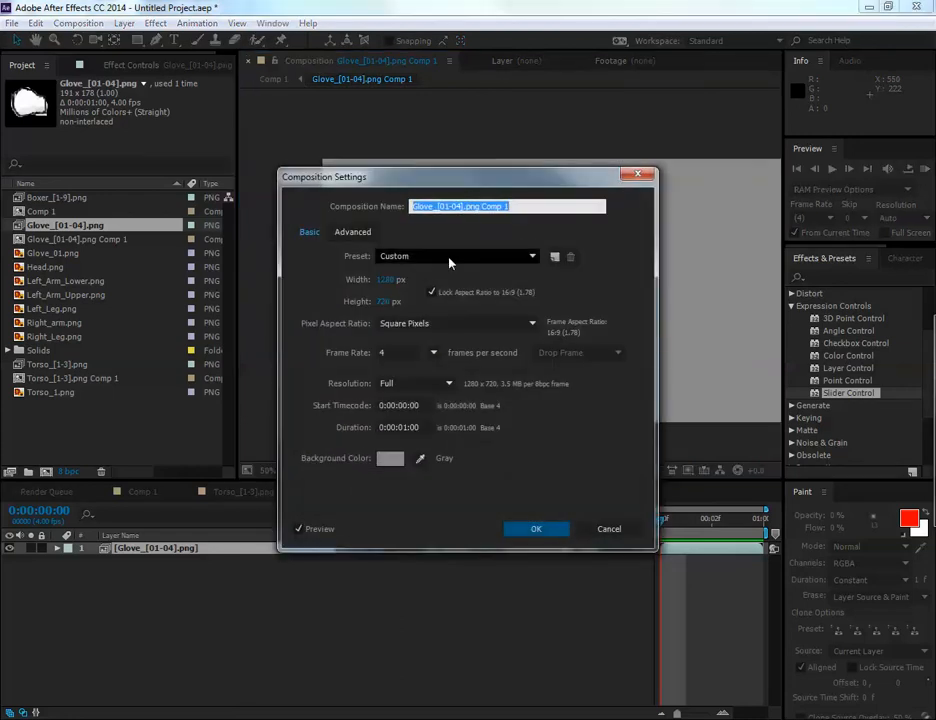
{"action": "left_click", "coordinate": [443, 292]}
{"action": "left_click", "coordinate": [387, 279]}
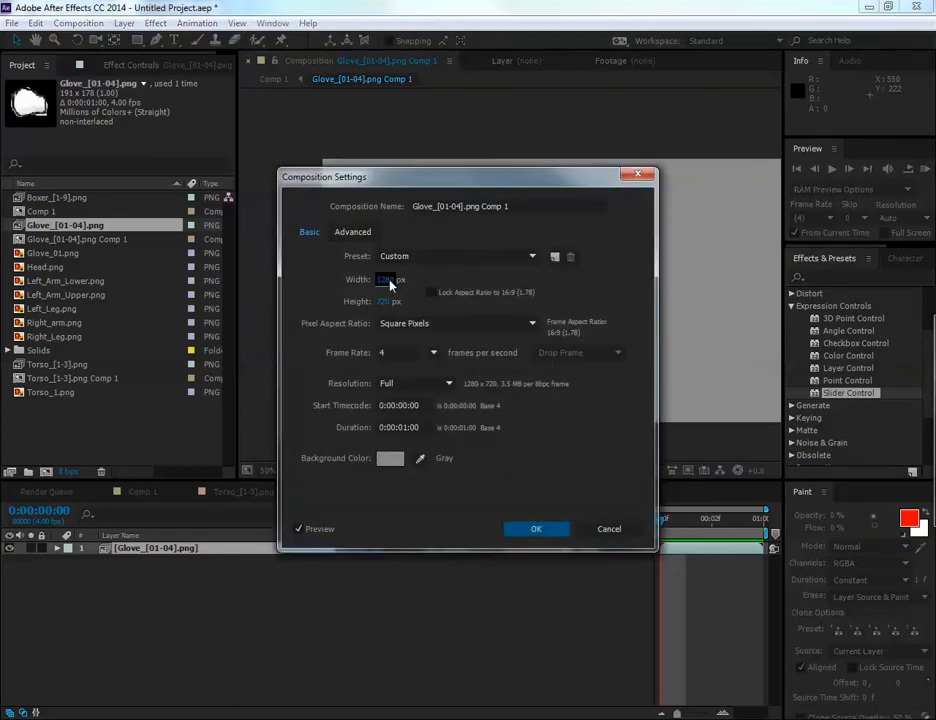
{"action": "type", "text": "191"}
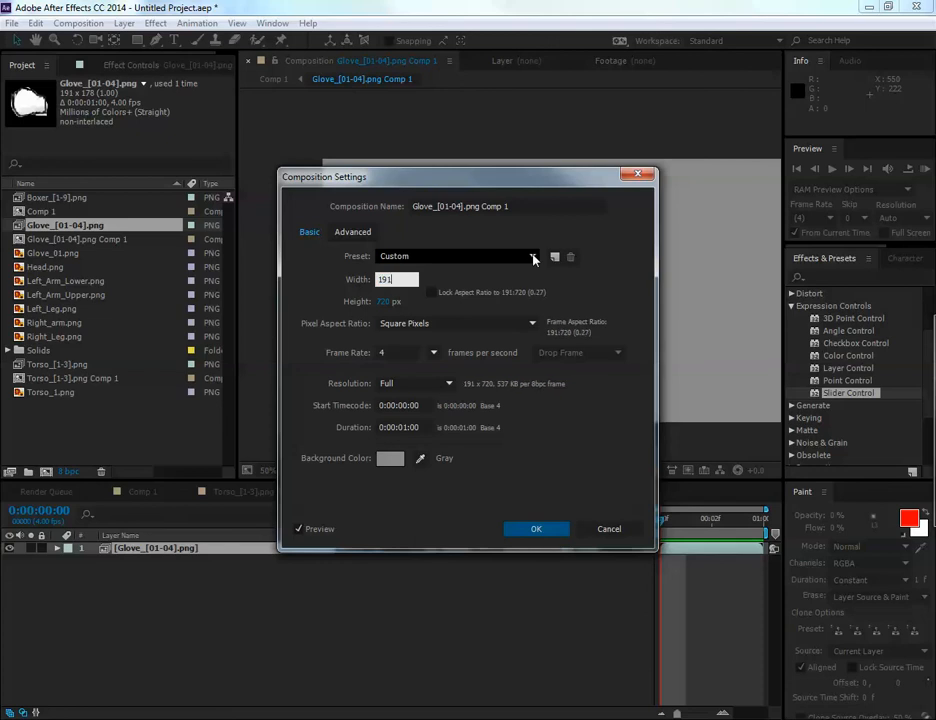
{"action": "left_click", "coordinate": [390, 302]}
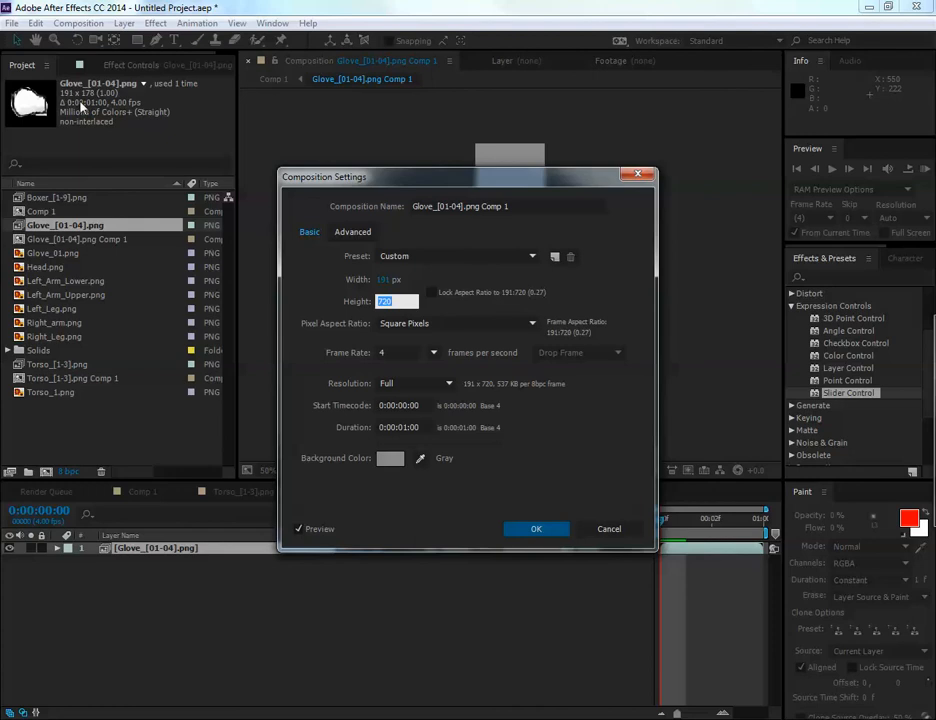
{"action": "type", "text": "178"}
{"action": "left_click", "coordinate": [538, 533]}
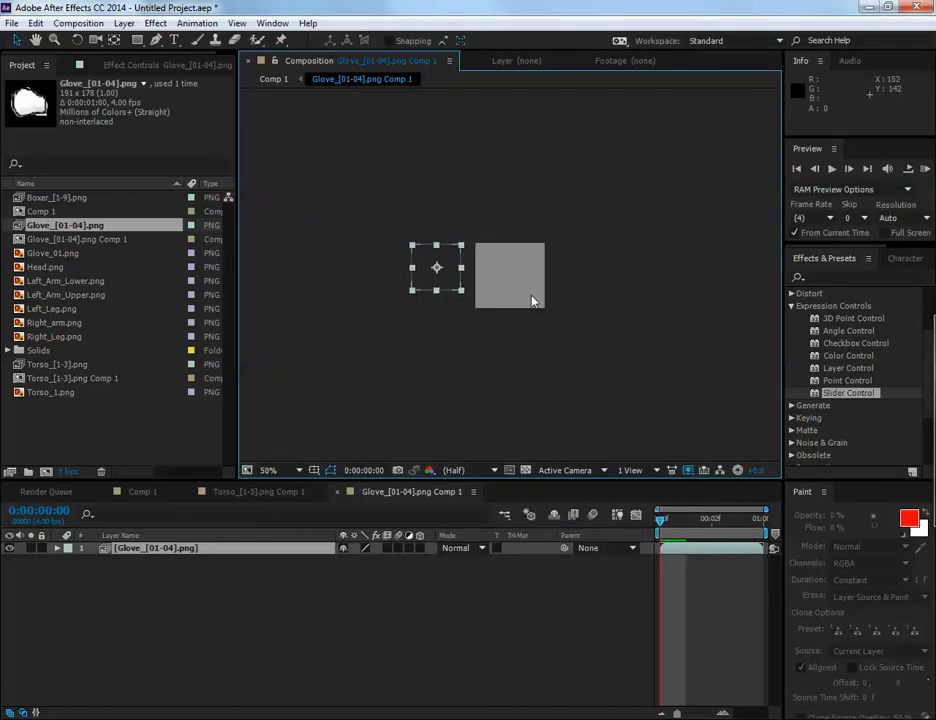
{"action": "left_click_drag", "start_coordinate": [440, 277], "coordinate": [500, 266]}
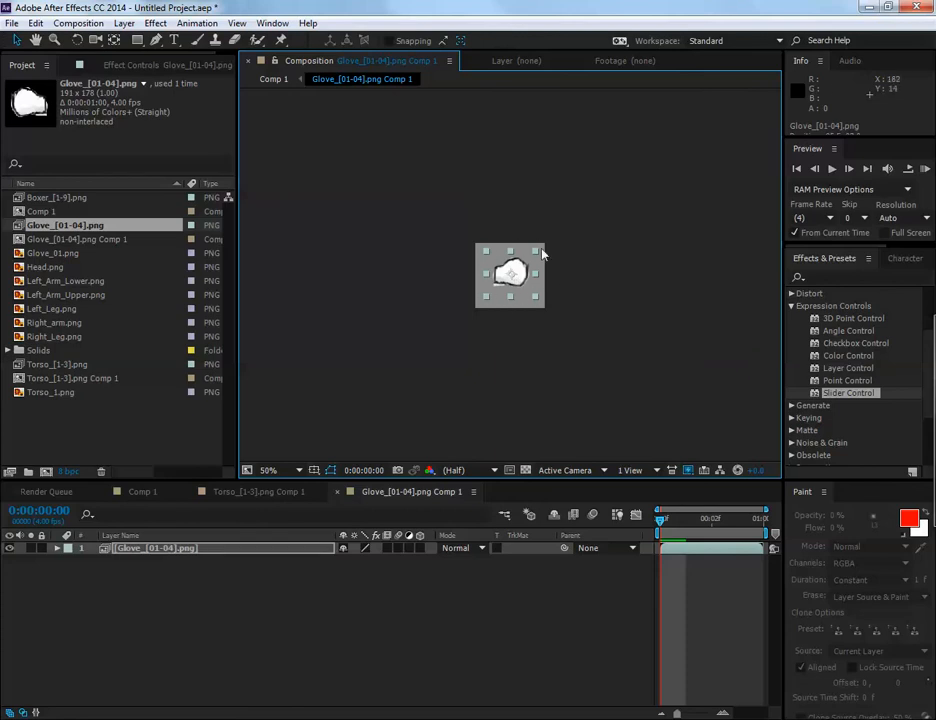
{"action": "left_click_drag", "start_coordinate": [526, 270], "coordinate": [523, 271]}
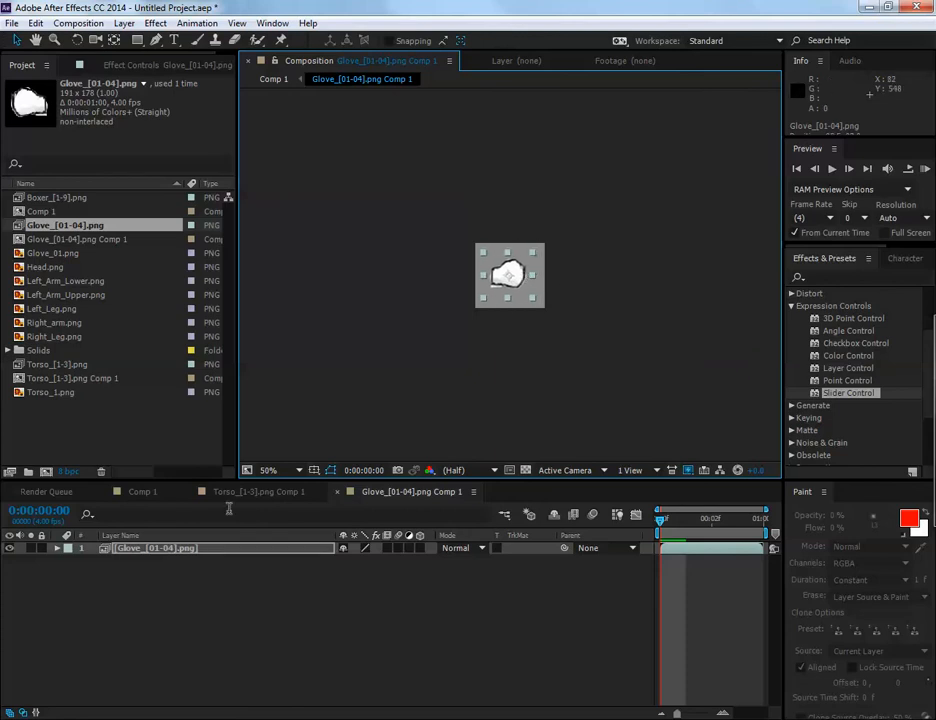
In Comp 1, move the glove composition's anchor point to its wrist end and place the glove at the end of the boxer's forearm
{"action": "left_click", "coordinate": [153, 495]}
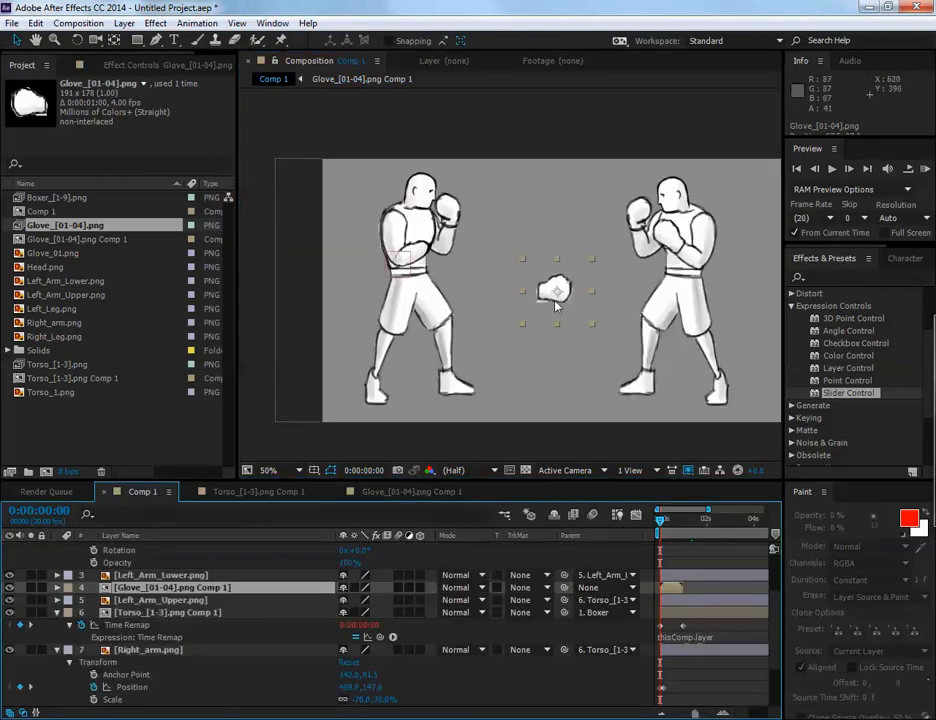
{"action": "left_click_drag", "start_coordinate": [544, 291], "coordinate": [524, 293]}
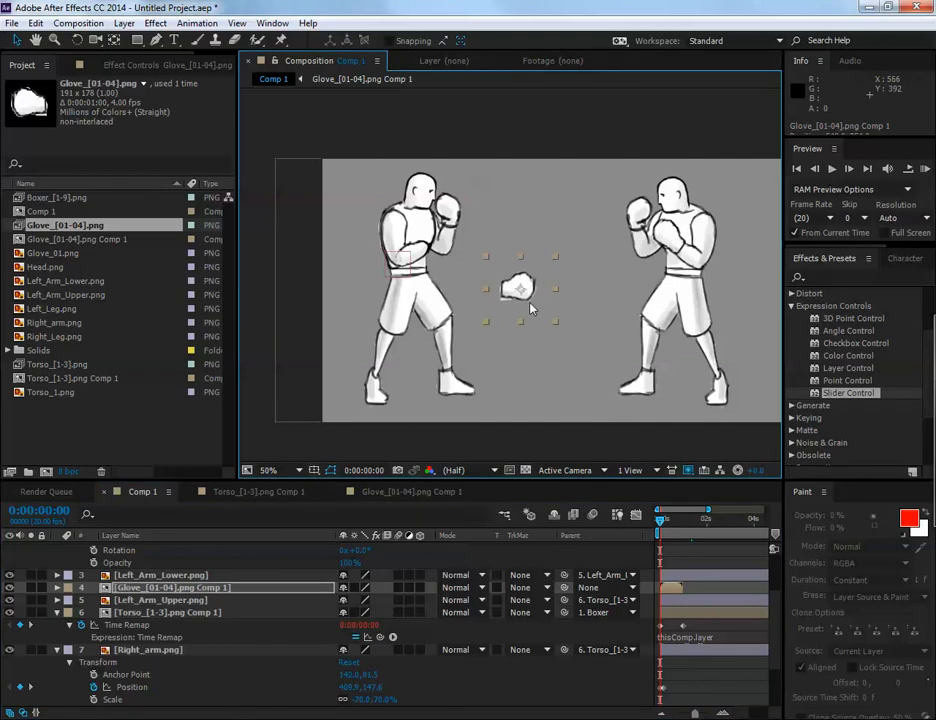
{"action": "key", "text": "y"}
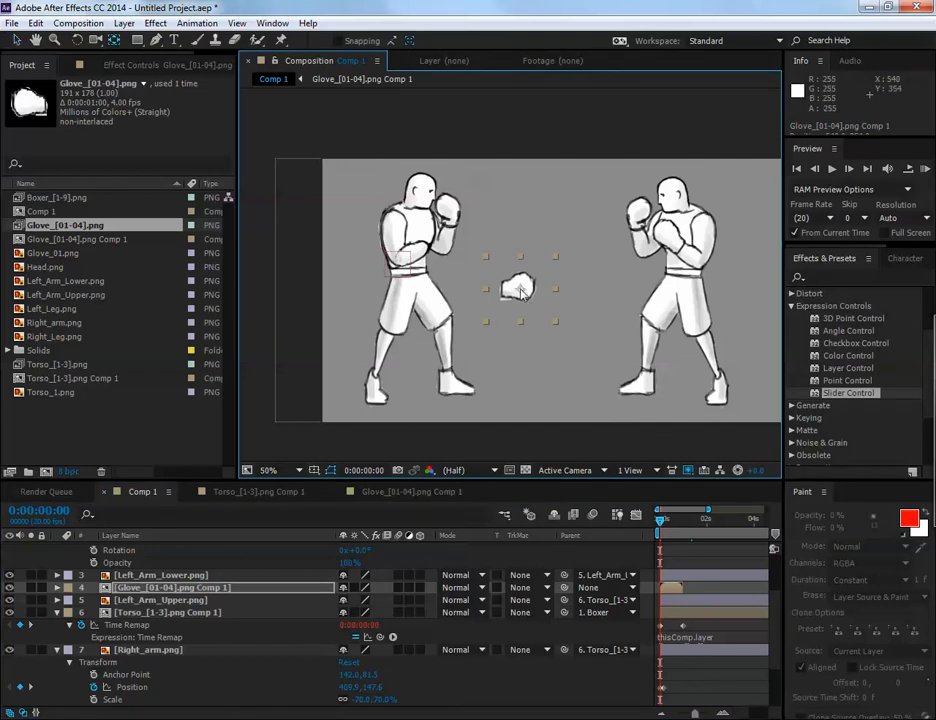
{"action": "left_click_drag", "start_coordinate": [521, 290], "coordinate": [437, 249]}
{"action": "key", "text": "v"}
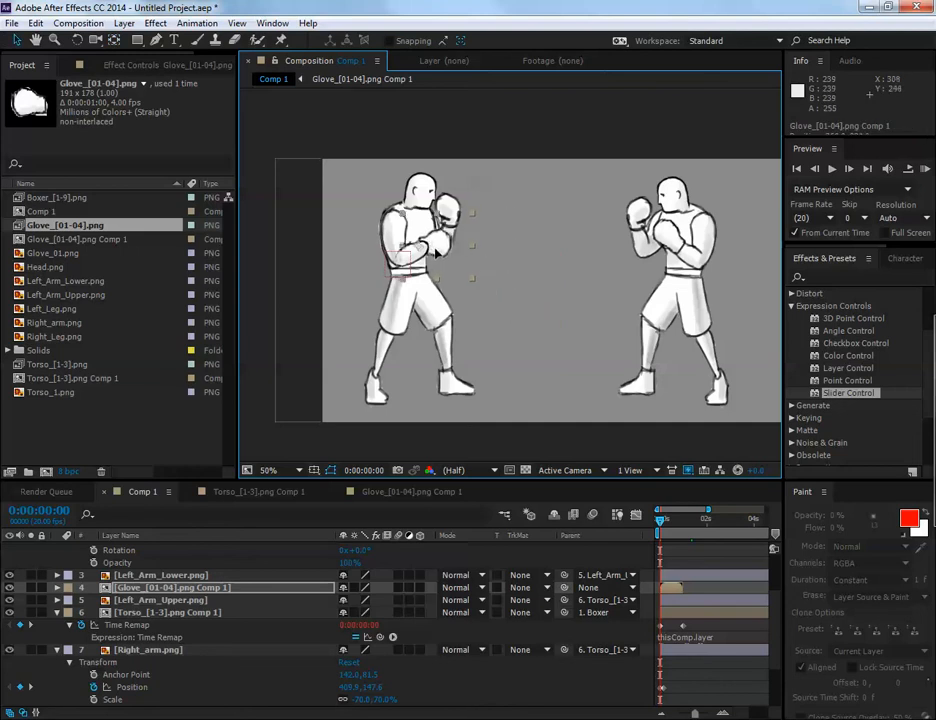
Collapse the Head.png properties and move the Glove_[01-04].png Comp 1 layer above Left_Arm_Lower.png in the layer order
{"action": "left_click", "coordinate": [57, 612]}
{"action": "scroll", "coordinate": [70, 615], "scroll_direction": "up", "scroll_amount": 3}
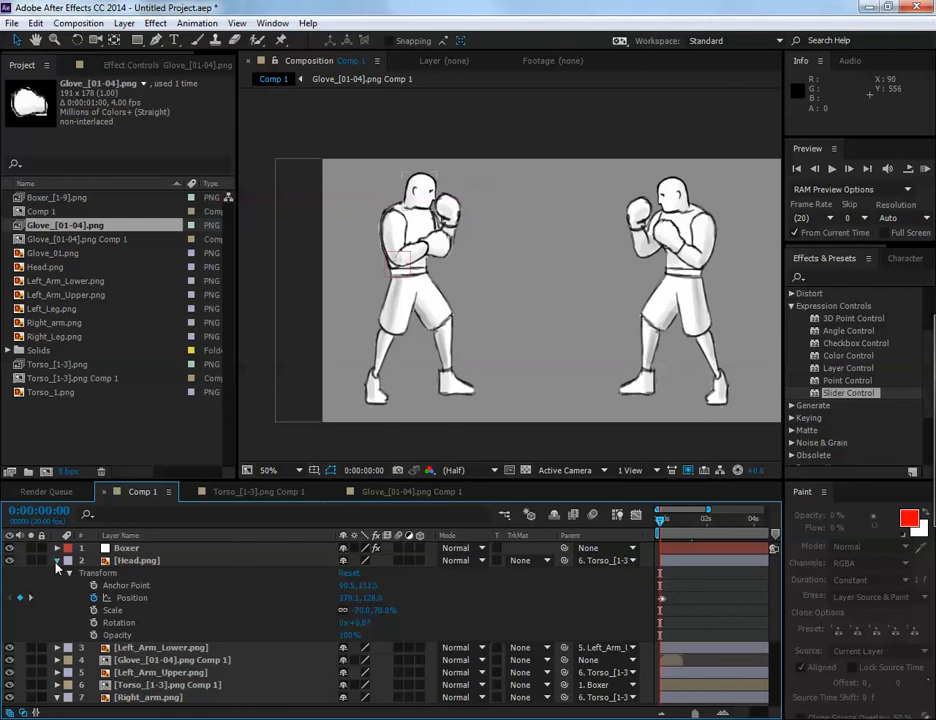
{"action": "left_click", "coordinate": [56, 561]}
{"action": "left_click", "coordinate": [130, 586]}
{"action": "left_click_drag", "start_coordinate": [145, 590], "coordinate": [144, 578]}
Rotate the glove upward around its wrist so that it lines up with the forearm
{"action": "scroll", "coordinate": [469, 275], "scroll_direction": "up", "scroll_amount": 1}
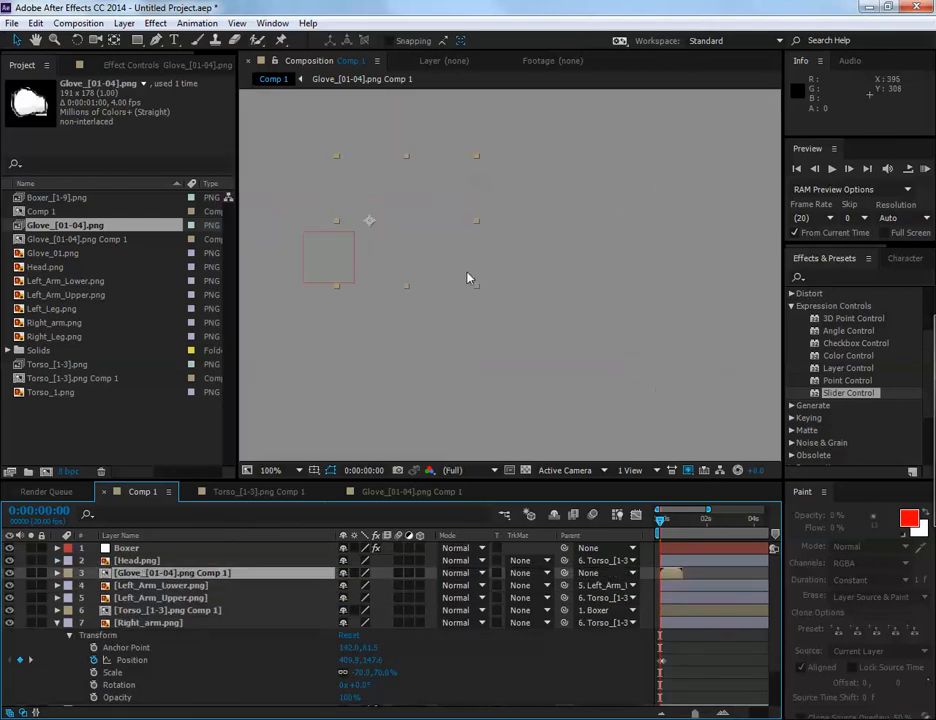
{"action": "left_click_drag", "start_coordinate": [469, 292], "coordinate": [562, 354]}
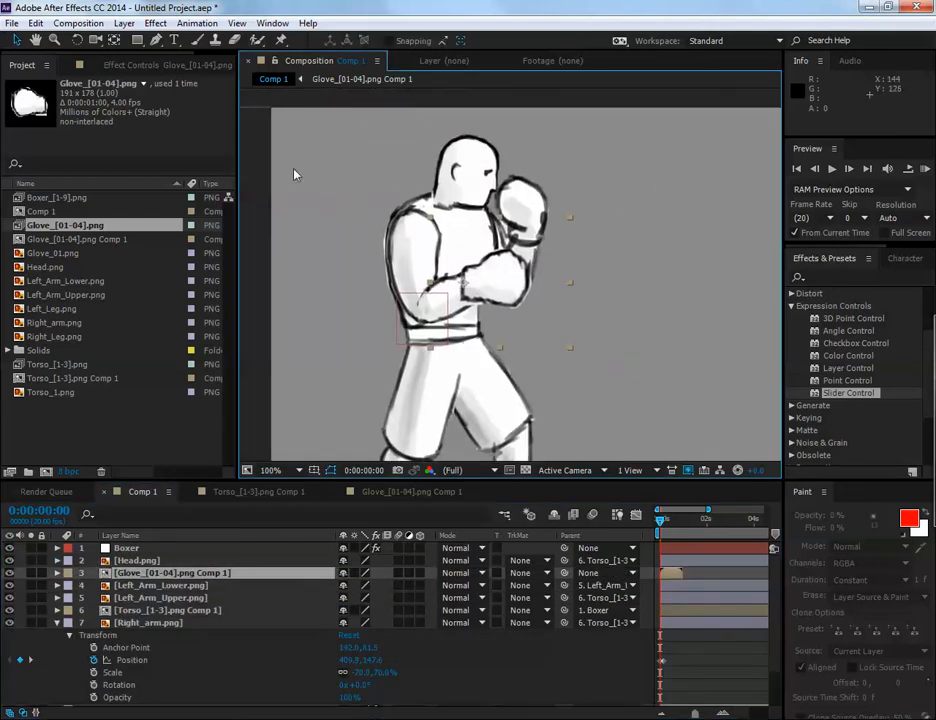
{"action": "left_click", "coordinate": [78, 40]}
{"action": "left_click_drag", "start_coordinate": [515, 306], "coordinate": [524, 283]}
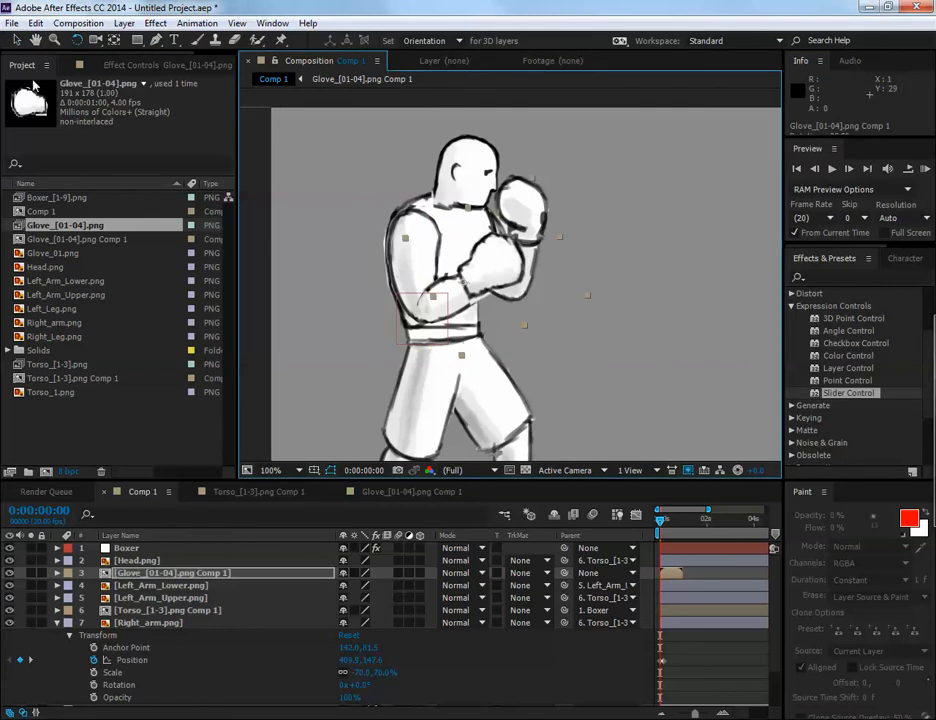
{"action": "left_click", "coordinate": [17, 41]}
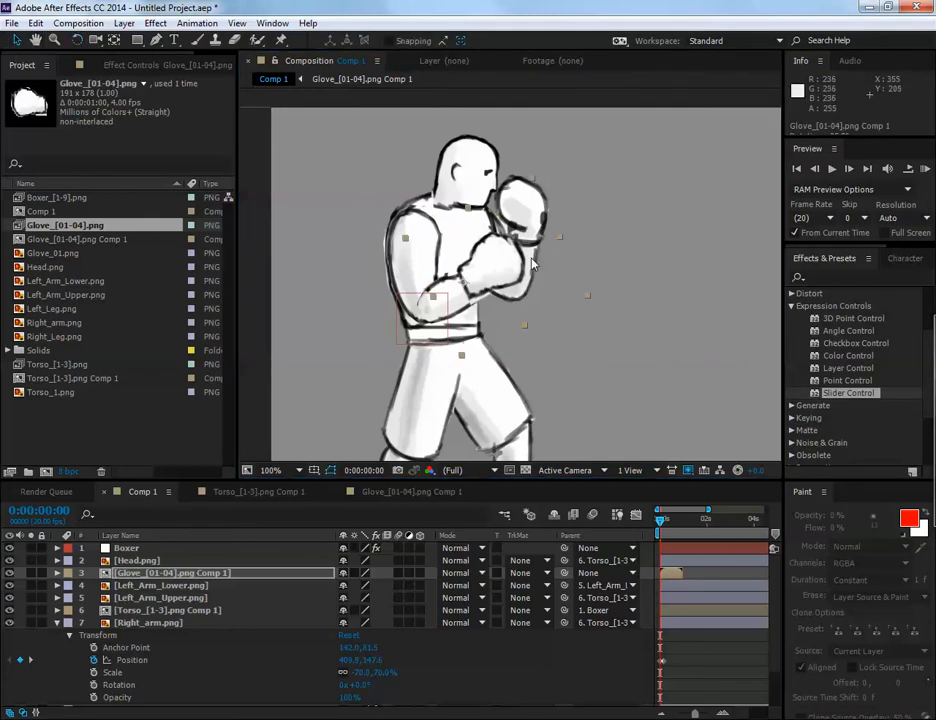
Parent Glove_[01-04].png Comp 1 to the Left_Arm_Lower.png layer
{"action": "scroll", "coordinate": [545, 285], "scroll_direction": "down", "scroll_amount": 1}
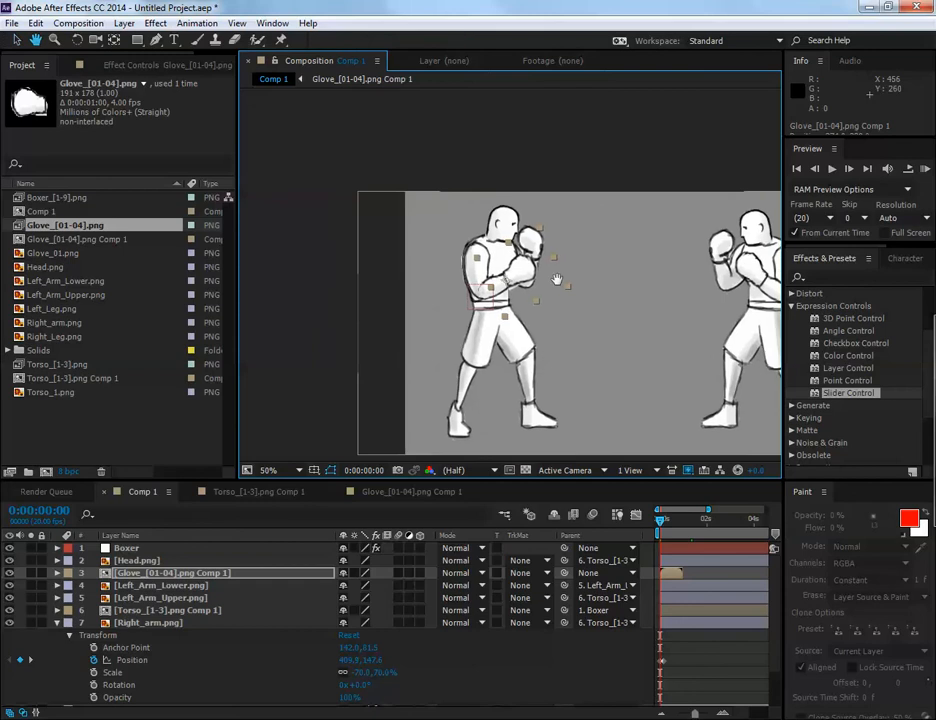
{"action": "left_click_drag", "start_coordinate": [560, 280], "coordinate": [490, 253]}
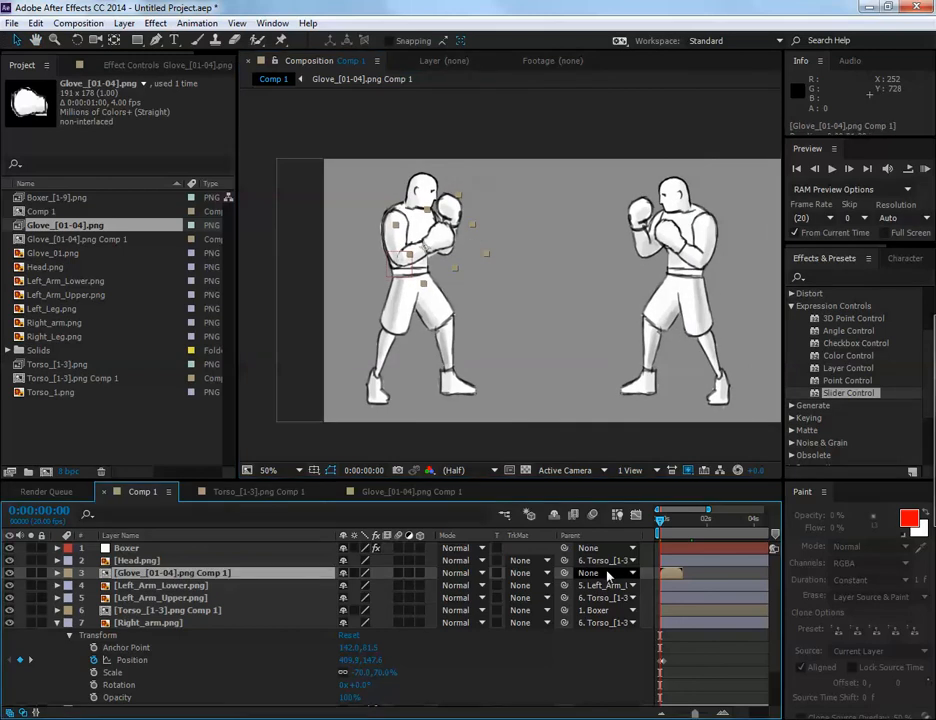
{"action": "left_click_drag", "start_coordinate": [507, 576], "coordinate": [172, 587]}
{"action": "mouse_move", "coordinate": [660, 525]}
{"action": "left_mouse_down"}
{"action": "mouse_move", "coordinate": [653, 531]}
{"action": "mouse_move", "coordinate": [685, 531]}
{"action": "mouse_move", "coordinate": [659, 537]}
{"action": "left_mouse_up"}
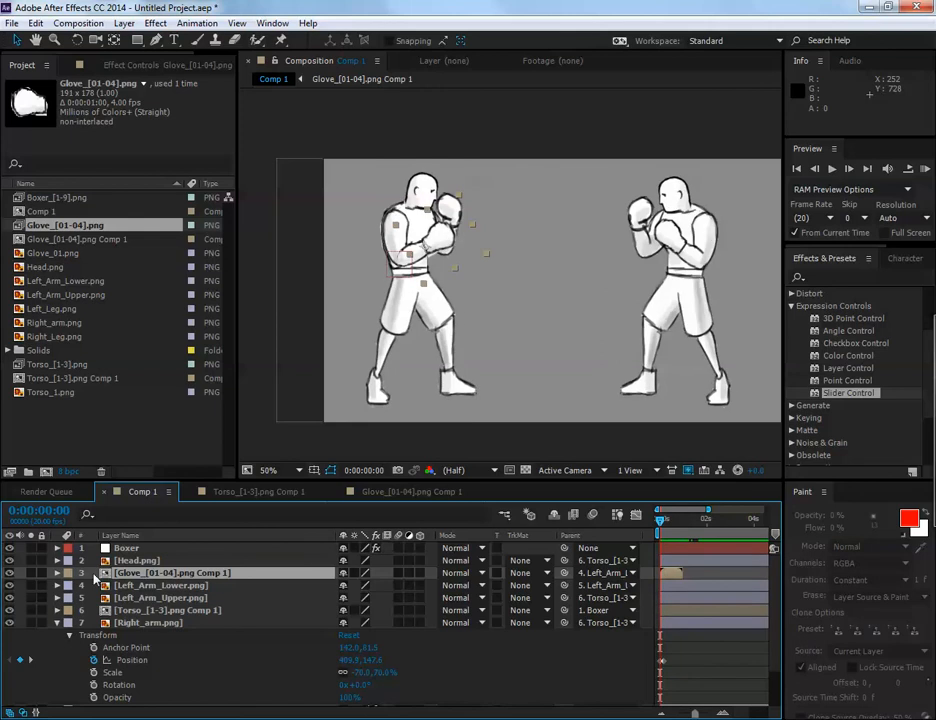
Expand the Boxer null's effects and enable time remapping on Glove_[01-04].png Comp 1
{"action": "left_click", "coordinate": [57, 573]}
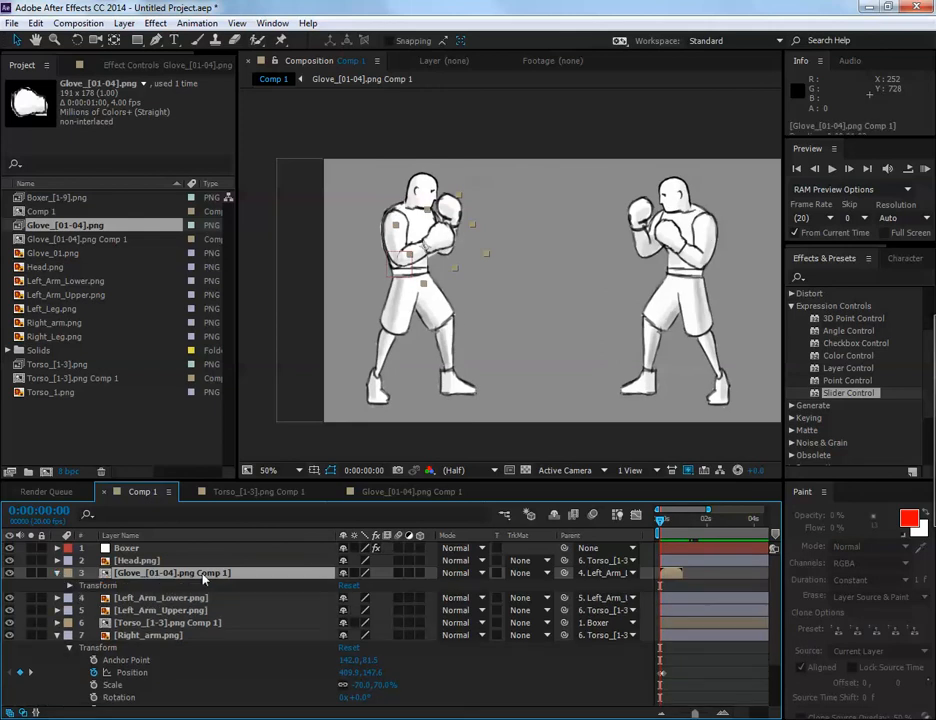
{"action": "left_click", "coordinate": [57, 548]}
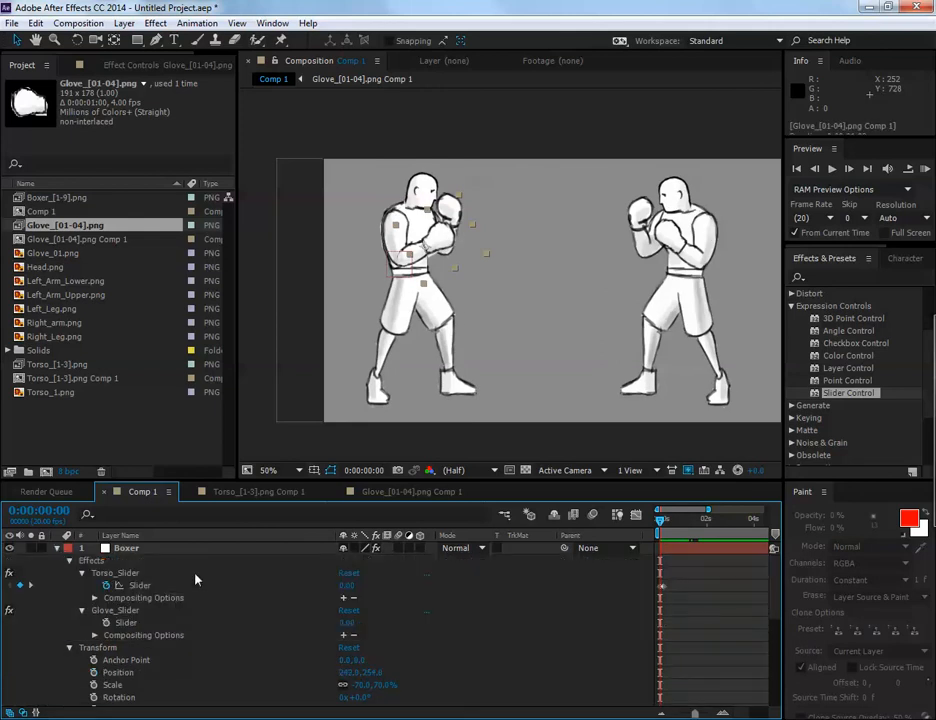
{"action": "scroll", "coordinate": [196, 578], "scroll_direction": "down", "scroll_amount": 5}
{"action": "scroll", "coordinate": [170, 588], "scroll_direction": "up", "scroll_amount": 1}
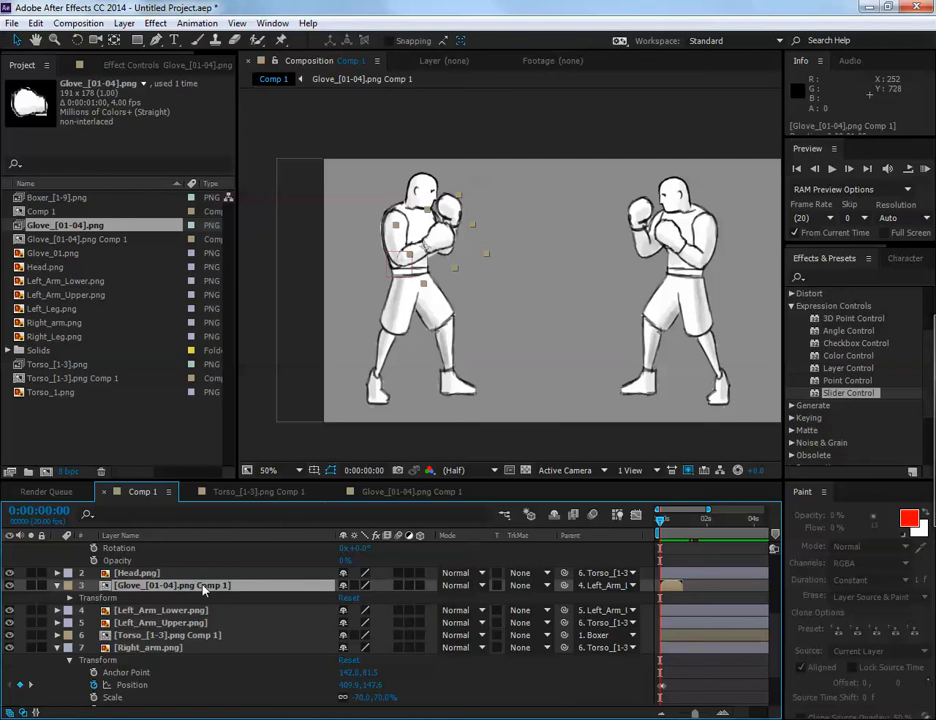
{"action": "left_click", "coordinate": [188, 611]}
{"action": "left_click", "coordinate": [188, 587]}
{"action": "key", "text": "ctrl+alt+t"}
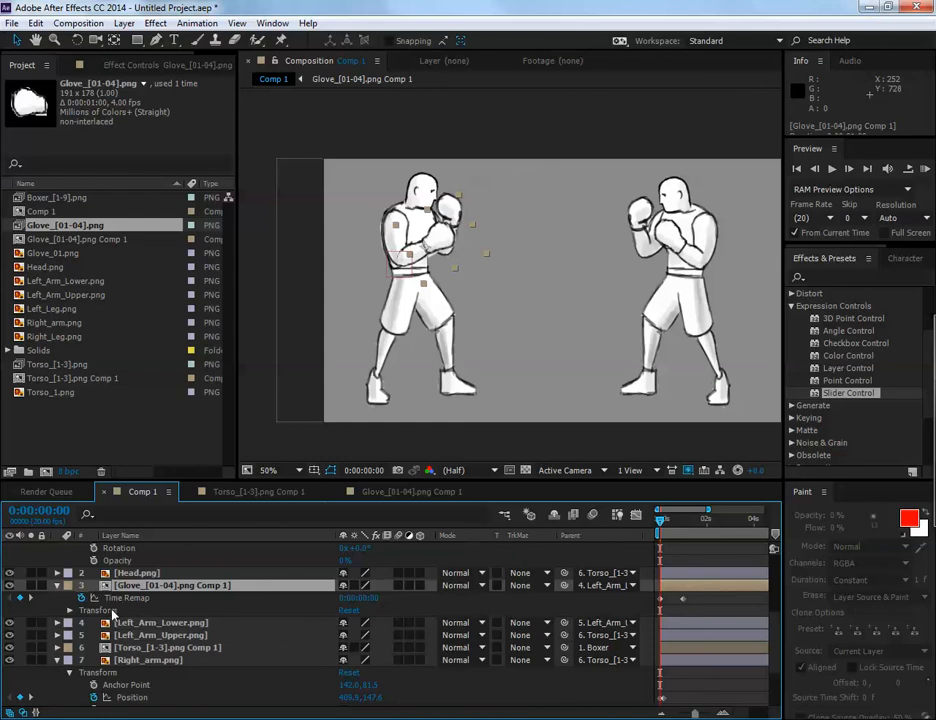
Add the expression loopOut() to the Time Remap property of Glove_[01-04].png Comp 1
{"action": "left_click", "coordinate": [81, 597], "text": "alt"}
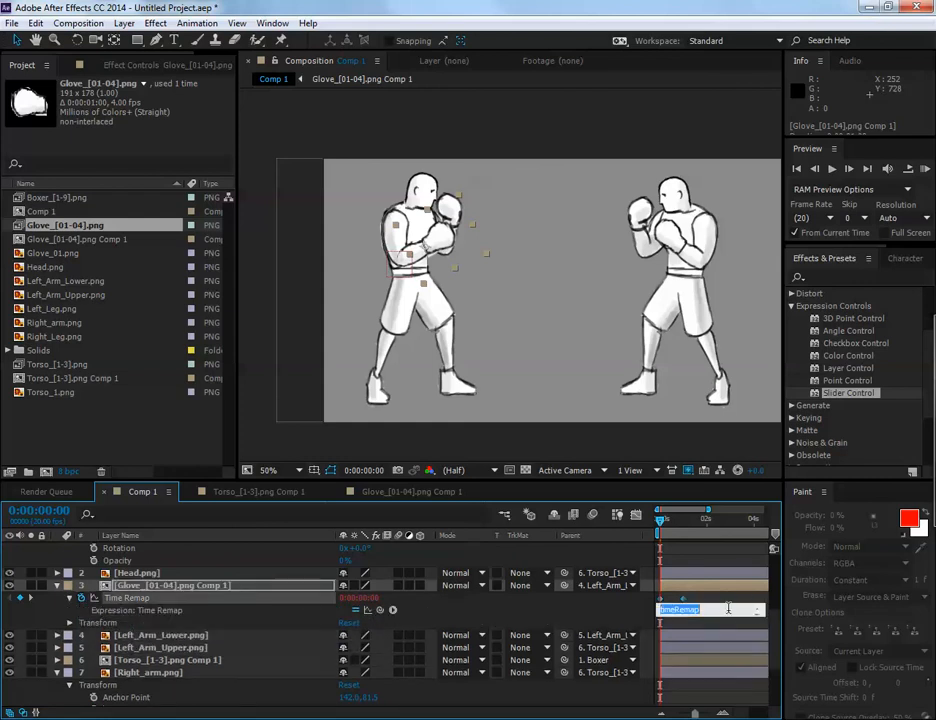
{"action": "type", "text": "("}
{"action": "left_click", "coordinate": [735, 636]}
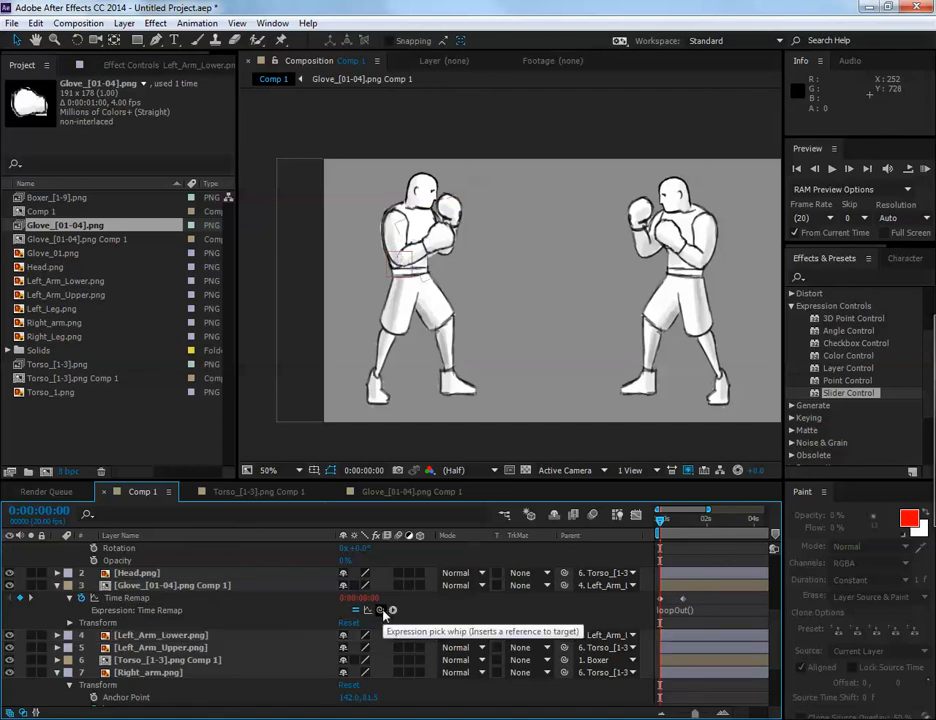
Link the Time Remap expression of Glove_[01-04].png Comp 1 to the Boxer null's Glove_Slider value
{"action": "left_click_drag", "start_coordinate": [380, 609], "coordinate": [381, 622]}
{"action": "scroll", "coordinate": [381, 622], "scroll_direction": "down", "scroll_amount": 2}
{"action": "scroll", "coordinate": [161, 565], "scroll_direction": "up", "scroll_amount": 4}
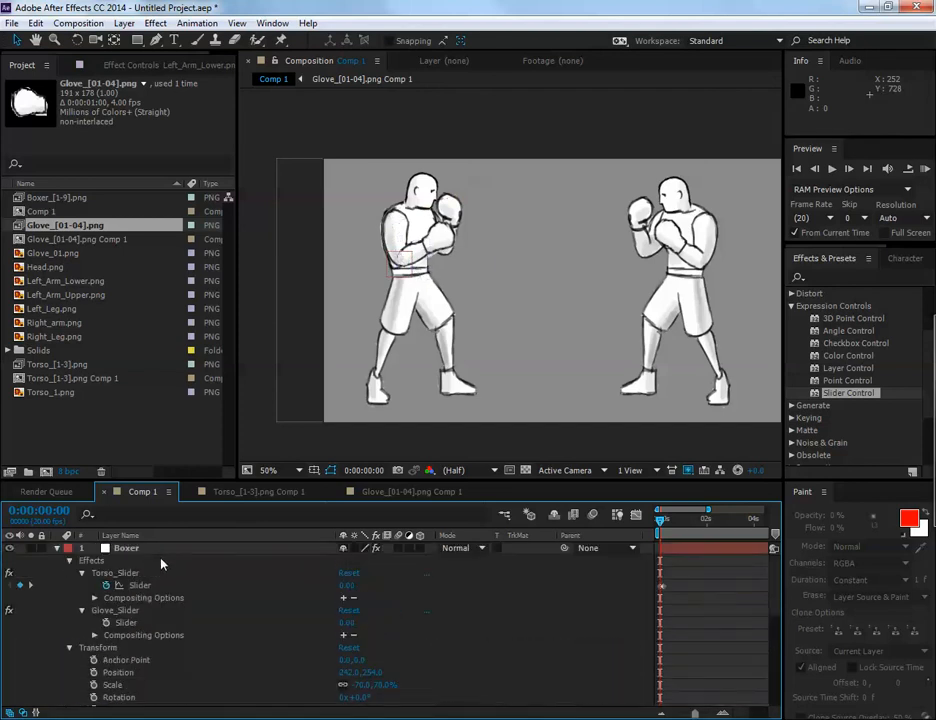
{"action": "left_click", "coordinate": [163, 550]}
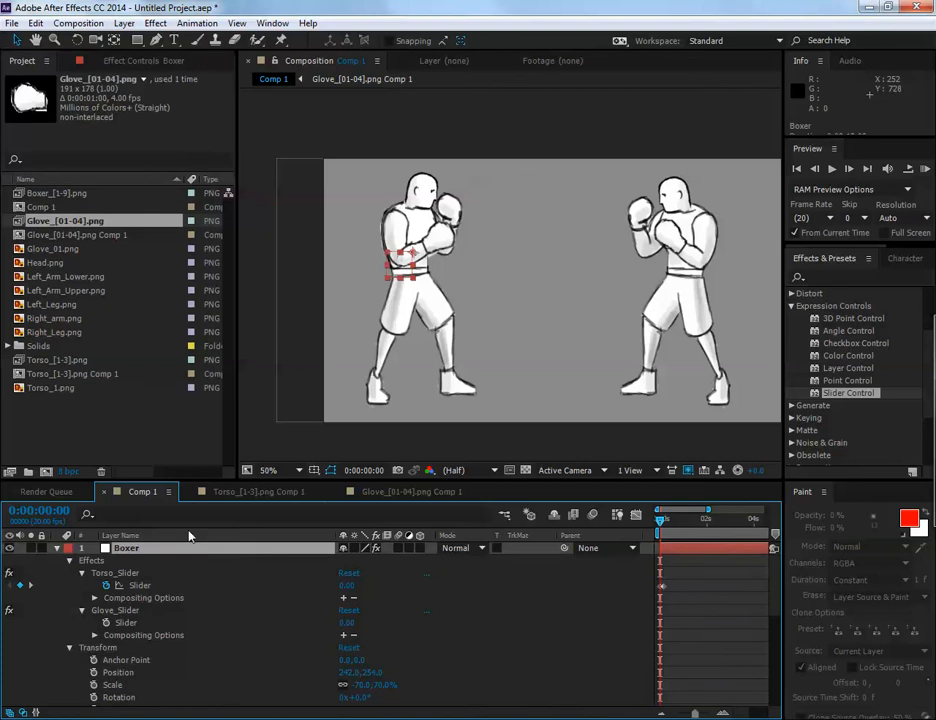
{"action": "left_click", "coordinate": [128, 64]}
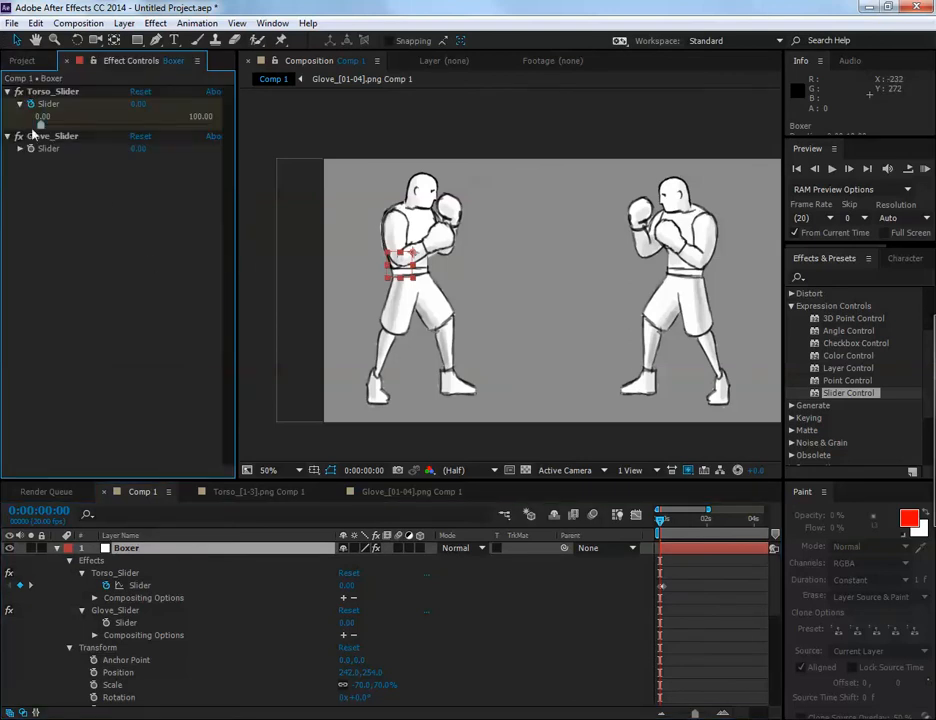
{"action": "scroll", "coordinate": [362, 648], "scroll_direction": "down", "scroll_amount": 3}
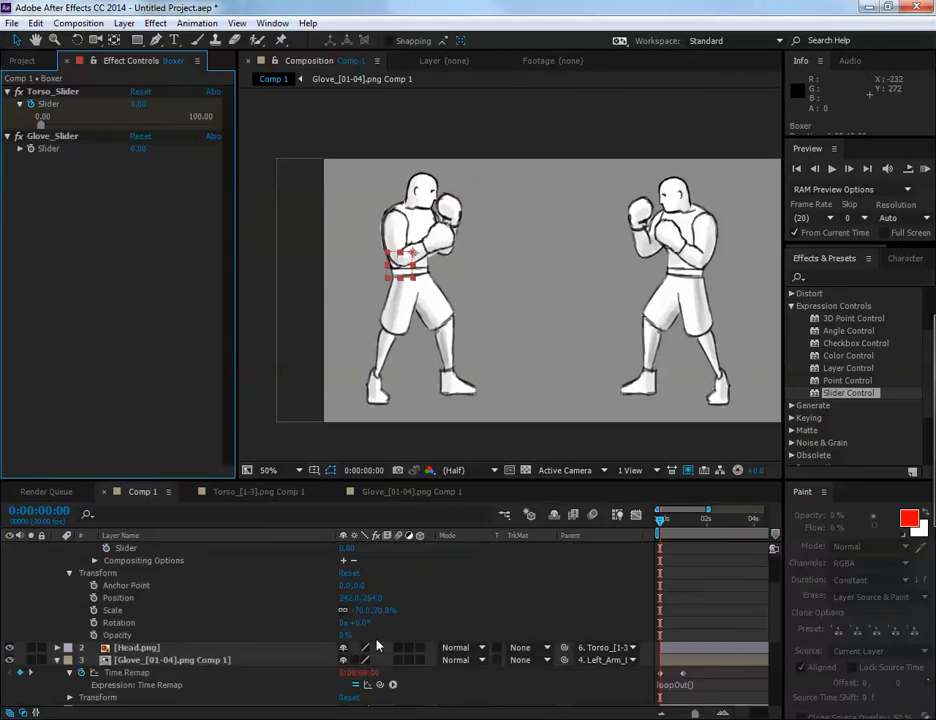
{"action": "left_click_drag", "start_coordinate": [380, 685], "coordinate": [32, 150]}
{"action": "scroll", "coordinate": [673, 626], "scroll_direction": "up", "scroll_amount": 3}
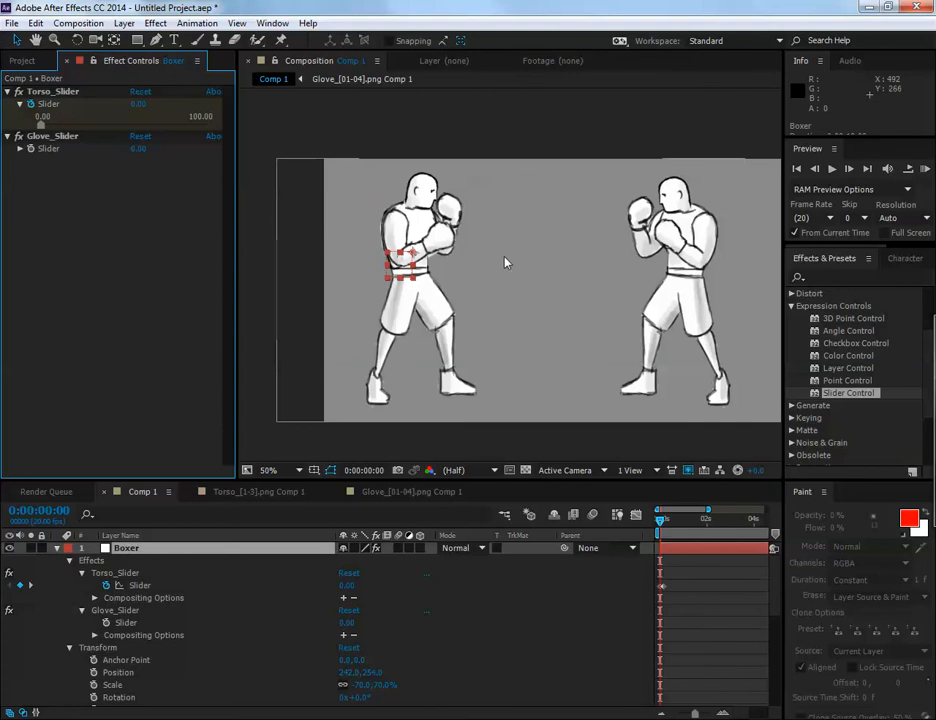
Add a keyframe with value 0 for the Boxer null's Glove_Slider at 0:00:00:00
{"action": "scroll", "coordinate": [495, 265], "scroll_direction": "up", "scroll_amount": 3}
{"action": "scroll", "coordinate": [470, 280], "scroll_direction": "down", "scroll_amount": 3}
{"action": "key", "text": "h"}
{"action": "left_click_drag", "start_coordinate": [448, 292], "coordinate": [474, 286]}
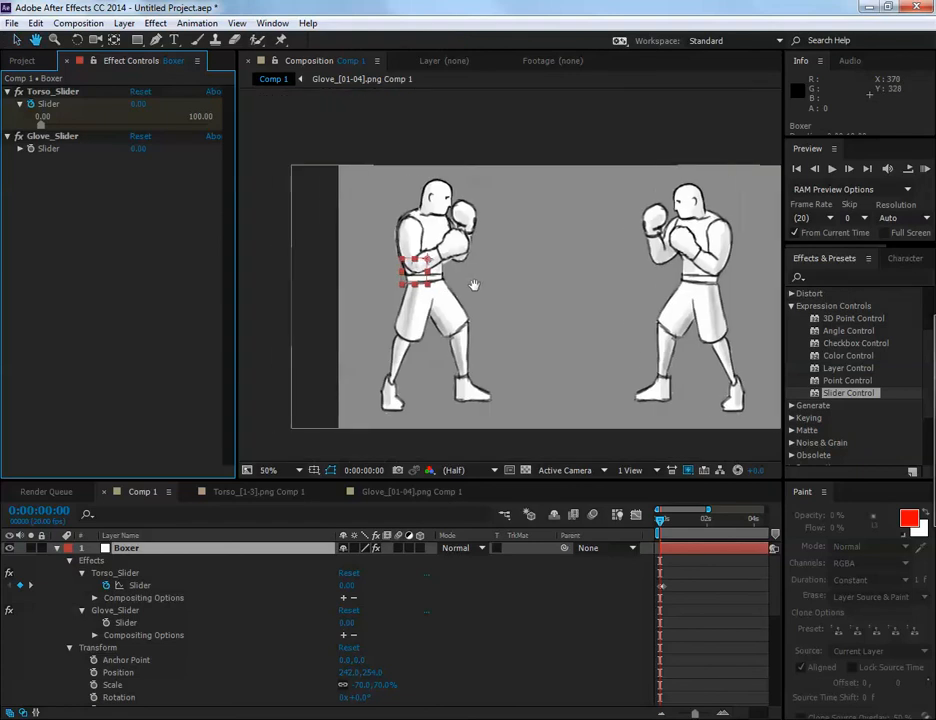
{"action": "scroll", "coordinate": [675, 591], "scroll_direction": "up", "scroll_amount": 3}
{"action": "left_click_drag", "start_coordinate": [729, 600], "coordinate": [702, 585]}
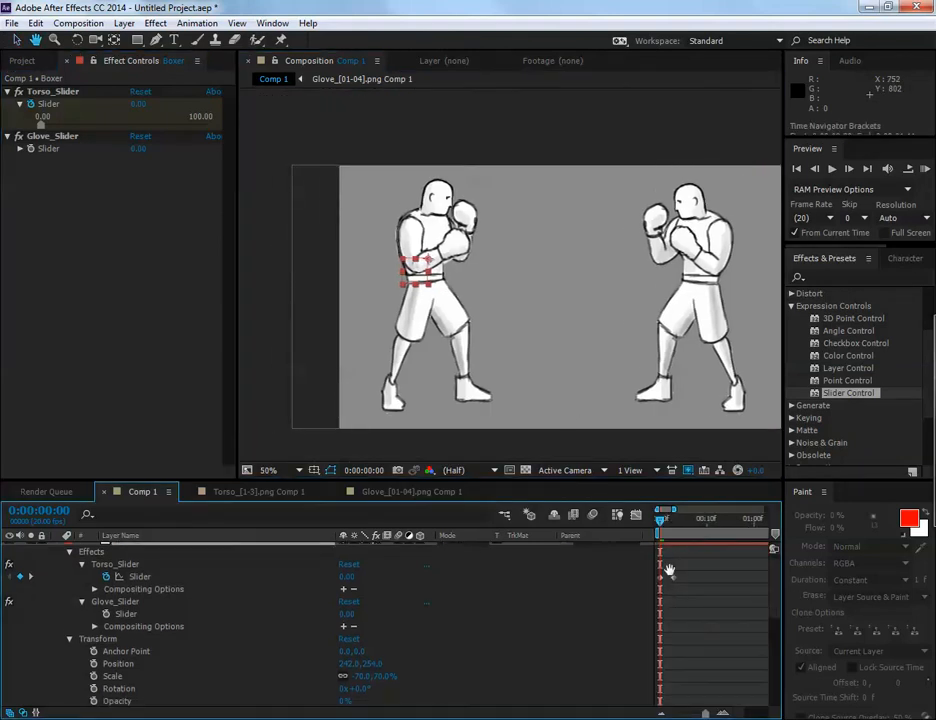
{"action": "key", "text": "v"}
{"action": "mouse_move", "coordinate": [662, 521]}
{"action": "left_mouse_down"}
{"action": "mouse_move", "coordinate": [680, 522]}
{"action": "mouse_move", "coordinate": [662, 522]}
{"action": "mouse_move", "coordinate": [672, 522]}
{"action": "mouse_move", "coordinate": [658, 535]}
{"action": "left_mouse_up"}
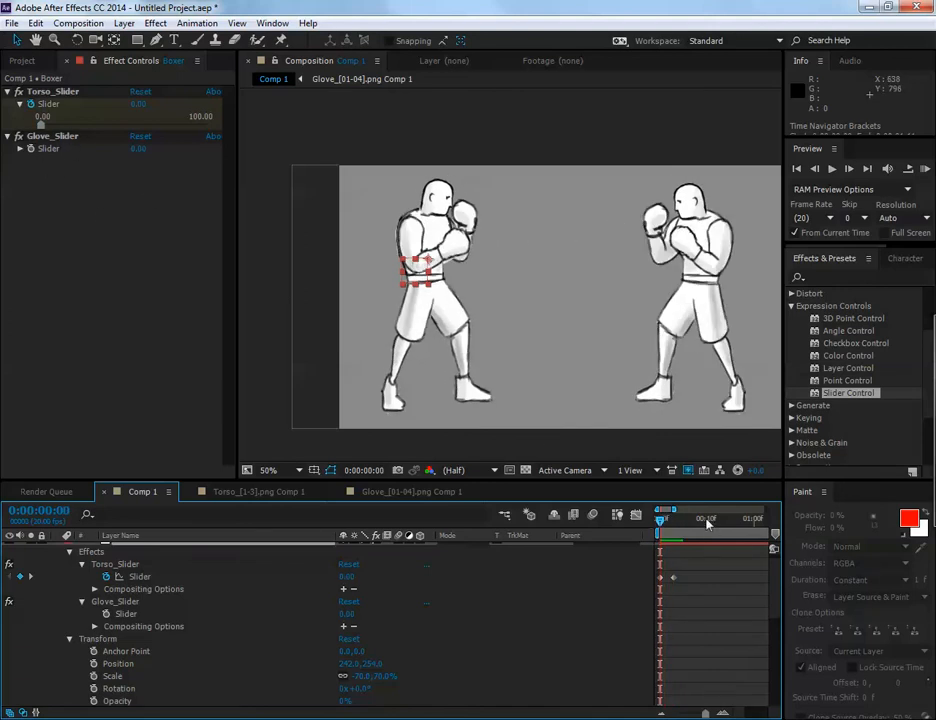
{"action": "left_click", "coordinate": [19, 148]}
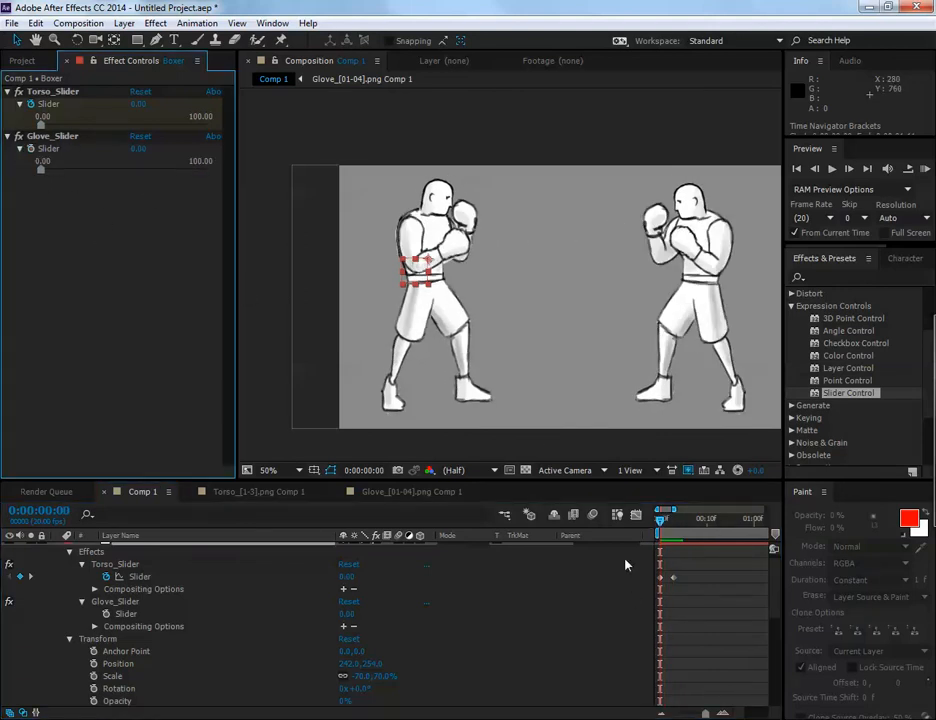
{"action": "left_click", "coordinate": [119, 613]}
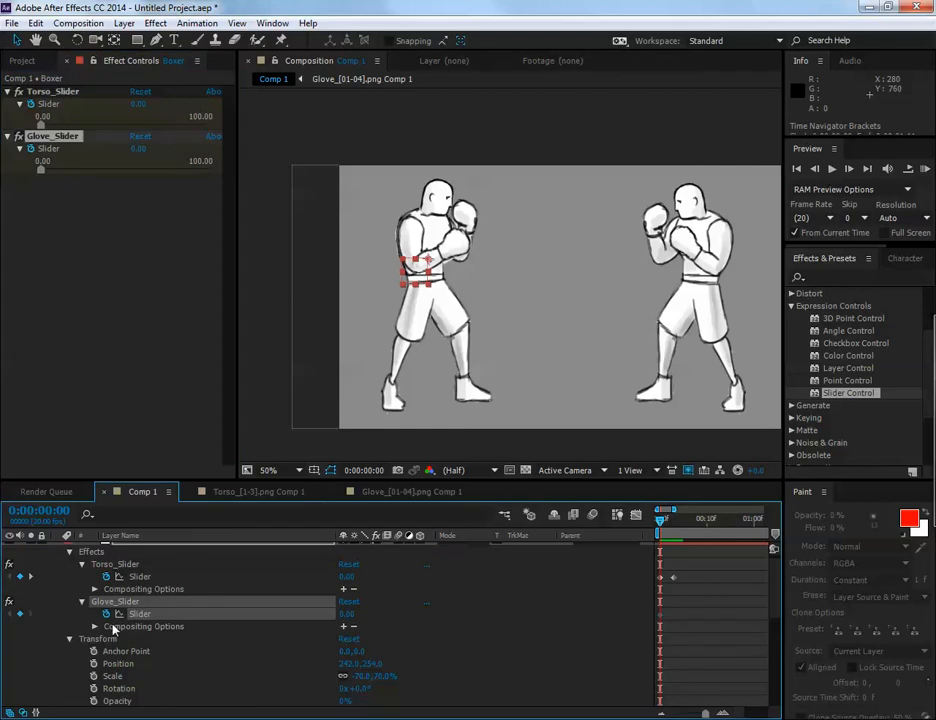
At 0:00:00:03, test the Glove_Slider through its range and keyframe it at 0
{"action": "left_click_drag", "start_coordinate": [660, 519], "coordinate": [672, 523]}
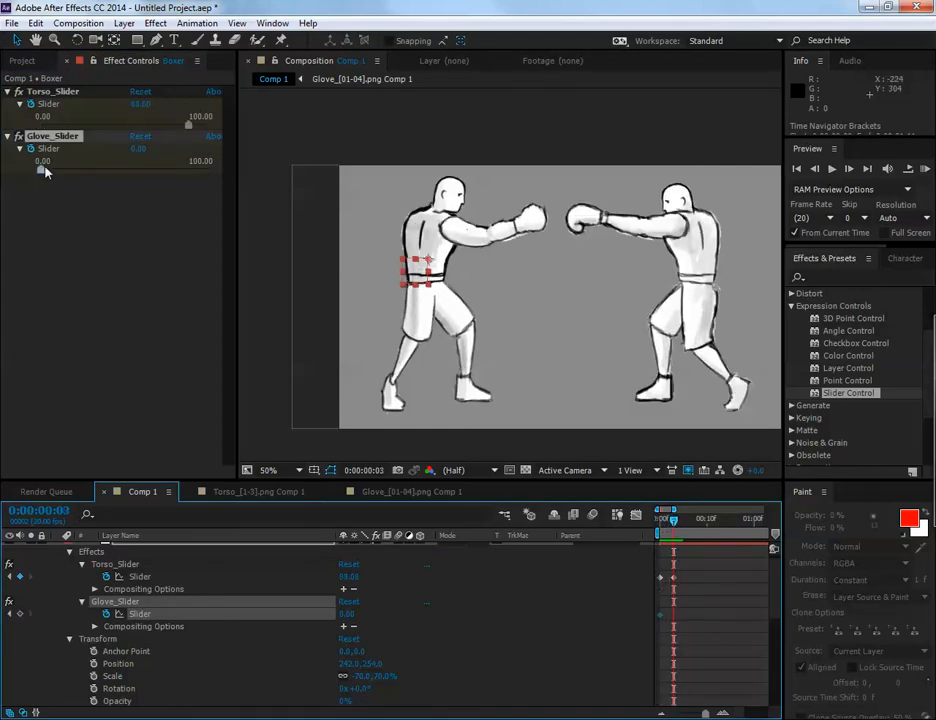
{"action": "left_click_drag", "start_coordinate": [42, 169], "coordinate": [92, 185]}
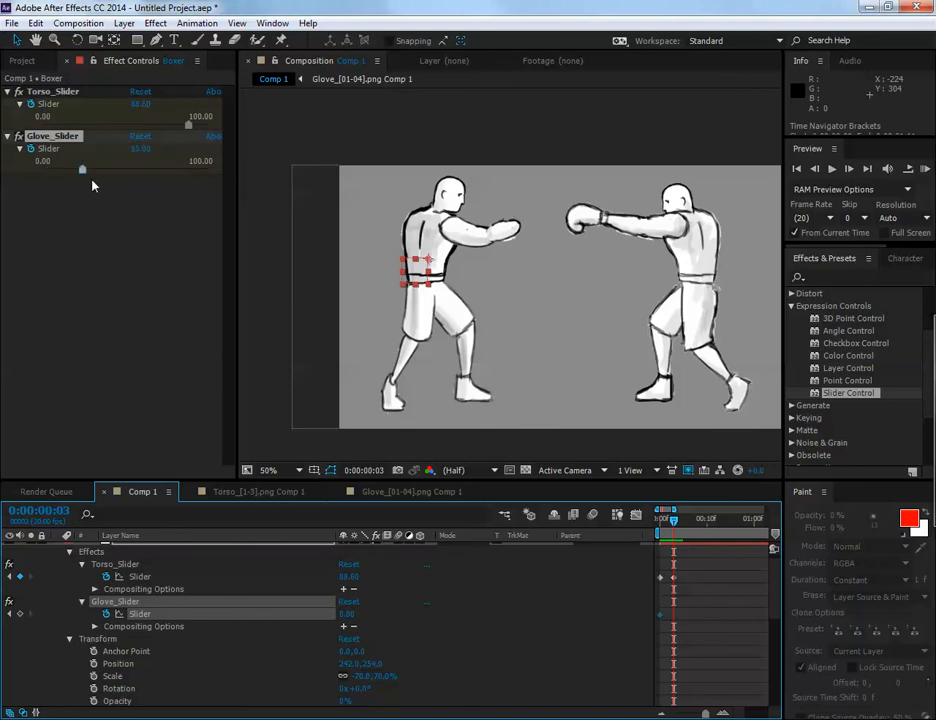
{"action": "left_click_drag", "start_coordinate": [180, 183], "coordinate": [40, 194]}
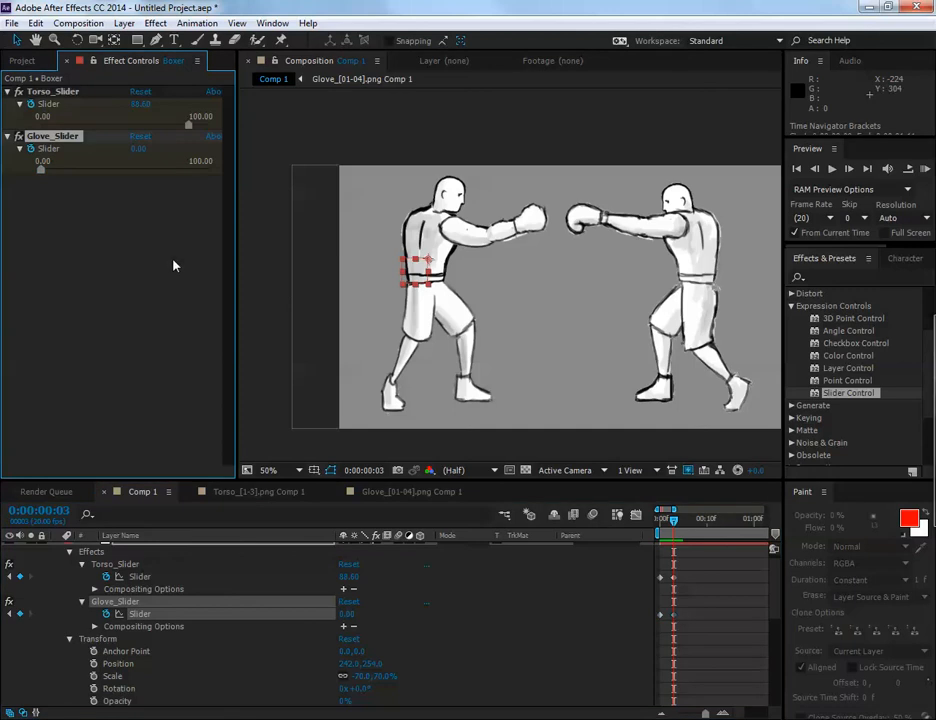
Append /100 to the Glove_Slider expression on the Time Remap property of Glove_[01-04].png Comp 1
{"action": "scroll", "coordinate": [158, 620], "scroll_direction": "up", "scroll_amount": 1}
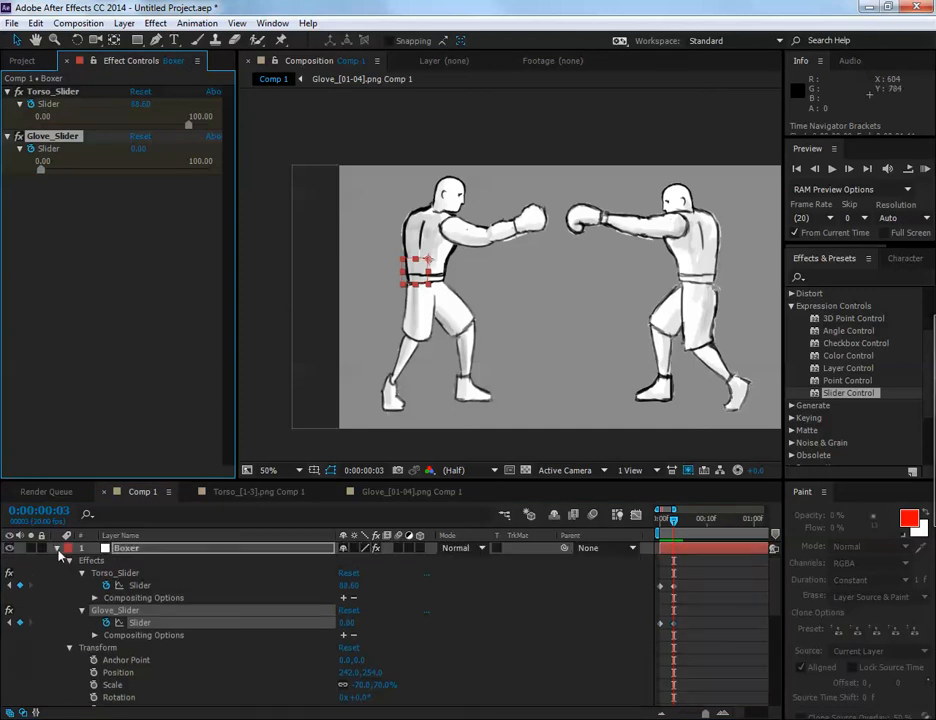
{"action": "left_click", "coordinate": [57, 548]}
{"action": "left_click", "coordinate": [135, 585]}
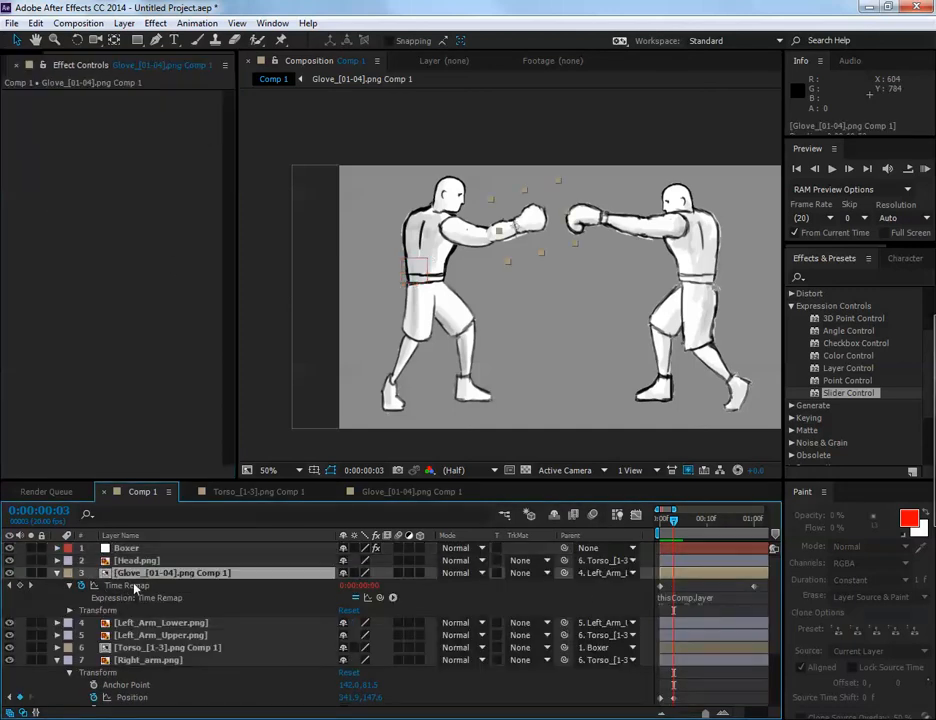
{"action": "left_click", "coordinate": [687, 598]}
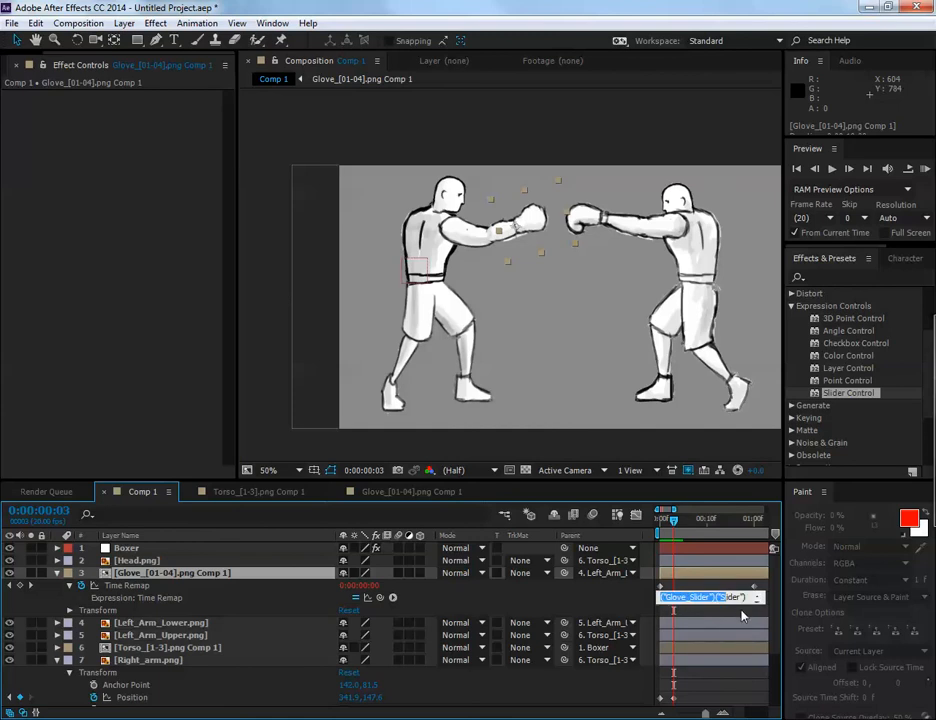
{"action": "left_click", "coordinate": [748, 597]}
{"action": "type", "text": "/100"}
{"action": "left_click", "coordinate": [738, 626]}
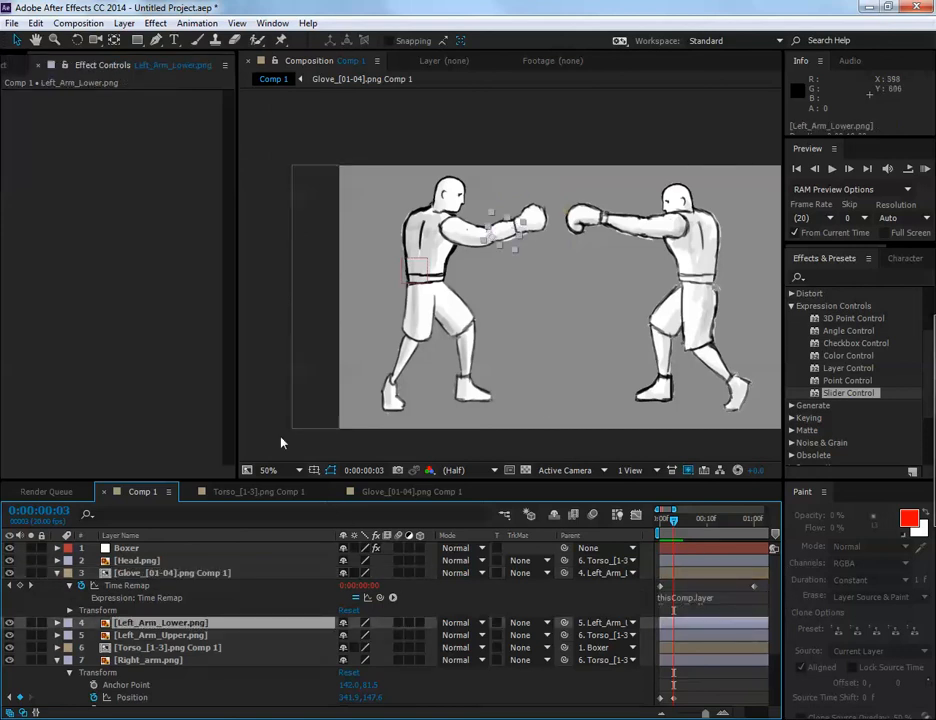
Set the Boxer null's Glove_Slider to about 94.30 at 0:00:00:03 and expand the null's properties
{"action": "left_click", "coordinate": [197, 547]}
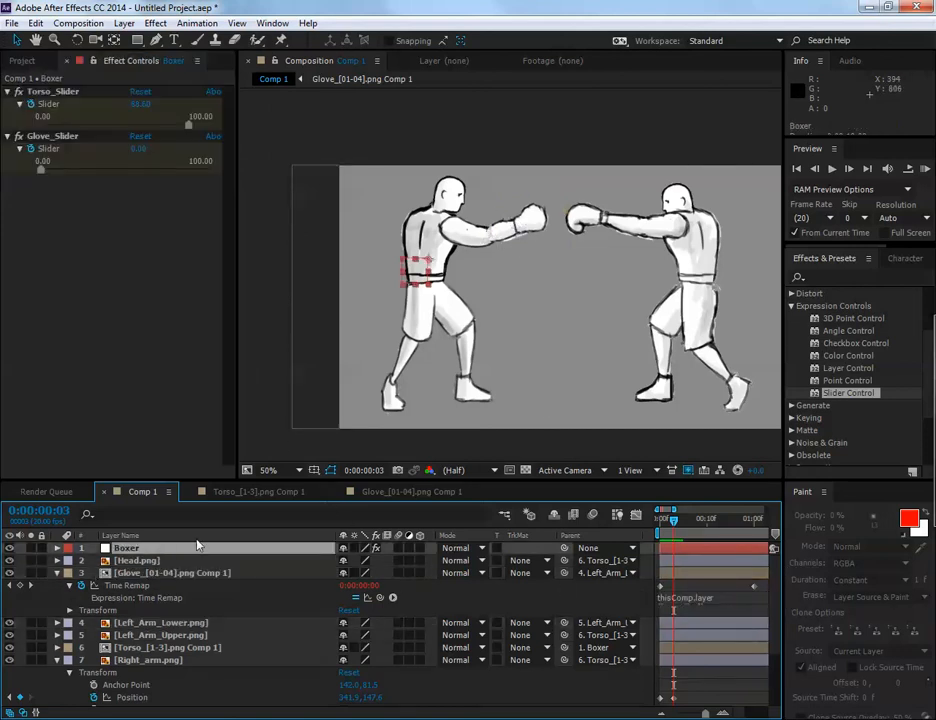
{"action": "left_click_drag", "start_coordinate": [41, 170], "coordinate": [199, 172]}
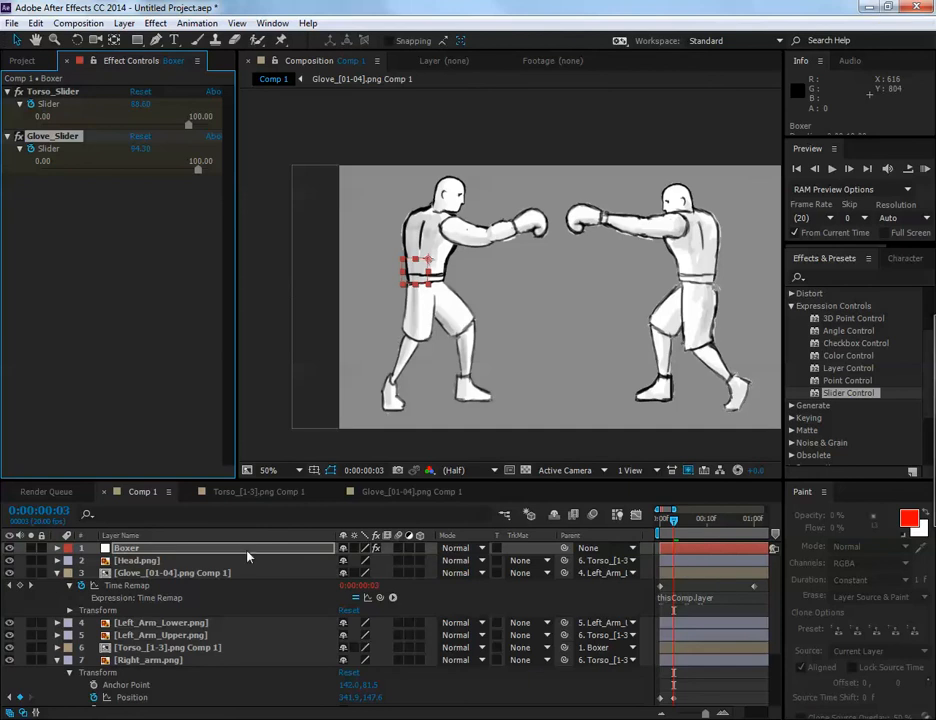
{"action": "left_click", "coordinate": [57, 549]}
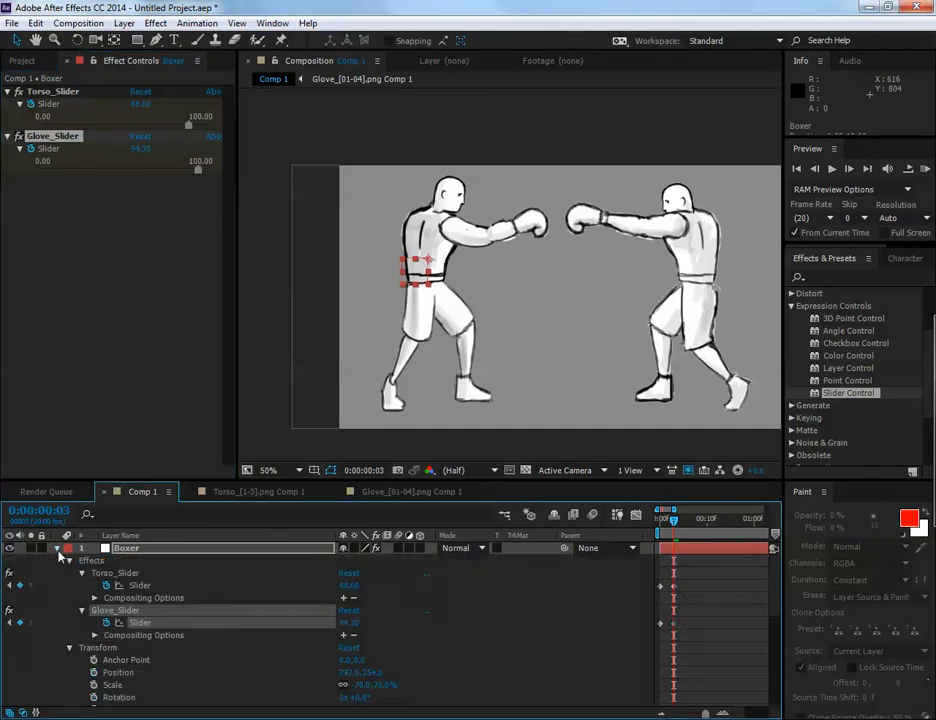
Scrub through the first frames of the punch to compare the rigged boxer with the frame-by-frame drawing
{"action": "left_click_drag", "start_coordinate": [677, 530], "coordinate": [652, 542]}
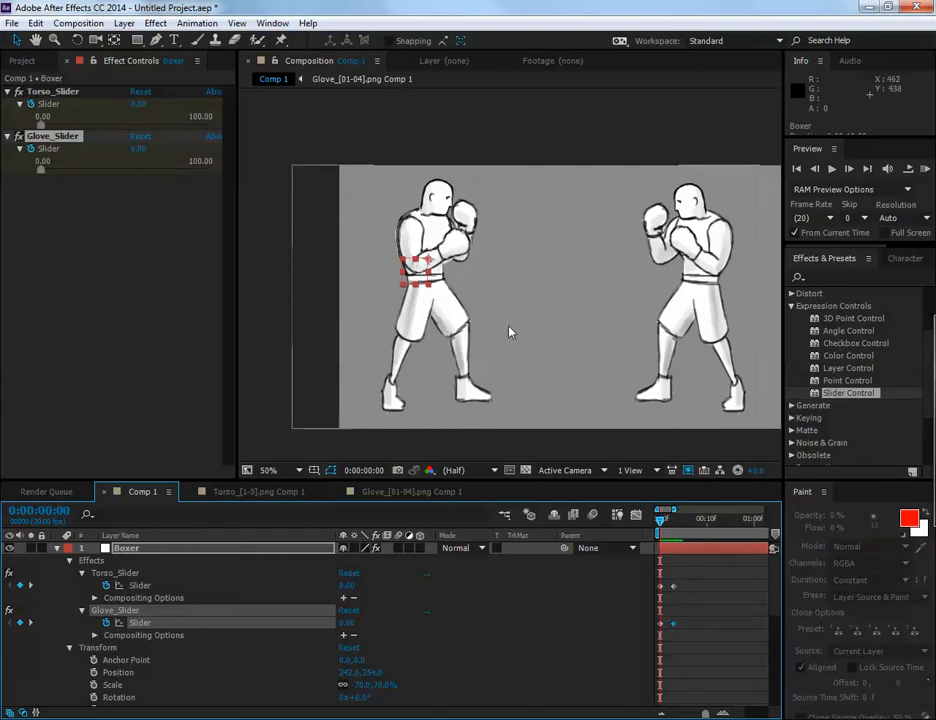
{"action": "left_click", "coordinate": [589, 299]}
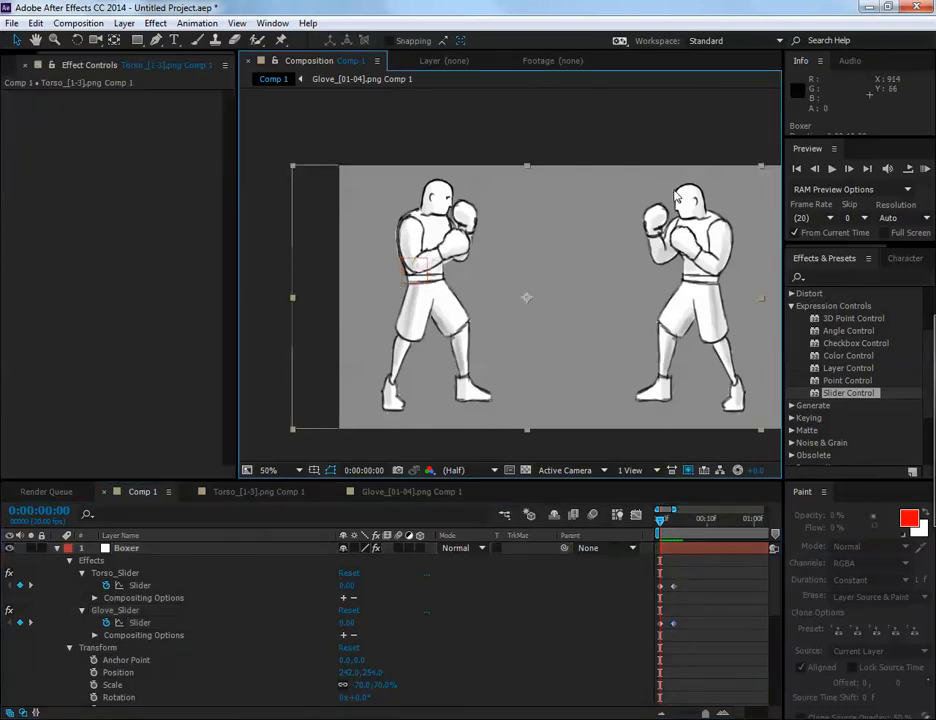
{"action": "left_click", "coordinate": [706, 142]}
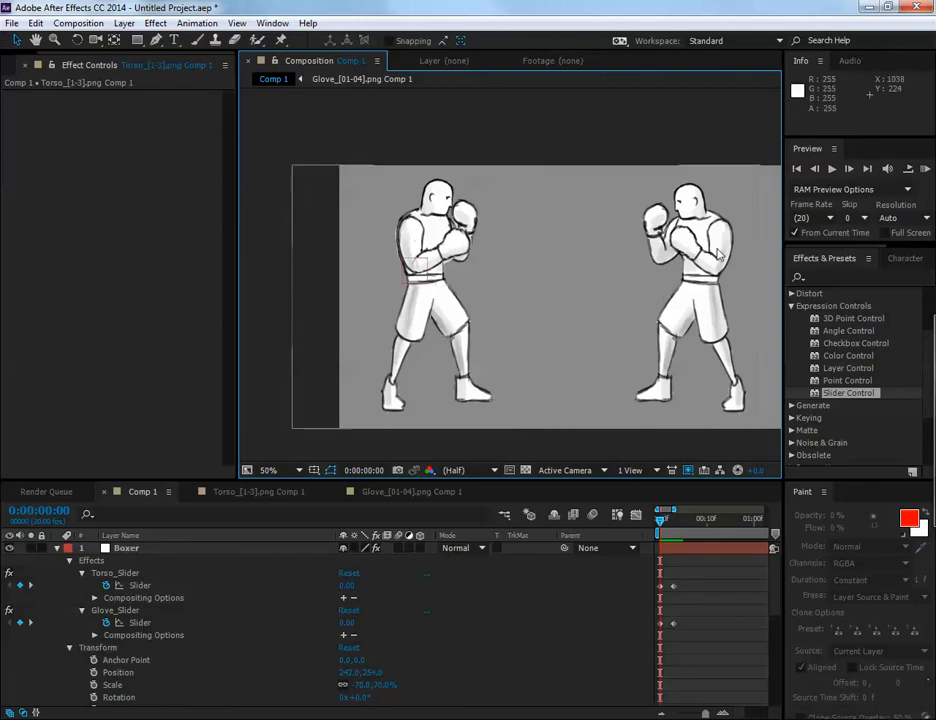
{"action": "left_click_drag", "start_coordinate": [661, 522], "coordinate": [670, 521]}
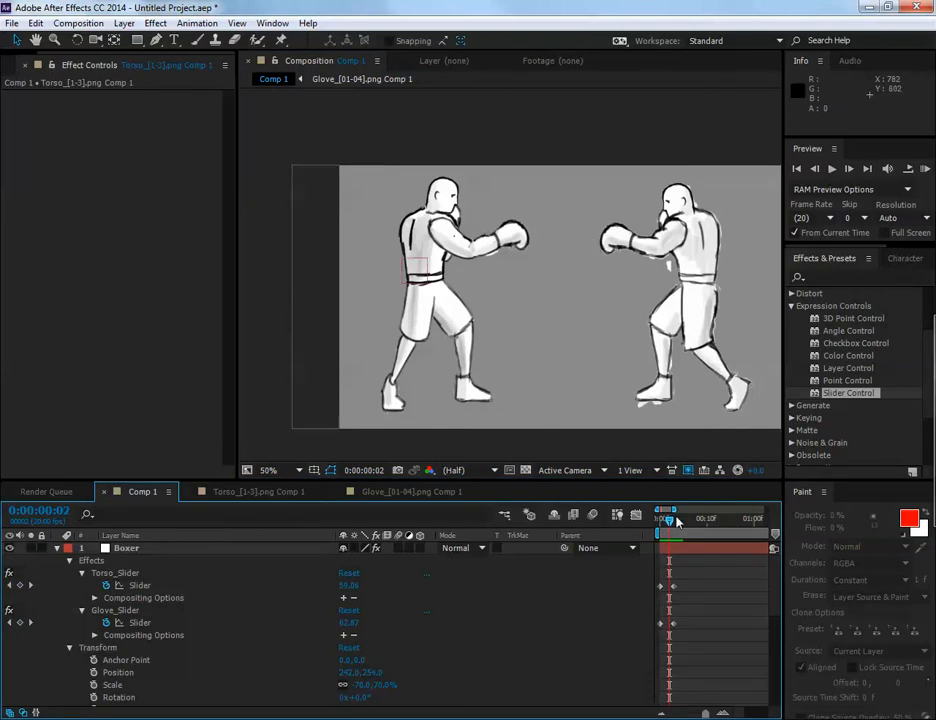
{"action": "left_click", "coordinate": [656, 530]}
{"action": "left_click_drag", "start_coordinate": [657, 530], "coordinate": [680, 532]}
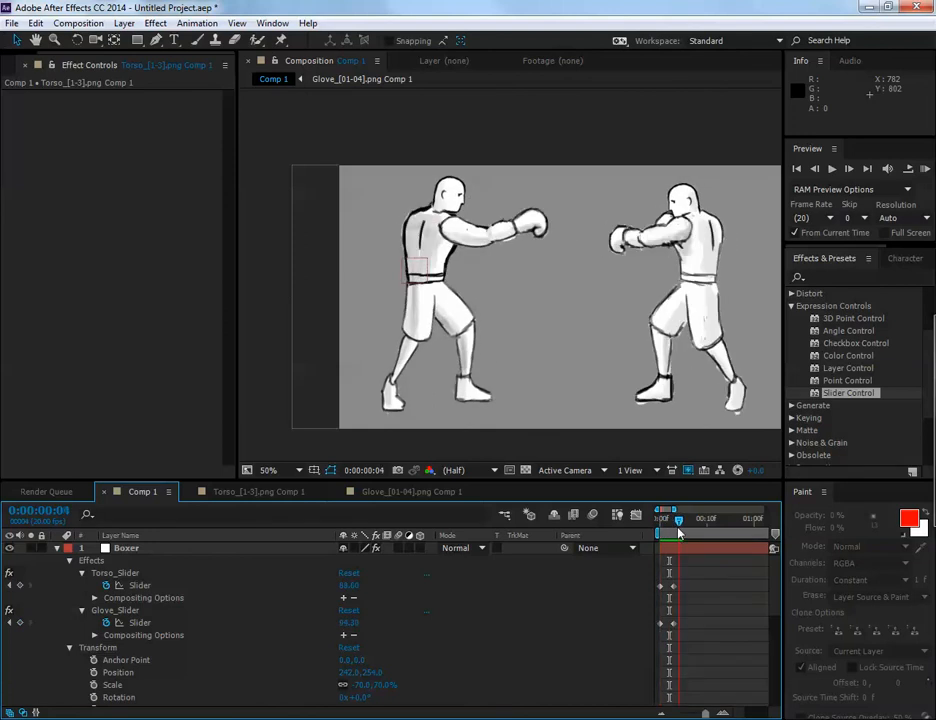
Examine the head and right arm layers and step between 0:00:00:00 and 0:00:00:03 to check the punch poses
{"action": "left_click", "coordinate": [451, 195]}
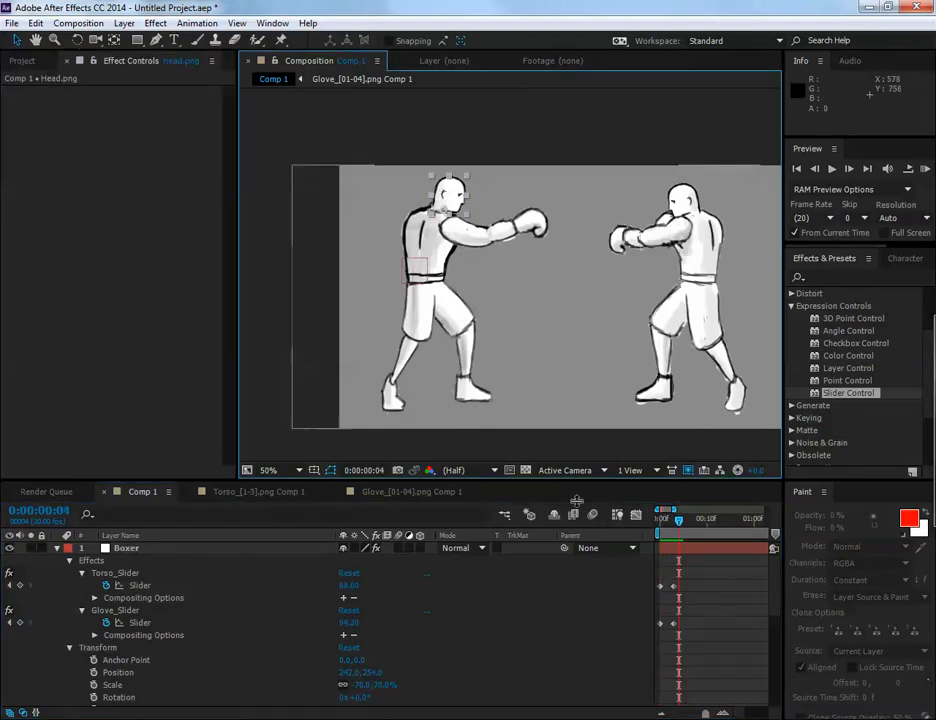
{"action": "scroll", "coordinate": [687, 620], "scroll_direction": "down", "scroll_amount": 5}
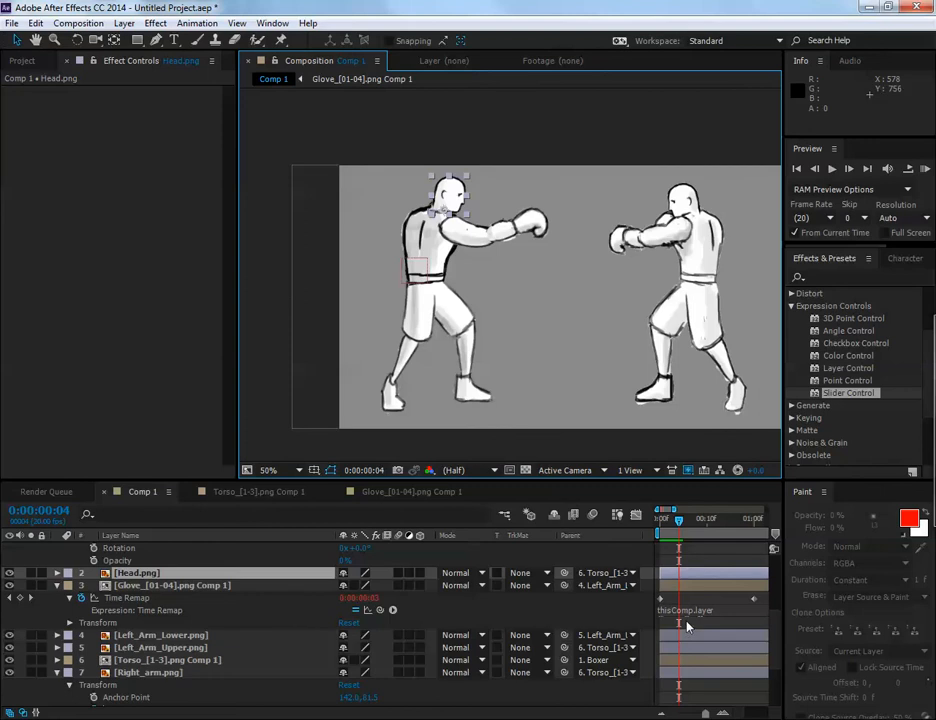
{"action": "scroll", "coordinate": [687, 626], "scroll_direction": "down", "scroll_amount": 4}
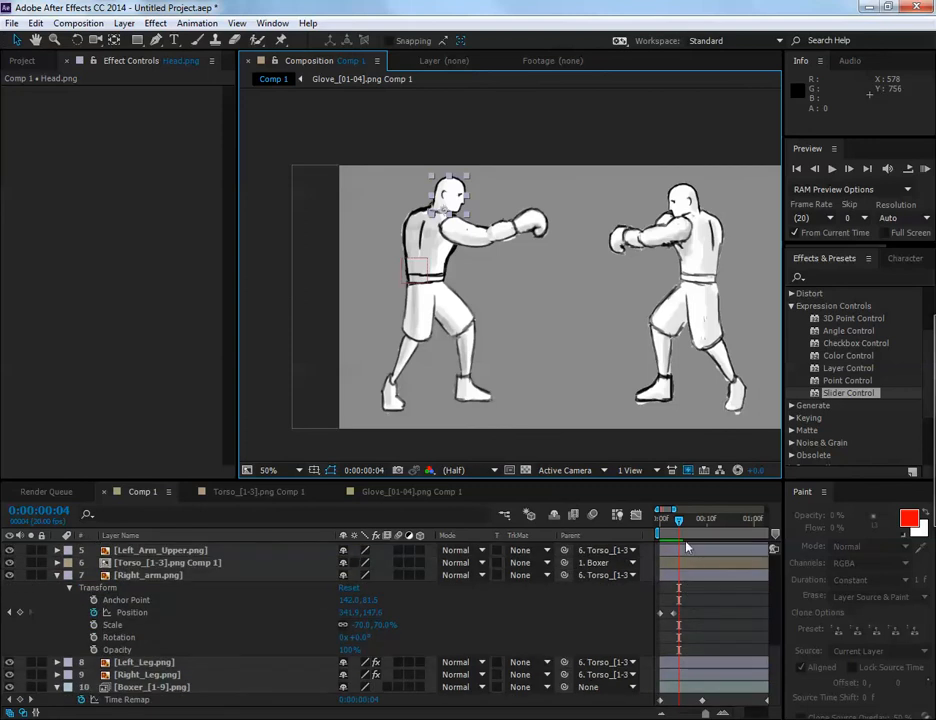
{"action": "mouse_move", "coordinate": [679, 520]}
{"action": "left_mouse_down"}
{"action": "mouse_move", "coordinate": [663, 521]}
{"action": "mouse_move", "coordinate": [673, 524]}
{"action": "left_mouse_up"}
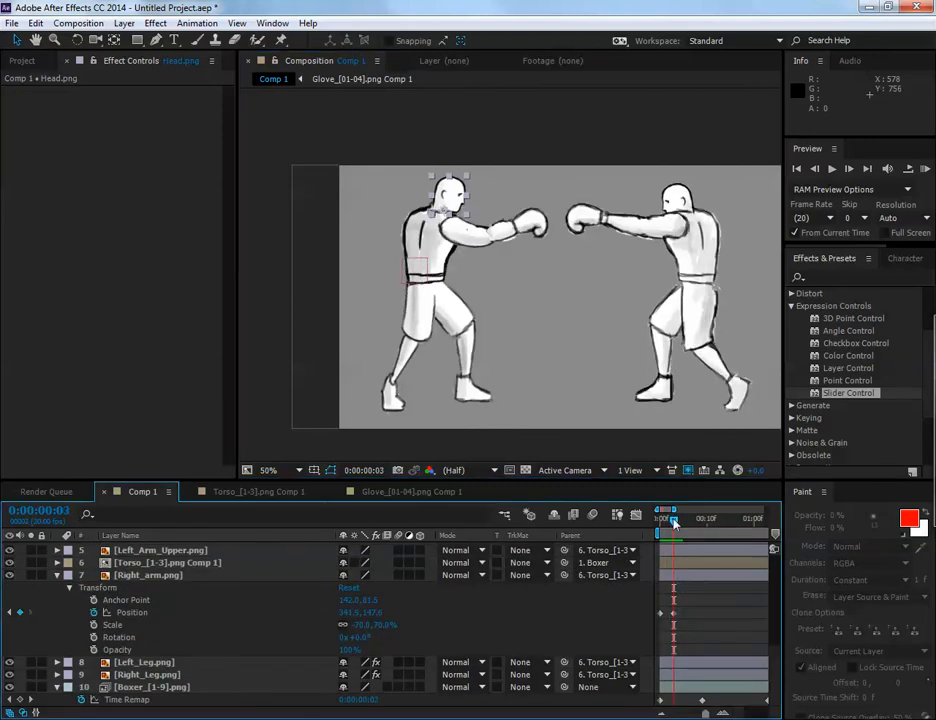
{"action": "left_click", "coordinate": [527, 289]}
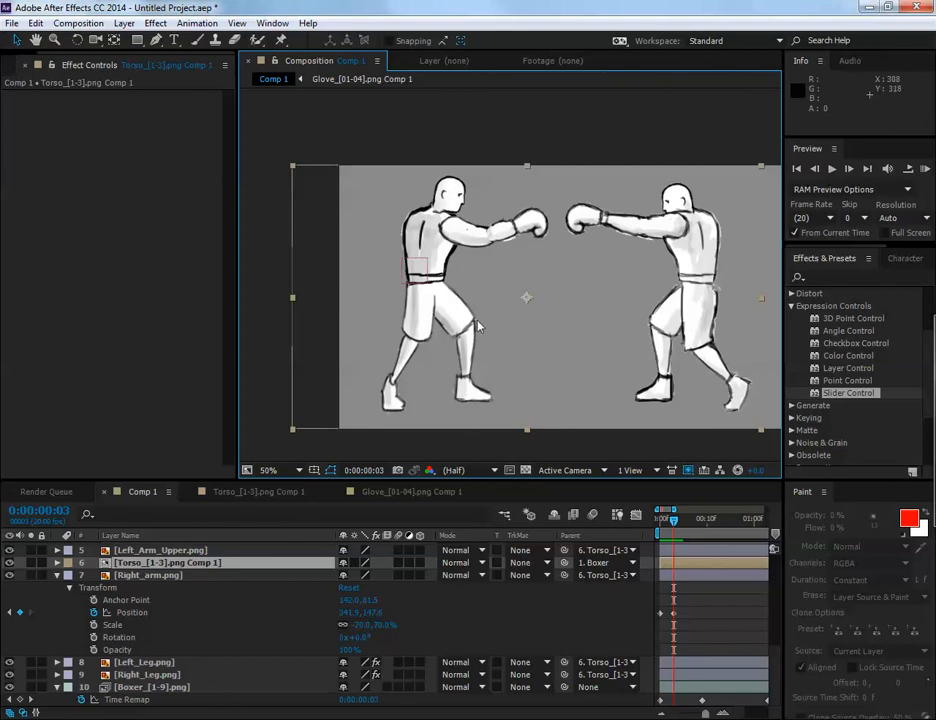
{"action": "key", "text": "Home"}
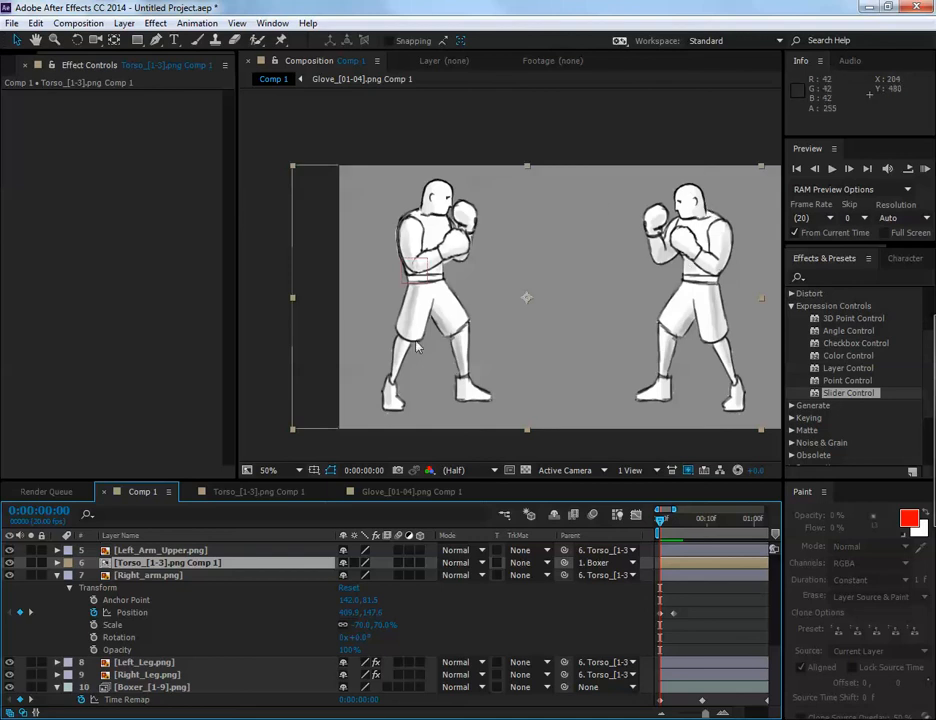
{"action": "key", "text": "Page_Down"}
{"action": "key", "text": "Page_Down"}
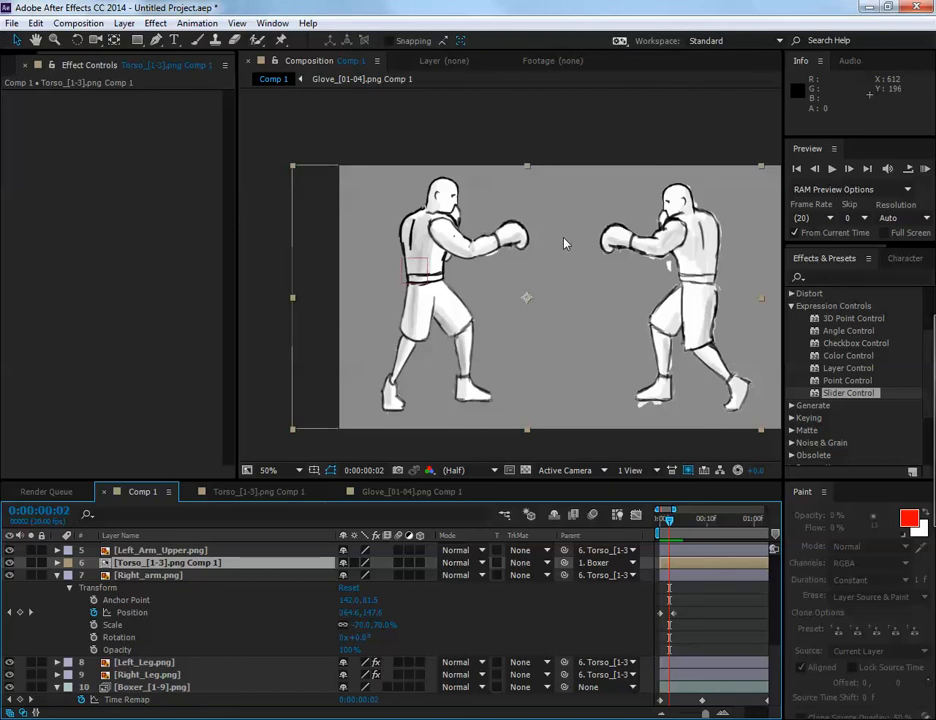
{"action": "mouse_move", "coordinate": [670, 523]}
{"action": "left_mouse_down"}
{"action": "mouse_move", "coordinate": [655, 524]}
{"action": "mouse_move", "coordinate": [675, 526]}
{"action": "mouse_move", "coordinate": [658, 527]}
{"action": "mouse_move", "coordinate": [673, 538]}
{"action": "mouse_move", "coordinate": [659, 538]}
{"action": "left_mouse_up"}
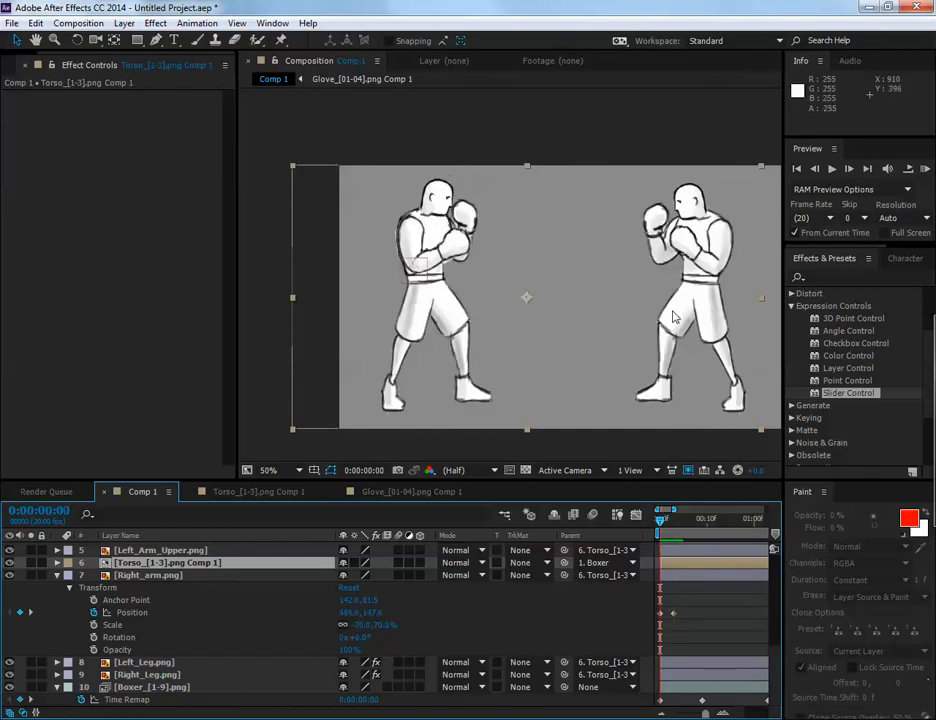